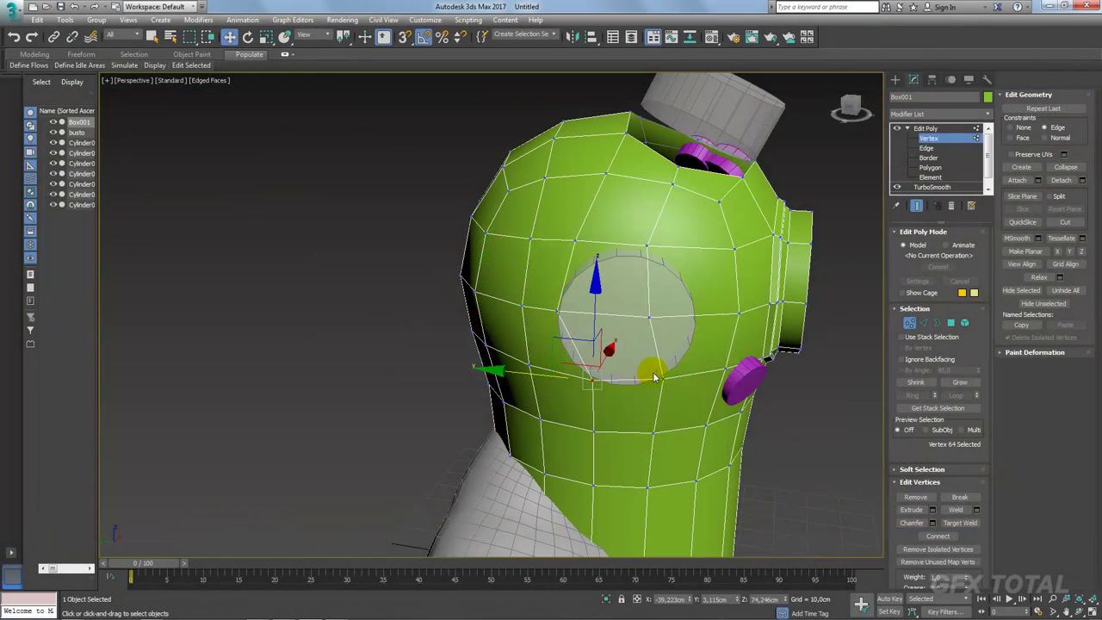
Step: Slide vertices on the window circle's lower edge and centre onto the disc outline
{"action": "left_click", "coordinate": [659, 375], "text": "ctrl"}
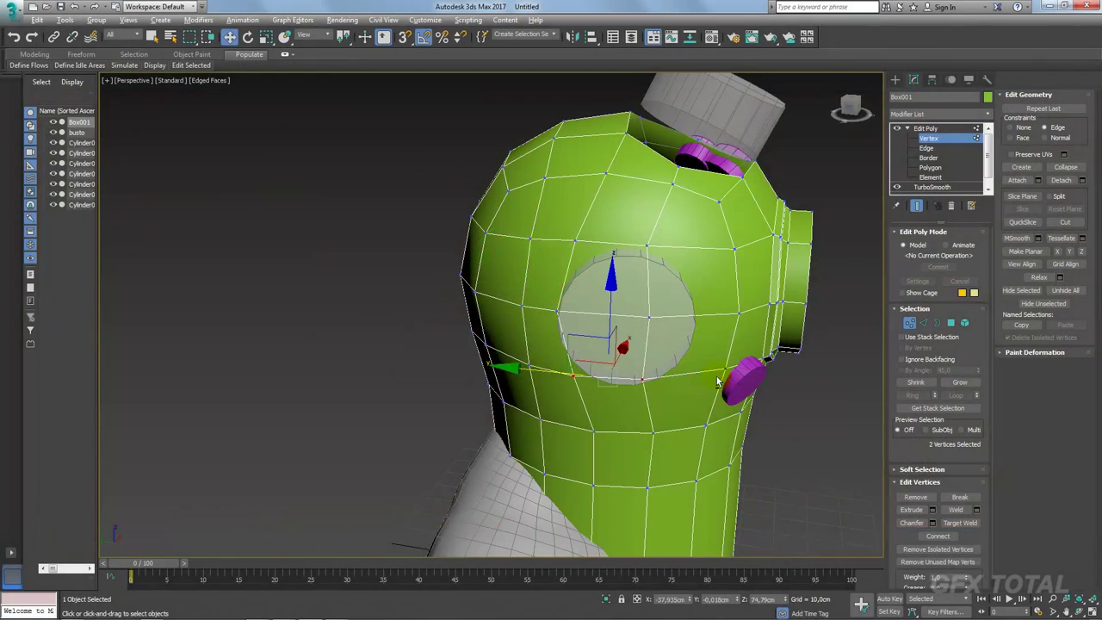
{"action": "middle_click_drag", "start_coordinate": [672, 379], "coordinate": [726, 382], "text": "alt"}
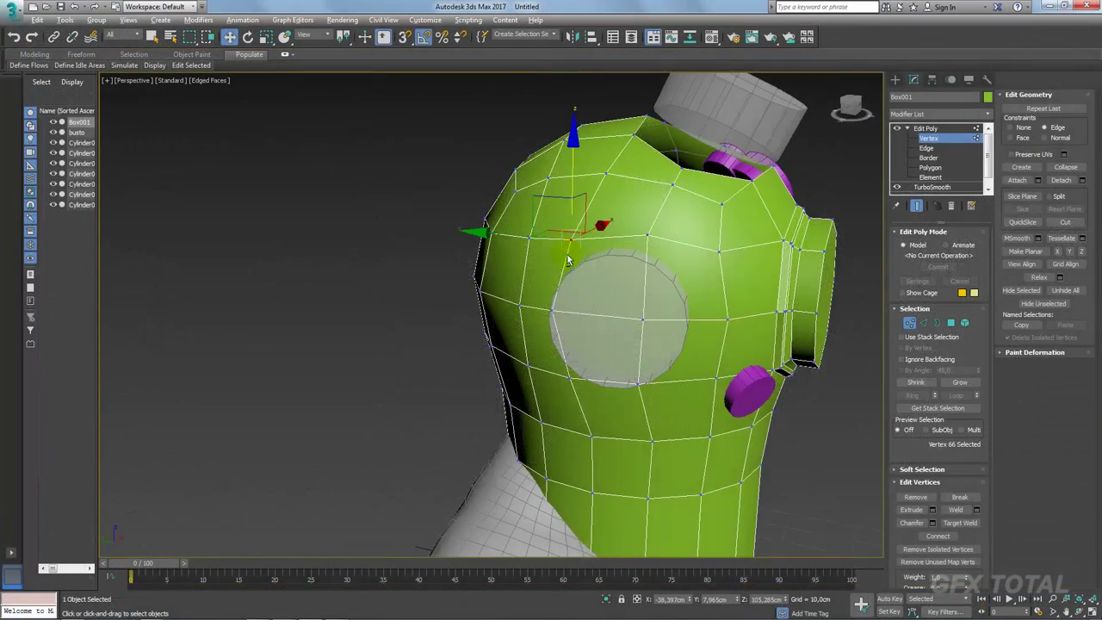
{"action": "left_click_drag", "start_coordinate": [502, 240], "coordinate": [497, 241]}
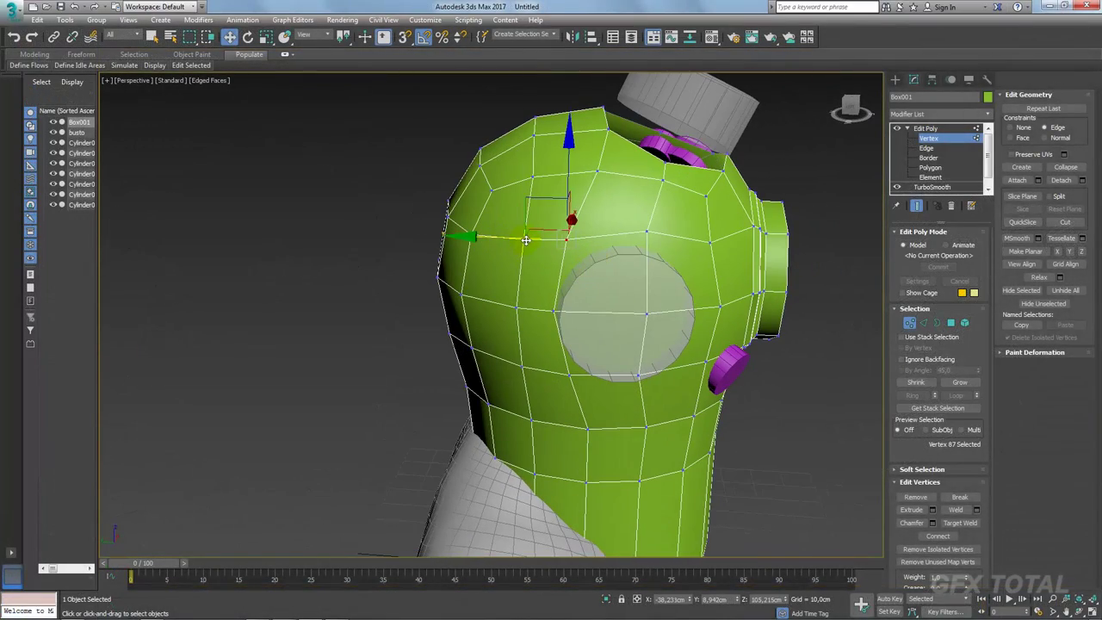
{"action": "left_click", "coordinate": [512, 303], "text": "ctrl"}
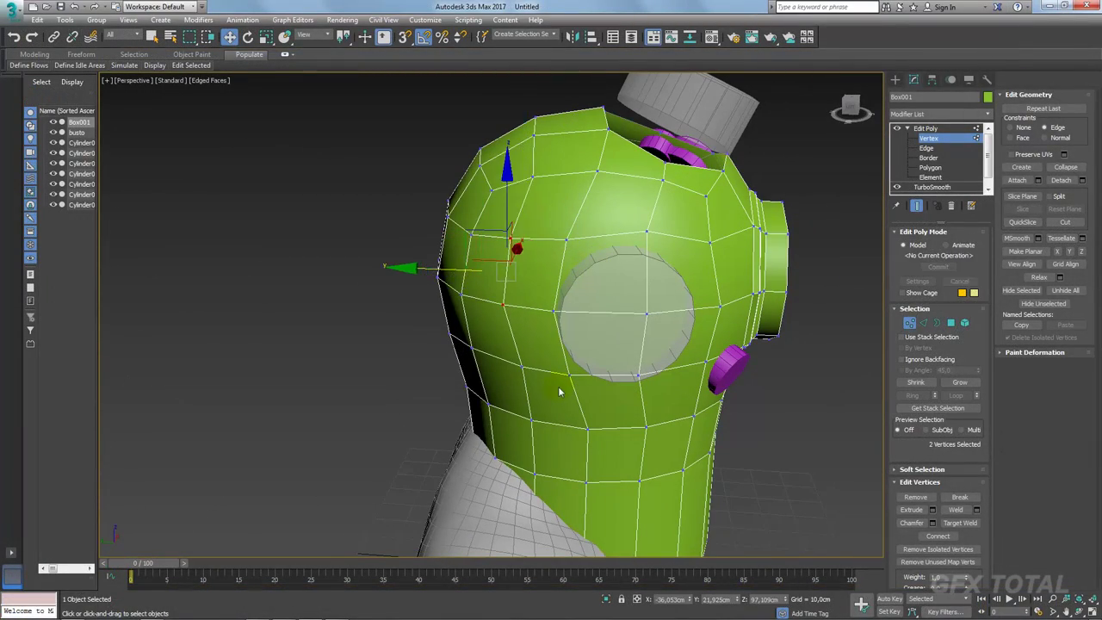
{"action": "middle_click_drag", "start_coordinate": [559, 392], "coordinate": [557, 376], "text": "alt"}
{"action": "middle_click_drag", "start_coordinate": [661, 442], "coordinate": [654, 342], "text": "alt"}
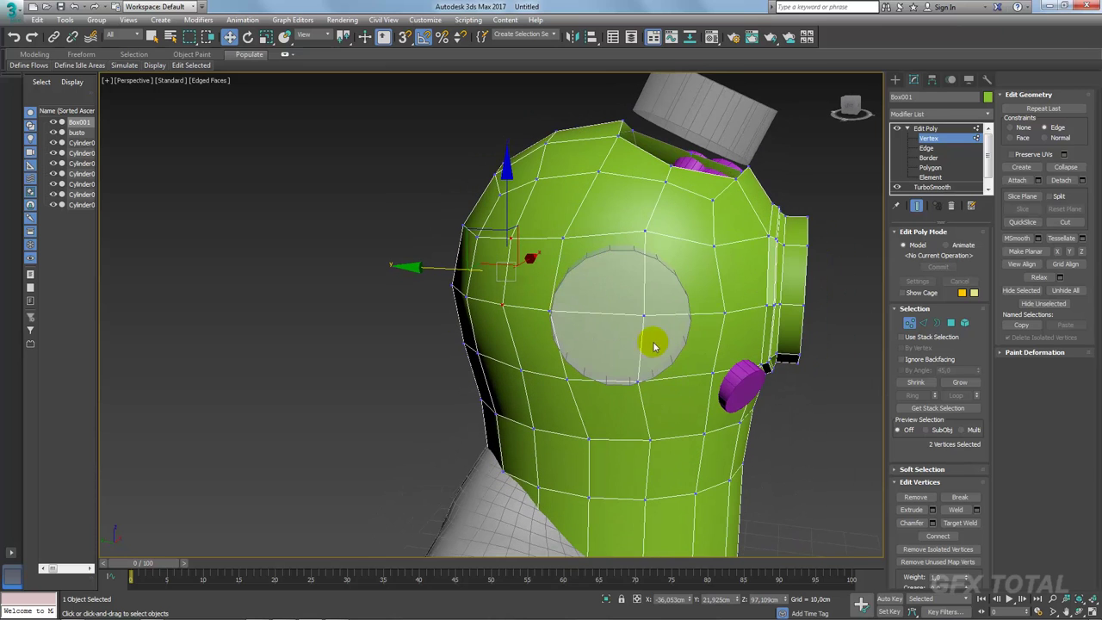
{"action": "left_click", "coordinate": [645, 314]}
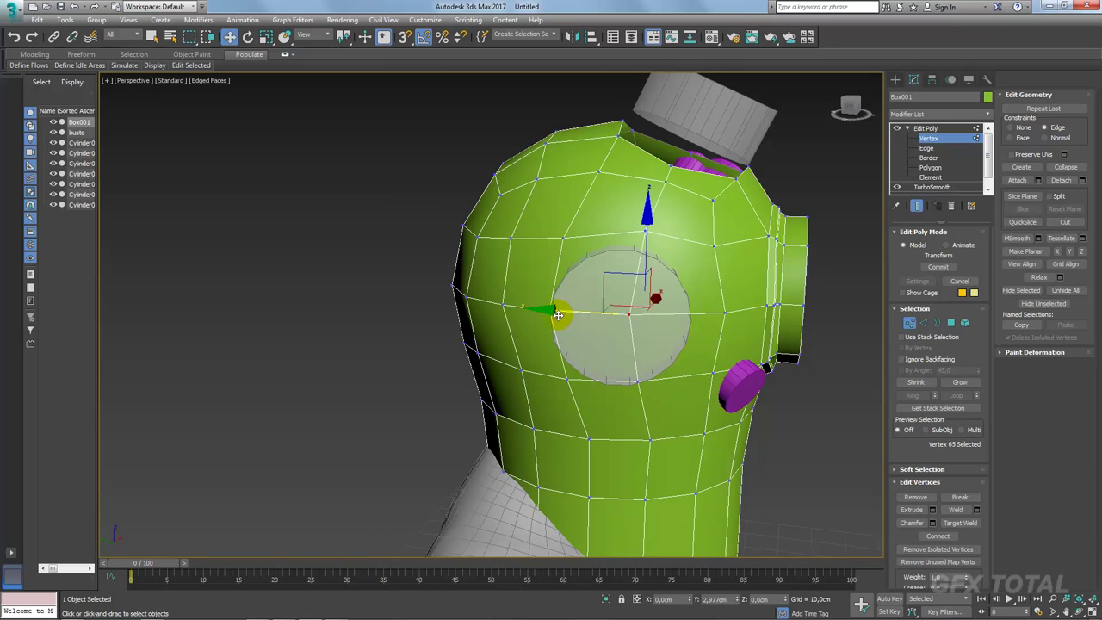
Step: Pull the vertices right of and below the window circle in to follow the disc
{"action": "middle_click_drag", "start_coordinate": [640, 327], "coordinate": [742, 341], "text": "alt"}
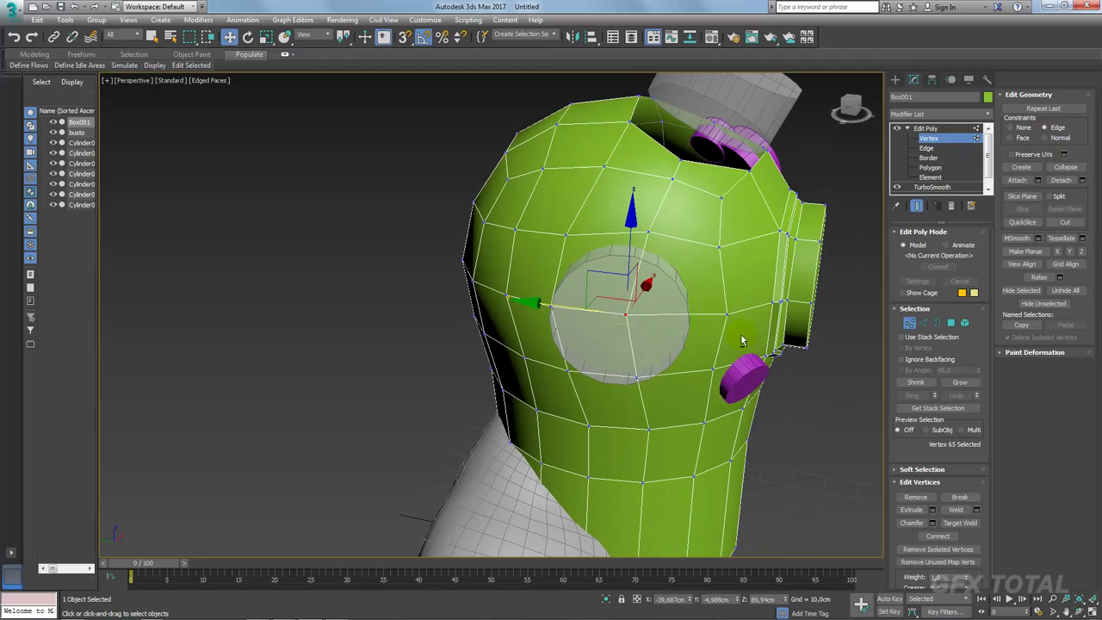
{"action": "left_click", "coordinate": [728, 315]}
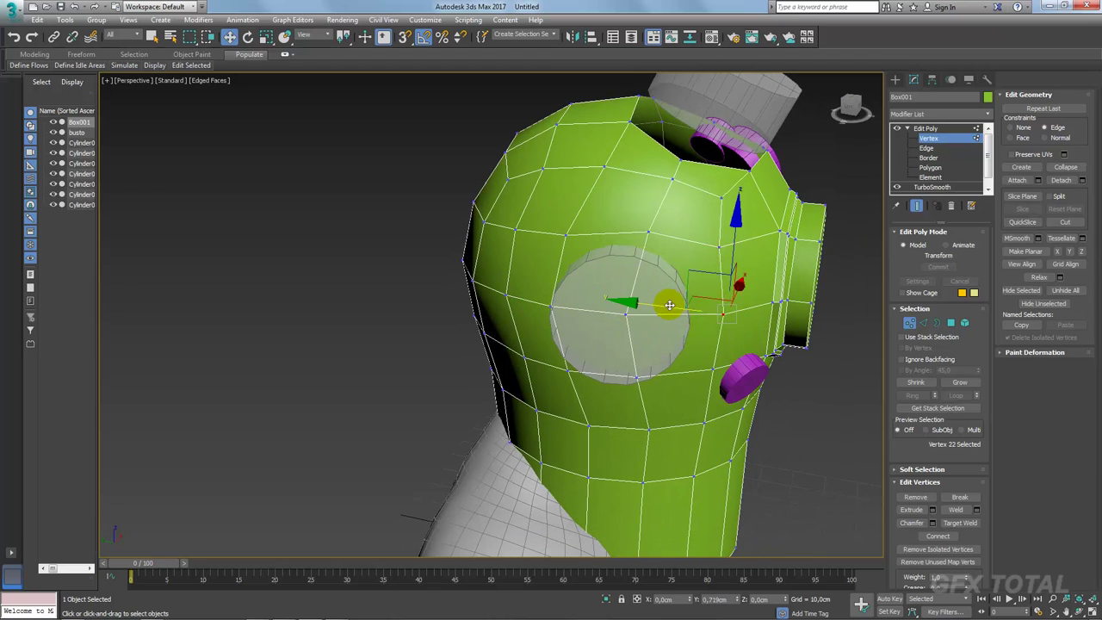
{"action": "left_click_drag", "start_coordinate": [676, 306], "coordinate": [661, 307]}
{"action": "left_click", "coordinate": [714, 372]}
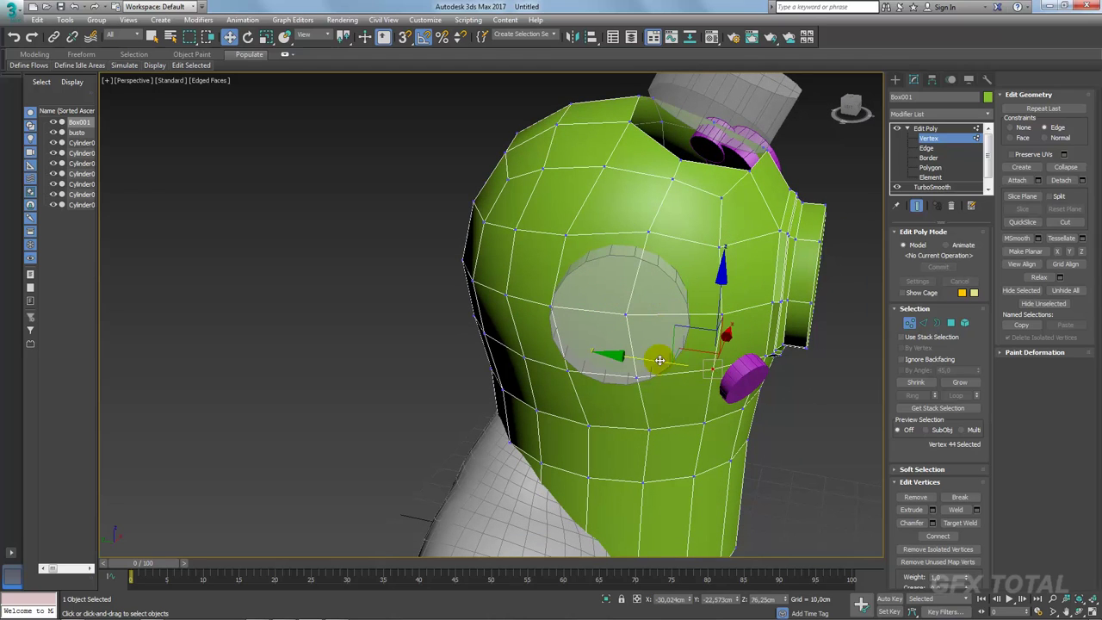
{"action": "middle_click_drag", "start_coordinate": [651, 362], "coordinate": [623, 379], "text": "alt"}
{"action": "left_click", "coordinate": [637, 317]}
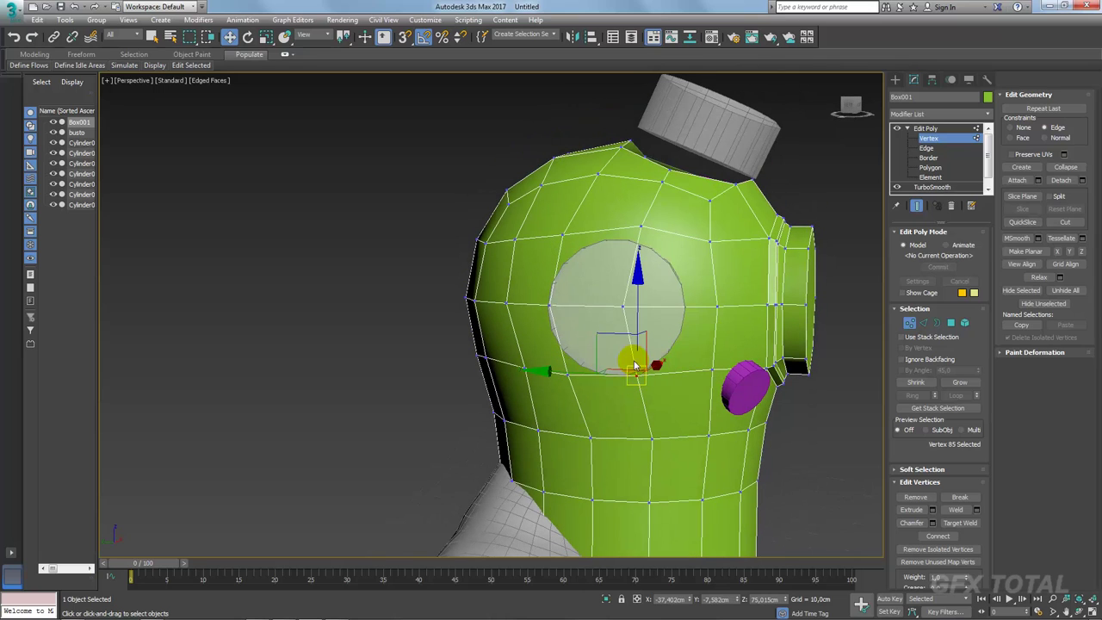
{"action": "middle_click_drag", "start_coordinate": [638, 317], "coordinate": [590, 333], "text": "alt"}
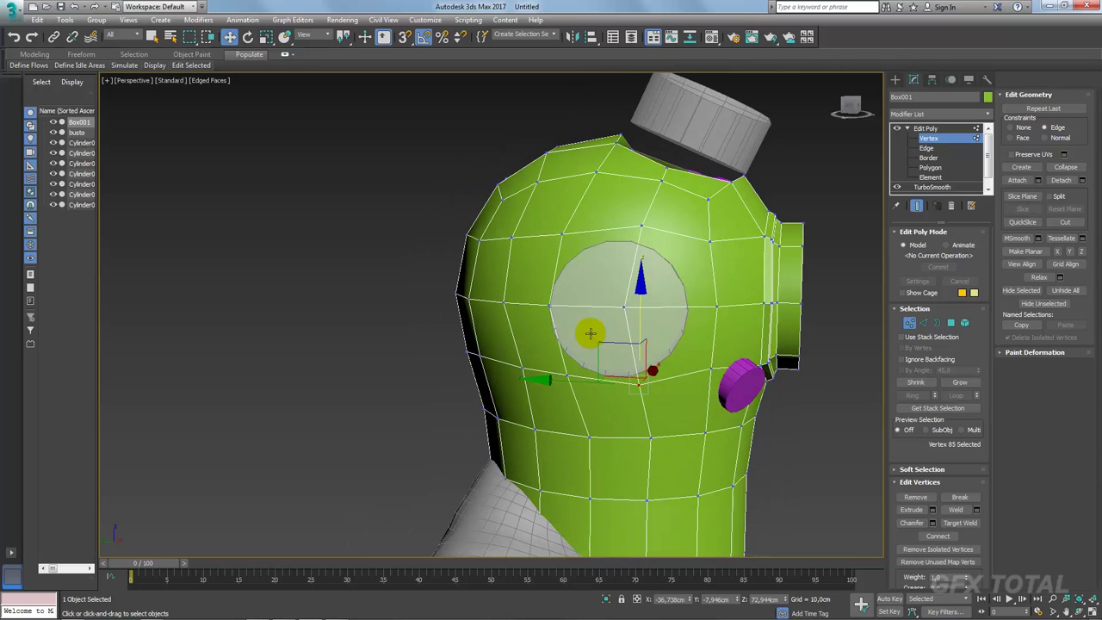
Step: Select the four helmet polygons surrounding the round window disc
{"action": "left_click", "coordinate": [951, 323]}
{"action": "left_click", "coordinate": [667, 344]}
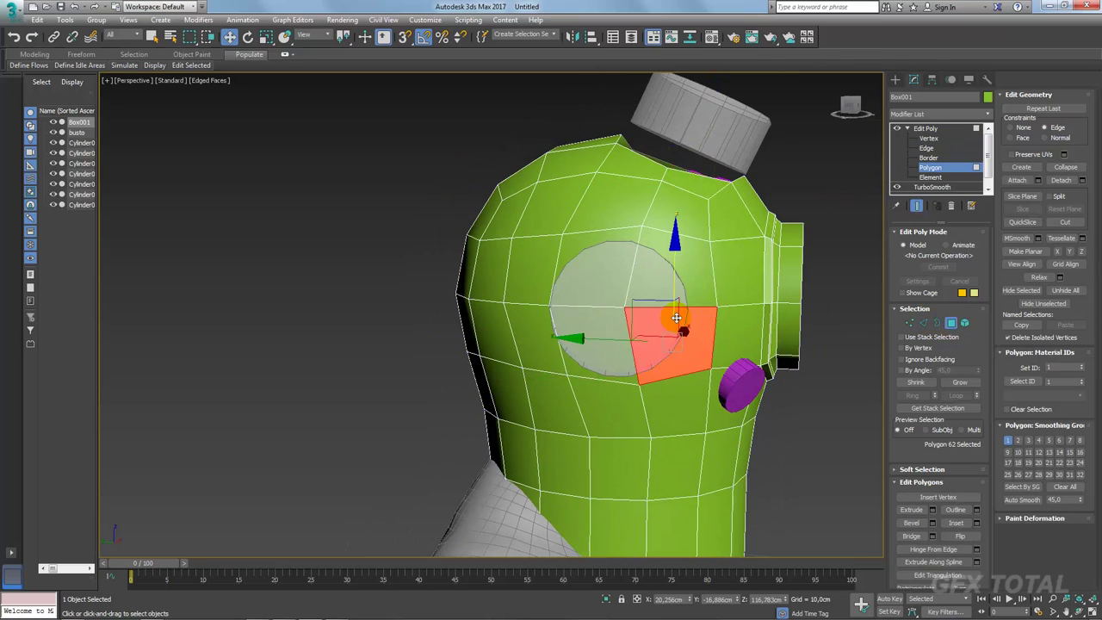
{"action": "left_click", "coordinate": [668, 267], "text": "ctrl"}
{"action": "left_click", "coordinate": [594, 267], "text": "ctrl"}
{"action": "left_click", "coordinate": [597, 344], "text": "ctrl"}
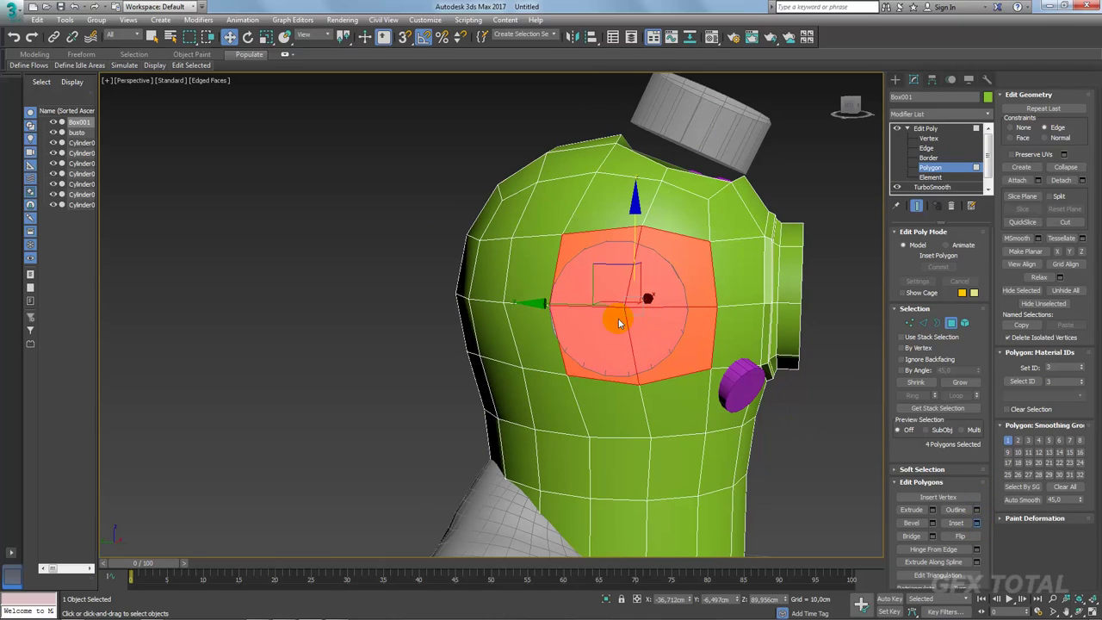
Step: Inset the four faces by 1.336cm and nudge them slightly left
{"action": "left_click_drag", "start_coordinate": [674, 314], "coordinate": [757, 387]}
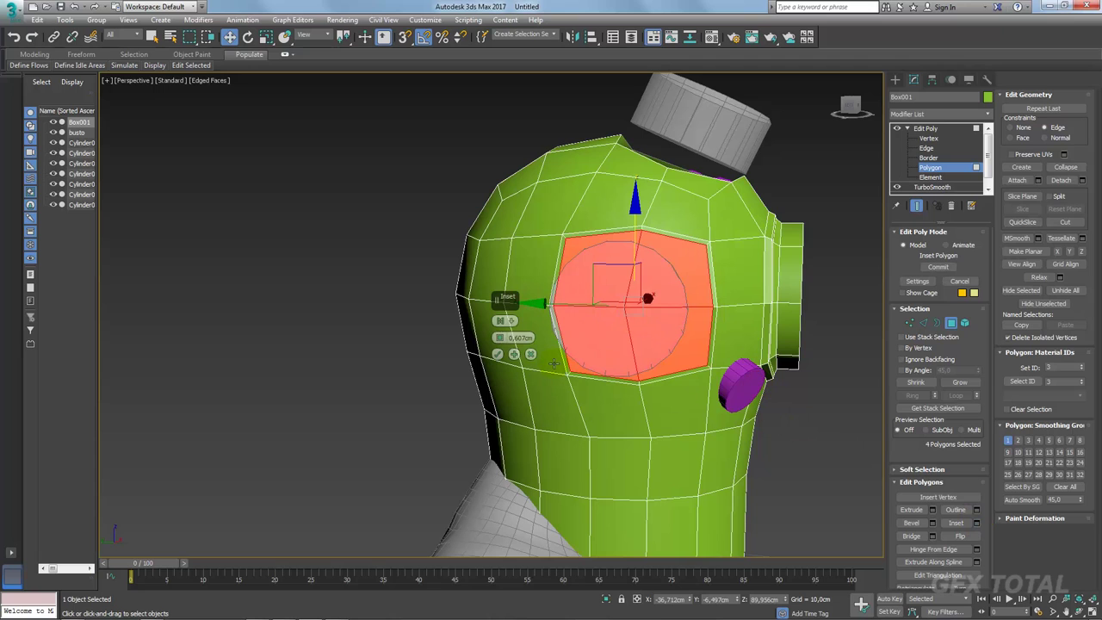
{"action": "left_click_drag", "start_coordinate": [501, 338], "coordinate": [498, 332]}
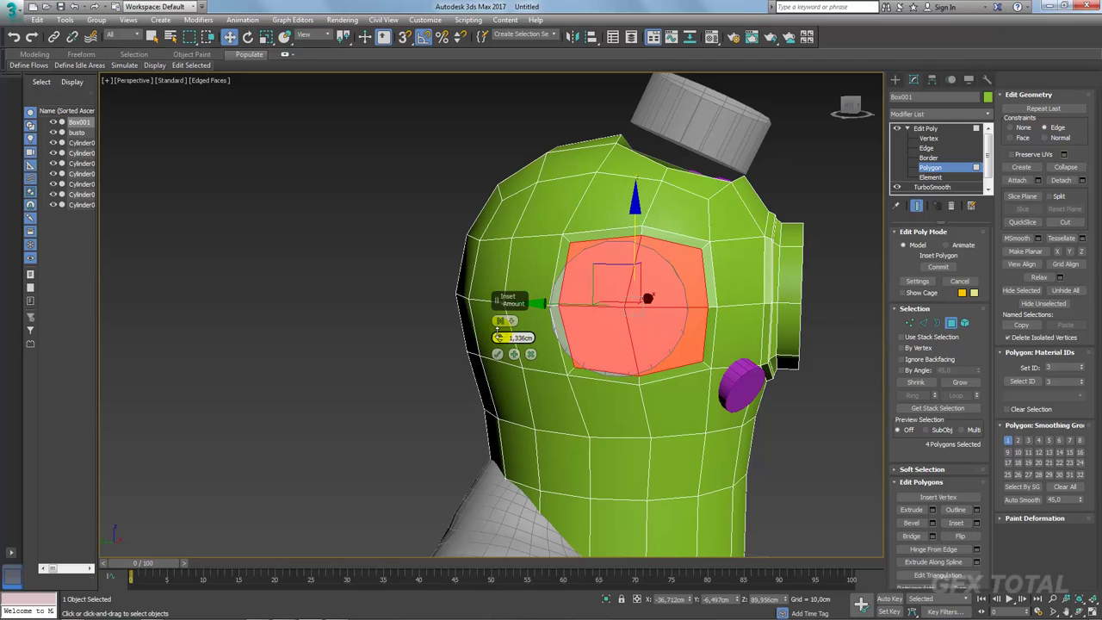
{"action": "left_click", "coordinate": [498, 356]}
{"action": "middle_click_drag", "start_coordinate": [497, 356], "coordinate": [667, 271], "text": "alt"}
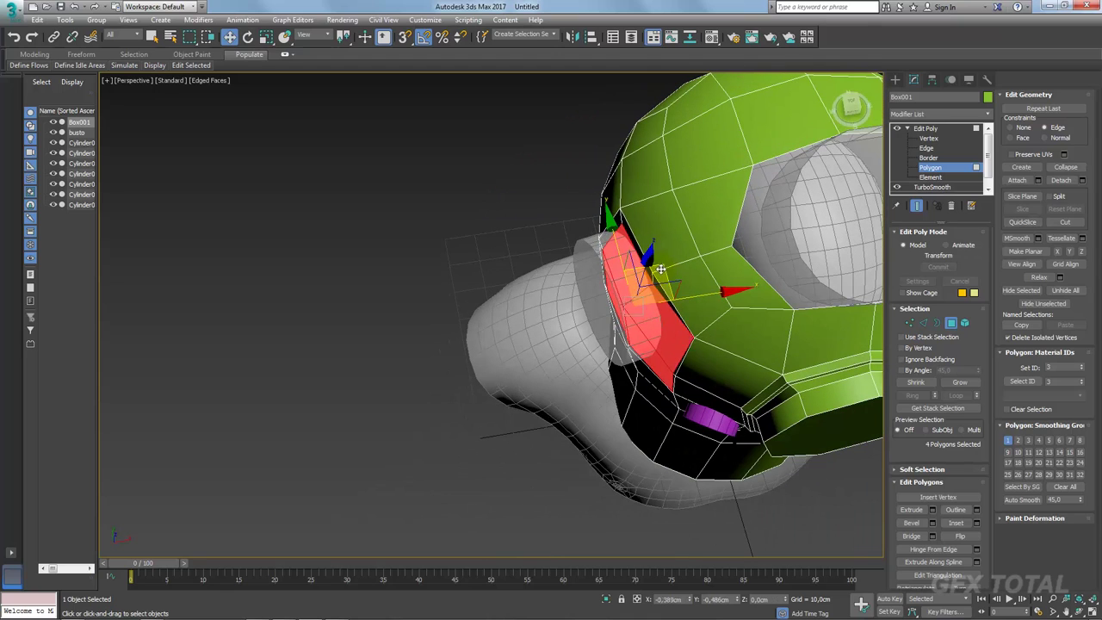
{"action": "left_click_drag", "start_coordinate": [663, 272], "coordinate": [662, 275]}
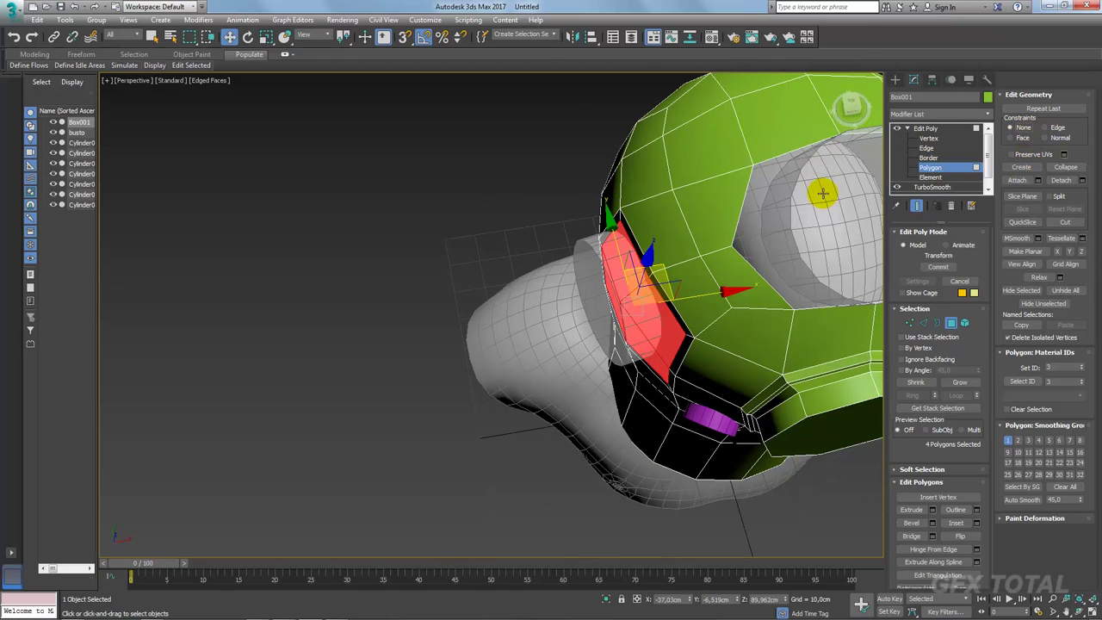
{"action": "left_click_drag", "start_coordinate": [662, 270], "coordinate": [657, 269]}
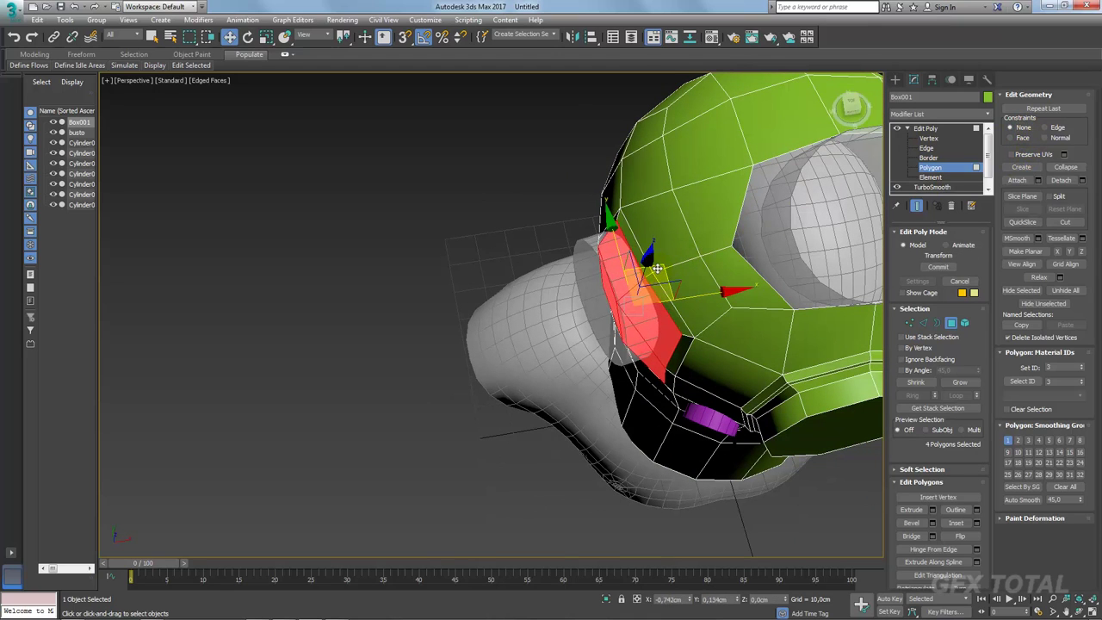
{"action": "middle_click_drag", "start_coordinate": [657, 269], "coordinate": [706, 284], "text": "alt"}
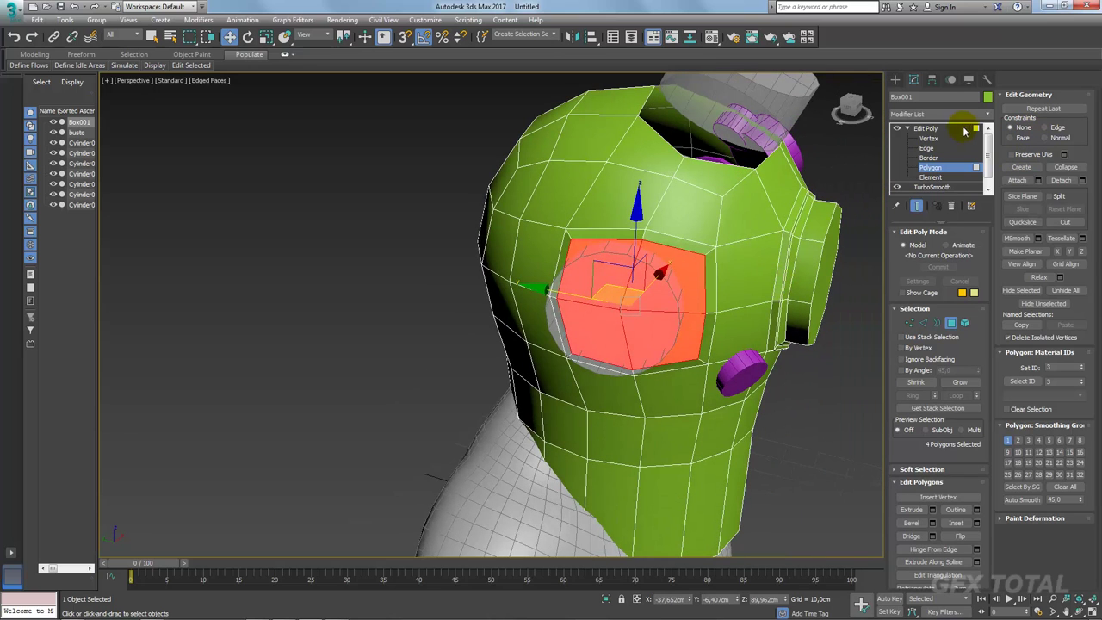
Step: Set the grey window disc Cylinder003 to 8 sides
{"action": "left_click", "coordinate": [962, 129]}
{"action": "left_click", "coordinate": [616, 302]}
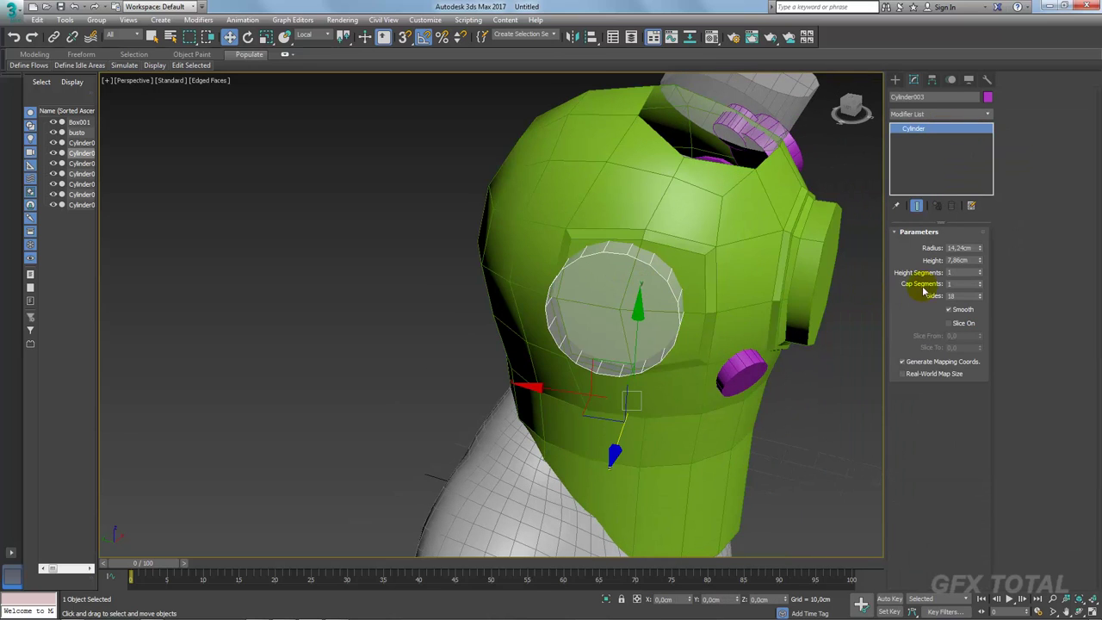
{"action": "double_click", "coordinate": [961, 296]}
{"action": "type", "text": "8"}
{"action": "key", "text": "Return"}
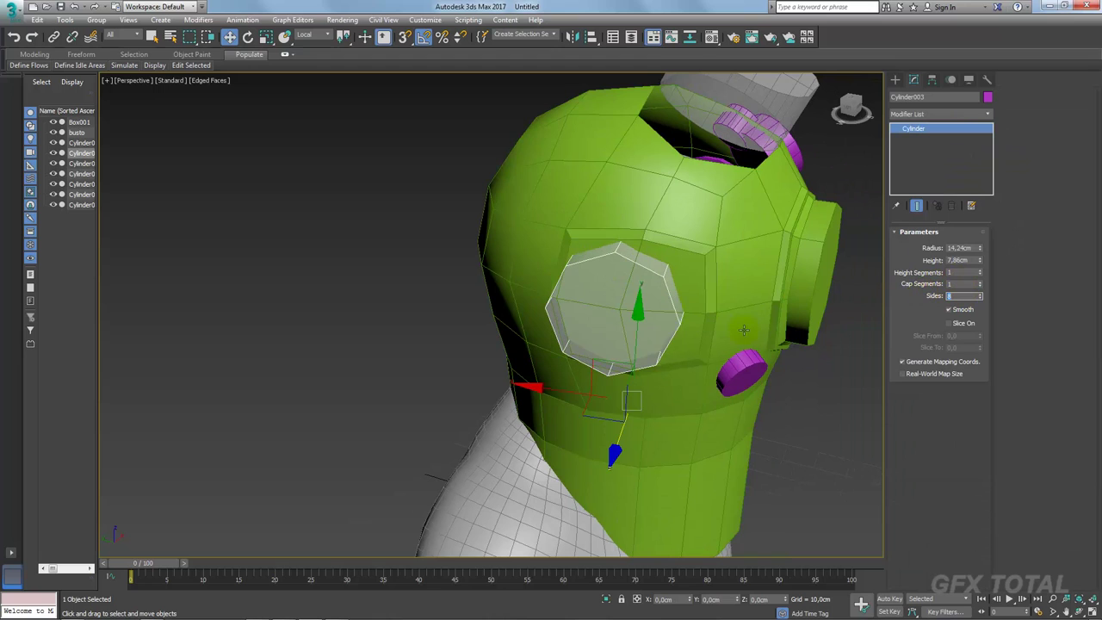
Step: Move the octagonal disc up and right on the face, then select helmet Box001
{"action": "middle_click_drag", "start_coordinate": [632, 314], "coordinate": [585, 362], "text": "alt"}
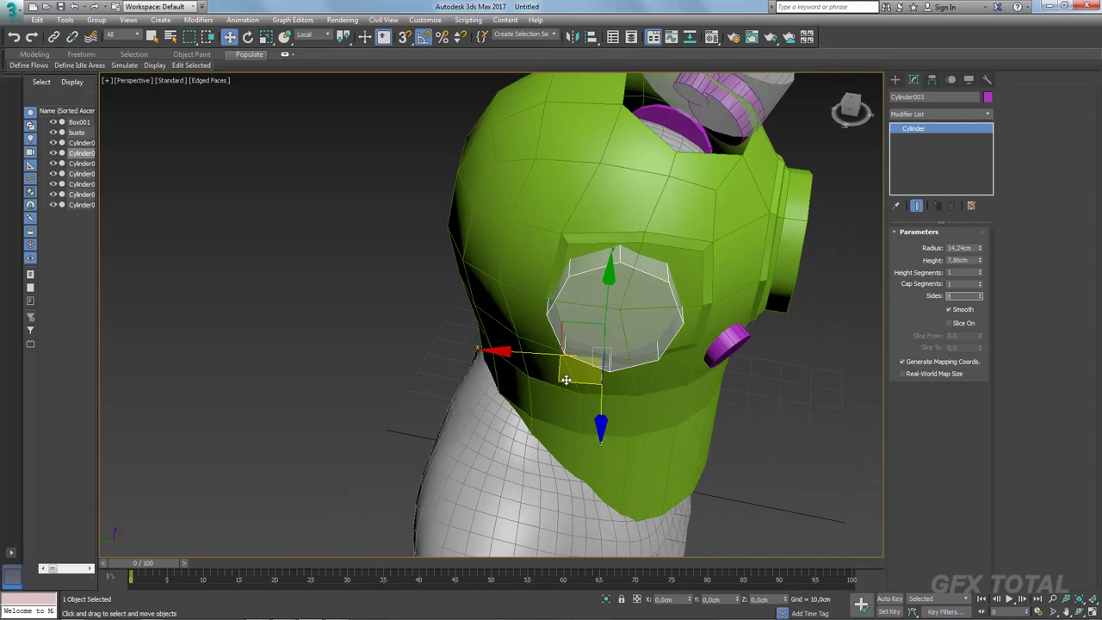
{"action": "left_click_drag", "start_coordinate": [566, 379], "coordinate": [573, 386]}
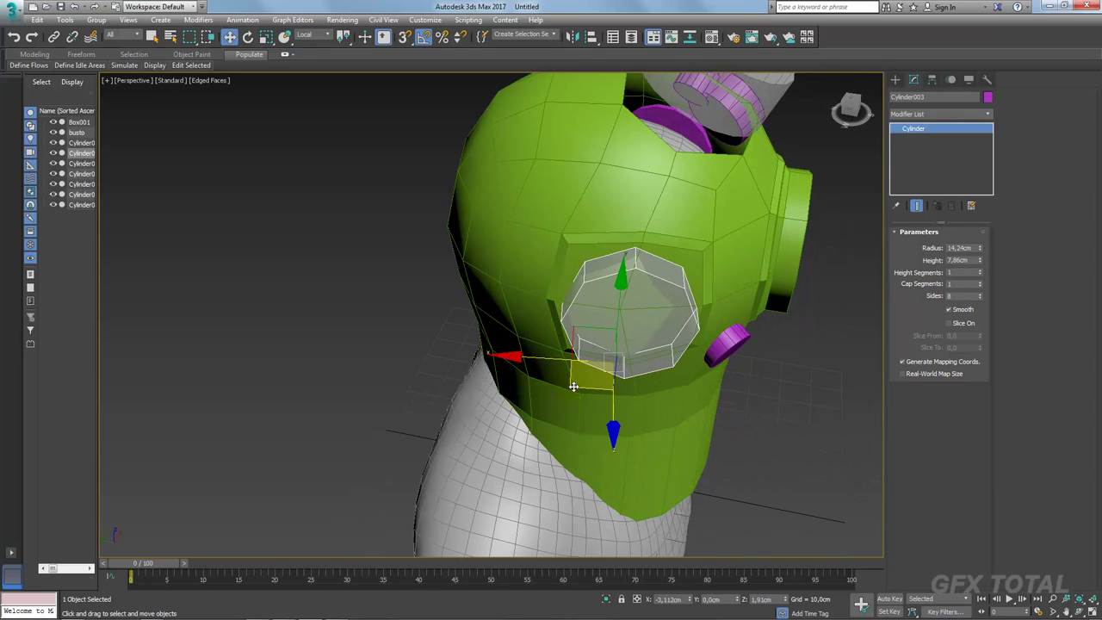
{"action": "mouse_move", "coordinate": [573, 387]}
{"action": "middle_mouse_down", "text": "alt"}
{"action": "mouse_move", "coordinate": [632, 325]}
{"action": "mouse_move", "coordinate": [602, 342]}
{"action": "middle_mouse_up", "text": "alt"}
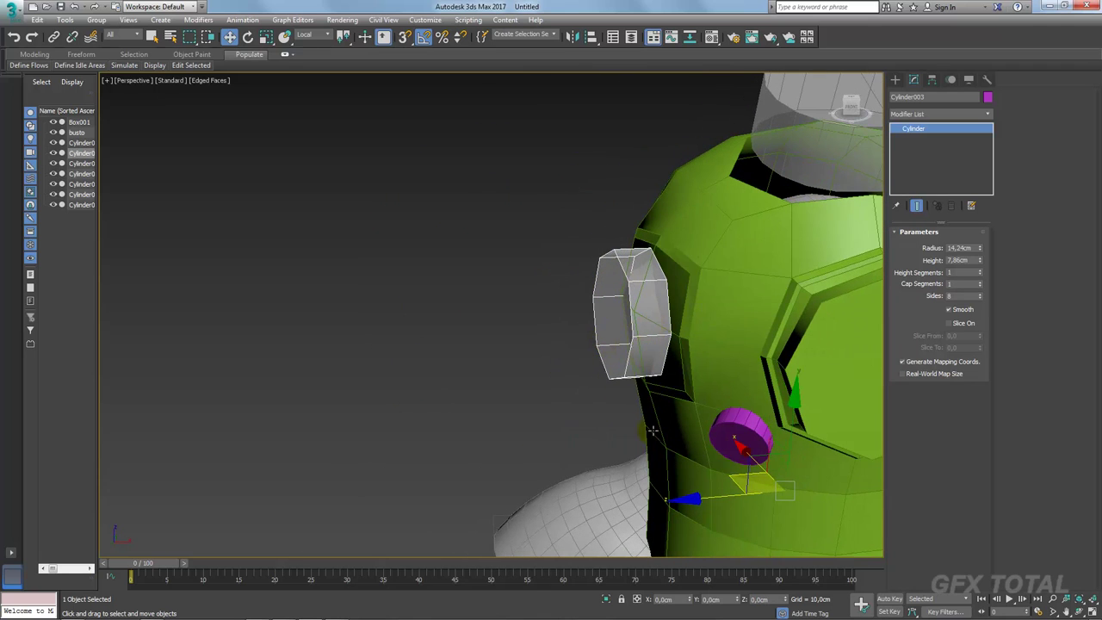
{"action": "left_click", "coordinate": [709, 504]}
{"action": "key", "text": "ctrl+z"}
{"action": "middle_click_drag", "start_coordinate": [709, 504], "coordinate": [705, 384], "text": "alt"}
{"action": "left_click", "coordinate": [778, 262]}
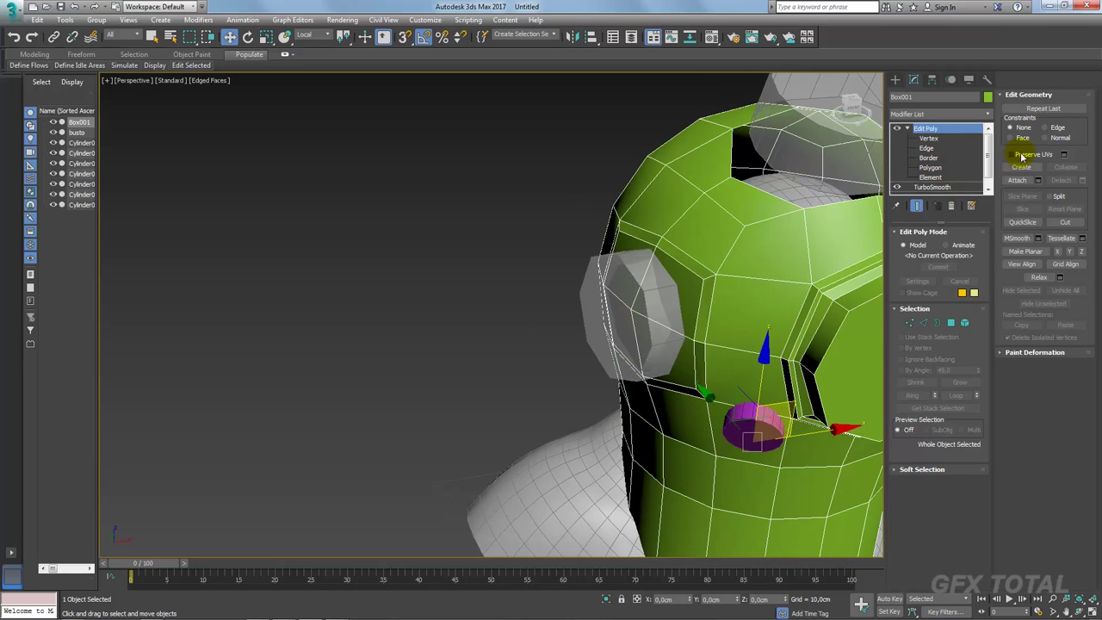
Step: Delete the octagonal face and leftover triangle inside the eye ring to open the hole
{"action": "left_click", "coordinate": [624, 288]}
{"action": "middle_click_drag", "start_coordinate": [625, 293], "coordinate": [652, 279], "text": "alt"}
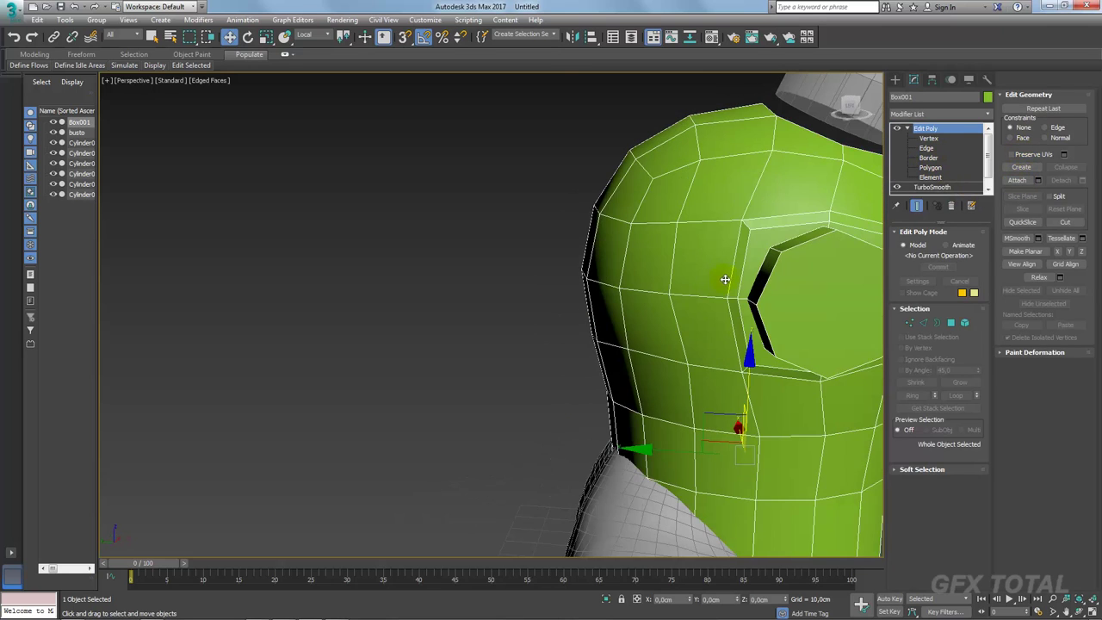
{"action": "left_click", "coordinate": [937, 323]}
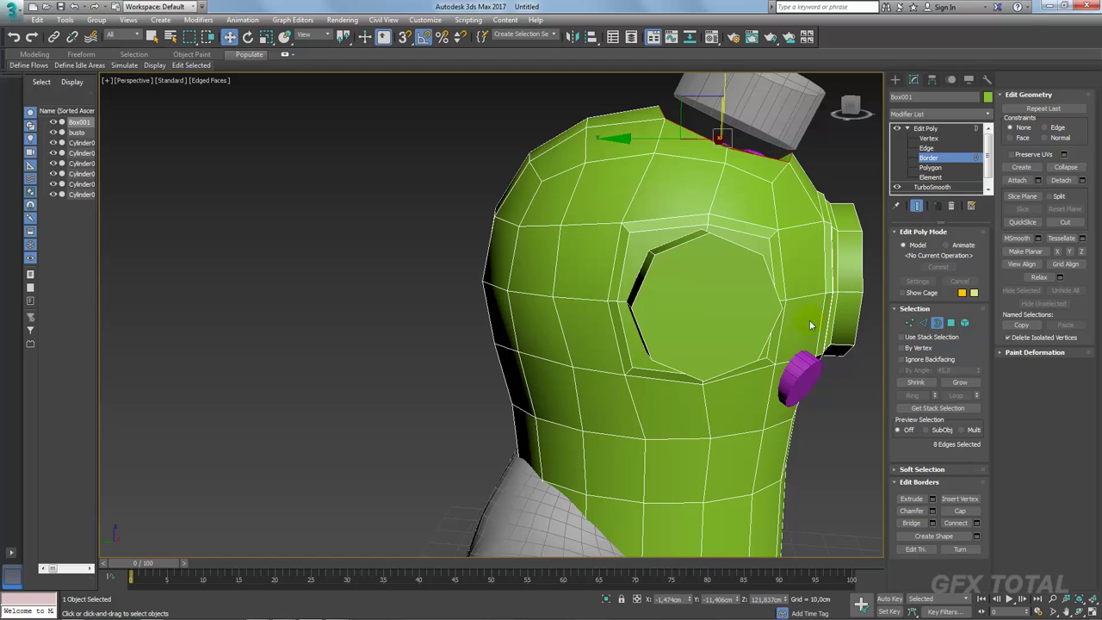
{"action": "left_click", "coordinate": [745, 313]}
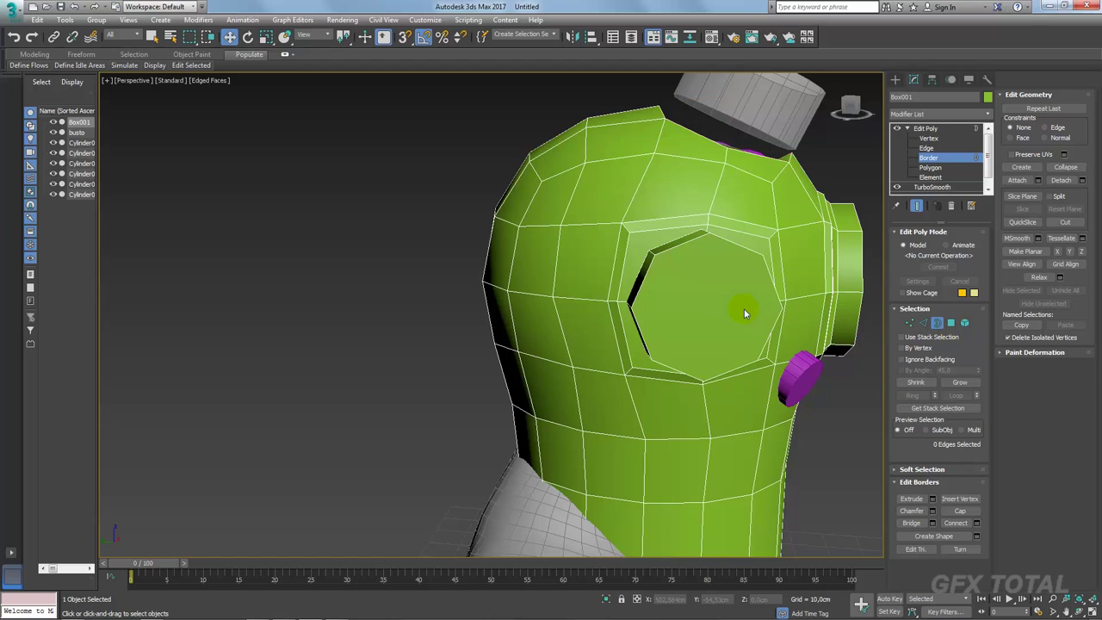
{"action": "left_click", "coordinate": [951, 323]}
{"action": "left_click", "coordinate": [701, 290]}
{"action": "key", "text": "Delete"}
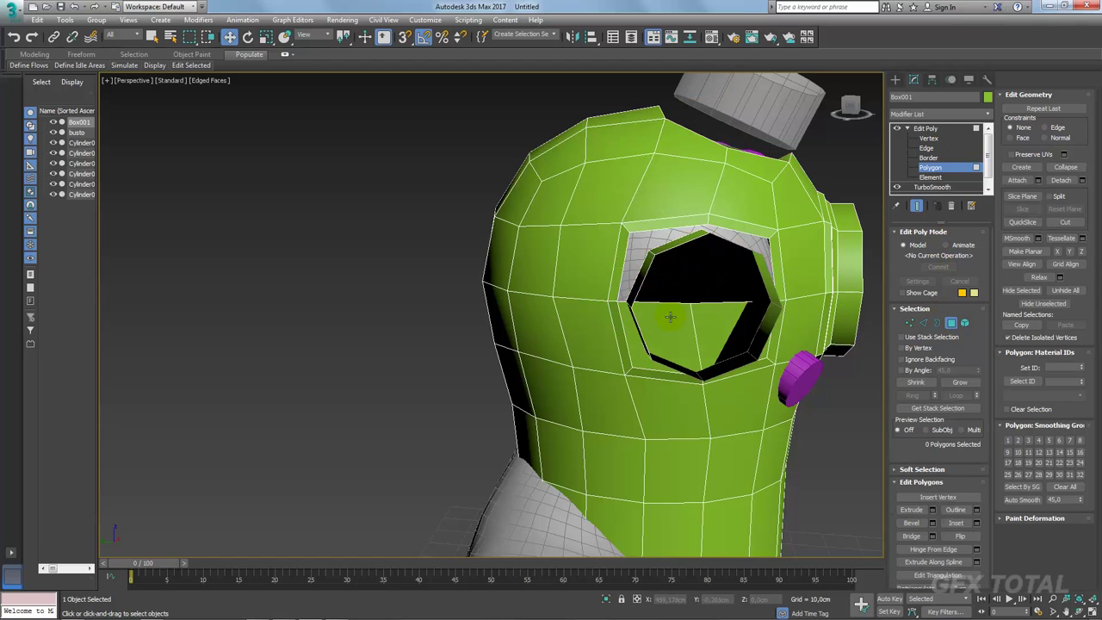
{"action": "left_click", "coordinate": [670, 316]}
{"action": "key", "text": "Delete"}
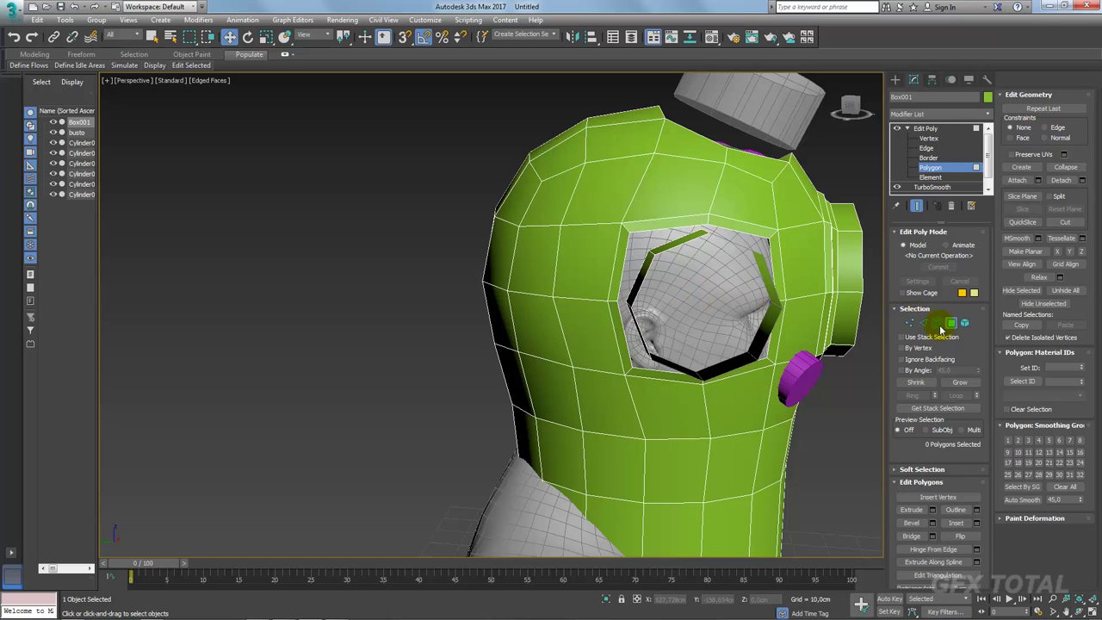
Step: Bridge the two eye-hole borders into a closed tunnel
{"action": "left_click", "coordinate": [939, 324]}
{"action": "left_click", "coordinate": [771, 254]}
{"action": "middle_click_drag", "start_coordinate": [791, 266], "coordinate": [722, 275], "text": "alt"}
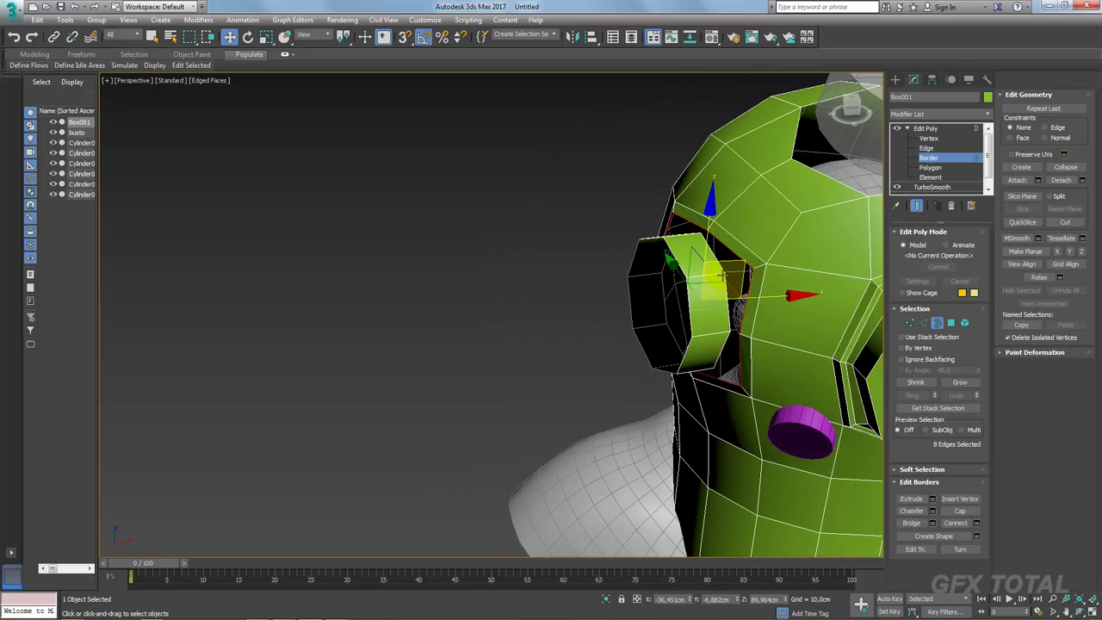
{"action": "left_click", "coordinate": [730, 288], "text": "ctrl"}
{"action": "left_click", "coordinate": [912, 523]}
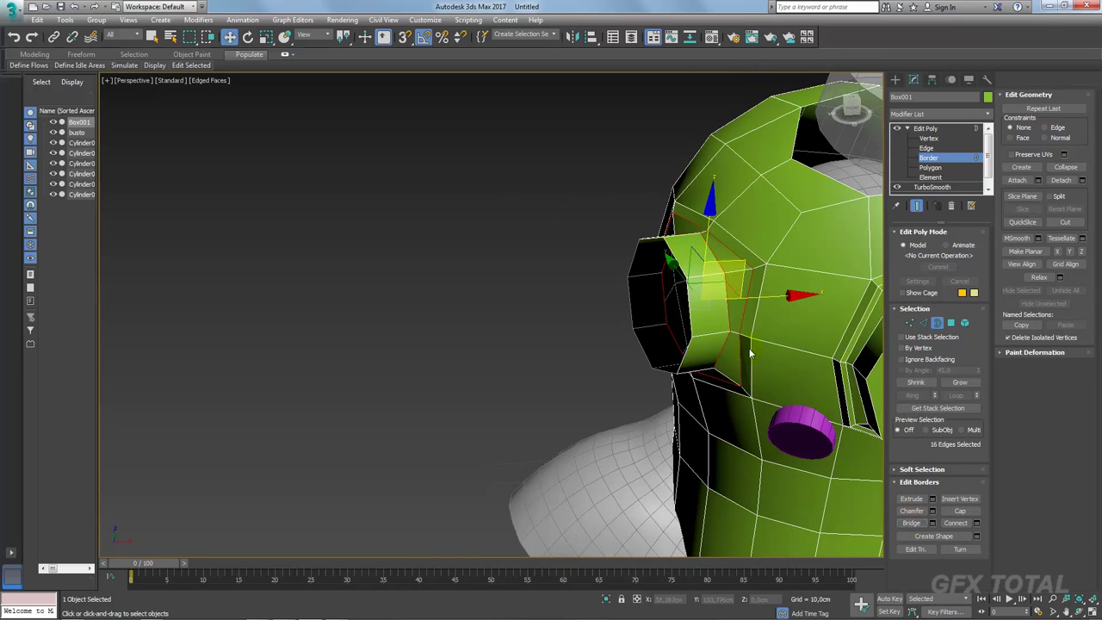
{"action": "middle_click_drag", "start_coordinate": [654, 284], "coordinate": [721, 300], "text": "alt"}
{"action": "scroll", "coordinate": [704, 299], "scroll_direction": "up", "scroll_amount": 3}
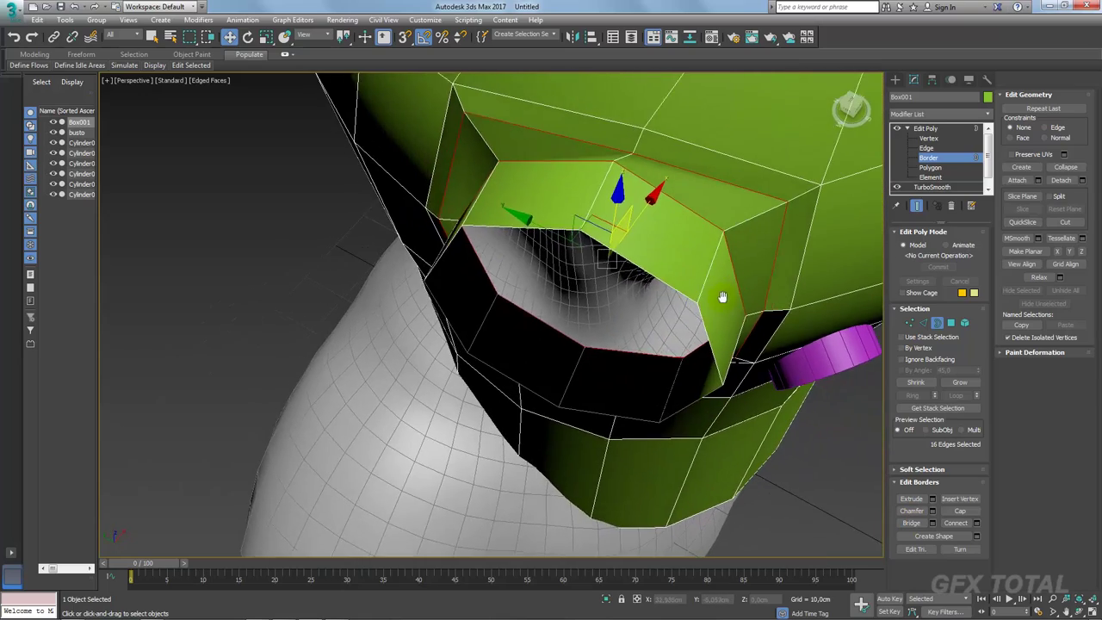
Step: Remove the edge loop encircling the bridged eye tunnel and inspect the recessed opening
{"action": "left_click", "coordinate": [923, 322]}
{"action": "double_click", "coordinate": [668, 229]}
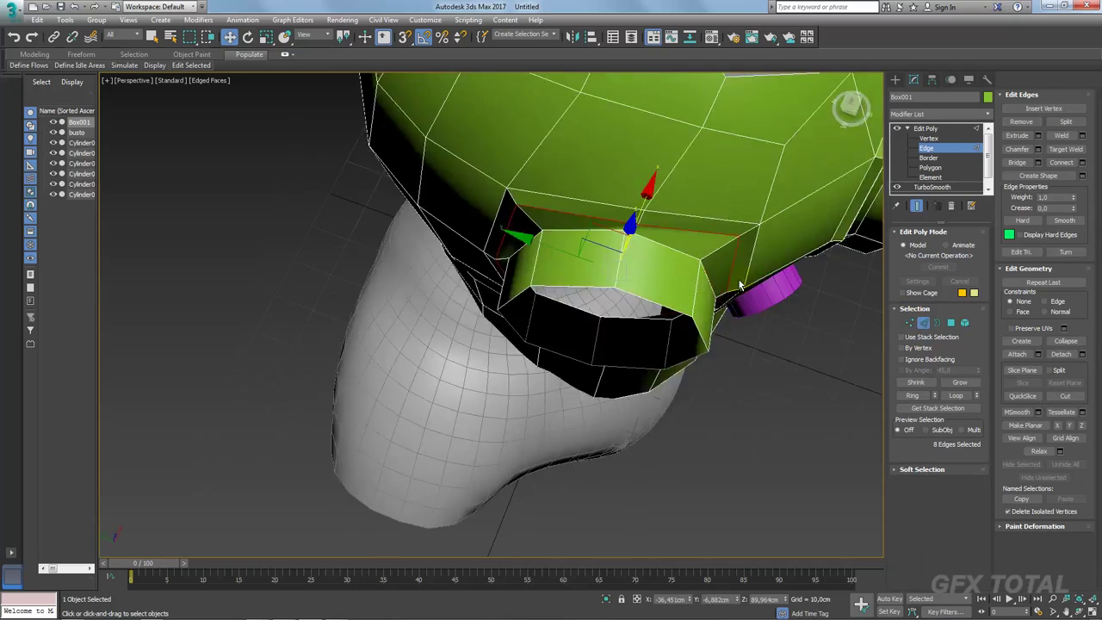
{"action": "middle_click_drag", "start_coordinate": [668, 230], "coordinate": [674, 226], "text": "alt"}
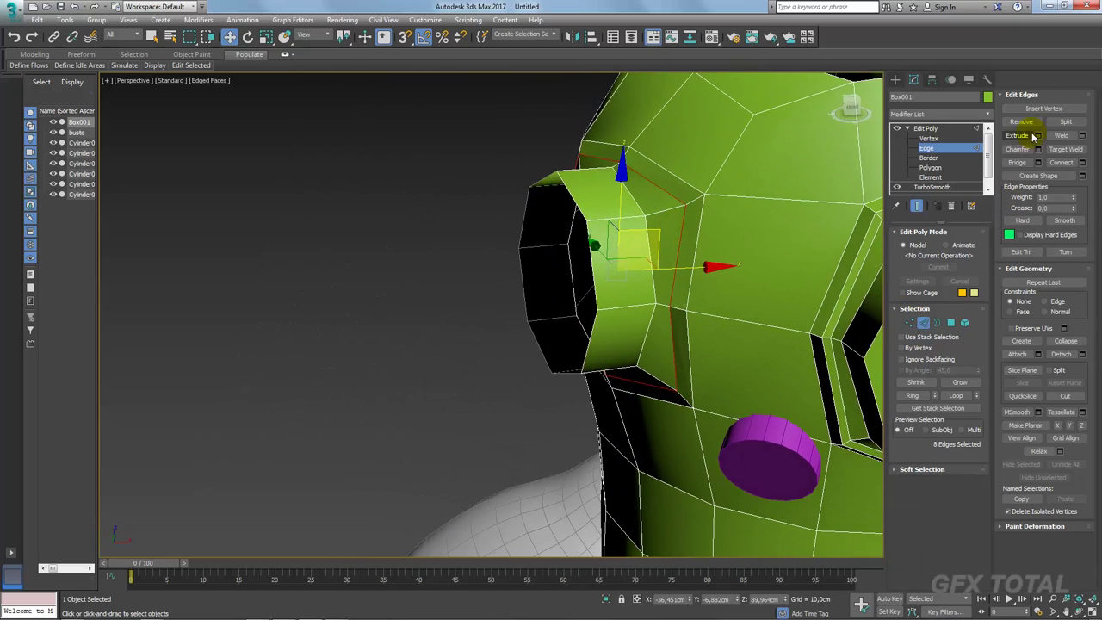
{"action": "left_click", "coordinate": [1020, 121]}
{"action": "middle_click_drag", "start_coordinate": [654, 241], "coordinate": [660, 283], "text": "alt"}
{"action": "scroll", "coordinate": [660, 282], "scroll_direction": "down", "scroll_amount": 5}
{"action": "mouse_move", "coordinate": [724, 313]}
{"action": "middle_mouse_down", "text": "alt"}
{"action": "mouse_move", "coordinate": [756, 348]}
{"action": "mouse_move", "coordinate": [636, 327]}
{"action": "middle_mouse_up", "text": "alt"}
{"action": "scroll", "coordinate": [676, 296], "scroll_direction": "up", "scroll_amount": 3}
{"action": "mouse_move", "coordinate": [676, 296]}
{"action": "middle_mouse_down", "text": "alt"}
{"action": "mouse_move", "coordinate": [694, 297]}
{"action": "mouse_move", "coordinate": [645, 208]}
{"action": "mouse_move", "coordinate": [621, 262]}
{"action": "middle_mouse_up", "text": "alt"}
{"action": "scroll", "coordinate": [696, 297], "scroll_direction": "up", "scroll_amount": 2}
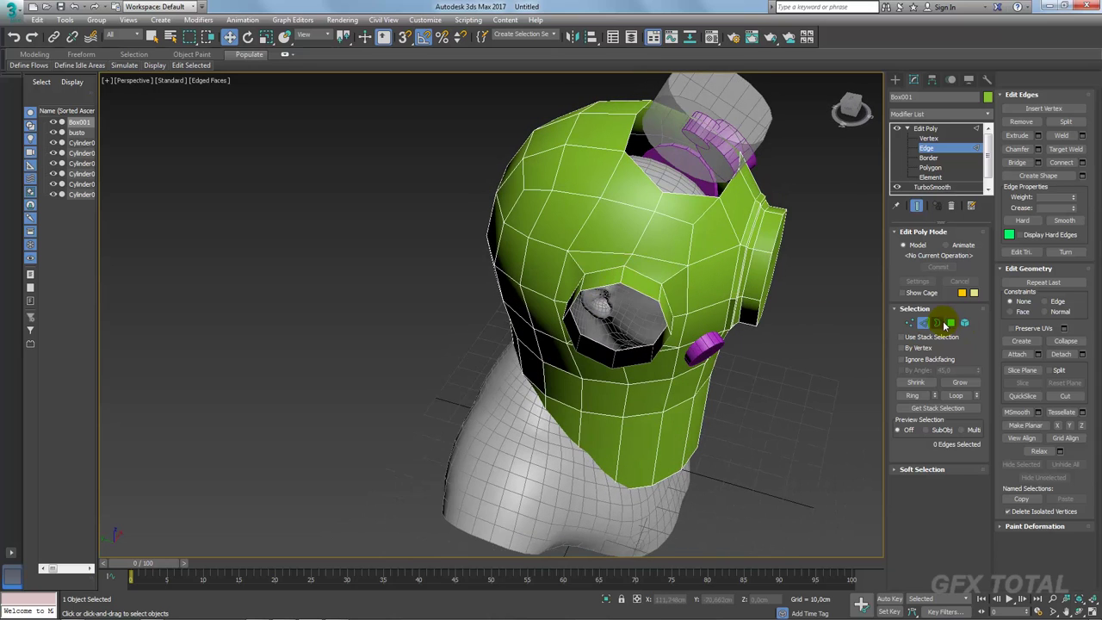
Step: Convert the eye border to its polygon ring and rotate the ring about 2.5°
{"action": "left_click", "coordinate": [937, 322]}
{"action": "left_click", "coordinate": [661, 304]}
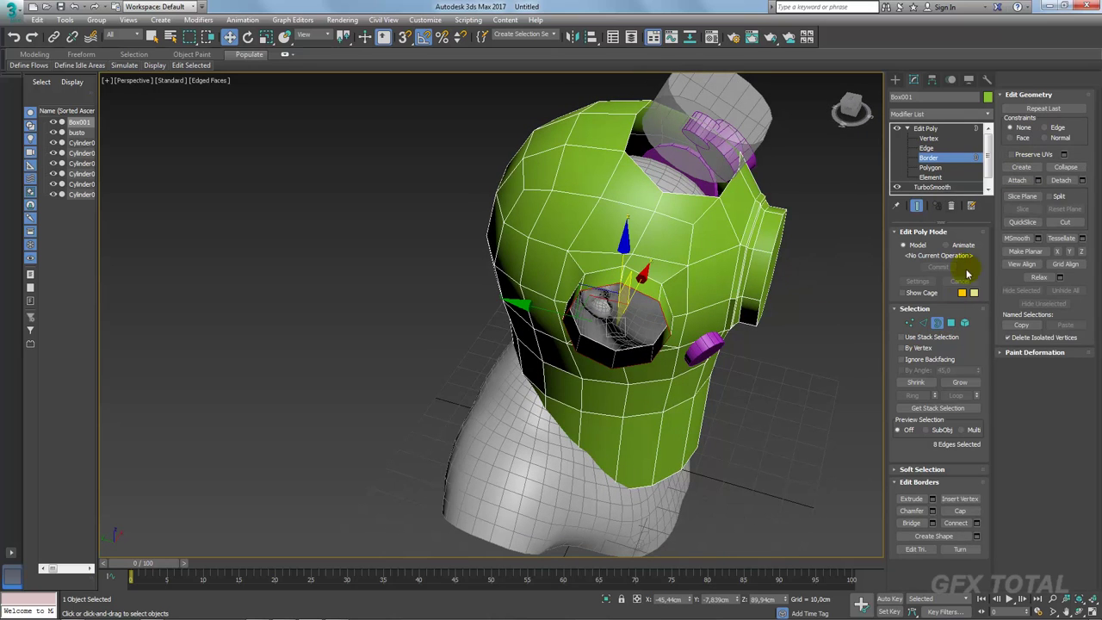
{"action": "left_click", "coordinate": [951, 322], "text": "ctrl"}
{"action": "mouse_move", "coordinate": [775, 258]}
{"action": "middle_mouse_down", "text": "alt"}
{"action": "mouse_move", "coordinate": [729, 332]}
{"action": "mouse_move", "coordinate": [579, 285]}
{"action": "middle_mouse_up", "text": "alt"}
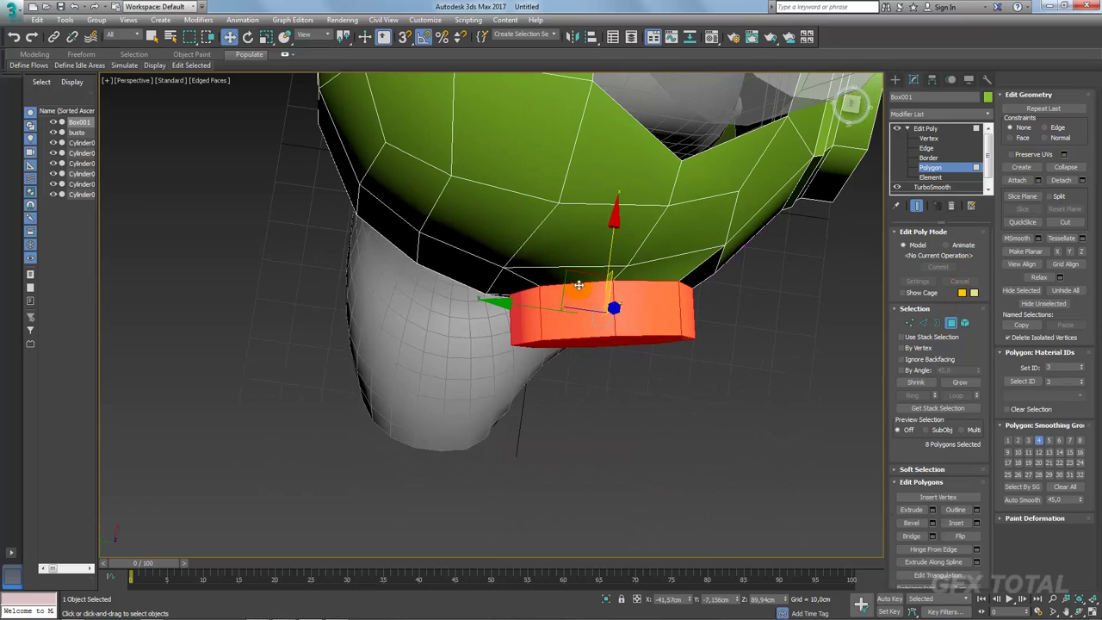
{"action": "key", "text": "e"}
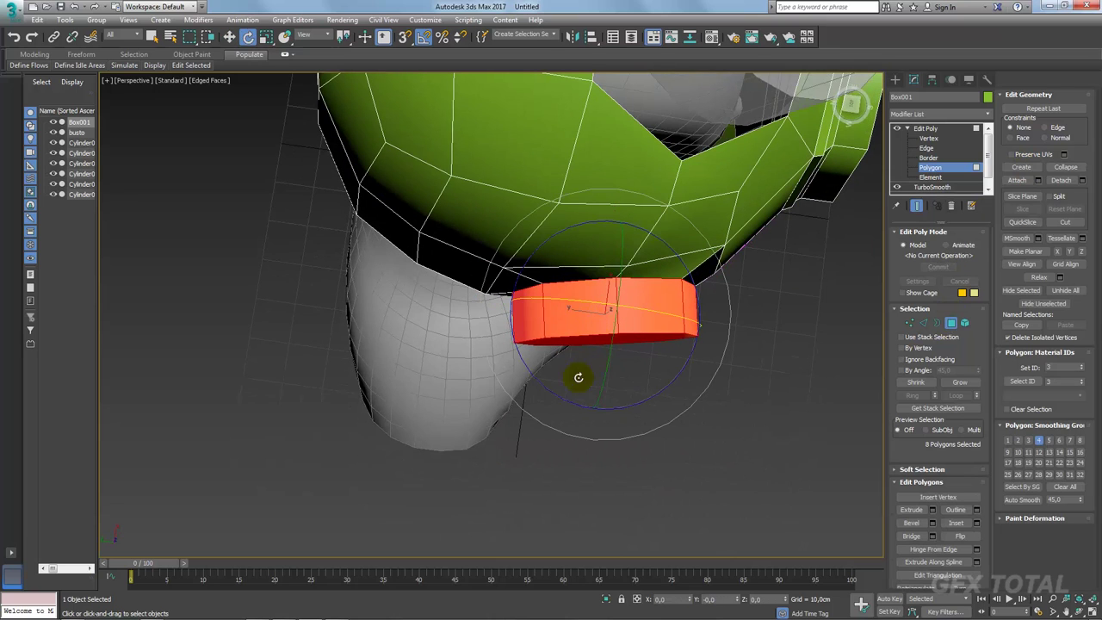
{"action": "left_click_drag", "start_coordinate": [554, 392], "coordinate": [556, 393]}
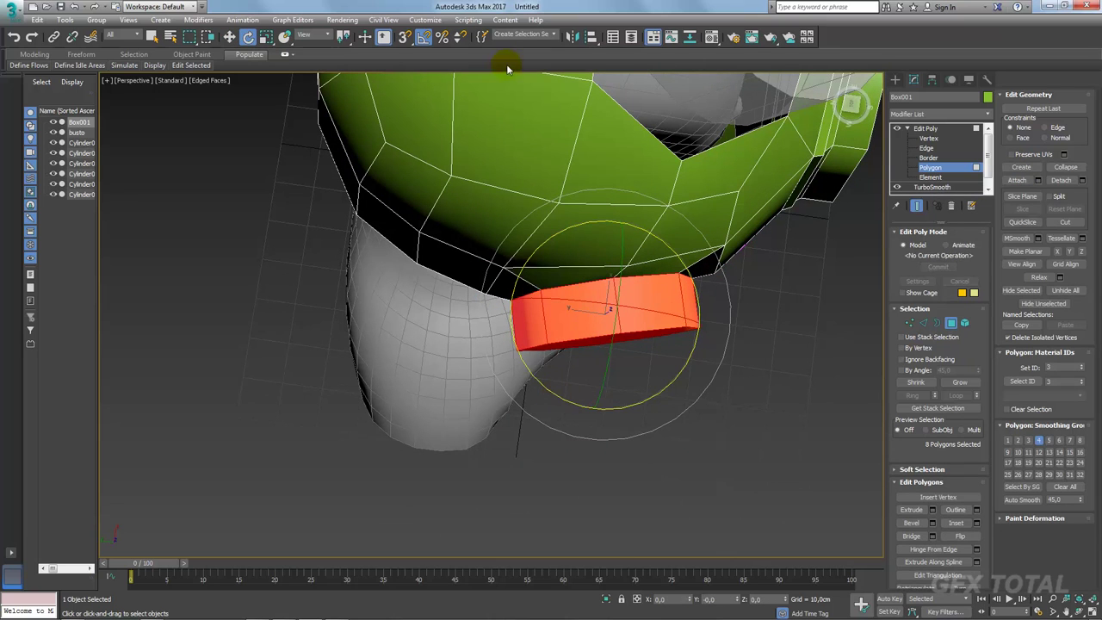
{"action": "key", "text": "ctrl+z"}
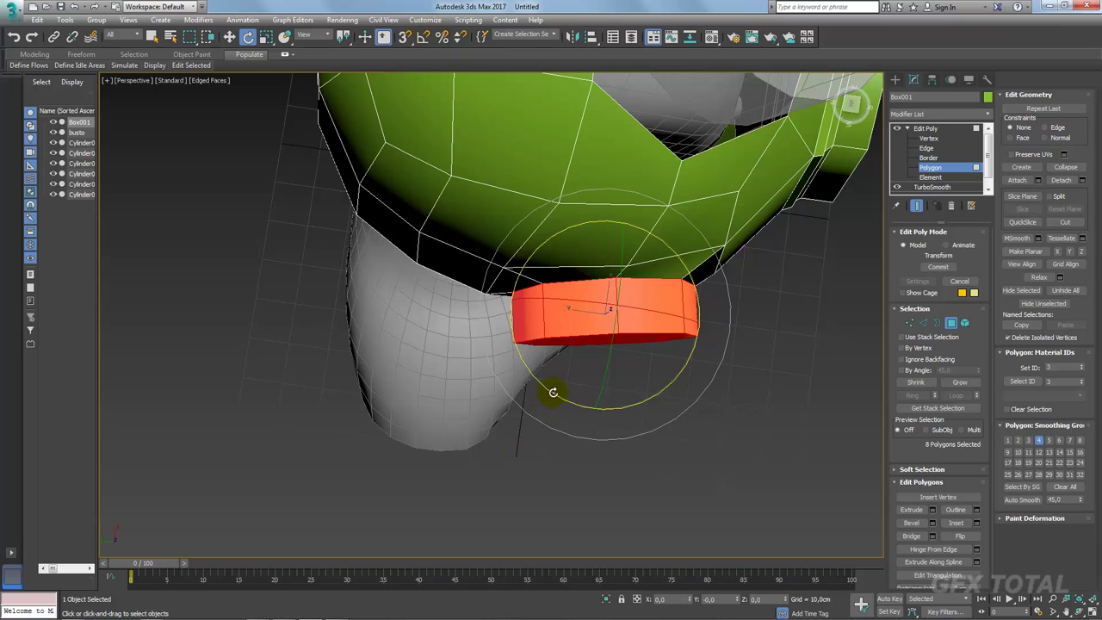
{"action": "left_click_drag", "start_coordinate": [553, 392], "coordinate": [555, 393]}
{"action": "middle_click_drag", "start_coordinate": [642, 427], "coordinate": [560, 405], "text": "alt"}
Step: Exit sub-object mode and view the whole model beside the diving-helmet reference photo
{"action": "left_click", "coordinate": [926, 129]}
{"action": "middle_click_drag", "start_coordinate": [603, 344], "coordinate": [549, 332], "text": "alt"}
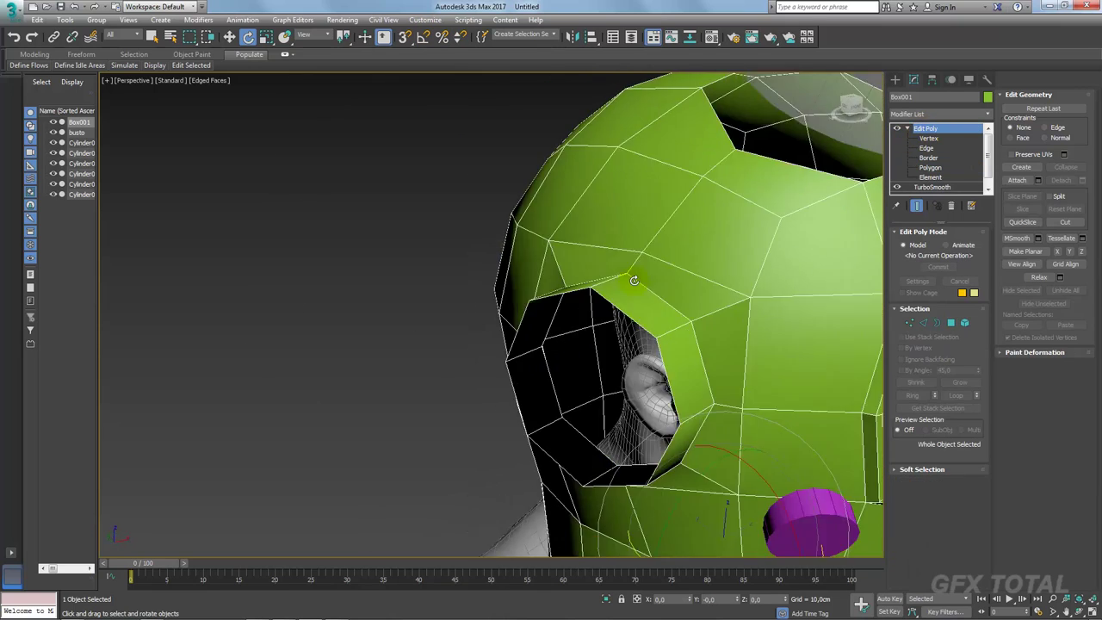
{"action": "scroll", "coordinate": [549, 332], "scroll_direction": "down", "scroll_amount": 5}
{"action": "scroll", "coordinate": [549, 332], "scroll_direction": "up", "scroll_amount": 3}
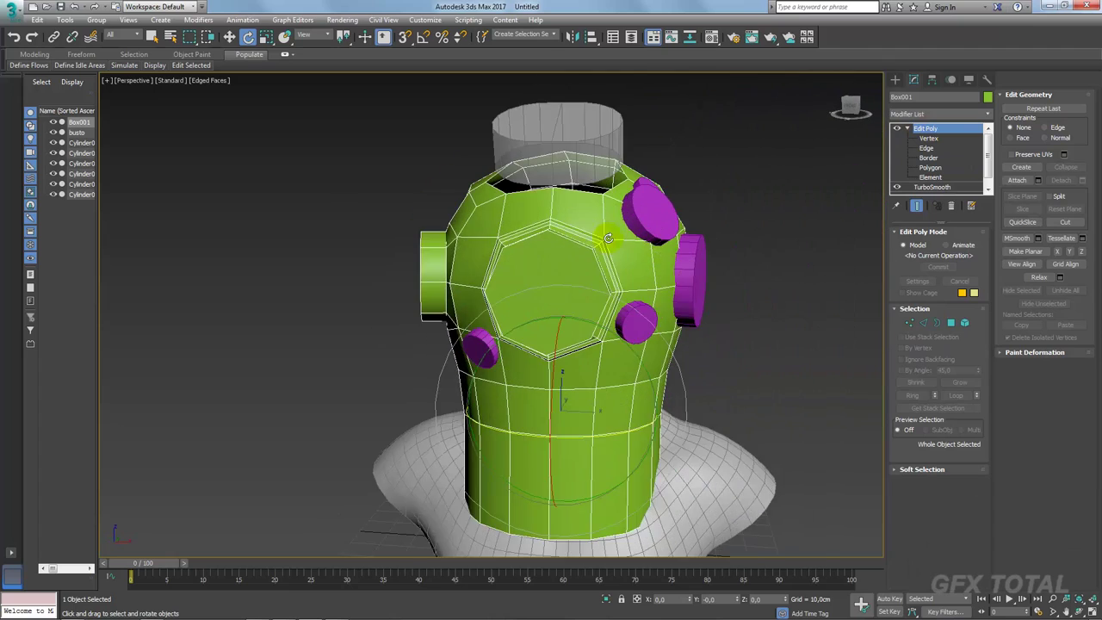
{"action": "scroll", "coordinate": [550, 332], "scroll_direction": "up", "scroll_amount": 3}
{"action": "middle_click_drag", "start_coordinate": [550, 331], "coordinate": [556, 145], "text": "alt"}
{"action": "mouse_move", "coordinate": [591, 251]}
{"action": "middle_mouse_down", "text": "alt"}
{"action": "mouse_move", "coordinate": [522, 352]}
{"action": "mouse_move", "coordinate": [541, 332]}
{"action": "mouse_move", "coordinate": [682, 342]}
{"action": "middle_mouse_up", "text": "alt"}
{"action": "key", "text": "alt+Tab"}
{"action": "key", "text": "alt+Tab"}
Step: Set the small magenta cylinder and the large magenta disc to 8 sides
{"action": "left_click", "coordinate": [535, 326]}
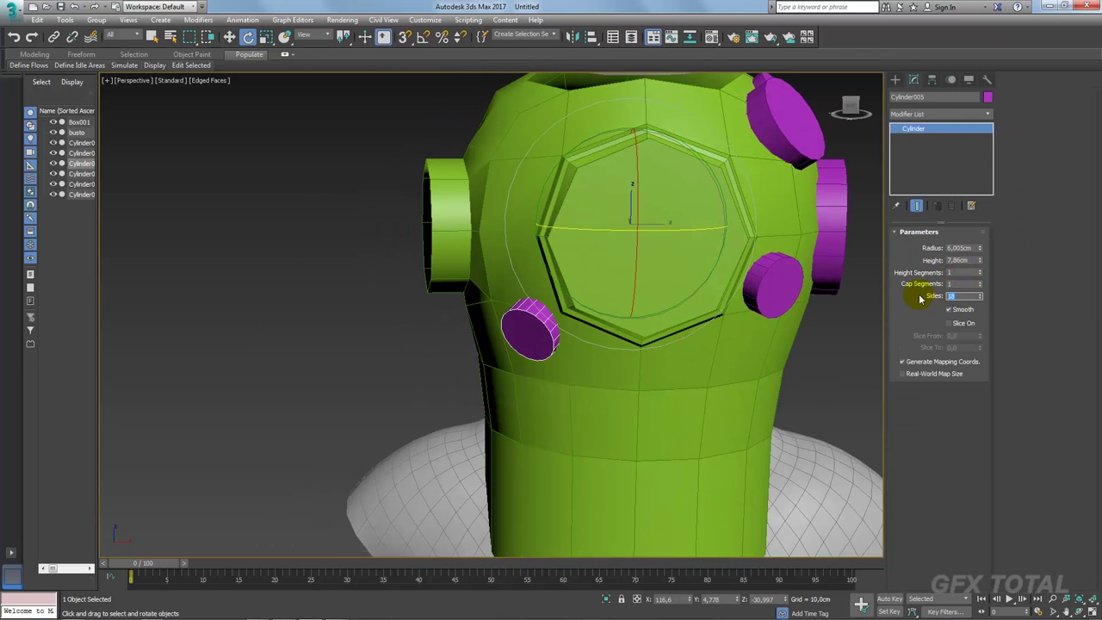
{"action": "type", "text": "18"}
{"action": "key", "text": "Return"}
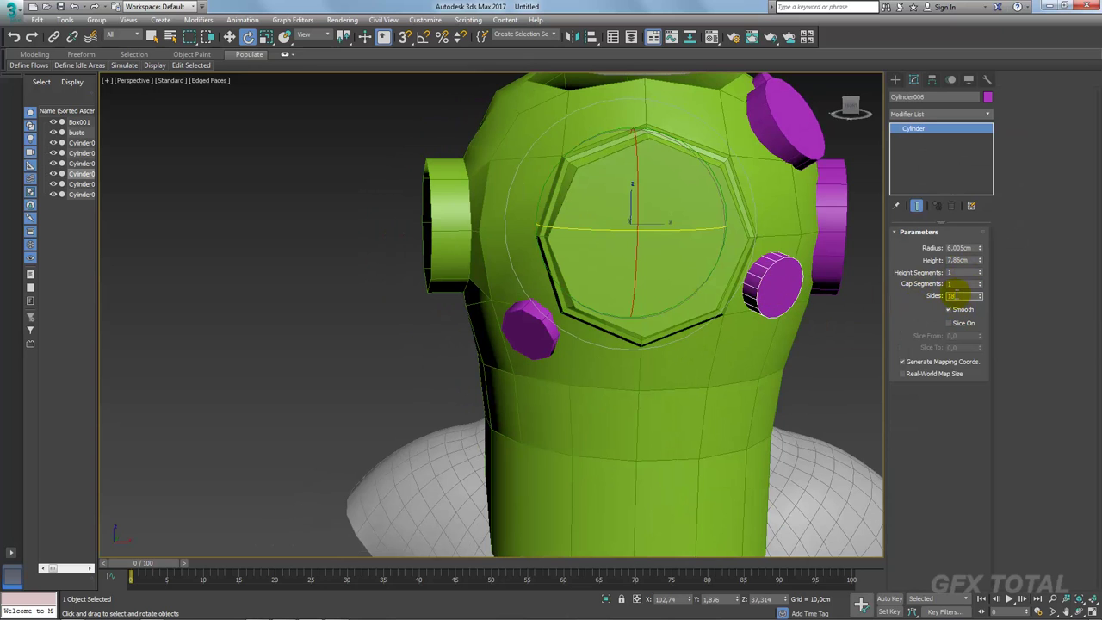
{"action": "type", "text": "8"}
{"action": "key", "text": "Return"}
{"action": "mouse_move", "coordinate": [779, 301]}
{"action": "middle_mouse_down", "text": "alt"}
{"action": "mouse_move", "coordinate": [730, 302]}
{"action": "mouse_move", "coordinate": [689, 173]}
{"action": "middle_mouse_up", "text": "alt"}
{"action": "left_click", "coordinate": [681, 164]}
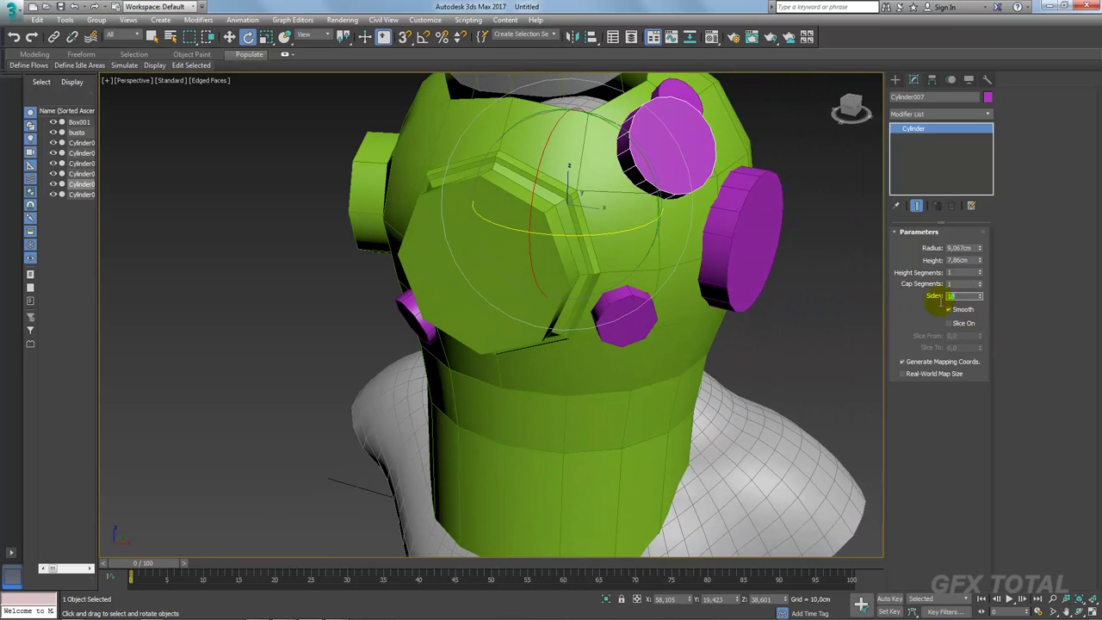
{"action": "type", "text": "8"}
{"action": "key", "text": "Return"}
{"action": "left_click_drag", "start_coordinate": [683, 92], "coordinate": [698, 108]}
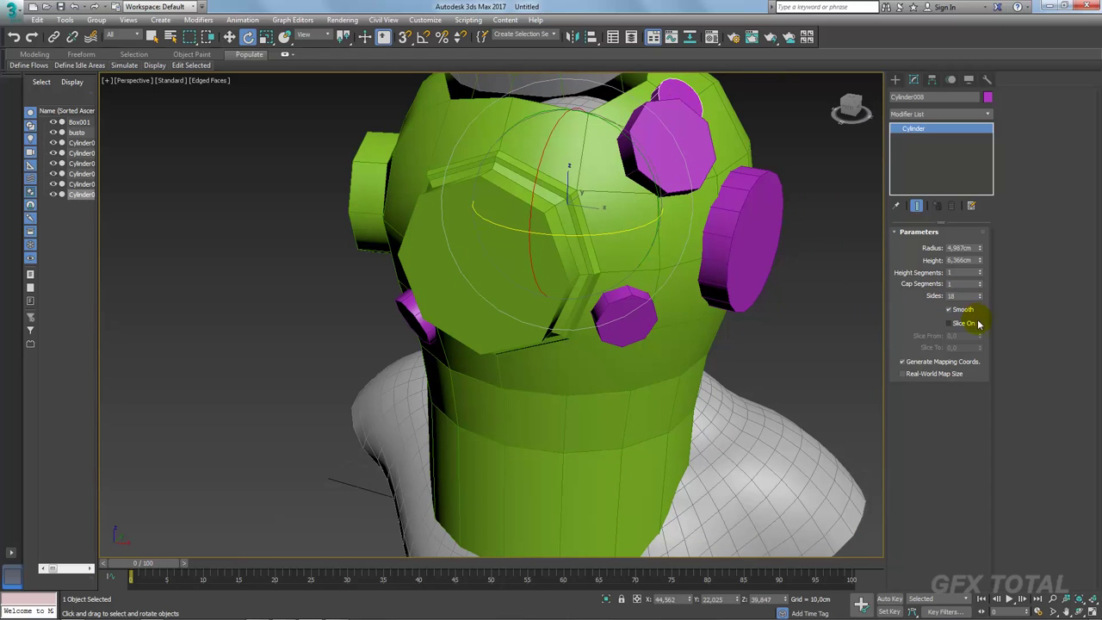
{"action": "scroll", "coordinate": [782, 298], "scroll_direction": "down", "scroll_amount": 5}
Step: Add a TurboSmooth modifier on top of the green helmet's Edit Poly
{"action": "middle_click_drag", "start_coordinate": [782, 299], "coordinate": [758, 336], "text": "alt"}
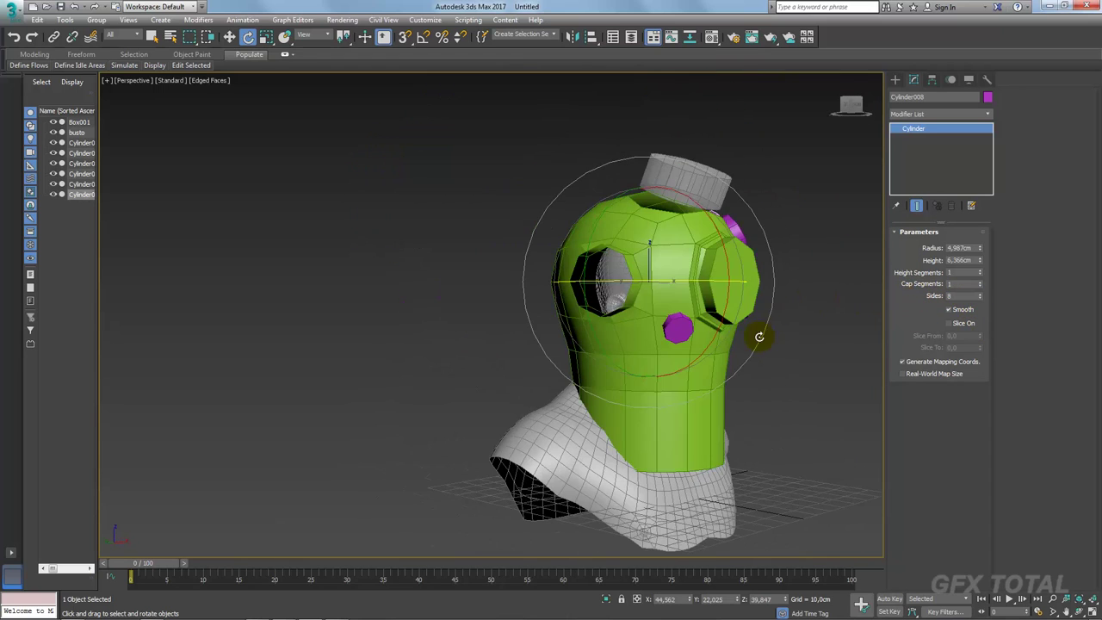
{"action": "left_click", "coordinate": [690, 392]}
{"action": "middle_click_drag", "start_coordinate": [689, 392], "coordinate": [744, 196], "text": "alt"}
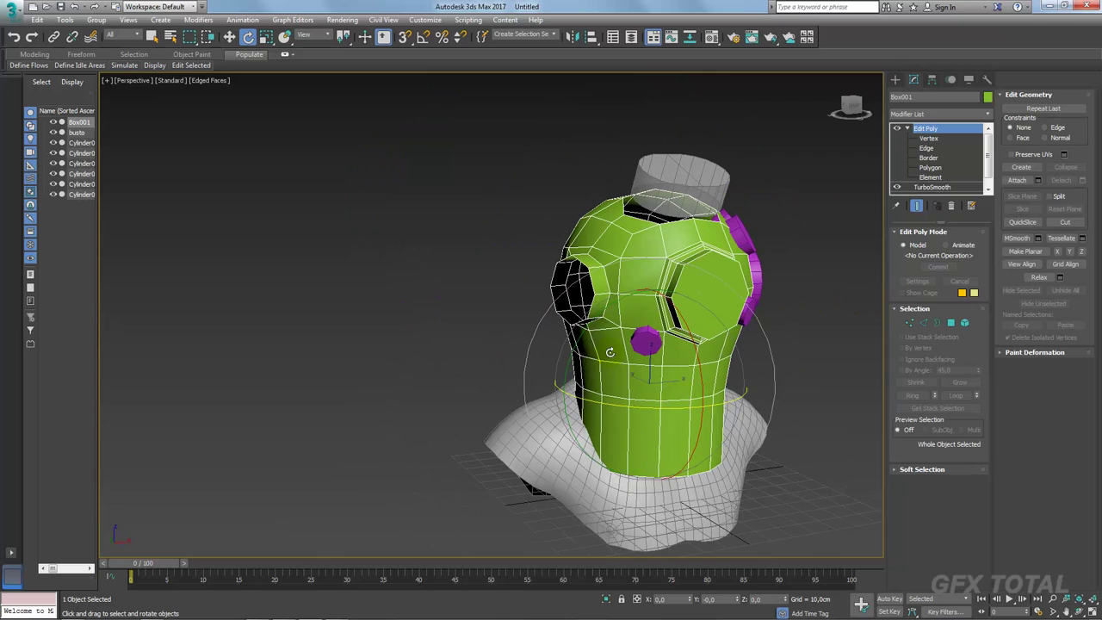
{"action": "left_click", "coordinate": [906, 129]}
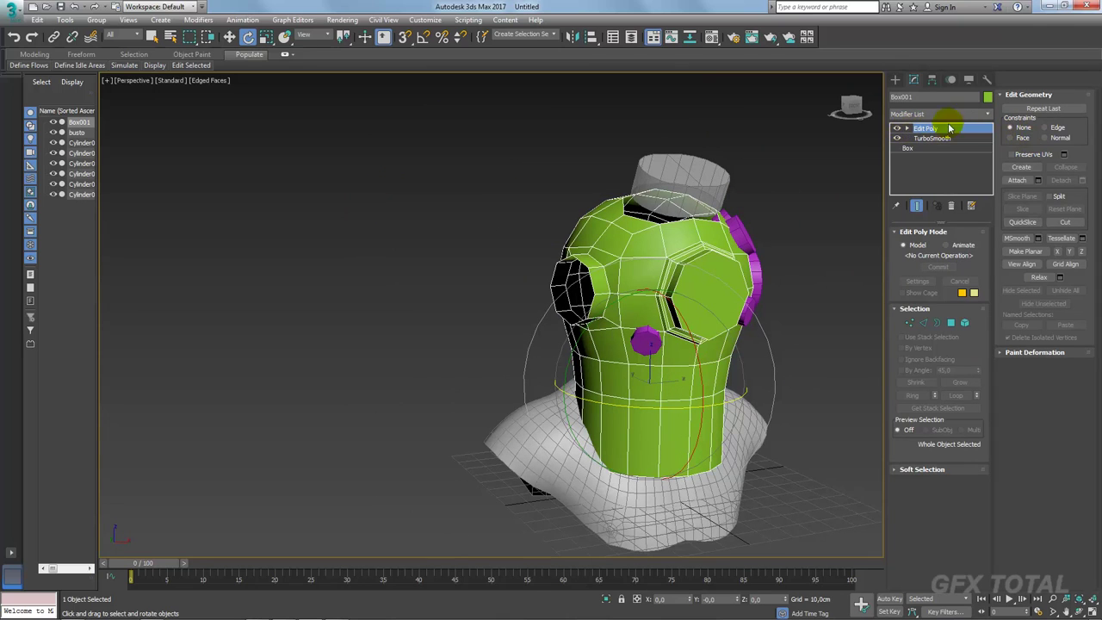
{"action": "left_click", "coordinate": [989, 113]}
{"action": "mouse_move", "coordinate": [988, 135]}
{"action": "left_mouse_down"}
{"action": "mouse_move", "coordinate": [997, 356]}
{"action": "mouse_move", "coordinate": [985, 468]}
{"action": "left_mouse_up"}
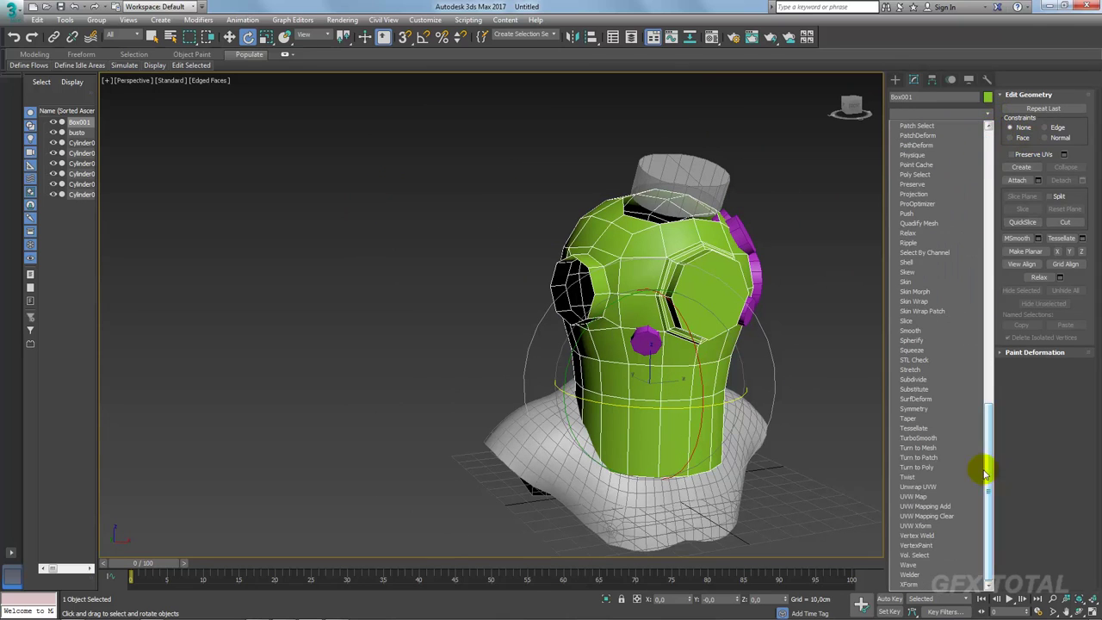
{"action": "left_click", "coordinate": [918, 438]}
{"action": "scroll", "coordinate": [706, 359], "scroll_direction": "up", "scroll_amount": 2}
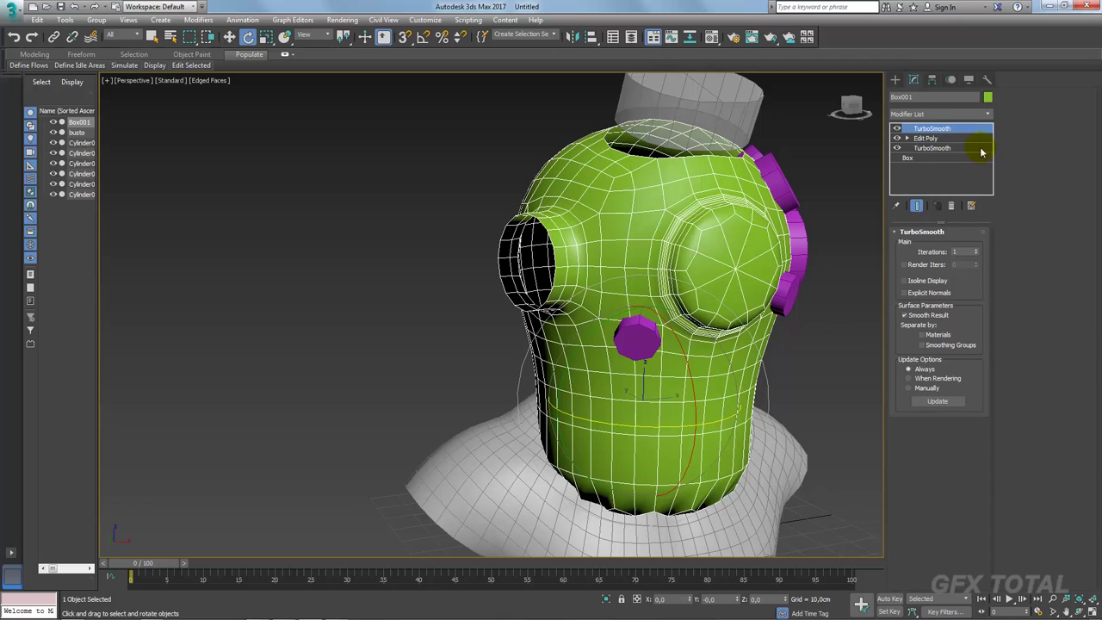
Step: Try selecting the neck polygons in Edit Poly, undo, then return to the top TurboSmooth
{"action": "left_click", "coordinate": [926, 138]}
{"action": "left_click", "coordinate": [951, 322]}
{"action": "mouse_move", "coordinate": [672, 396]}
{"action": "middle_mouse_down", "text": "alt"}
{"action": "mouse_move", "coordinate": [717, 406]}
{"action": "mouse_move", "coordinate": [733, 388]}
{"action": "mouse_move", "coordinate": [750, 431]}
{"action": "middle_mouse_up", "text": "alt"}
{"action": "left_click", "coordinate": [499, 331]}
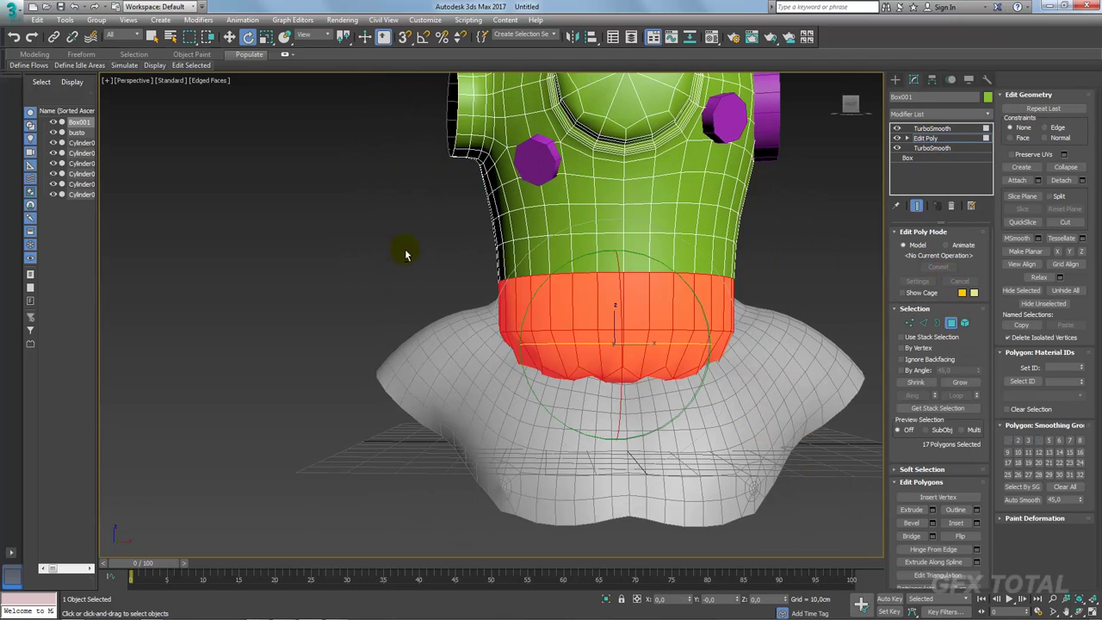
{"action": "key", "text": "ctrl+z"}
{"action": "left_click", "coordinate": [844, 298]}
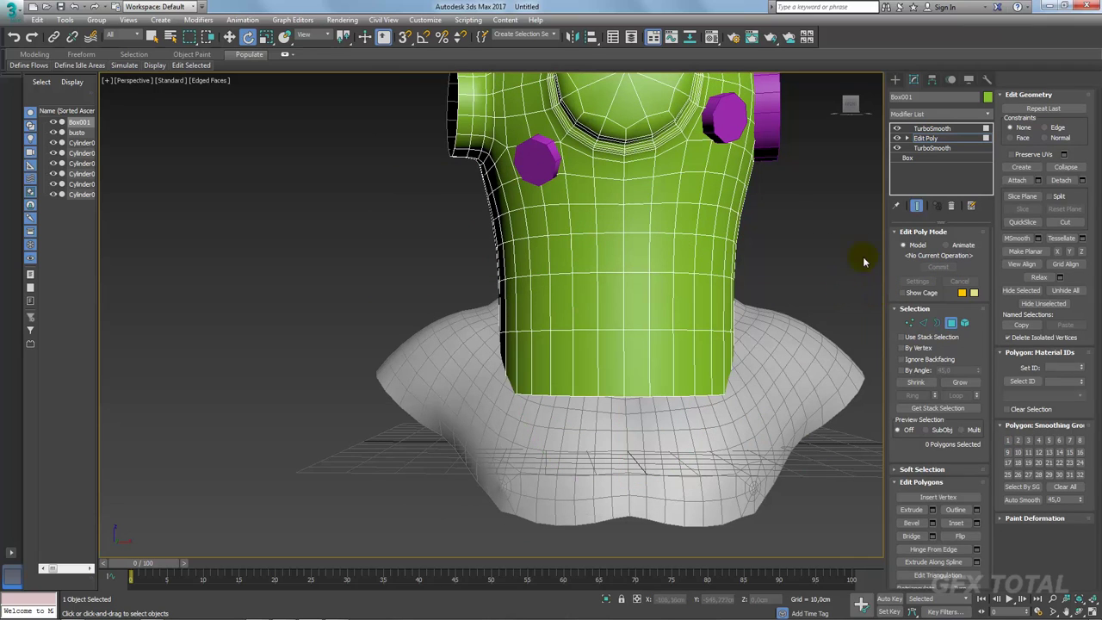
{"action": "left_click", "coordinate": [933, 129]}
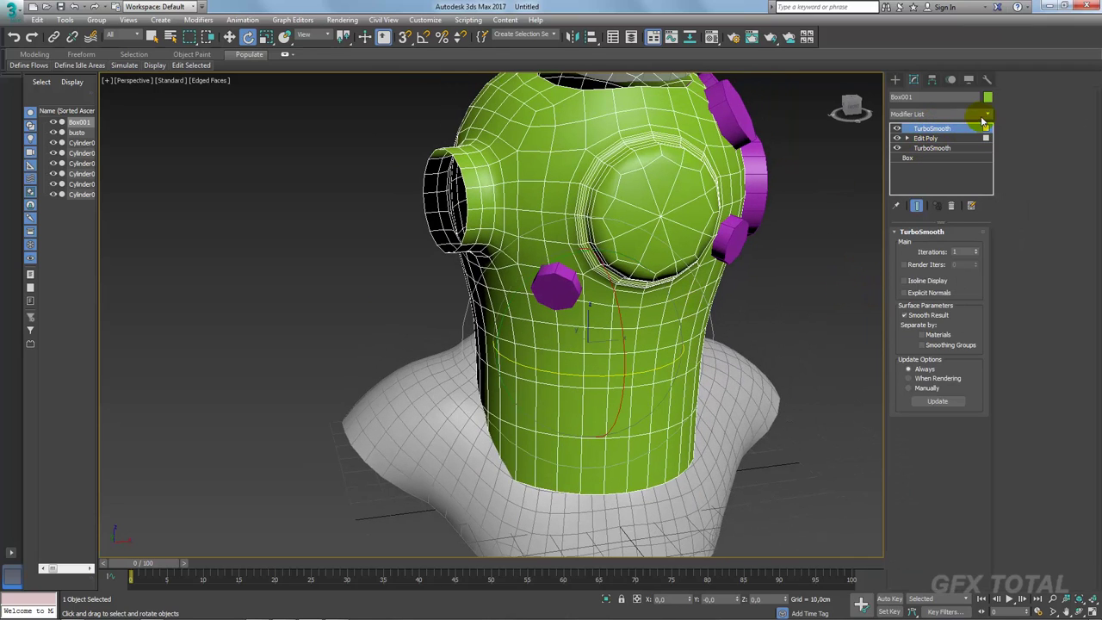
Step: Add a new Edit Poly modifier on top of the helmet stack
{"action": "left_click", "coordinate": [909, 139]}
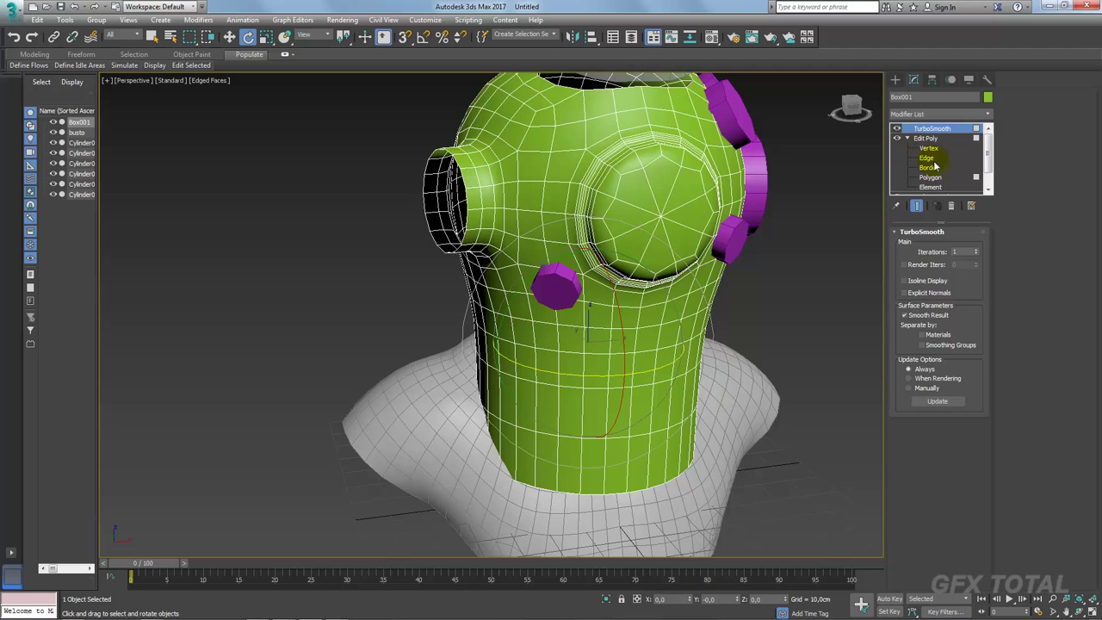
{"action": "left_click", "coordinate": [931, 168]}
{"action": "left_click", "coordinate": [928, 139]}
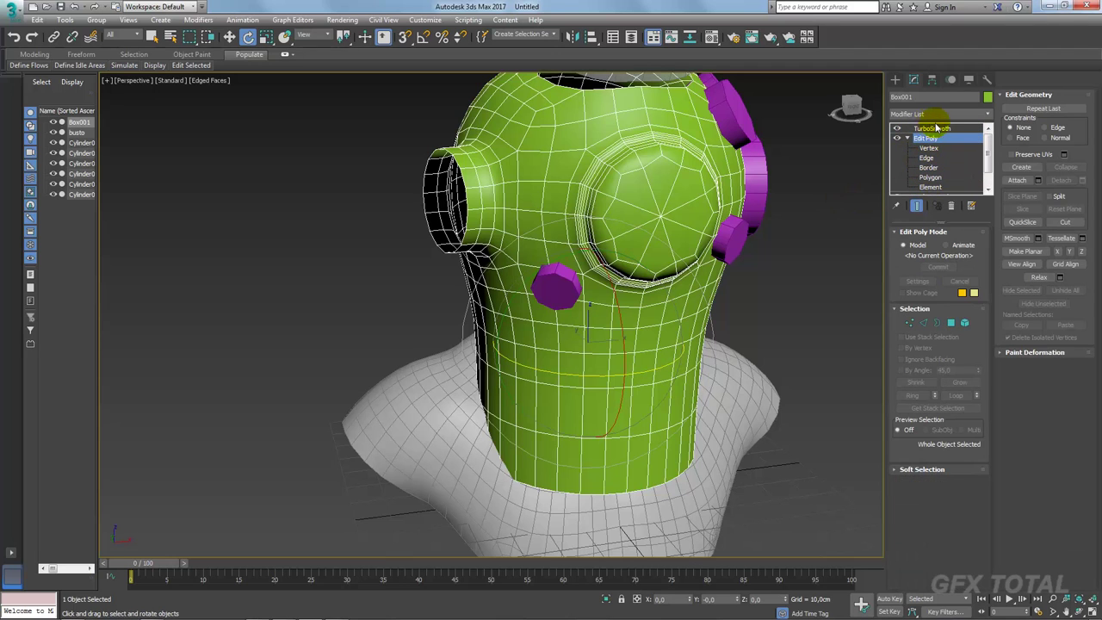
{"action": "left_click", "coordinate": [988, 114]}
{"action": "left_click_drag", "start_coordinate": [988, 136], "coordinate": [989, 204]}
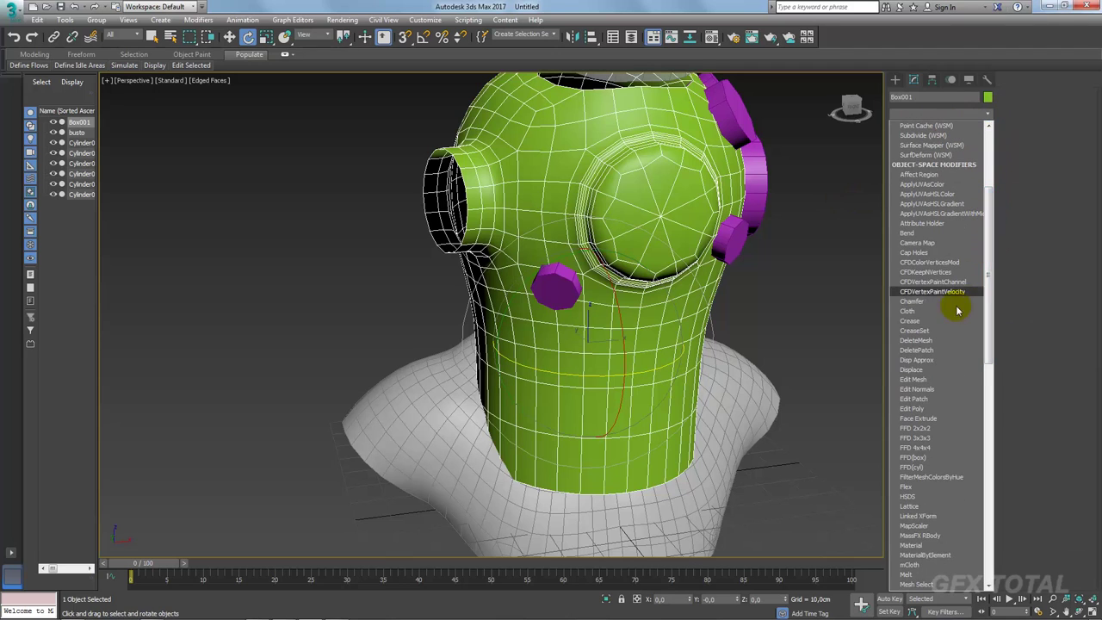
{"action": "left_click", "coordinate": [927, 410]}
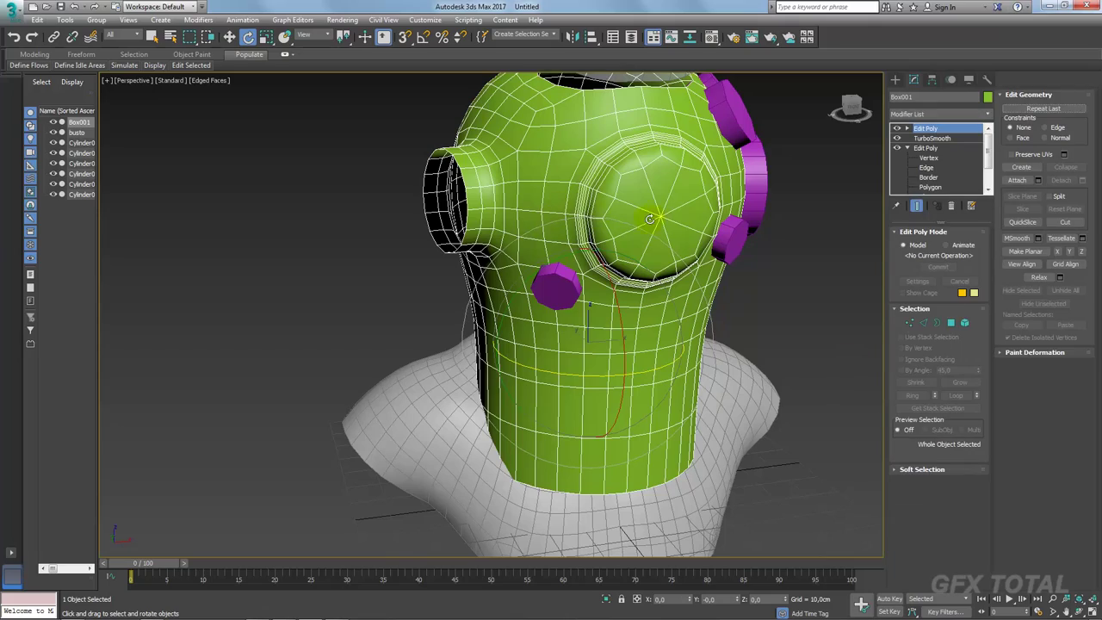
Step: With TurboSmooth off, delete the front sphere polygon to open the window
{"action": "middle_click_drag", "start_coordinate": [650, 219], "coordinate": [628, 235], "text": "alt"}
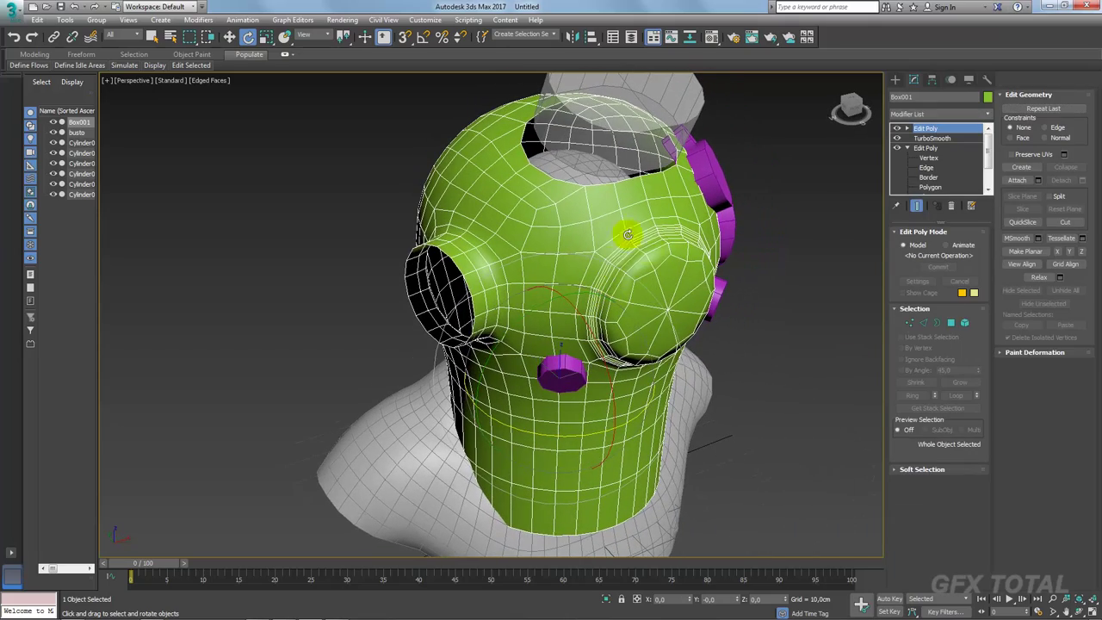
{"action": "left_click", "coordinate": [939, 187]}
{"action": "left_click", "coordinate": [690, 292]}
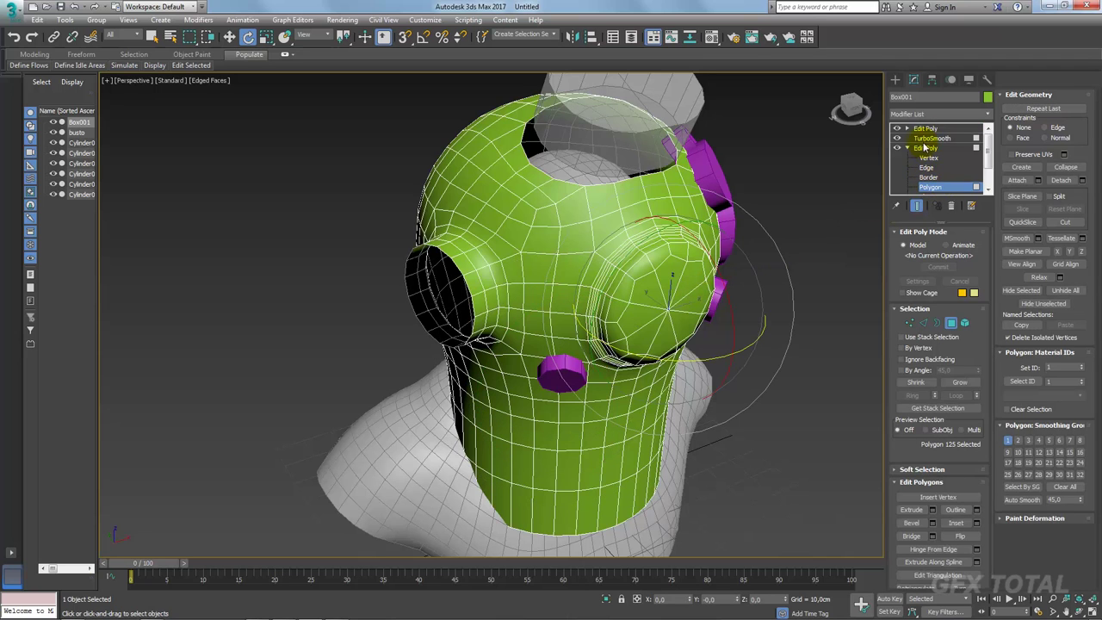
{"action": "middle_click_drag", "start_coordinate": [809, 276], "coordinate": [861, 235], "text": "alt"}
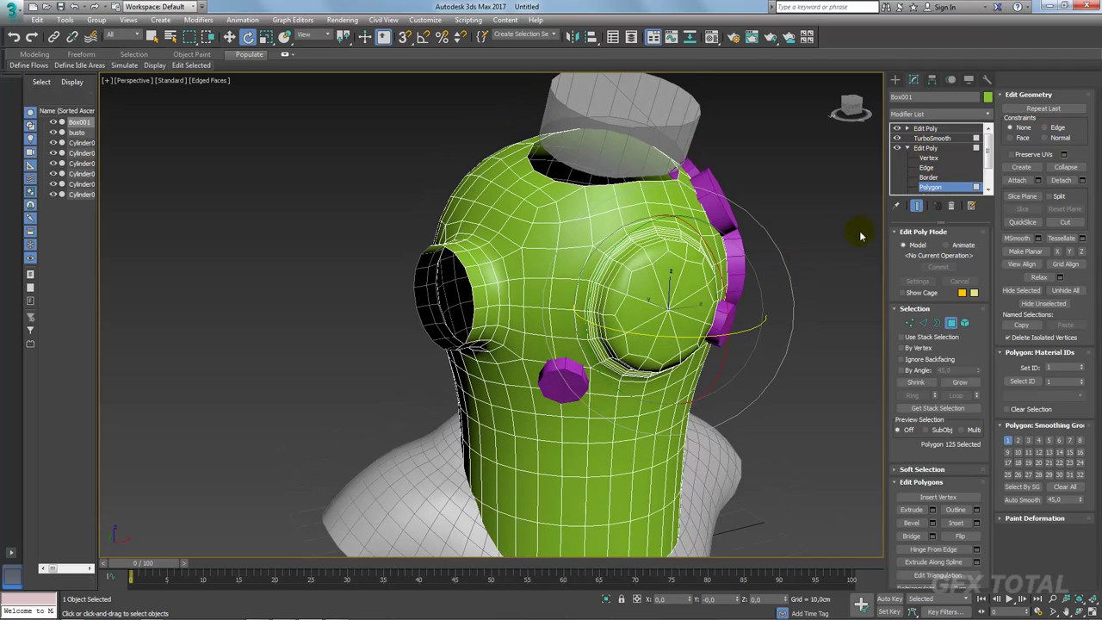
{"action": "left_click", "coordinate": [899, 139]}
{"action": "key", "text": "Delete"}
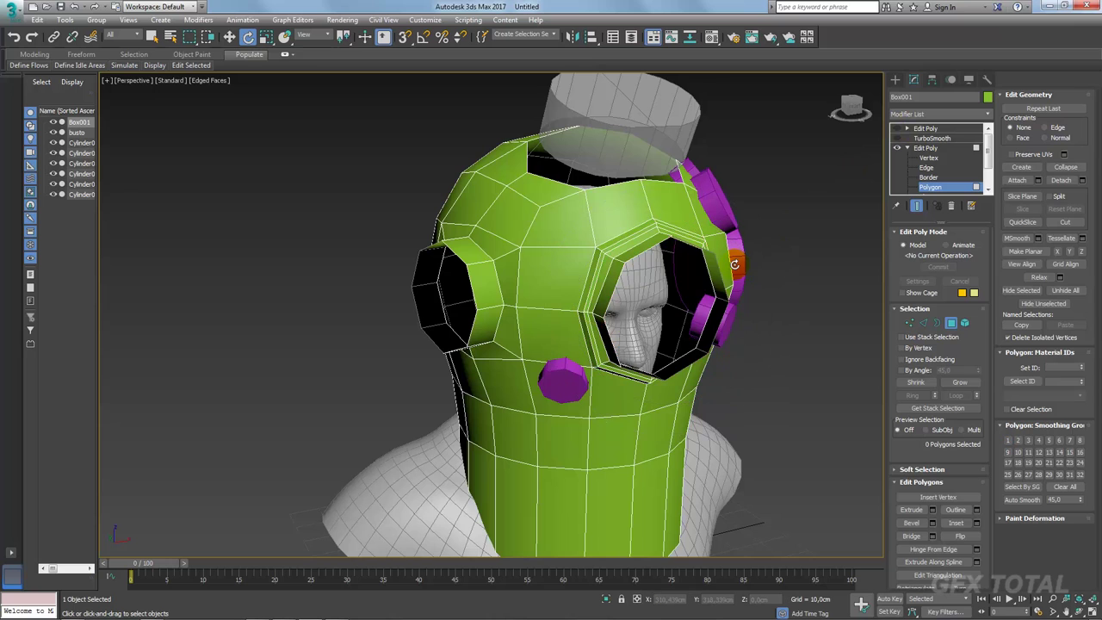
{"action": "middle_click_drag", "start_coordinate": [789, 235], "coordinate": [750, 233], "text": "alt"}
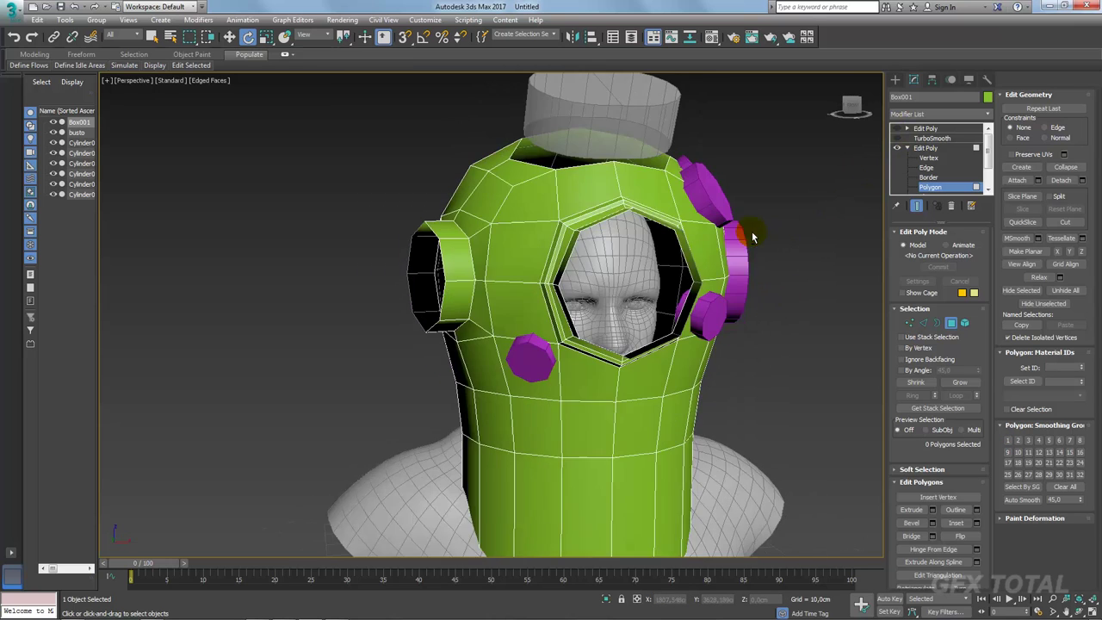
Step: Leave polygon level and bring up the Modifier List
{"action": "left_click", "coordinate": [934, 149]}
{"action": "left_click", "coordinate": [909, 148]}
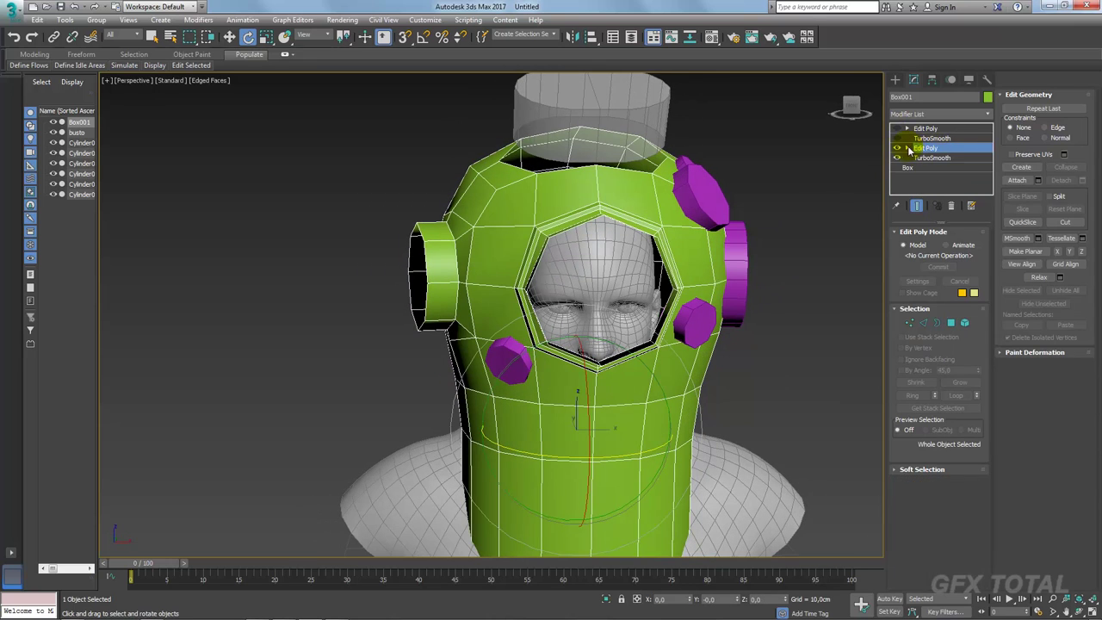
{"action": "left_click", "coordinate": [982, 117]}
{"action": "left_click_drag", "start_coordinate": [989, 135], "coordinate": [988, 472]}
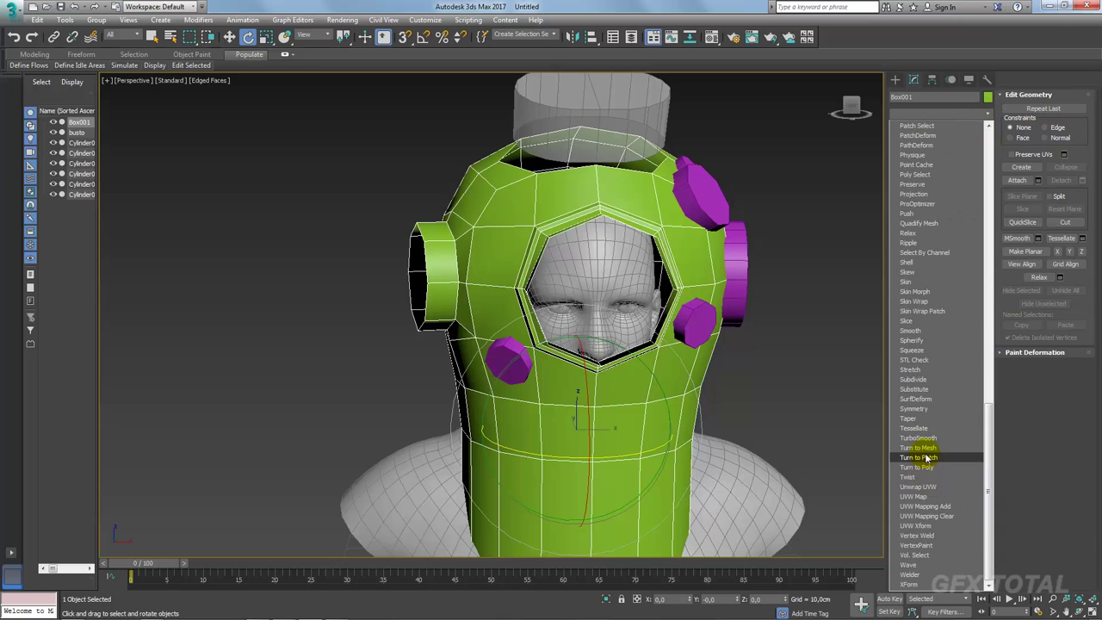
Step: Add a Symmetry modifier on the X axis with Flip enabled
{"action": "left_click", "coordinate": [922, 408]}
{"action": "middle_click_drag", "start_coordinate": [819, 387], "coordinate": [777, 392], "text": "alt"}
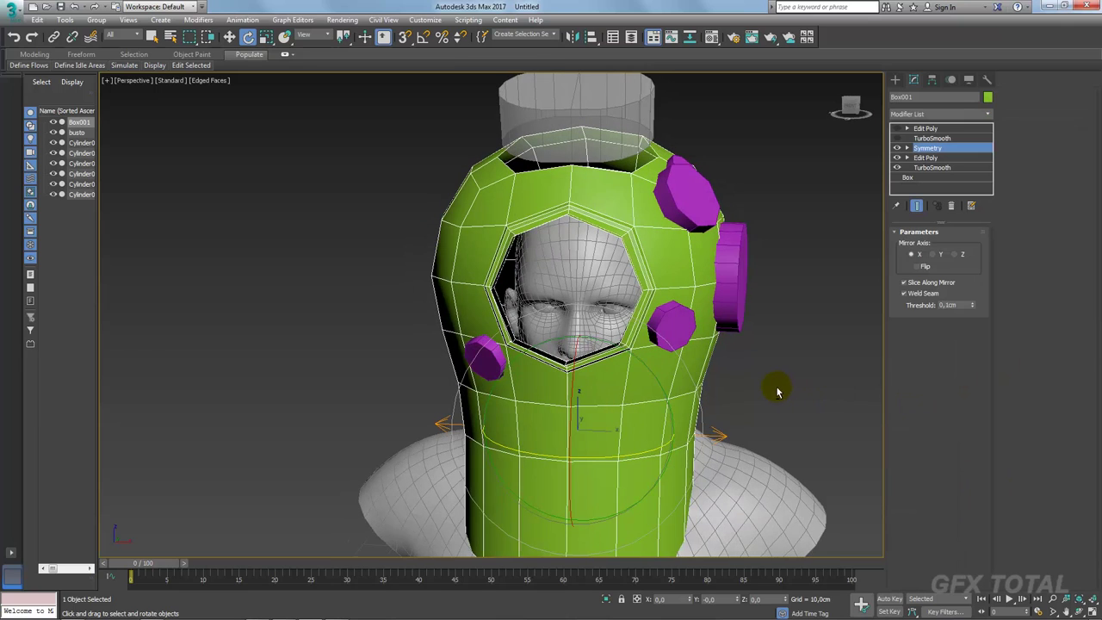
{"action": "left_click", "coordinate": [928, 267]}
{"action": "middle_click_drag", "start_coordinate": [773, 307], "coordinate": [692, 322], "text": "alt"}
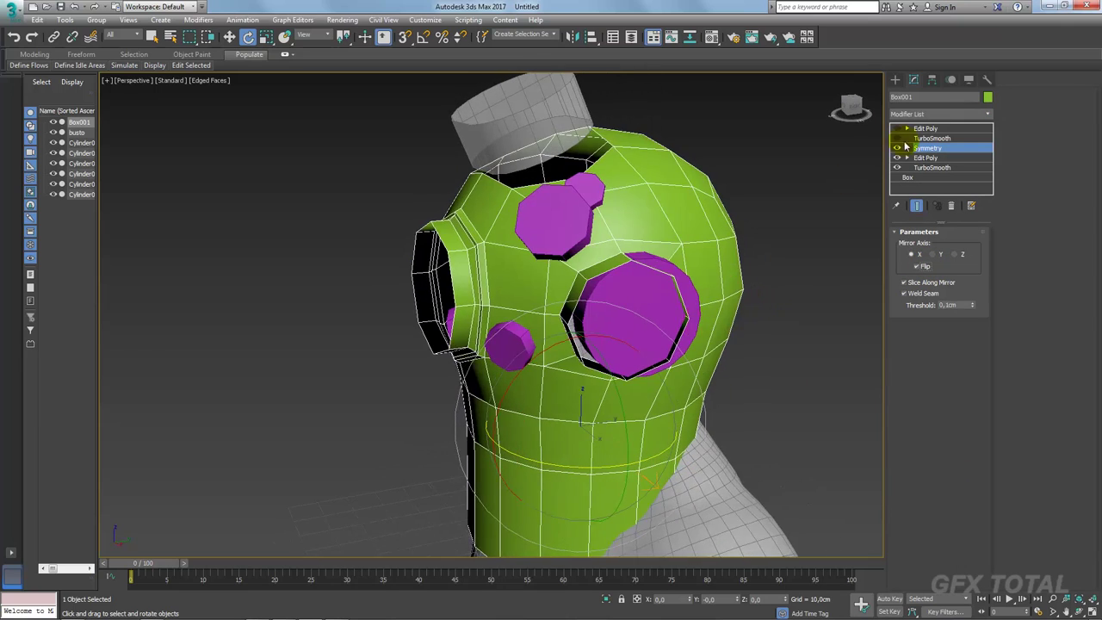
Step: Delete the extra magenta cylinder from the helmet
{"action": "left_click", "coordinate": [635, 296]}
{"action": "key", "text": "Delete"}
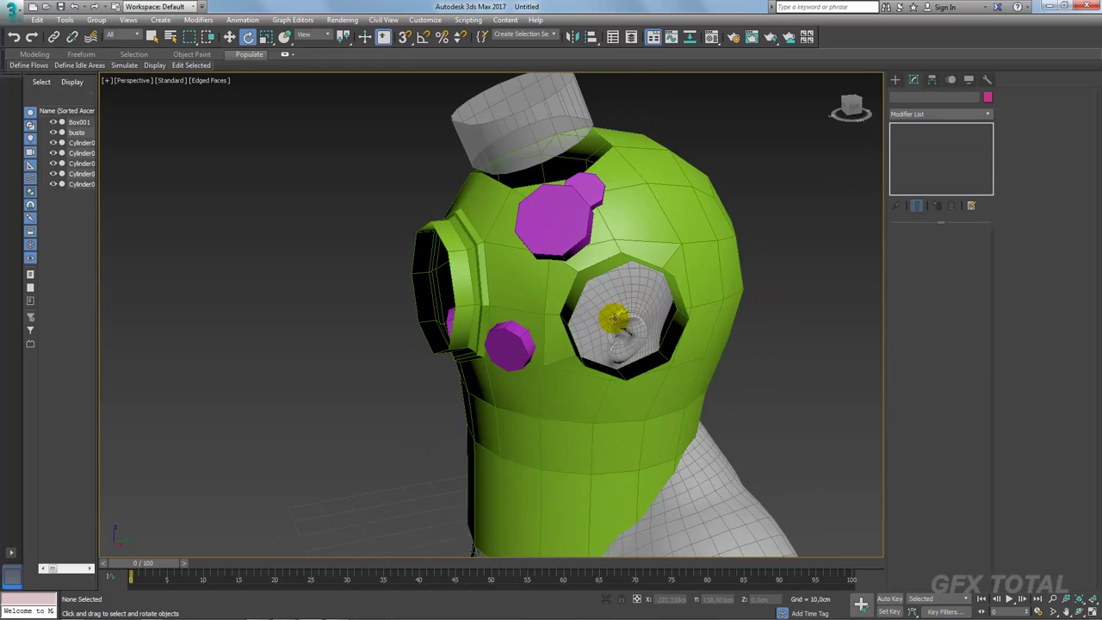
{"action": "mouse_move", "coordinate": [611, 319]}
{"action": "middle_mouse_down", "text": "alt"}
{"action": "mouse_move", "coordinate": [668, 324]}
{"action": "mouse_move", "coordinate": [460, 337]}
{"action": "mouse_move", "coordinate": [576, 320]}
{"action": "mouse_move", "coordinate": [601, 335]}
{"action": "mouse_move", "coordinate": [552, 319]}
{"action": "middle_mouse_up", "text": "alt"}
{"action": "scroll", "coordinate": [577, 320], "scroll_direction": "up", "scroll_amount": 2}
{"action": "left_click", "coordinate": [508, 267]}
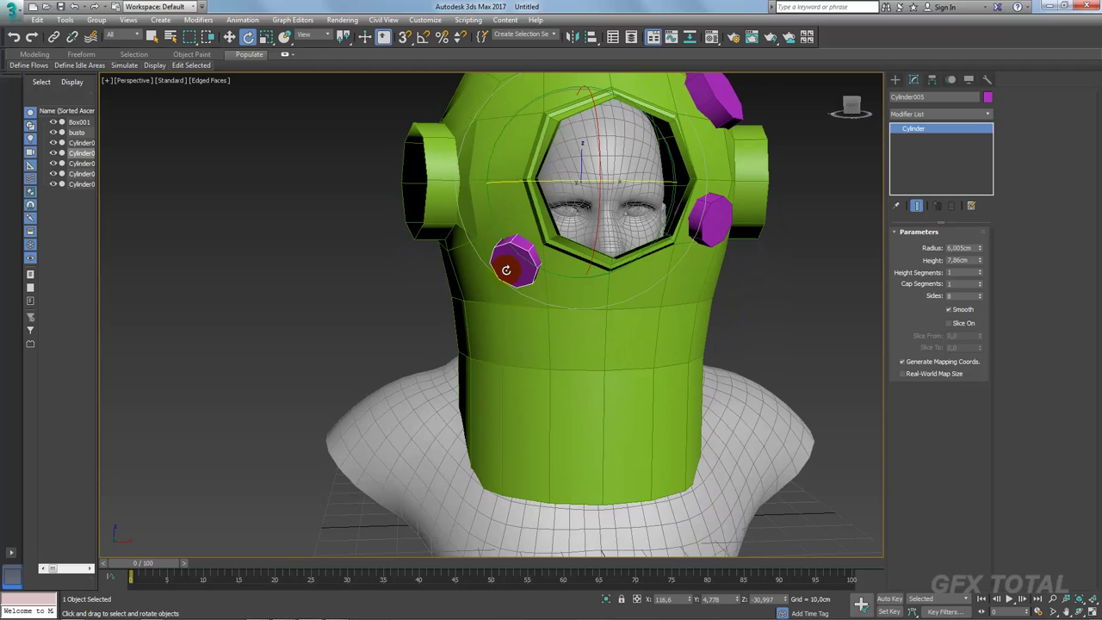
Step: Compare the model with the diving-helmet reference photo and reselect the green helmet
{"action": "left_click", "coordinate": [710, 220]}
{"action": "middle_click_drag", "start_coordinate": [710, 221], "coordinate": [753, 301], "text": "alt"}
{"action": "key", "text": "alt+Tab"}
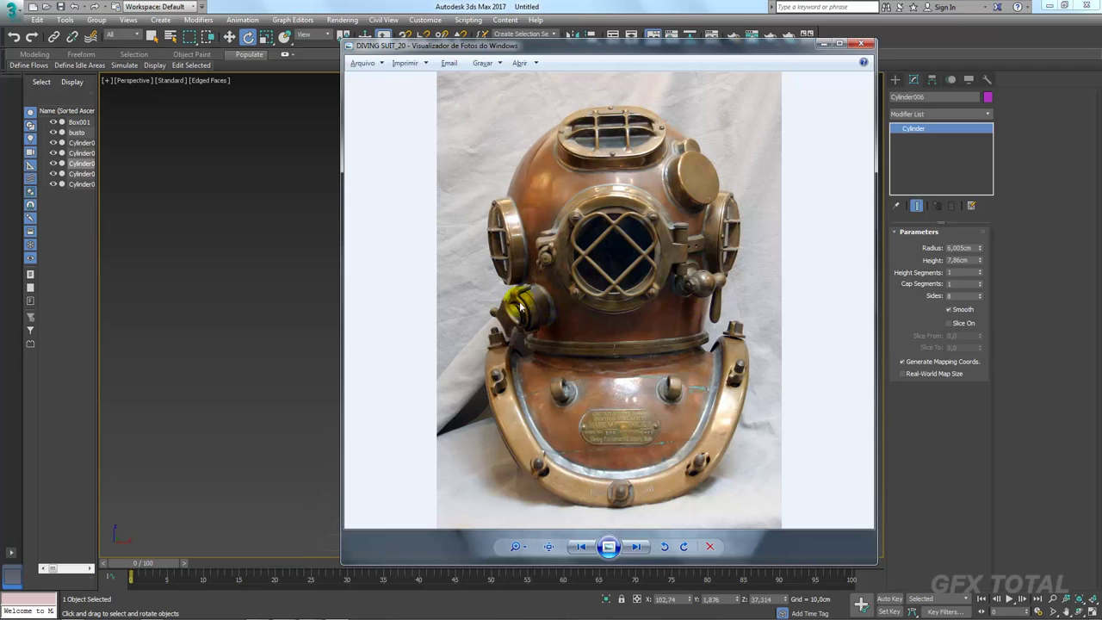
{"action": "key", "text": "alt+Tab"}
{"action": "middle_click_drag", "start_coordinate": [672, 296], "coordinate": [584, 438], "text": "alt"}
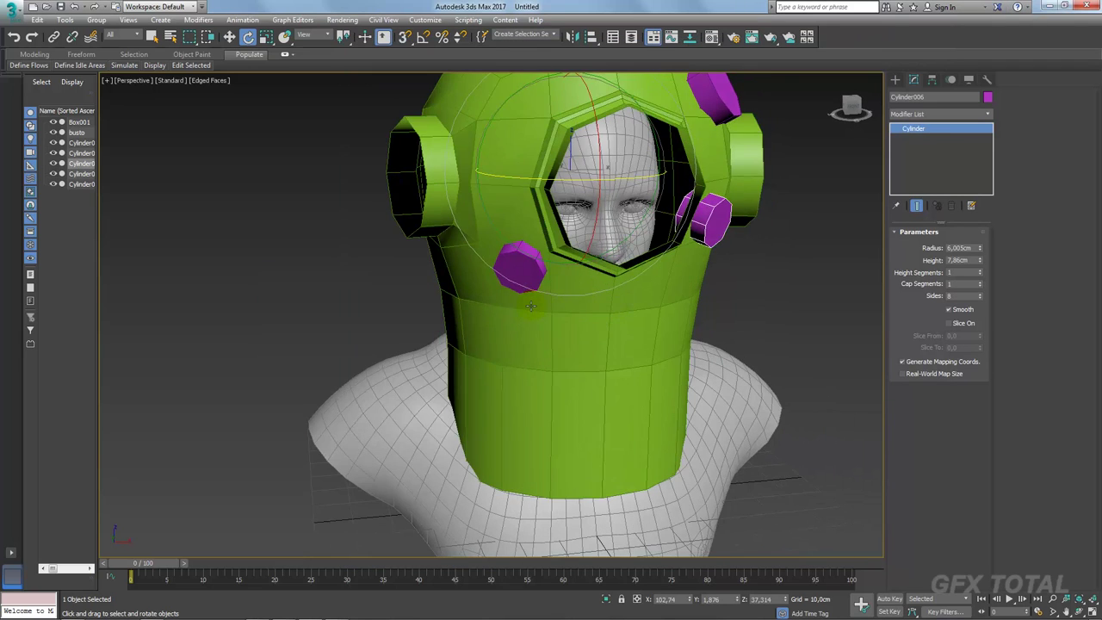
{"action": "left_click", "coordinate": [552, 413]}
{"action": "middle_click_drag", "start_coordinate": [516, 480], "coordinate": [539, 501]}
Step: Re-enable the helmet's TurboSmooth modifier so it displays smoothed again
{"action": "left_click", "coordinate": [930, 138]}
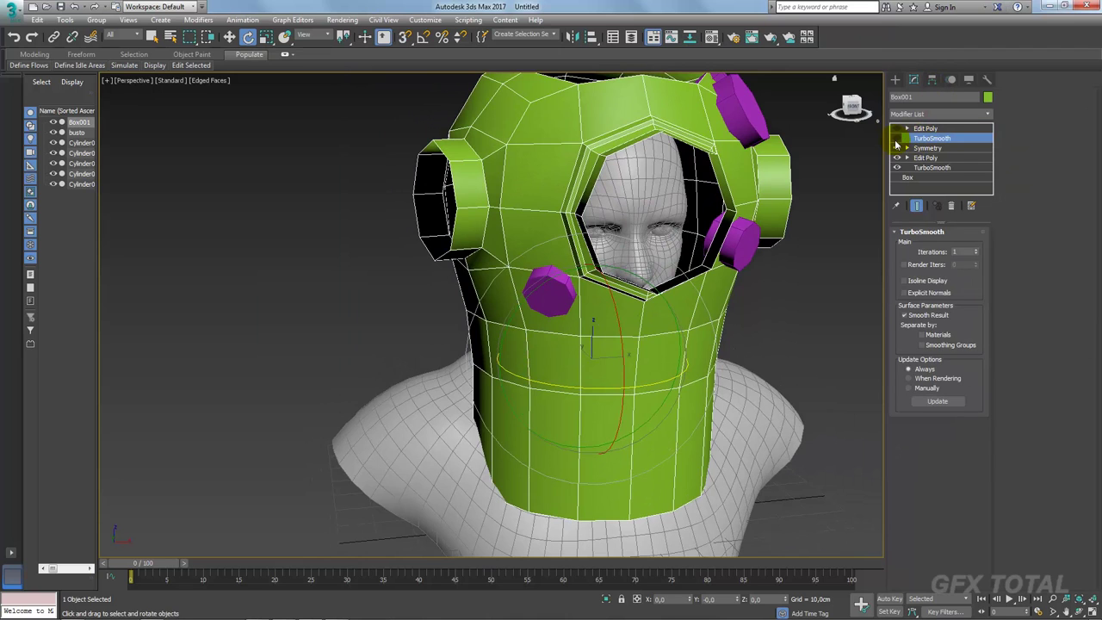
{"action": "left_click", "coordinate": [898, 138]}
{"action": "middle_click_drag", "start_coordinate": [534, 258], "coordinate": [569, 252], "text": "alt"}
{"action": "scroll", "coordinate": [582, 286], "scroll_direction": "up", "scroll_amount": 3}
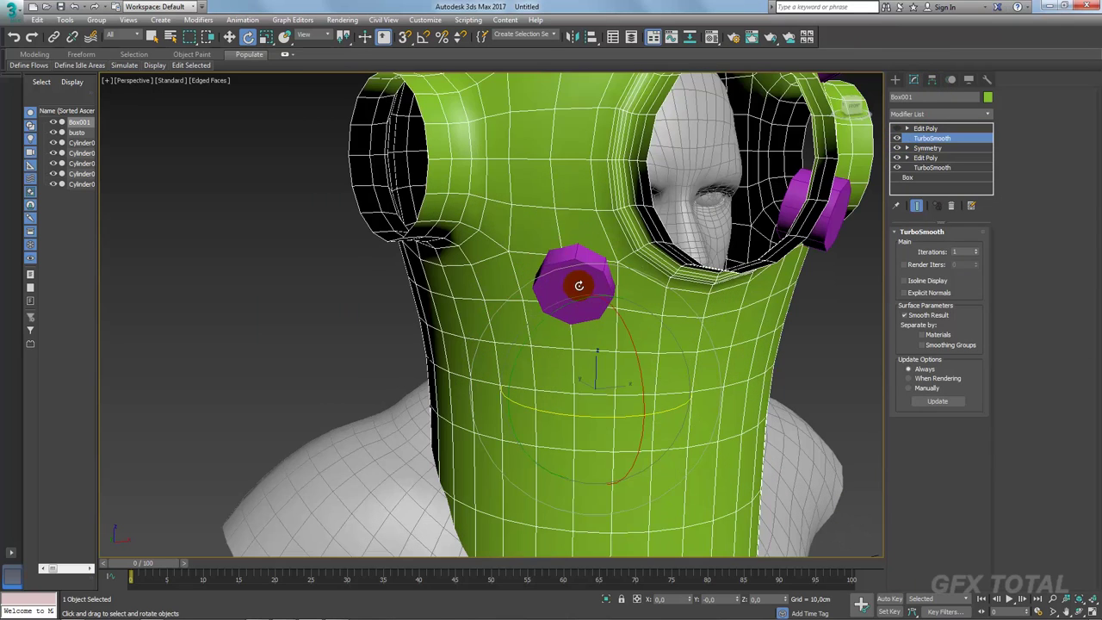
Step: Inspect the helmet's vertices around the purple cylinder below the face window
{"action": "left_click", "coordinate": [582, 284]}
{"action": "left_click", "coordinate": [486, 321]}
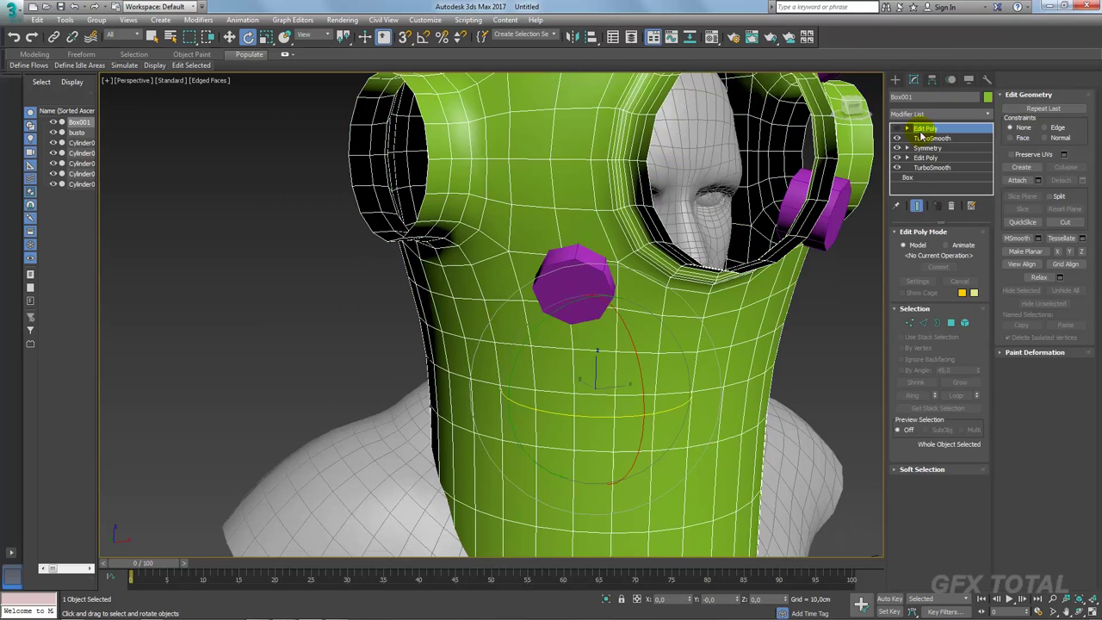
{"action": "left_click", "coordinate": [907, 129]}
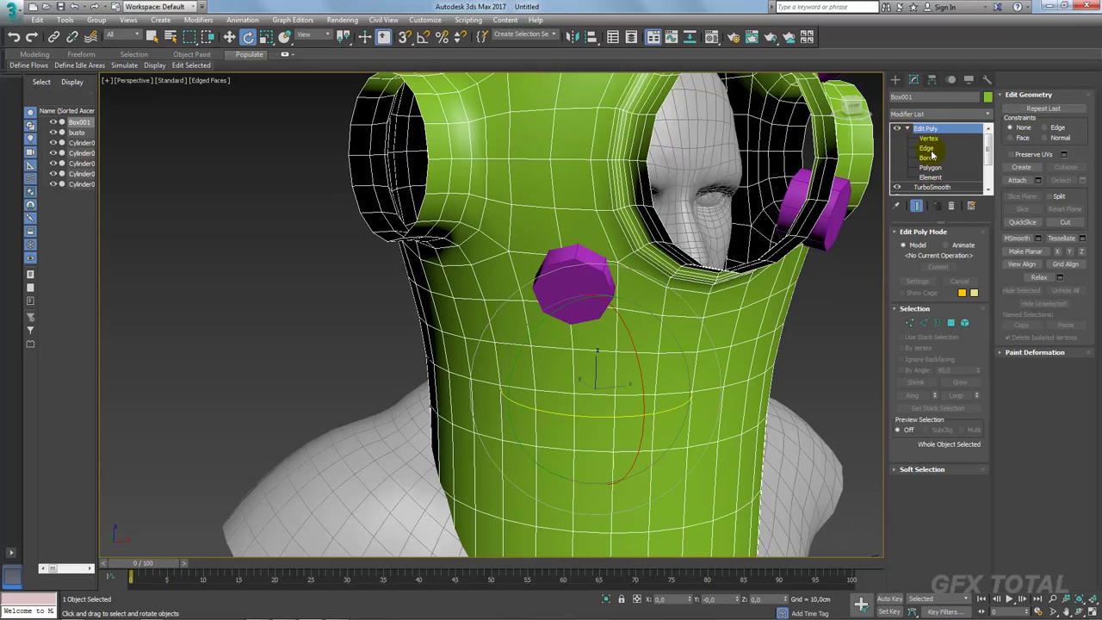
{"action": "left_click", "coordinate": [928, 137]}
{"action": "middle_click_drag", "start_coordinate": [534, 327], "coordinate": [529, 290], "text": "alt"}
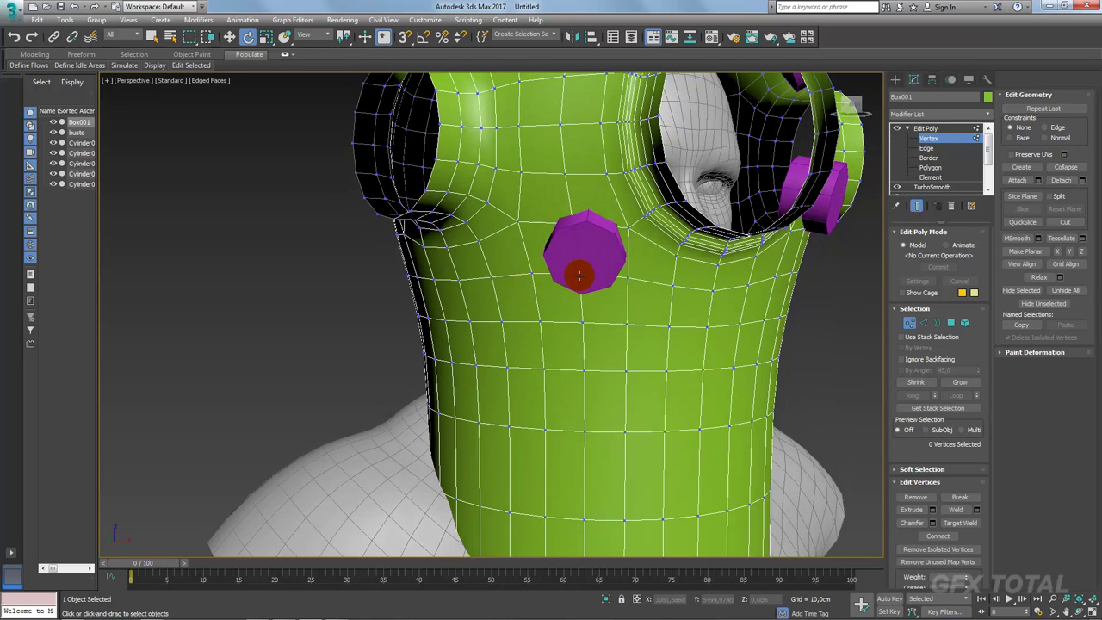
{"action": "left_click", "coordinate": [926, 127]}
Step: Move Cylinder005, the purple cylinder below the window, slightly down and left
{"action": "left_click", "coordinate": [604, 246]}
{"action": "key", "text": "w"}
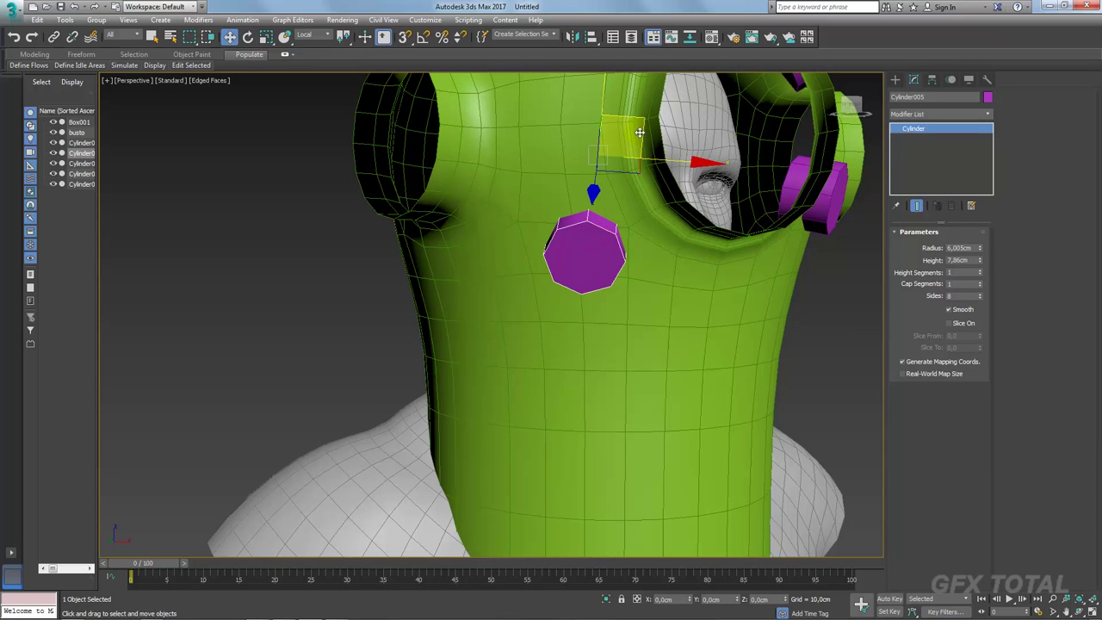
{"action": "left_click_drag", "start_coordinate": [639, 131], "coordinate": [632, 159]}
{"action": "key", "text": "e"}
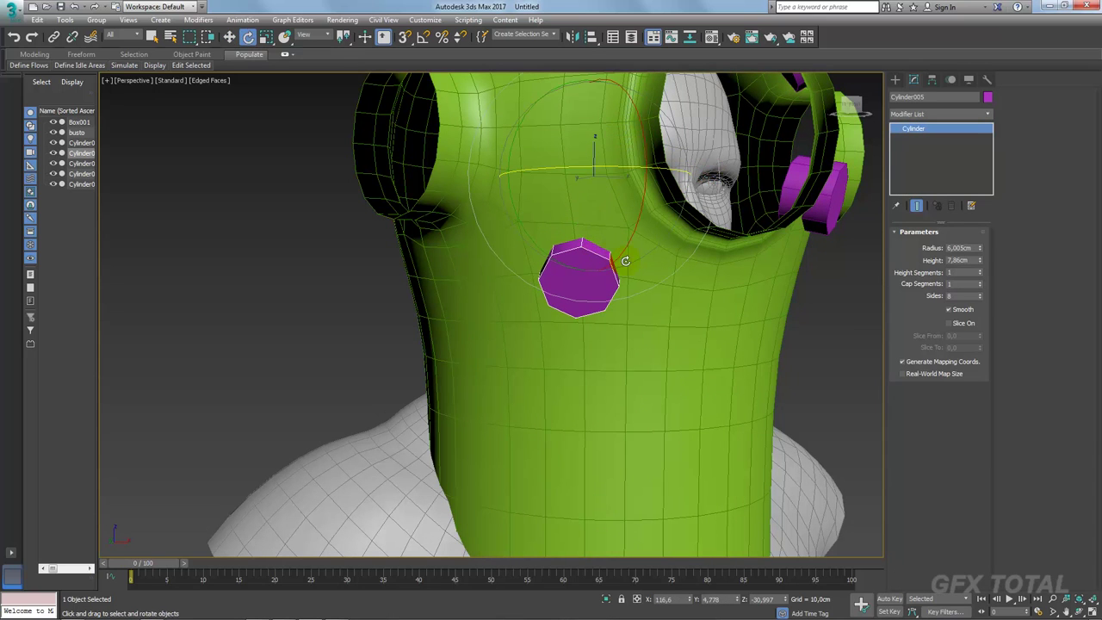
{"action": "left_click", "coordinate": [610, 307]}
Step: Select the four helmet polygons behind the magenta cylinder
{"action": "left_click", "coordinate": [950, 322]}
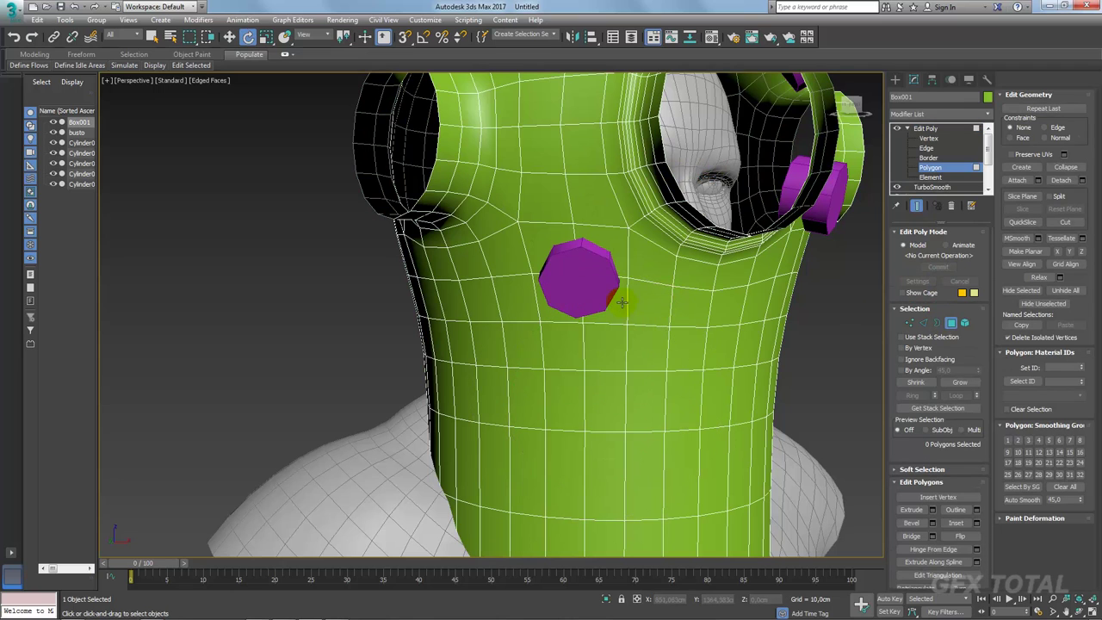
{"action": "left_click", "coordinate": [608, 302]}
{"action": "left_click", "coordinate": [551, 250], "text": "ctrl"}
{"action": "left_click", "coordinate": [603, 243], "text": "ctrl"}
{"action": "left_click", "coordinate": [556, 301], "text": "ctrl"}
{"action": "middle_click_drag", "start_coordinate": [569, 295], "coordinate": [615, 296], "text": "alt"}
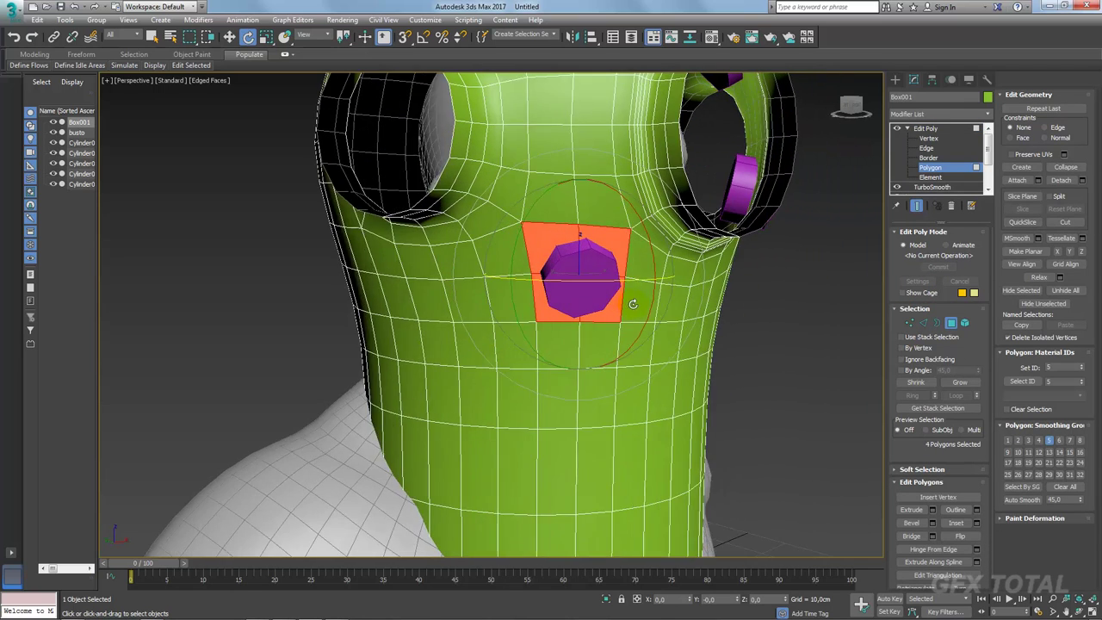
Step: Slide the vertices beside the cylinder along existing edges to match its octagonal outline
{"action": "left_click", "coordinate": [909, 322]}
{"action": "left_click", "coordinate": [621, 284]}
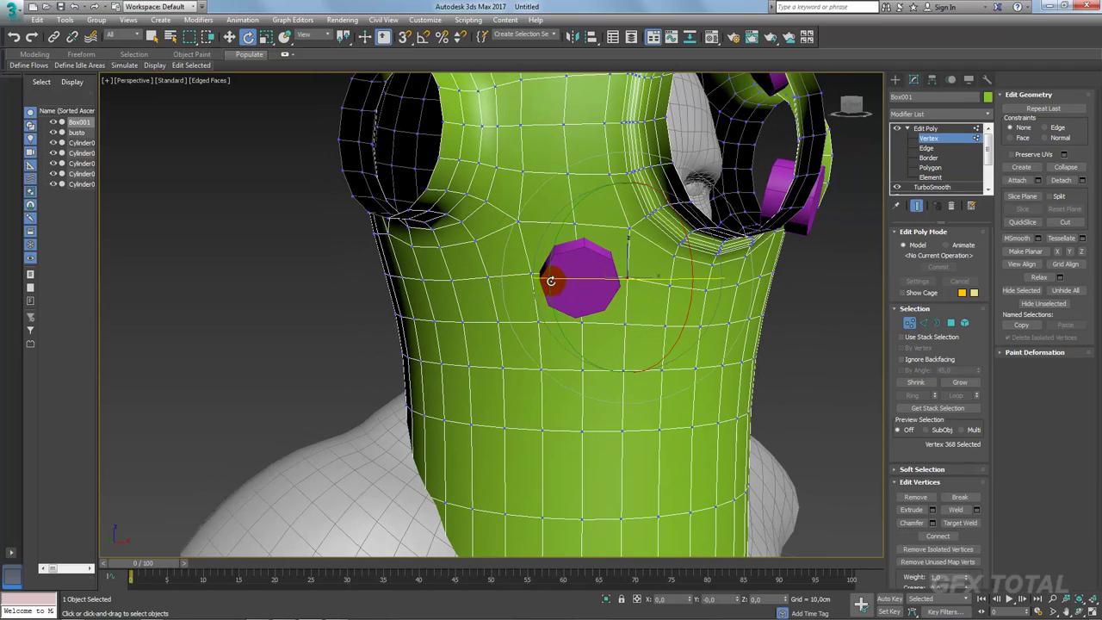
{"action": "left_click", "coordinate": [532, 274], "text": "ctrl"}
{"action": "key", "text": "r"}
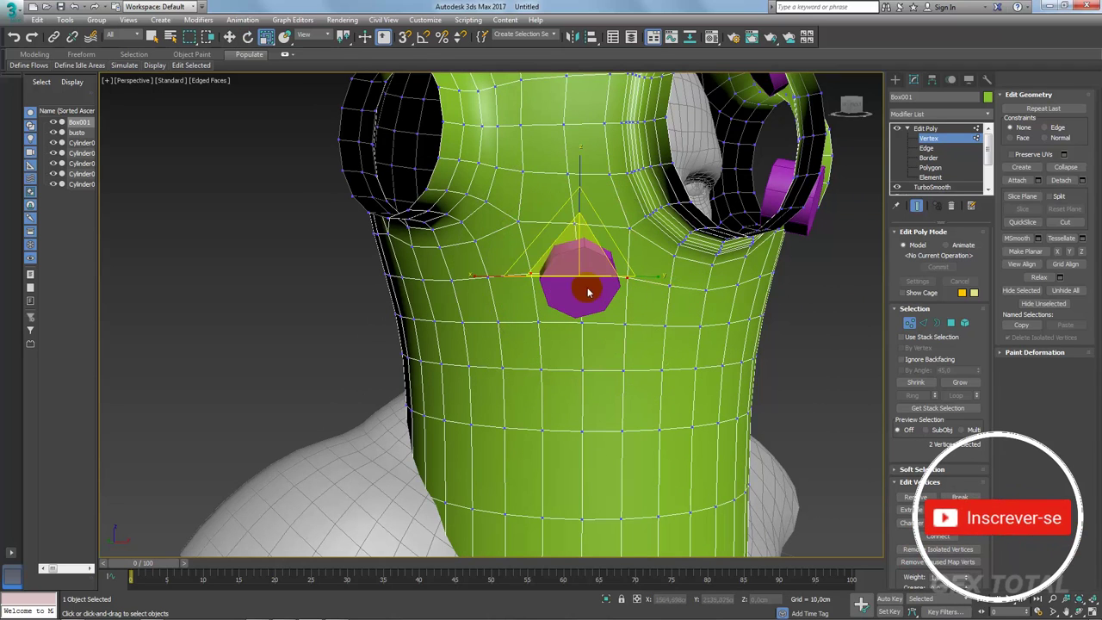
{"action": "middle_click_drag", "start_coordinate": [637, 297], "coordinate": [689, 300], "text": "alt"}
{"action": "left_click", "coordinate": [1046, 128]}
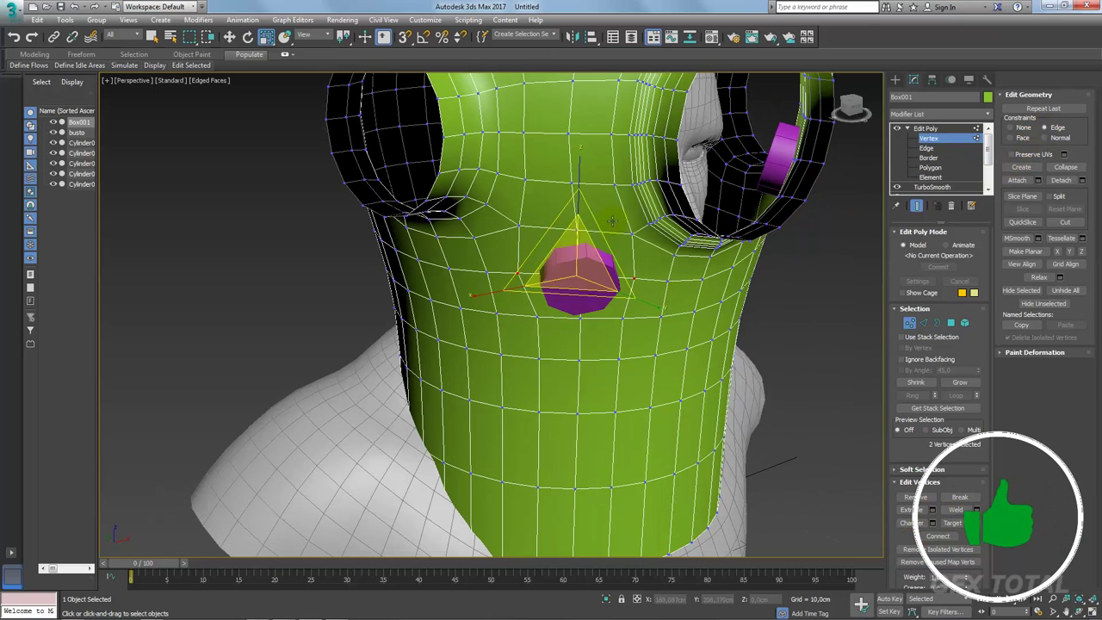
{"action": "left_click", "coordinate": [588, 277]}
{"action": "middle_click_drag", "start_coordinate": [581, 319], "coordinate": [580, 387], "text": "alt"}
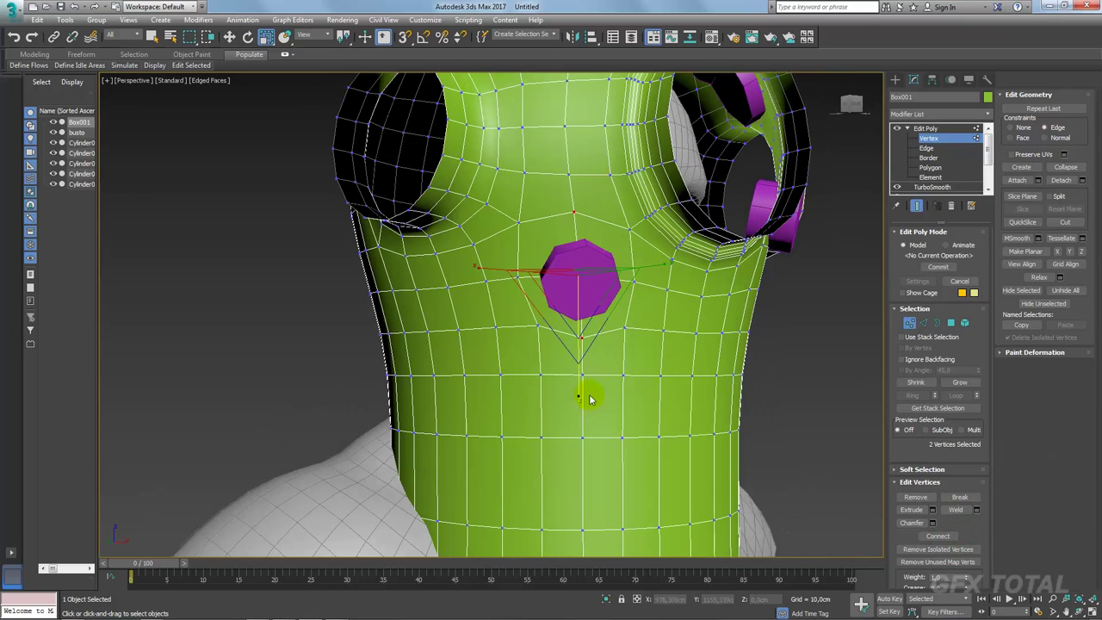
Step: Inset the four polygons into a recessed socket and nudge them to fit the cylinder
{"action": "left_click", "coordinate": [951, 322], "text": "ctrl"}
{"action": "middle_click_drag", "start_coordinate": [591, 271], "coordinate": [722, 295], "text": "alt"}
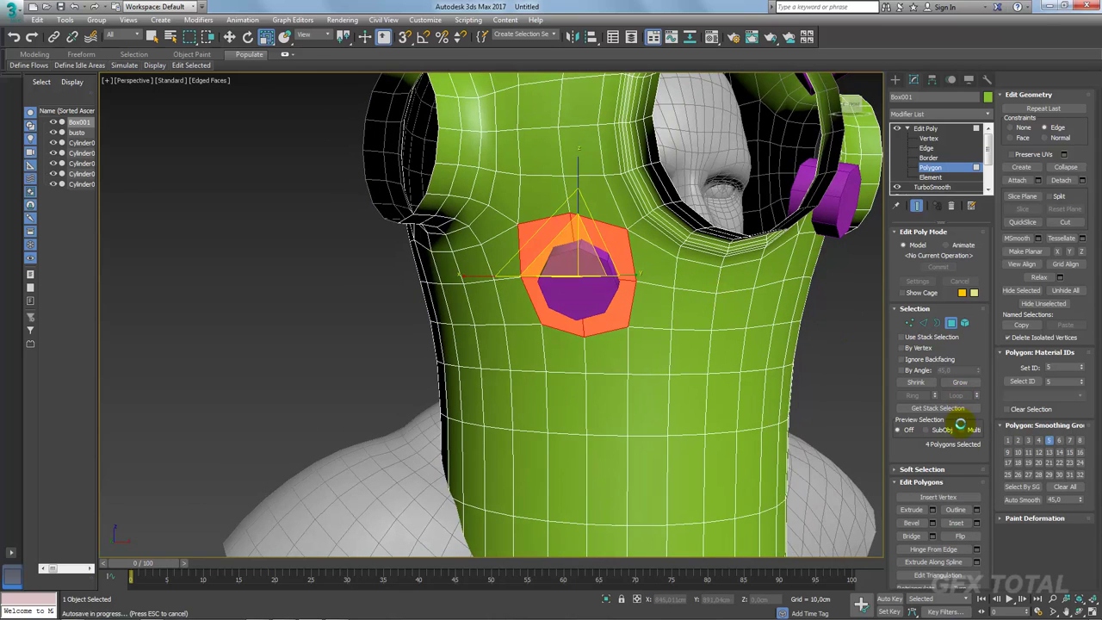
{"action": "left_click", "coordinate": [977, 523]}
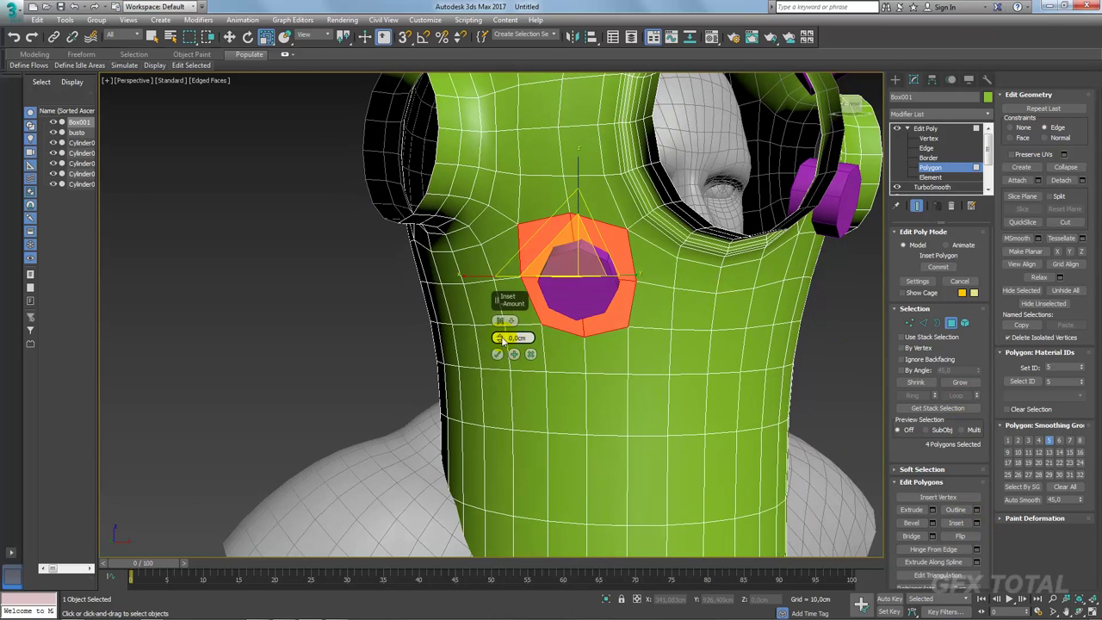
{"action": "left_click_drag", "start_coordinate": [502, 340], "coordinate": [502, 320]}
{"action": "left_click", "coordinate": [499, 354]}
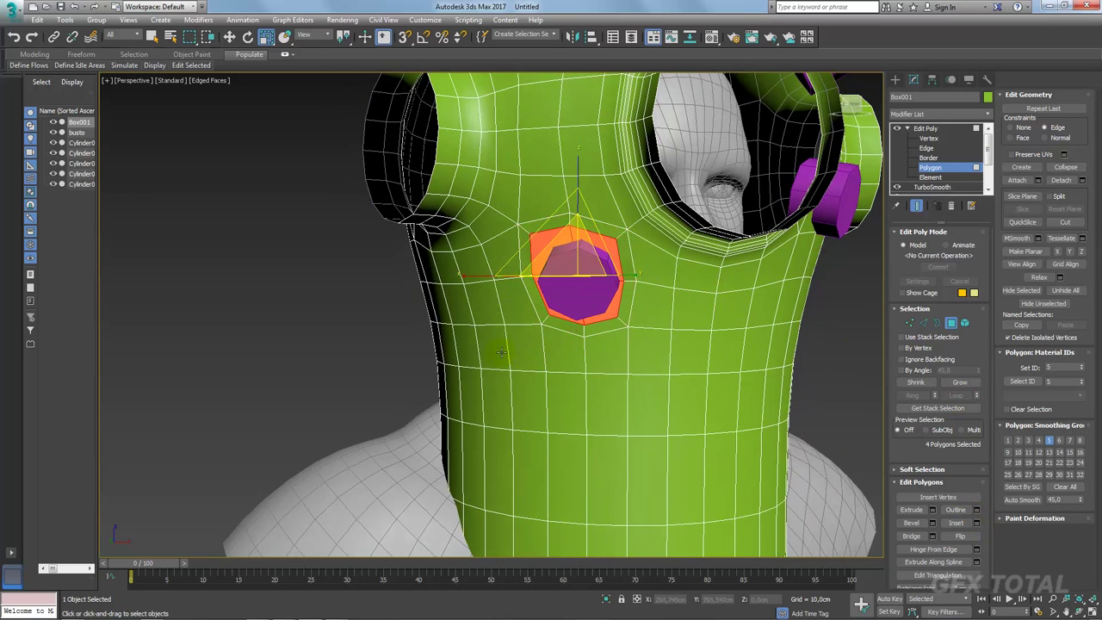
{"action": "mouse_move", "coordinate": [501, 353]}
{"action": "middle_mouse_down", "text": "alt"}
{"action": "mouse_move", "coordinate": [603, 285]}
{"action": "mouse_move", "coordinate": [689, 314]}
{"action": "mouse_move", "coordinate": [657, 298]}
{"action": "middle_mouse_up", "text": "alt"}
{"action": "scroll", "coordinate": [626, 275], "scroll_direction": "up", "scroll_amount": 2}
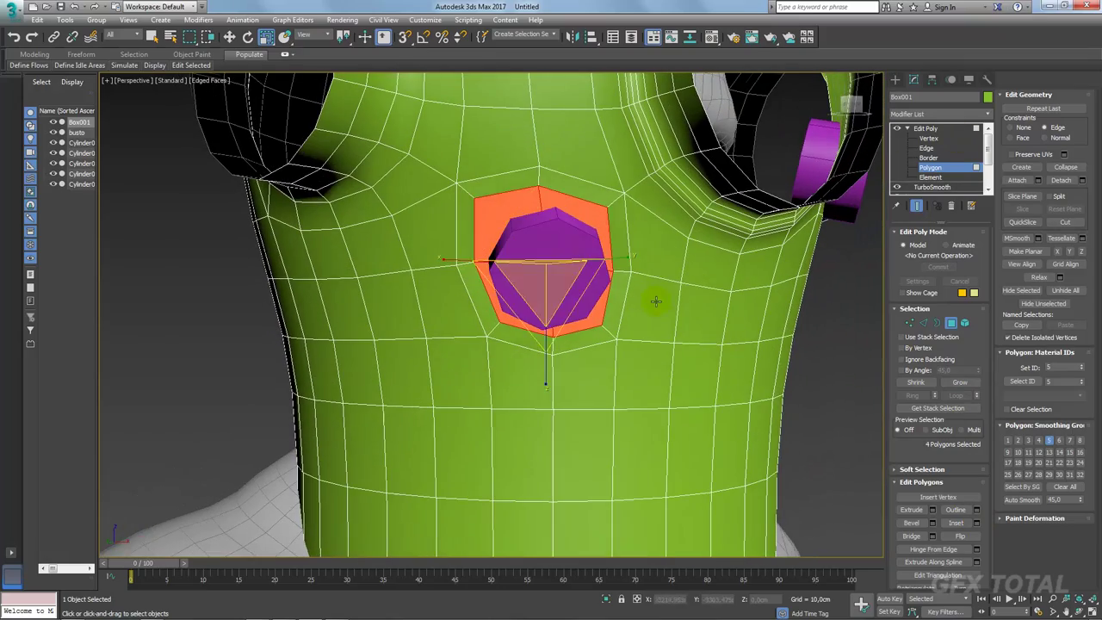
{"action": "left_click_drag", "start_coordinate": [534, 293], "coordinate": [569, 293]}
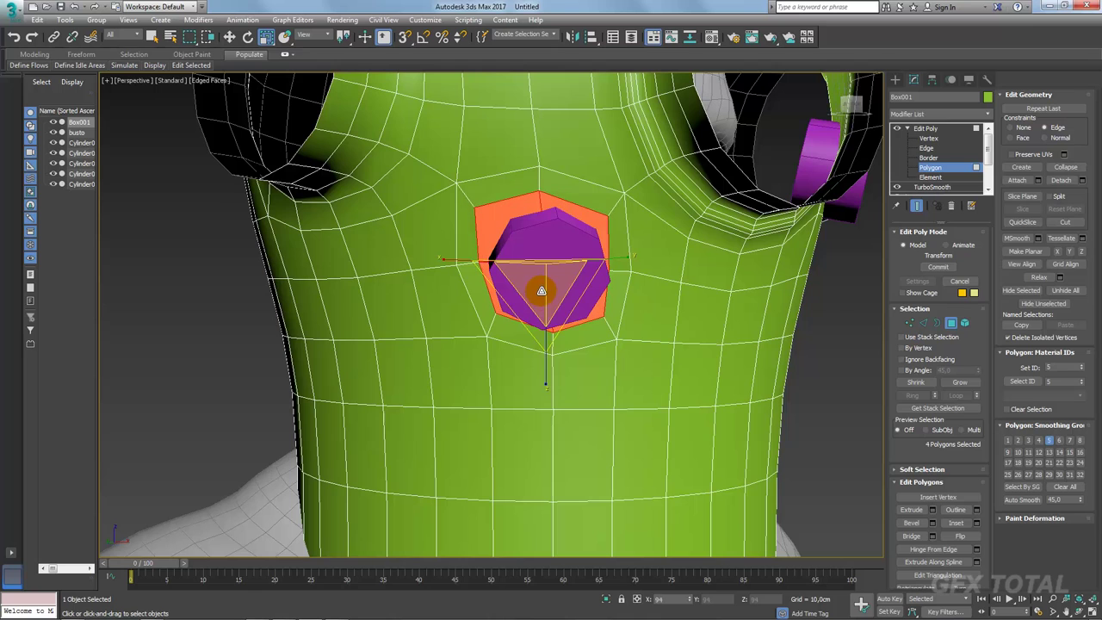
{"action": "mouse_move", "coordinate": [570, 293]}
{"action": "middle_mouse_down", "text": "alt"}
{"action": "mouse_move", "coordinate": [578, 255]}
{"action": "mouse_move", "coordinate": [615, 287]}
{"action": "middle_mouse_up", "text": "alt"}
{"action": "left_click", "coordinate": [926, 128]}
{"action": "left_click", "coordinate": [561, 233]}
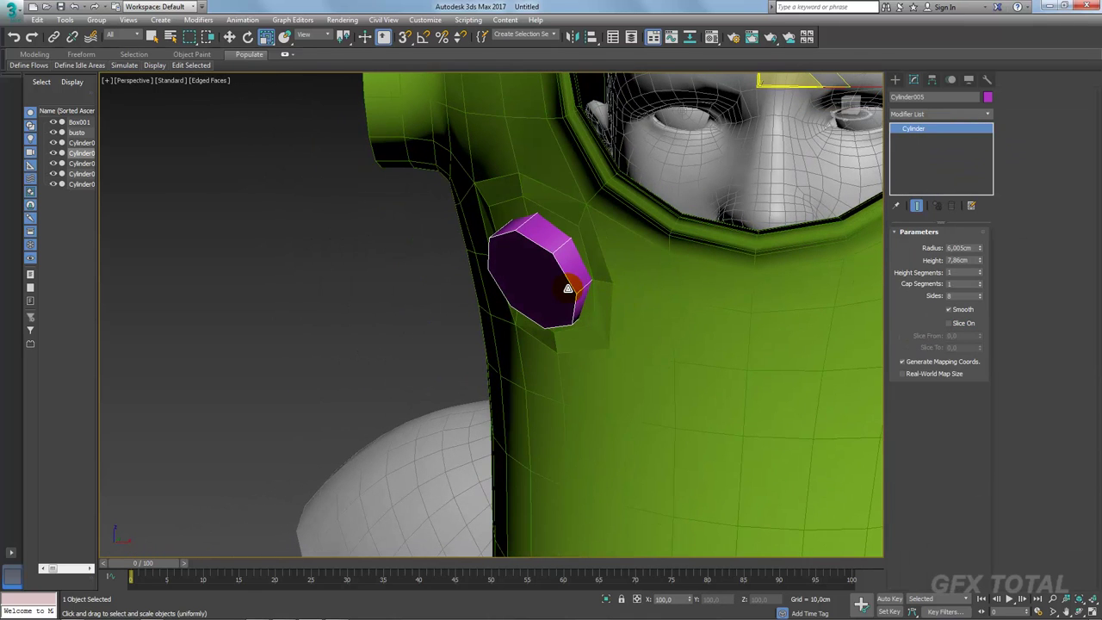
Step: Switch to Local coordinates and move the magenta cylinder down-left against the helmet
{"action": "scroll", "coordinate": [569, 288], "scroll_direction": "down", "scroll_amount": 3}
{"action": "scroll", "coordinate": [568, 289], "scroll_direction": "down", "scroll_amount": 3}
{"action": "left_click", "coordinate": [311, 35]}
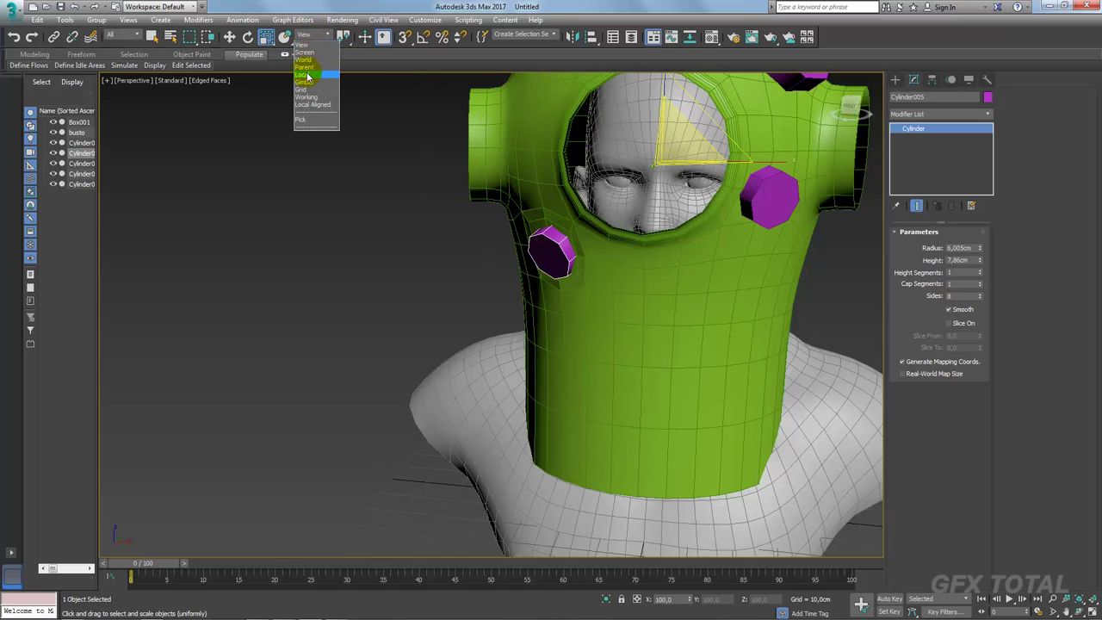
{"action": "left_click", "coordinate": [308, 76]}
{"action": "key", "text": "w"}
{"action": "mouse_move", "coordinate": [599, 211]}
{"action": "left_mouse_down"}
{"action": "mouse_move", "coordinate": [570, 240]}
{"action": "mouse_move", "coordinate": [579, 258]}
{"action": "left_mouse_up"}
Step: Delete the helmet polygons behind the cylinder and attach the cylinder to Box001
{"action": "left_click", "coordinate": [637, 361]}
{"action": "scroll", "coordinate": [655, 345], "scroll_direction": "up", "scroll_amount": 3}
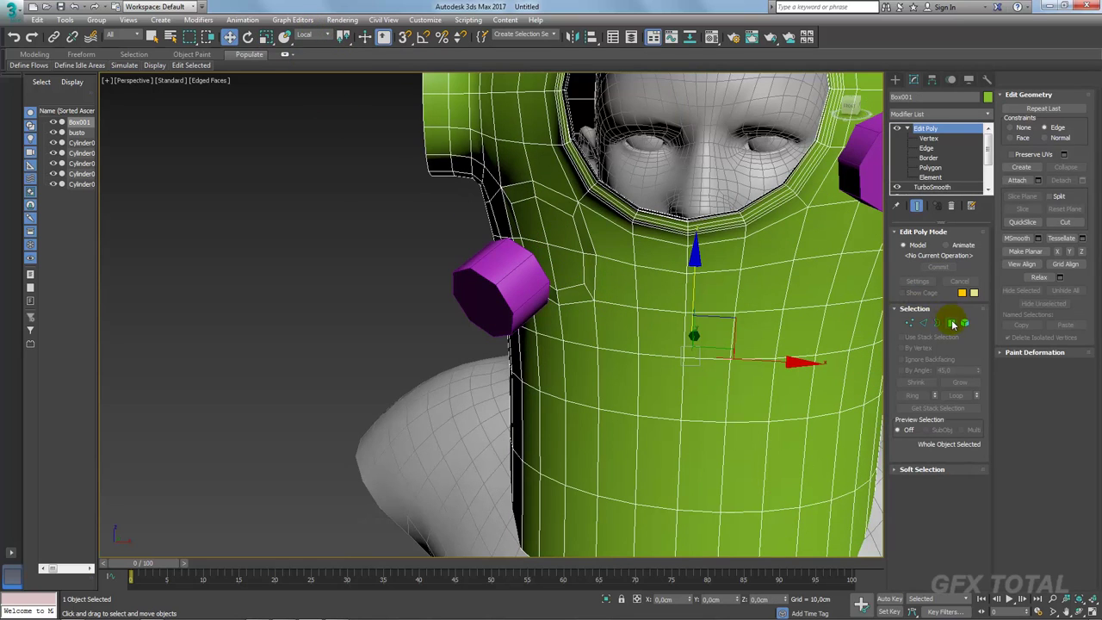
{"action": "left_click", "coordinate": [954, 324]}
{"action": "key", "text": "Delete"}
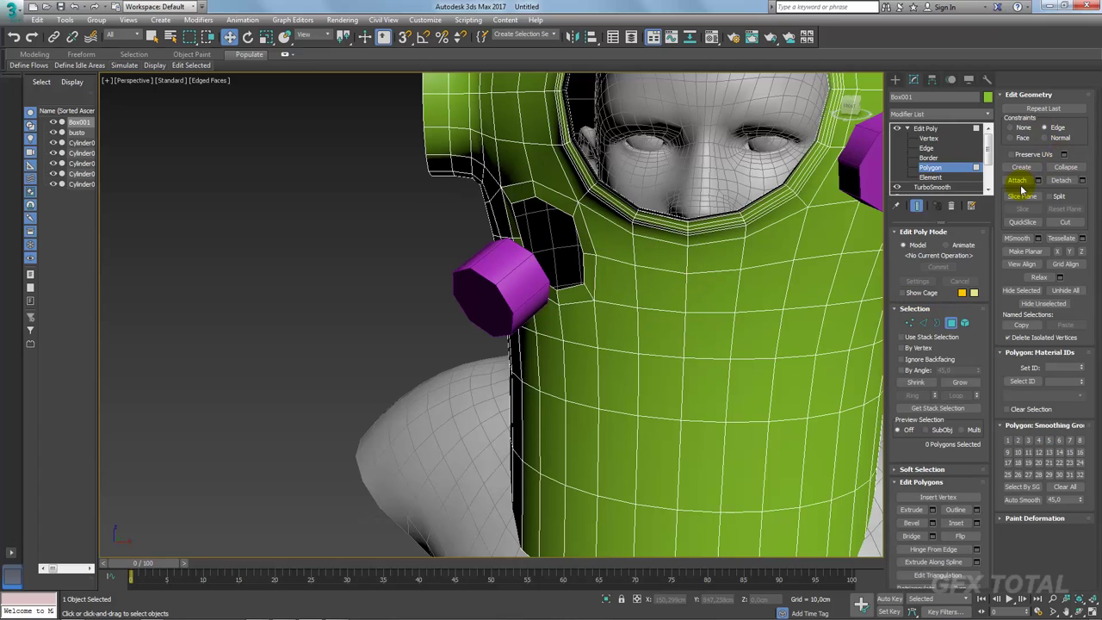
{"action": "left_click", "coordinate": [1020, 182]}
{"action": "left_click", "coordinate": [493, 251]}
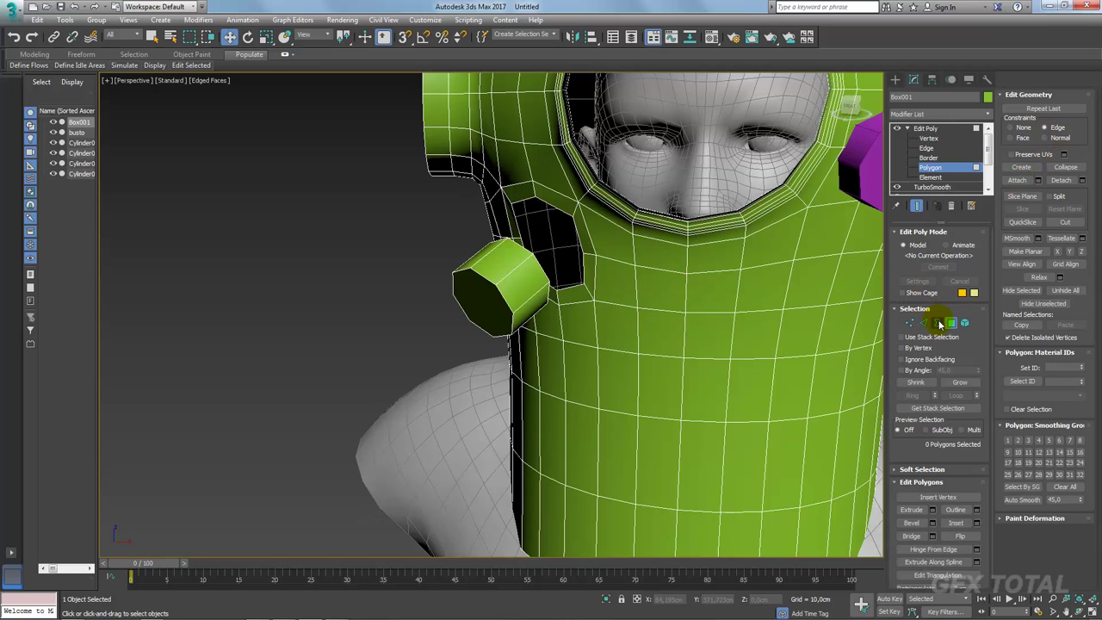
{"action": "left_click", "coordinate": [938, 322]}
{"action": "left_click", "coordinate": [951, 323]}
Step: Delete the cylinder's octagonal cap and bridge its border to the helmet hole
{"action": "middle_click_drag", "start_coordinate": [603, 276], "coordinate": [634, 255], "text": "alt"}
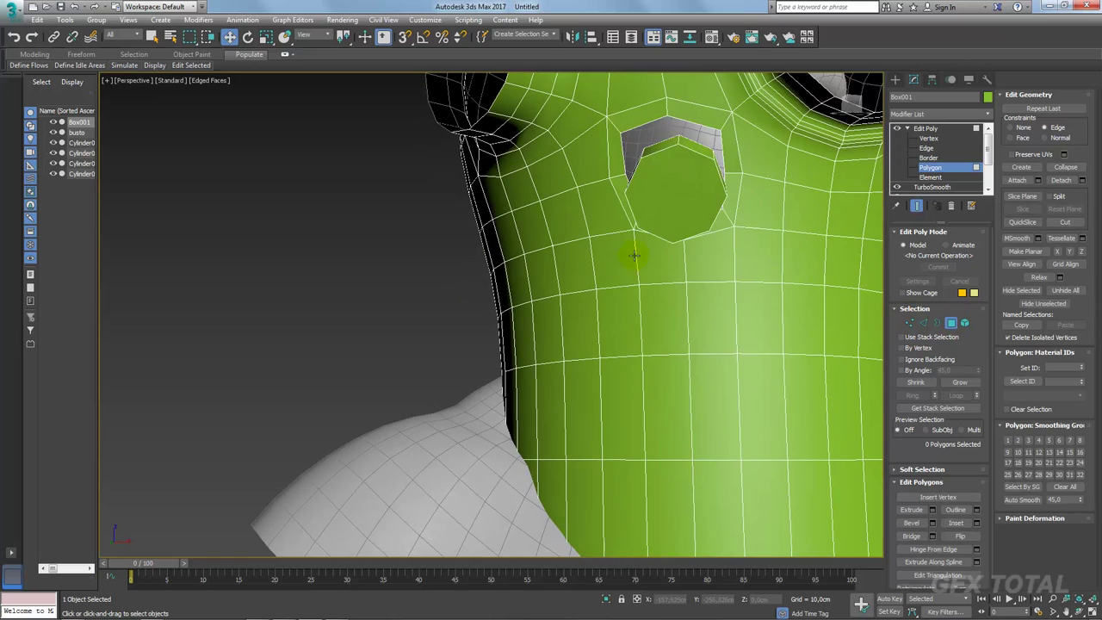
{"action": "left_click", "coordinate": [680, 177]}
{"action": "key", "text": "Delete"}
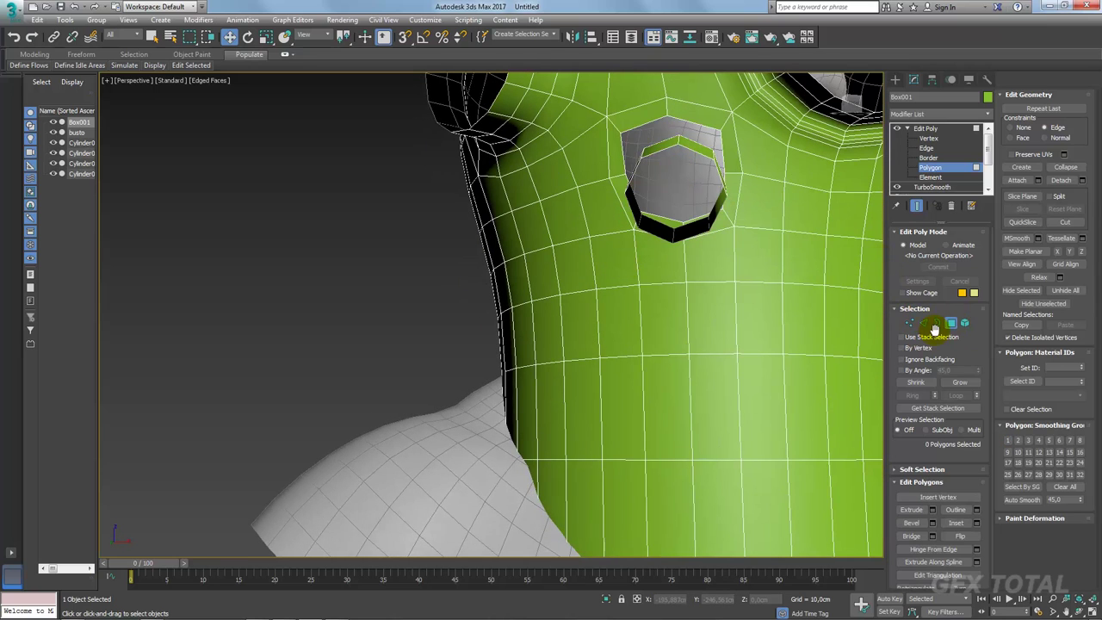
{"action": "left_click", "coordinate": [937, 322]}
{"action": "middle_click_drag", "start_coordinate": [770, 209], "coordinate": [646, 189], "text": "alt"}
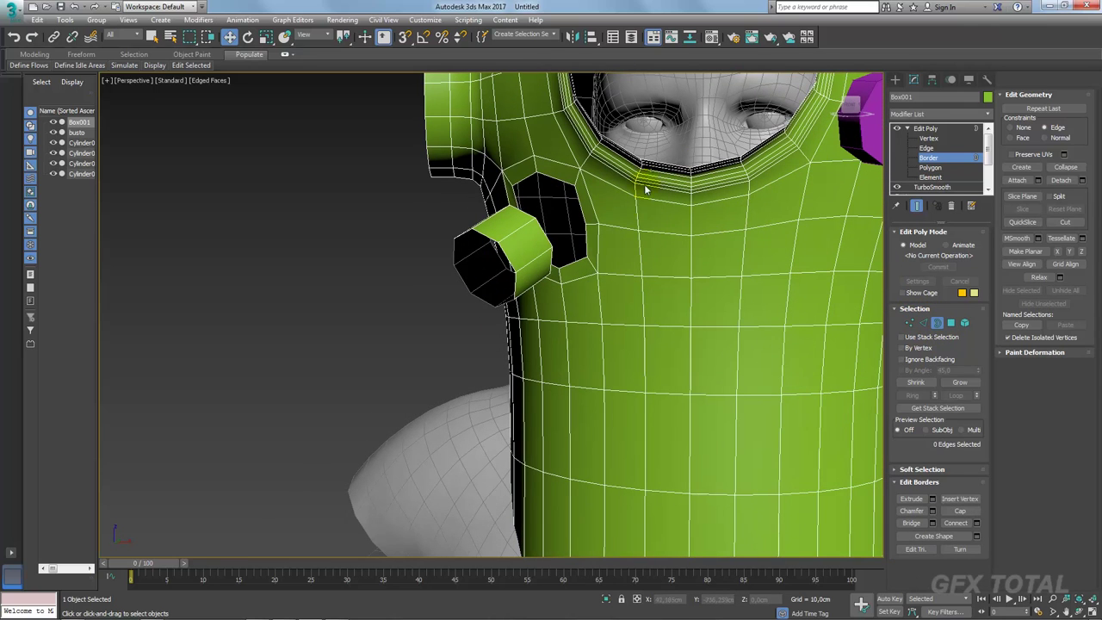
{"action": "left_click", "coordinate": [552, 267]}
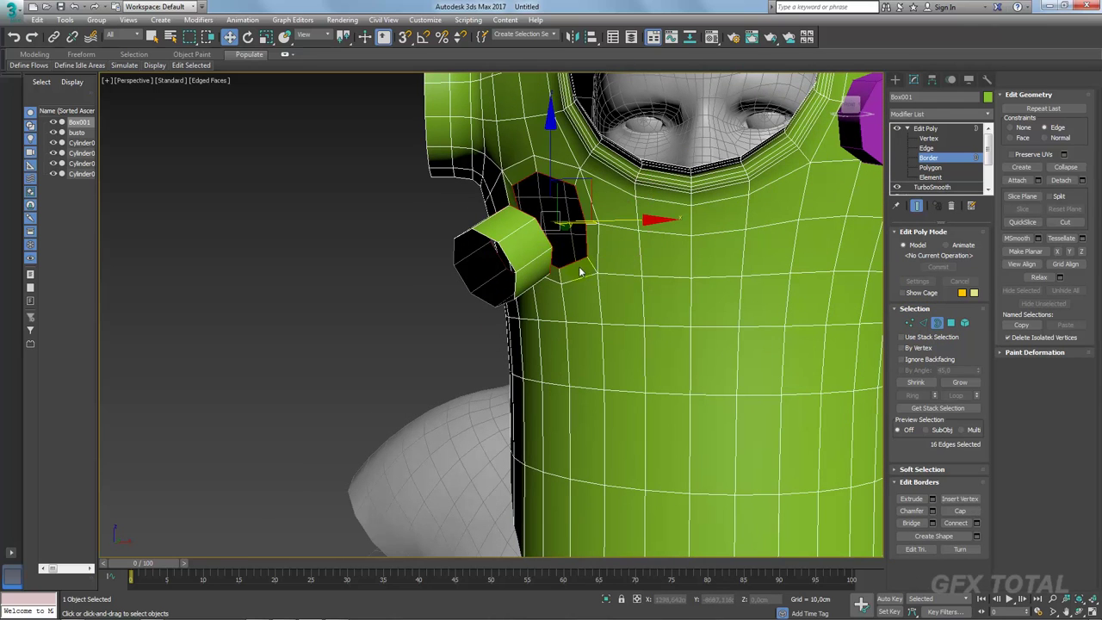
{"action": "left_click", "coordinate": [913, 524]}
Step: Convert the tube's end border to polygons and move them outward in Local coordinates
{"action": "mouse_move", "coordinate": [689, 277]}
{"action": "middle_mouse_down", "text": "alt"}
{"action": "mouse_move", "coordinate": [581, 353]}
{"action": "mouse_move", "coordinate": [523, 364]}
{"action": "mouse_move", "coordinate": [565, 342]}
{"action": "middle_mouse_up", "text": "alt"}
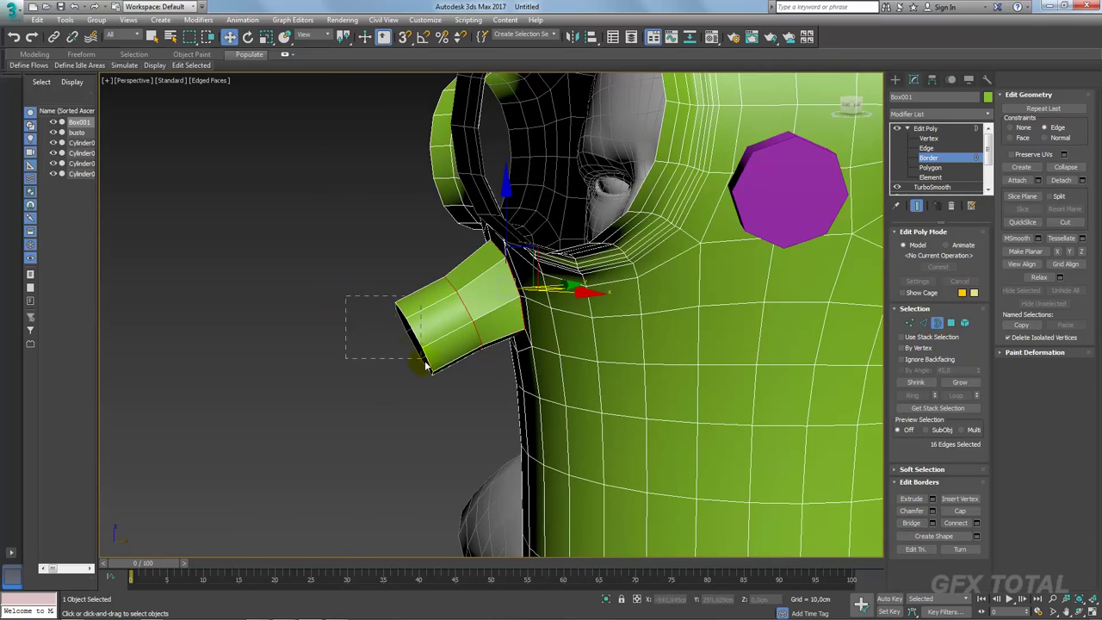
{"action": "left_click_drag", "start_coordinate": [346, 296], "coordinate": [425, 363]}
{"action": "left_click", "coordinate": [951, 324], "text": "ctrl"}
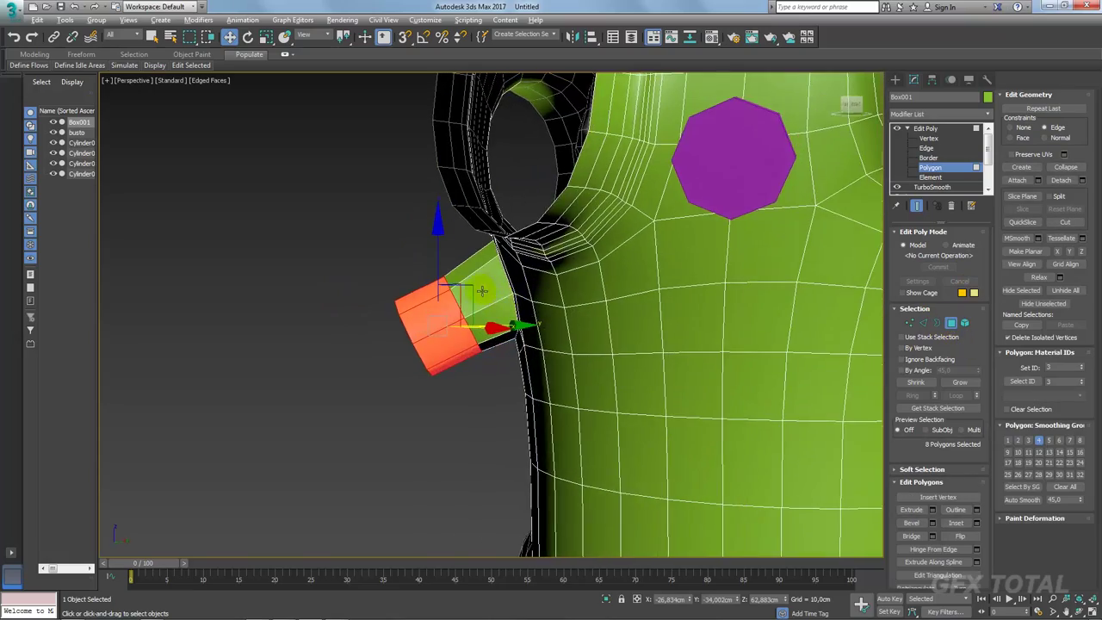
{"action": "mouse_move", "coordinate": [482, 293]}
{"action": "middle_mouse_down", "text": "alt"}
{"action": "mouse_move", "coordinate": [572, 282]}
{"action": "mouse_move", "coordinate": [539, 258]}
{"action": "mouse_move", "coordinate": [489, 292]}
{"action": "mouse_move", "coordinate": [498, 269]}
{"action": "middle_mouse_up", "text": "alt"}
{"action": "left_click", "coordinate": [317, 34]}
{"action": "left_click", "coordinate": [307, 76]}
{"action": "left_click_drag", "start_coordinate": [503, 271], "coordinate": [483, 310]}
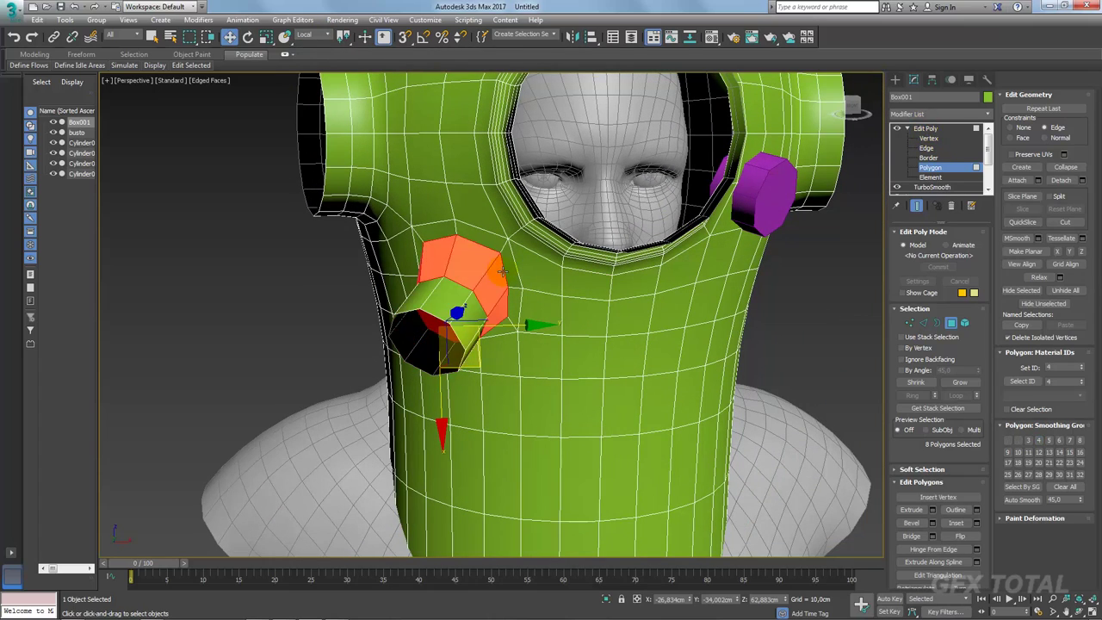
{"action": "left_click", "coordinate": [506, 300]}
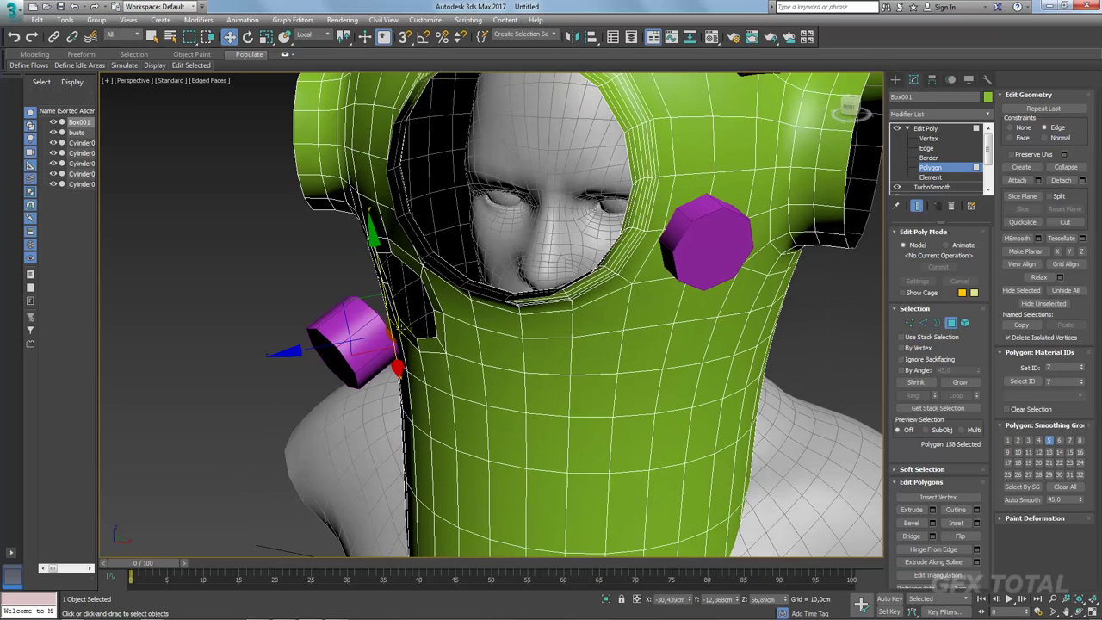
{"action": "left_click", "coordinate": [273, 358]}
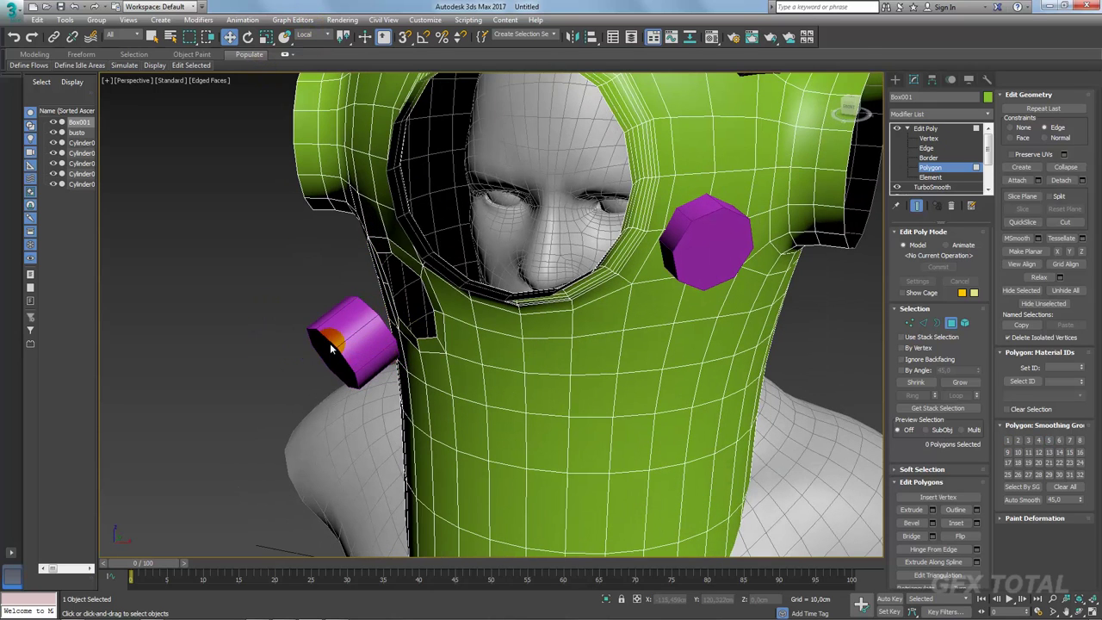
{"action": "left_click", "coordinate": [926, 127]}
Step: Move the small magenta cylinder up and right, and switch to Local coordinates
{"action": "left_click", "coordinate": [355, 370]}
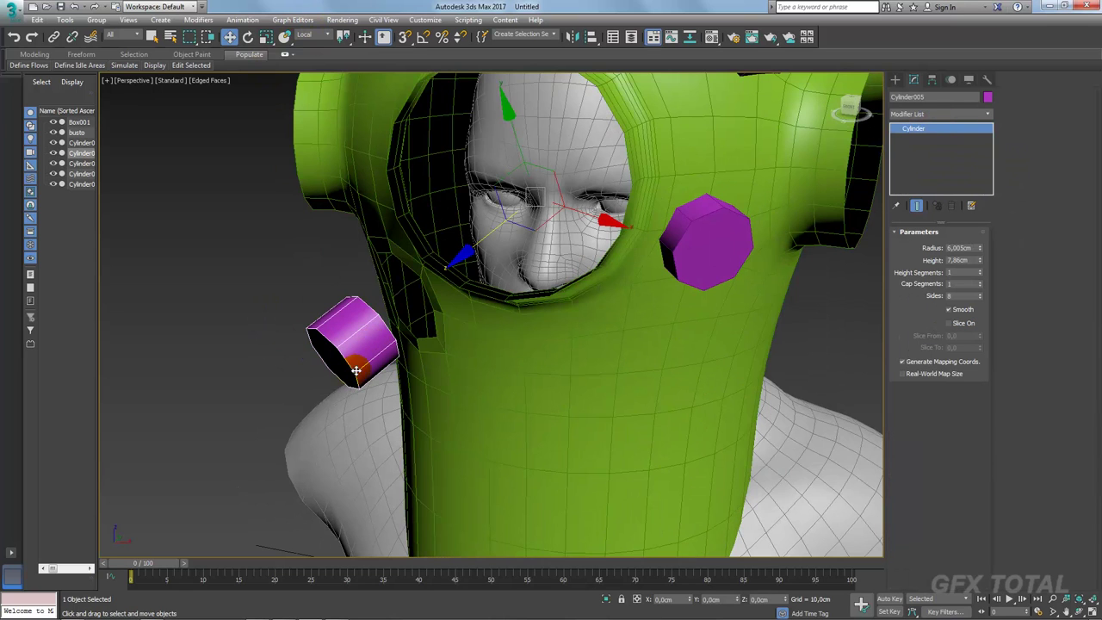
{"action": "left_click_drag", "start_coordinate": [467, 257], "coordinate": [495, 235]}
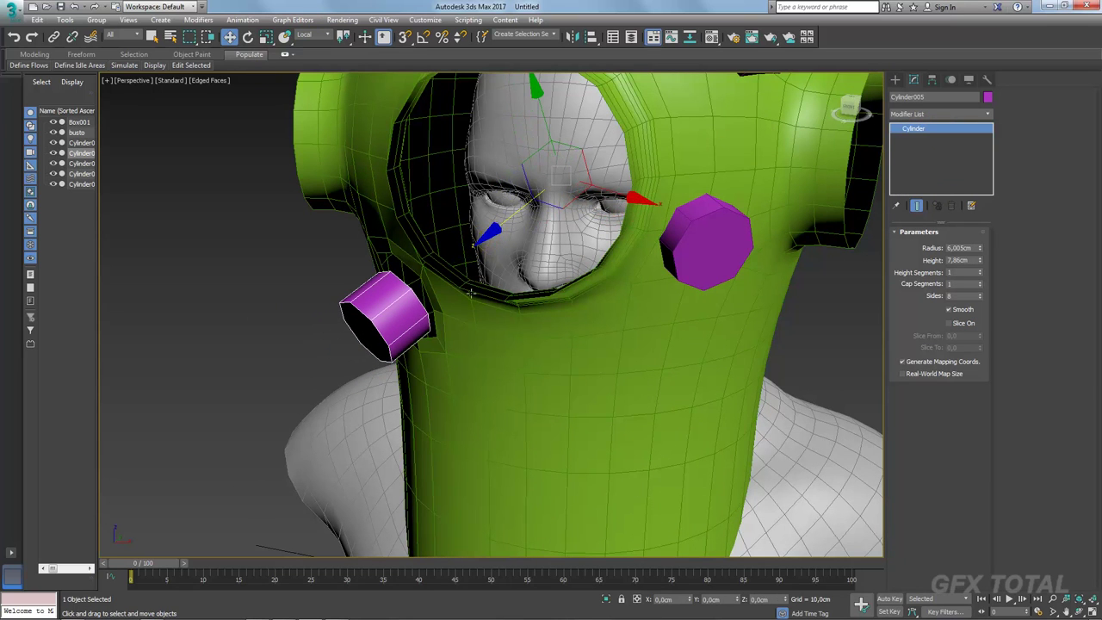
{"action": "middle_click_drag", "start_coordinate": [472, 277], "coordinate": [468, 274], "text": "alt"}
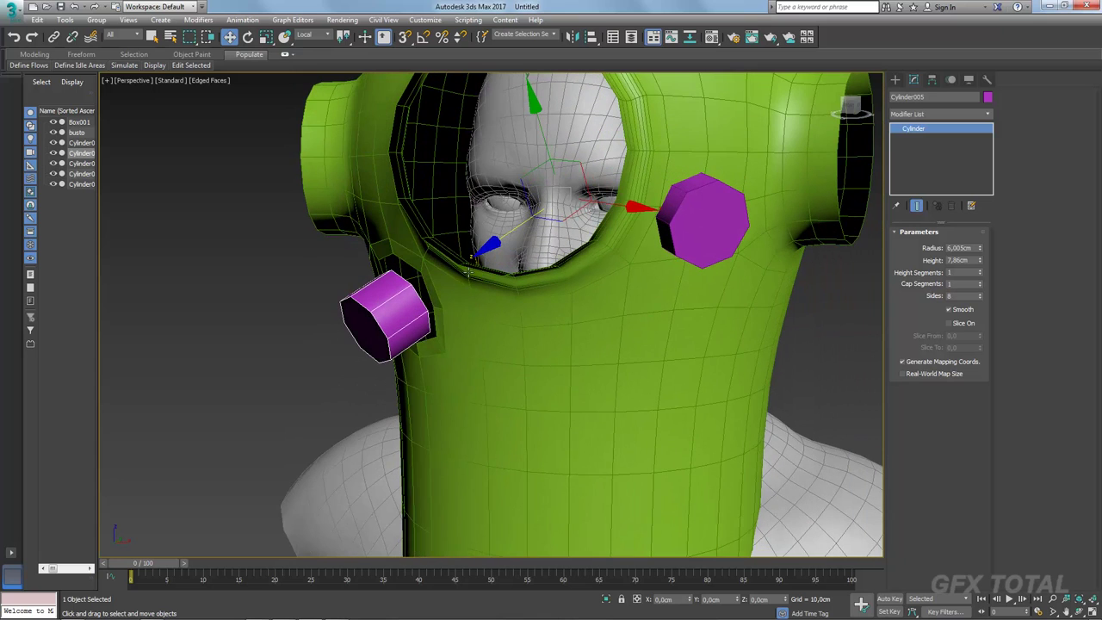
{"action": "key", "text": "e"}
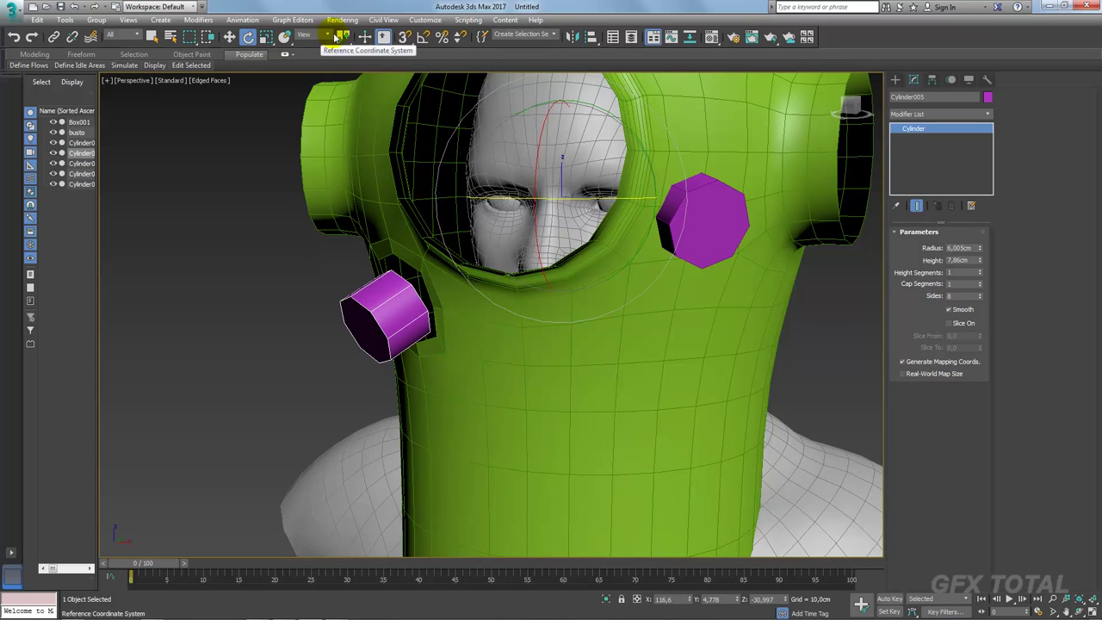
{"action": "left_click", "coordinate": [388, 312]}
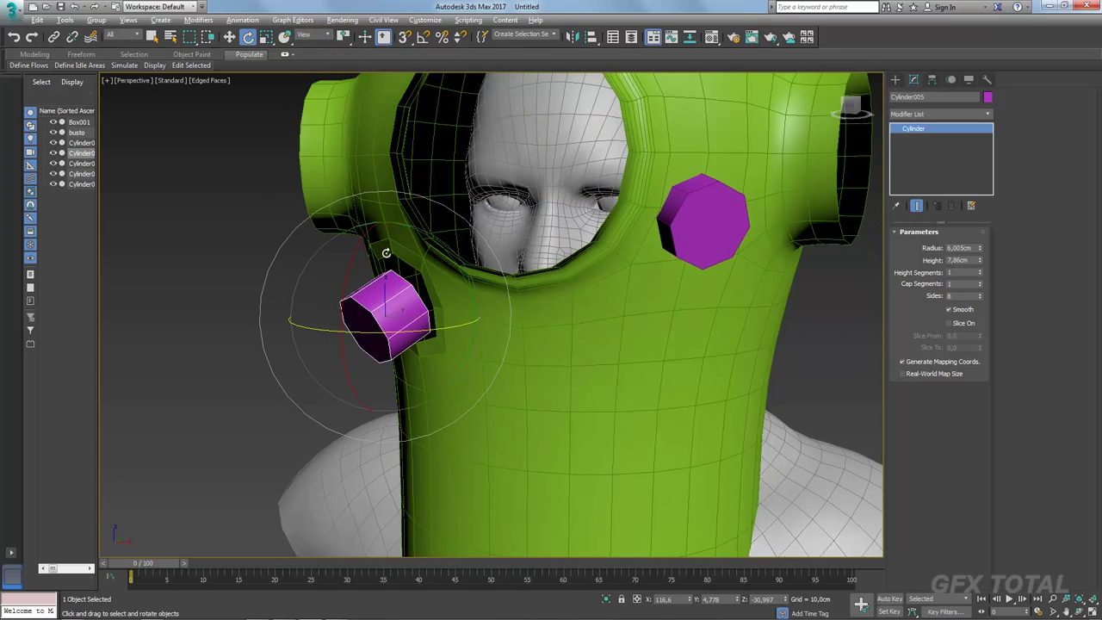
{"action": "middle_click_drag", "start_coordinate": [370, 263], "coordinate": [412, 259], "text": "alt"}
{"action": "left_click", "coordinate": [315, 36]}
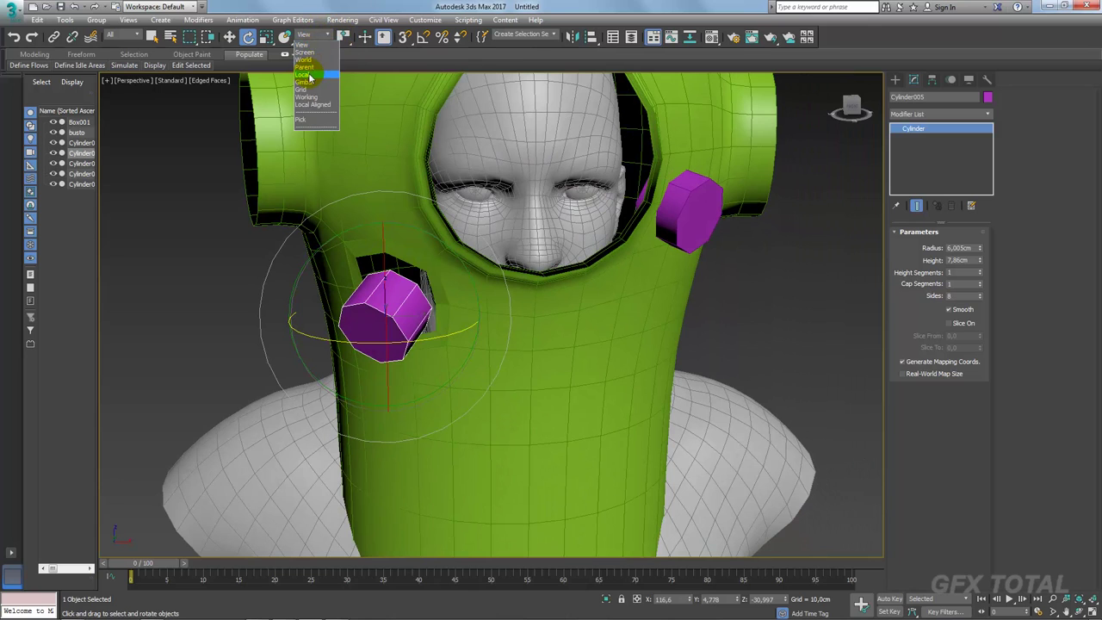
{"action": "left_click", "coordinate": [308, 76]}
{"action": "mouse_move", "coordinate": [371, 275]}
{"action": "middle_mouse_down", "text": "alt"}
{"action": "mouse_move", "coordinate": [388, 288]}
{"action": "mouse_move", "coordinate": [365, 283]}
{"action": "middle_mouse_up", "text": "alt"}
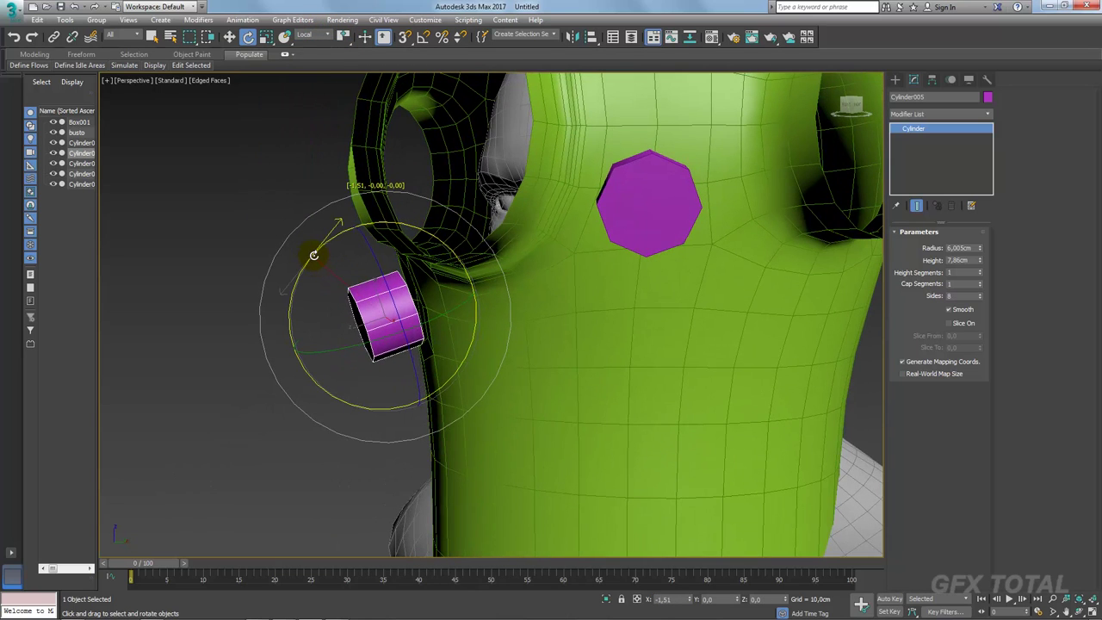
Step: Tilt the cylinder to match the helmet surface and nudge it up into the hole
{"action": "key", "text": "w"}
{"action": "middle_click_drag", "start_coordinate": [462, 293], "coordinate": [404, 276], "text": "alt"}
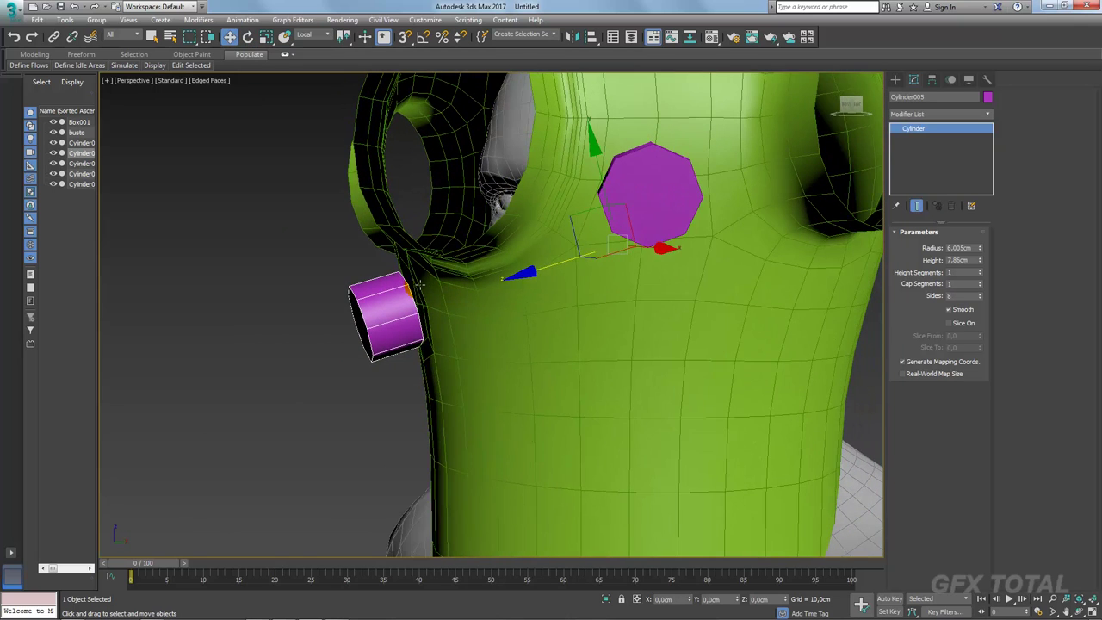
{"action": "key", "text": "e"}
{"action": "left_click_drag", "start_coordinate": [319, 248], "coordinate": [336, 219]}
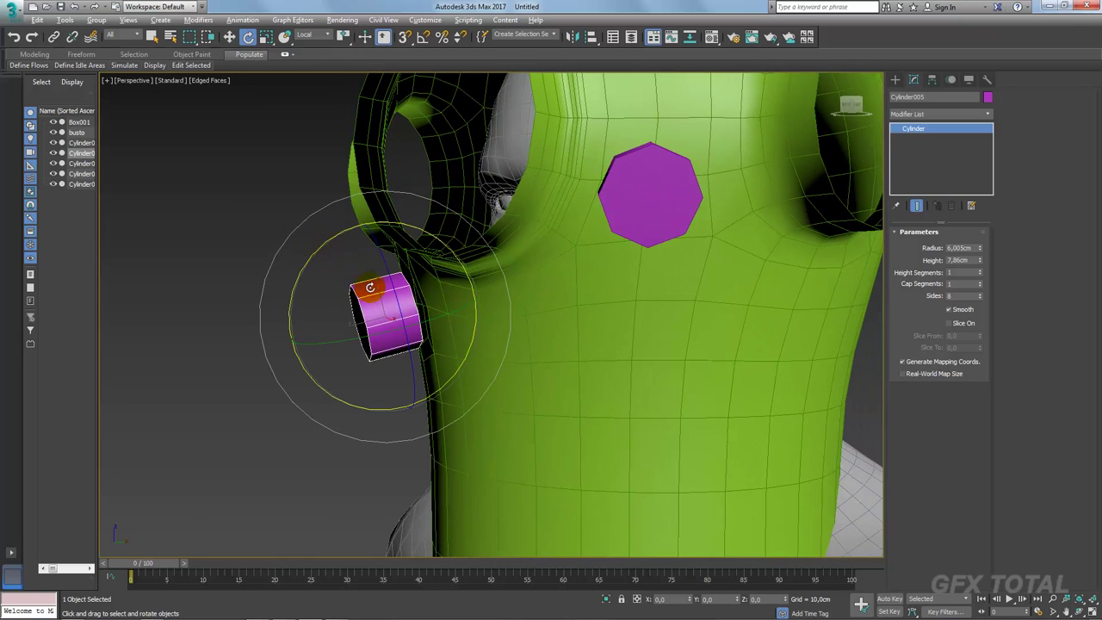
{"action": "mouse_move", "coordinate": [335, 220]}
{"action": "middle_mouse_down", "text": "alt"}
{"action": "mouse_move", "coordinate": [524, 336]}
{"action": "mouse_move", "coordinate": [448, 258]}
{"action": "middle_mouse_up", "text": "alt"}
{"action": "key", "text": "w"}
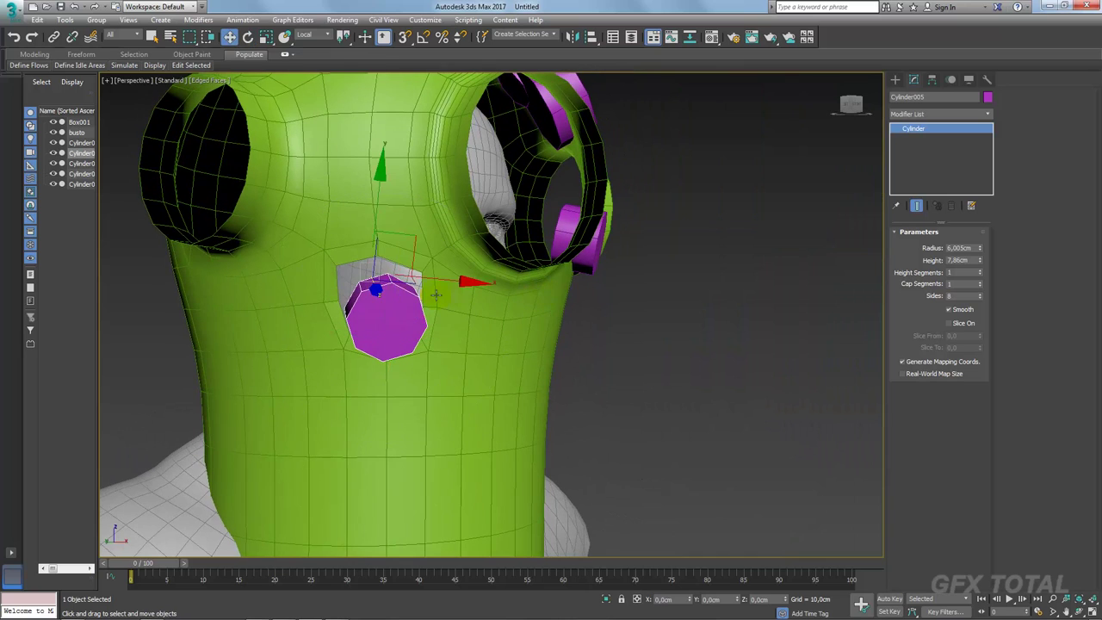
{"action": "left_click_drag", "start_coordinate": [413, 232], "coordinate": [413, 229]}
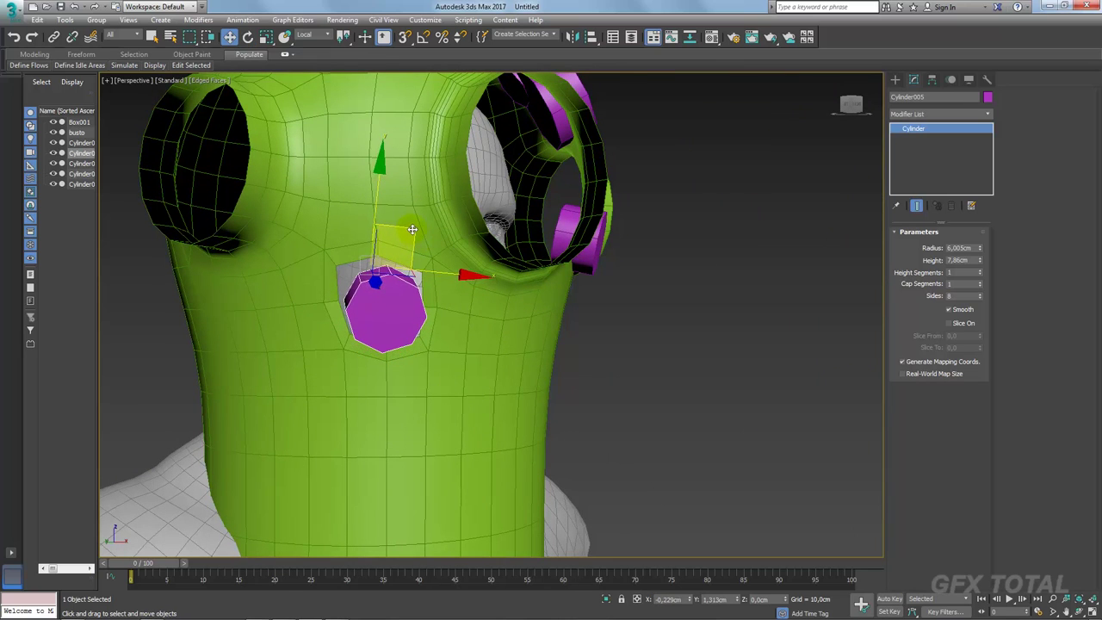
{"action": "mouse_move", "coordinate": [446, 326]}
{"action": "middle_mouse_down", "text": "alt"}
{"action": "mouse_move", "coordinate": [457, 340]}
{"action": "mouse_move", "coordinate": [733, 281]}
{"action": "middle_mouse_up", "text": "alt"}
{"action": "left_click", "coordinate": [458, 339]}
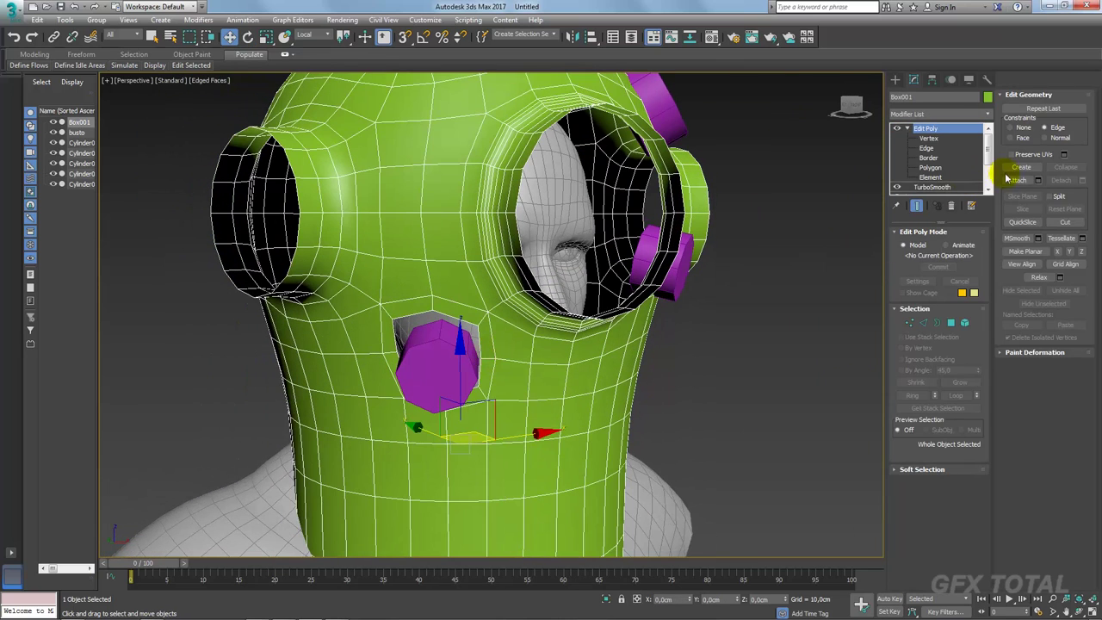
Step: Attach the mouth cylinder, delete its front cap and select the open borders
{"action": "left_click", "coordinate": [426, 358]}
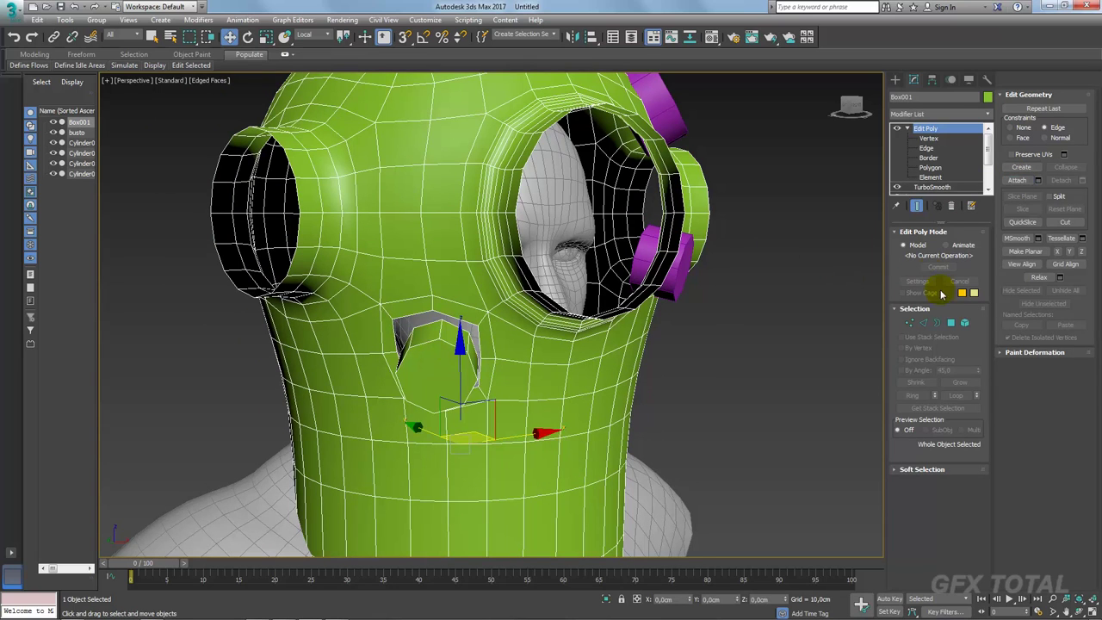
{"action": "left_click", "coordinate": [952, 323]}
{"action": "left_click", "coordinate": [434, 362]}
{"action": "key", "text": "Delete"}
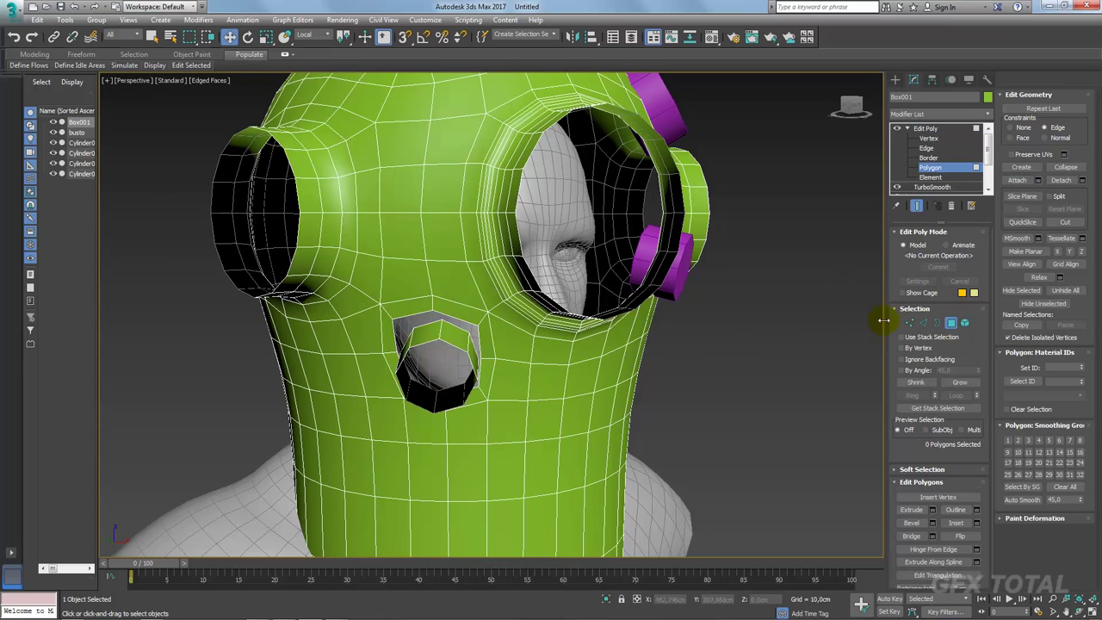
{"action": "left_click", "coordinate": [938, 324]}
{"action": "middle_click_drag", "start_coordinate": [670, 320], "coordinate": [341, 342], "text": "alt"}
{"action": "left_click", "coordinate": [341, 343]}
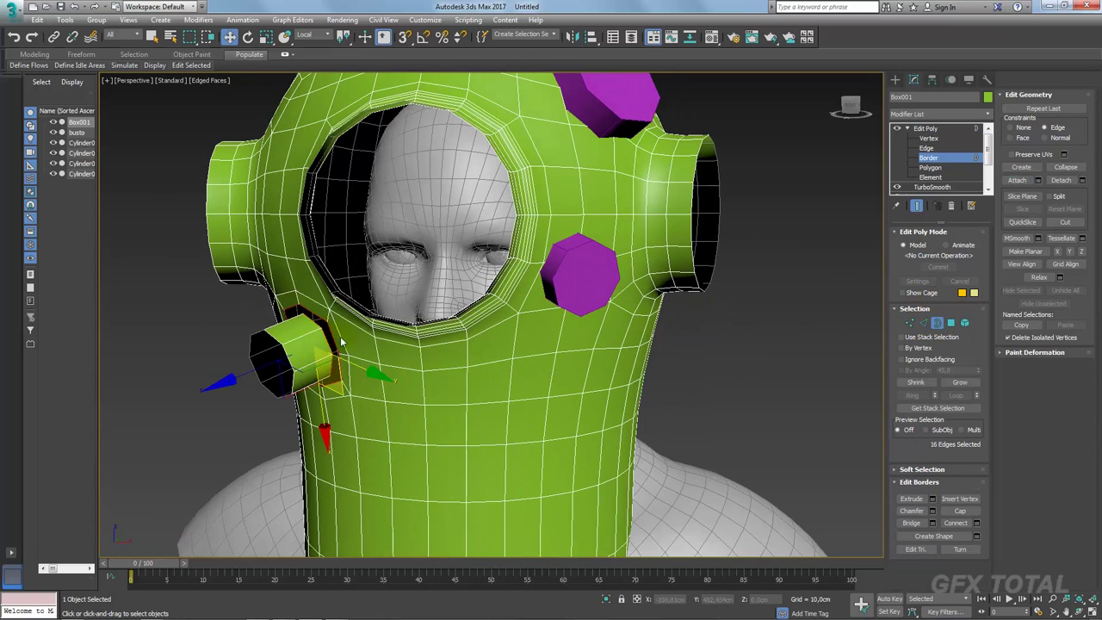
Step: Convert the tube's base ring to edges and Remove that edge loop
{"action": "middle_click_drag", "start_coordinate": [861, 490], "coordinate": [573, 322], "text": "alt"}
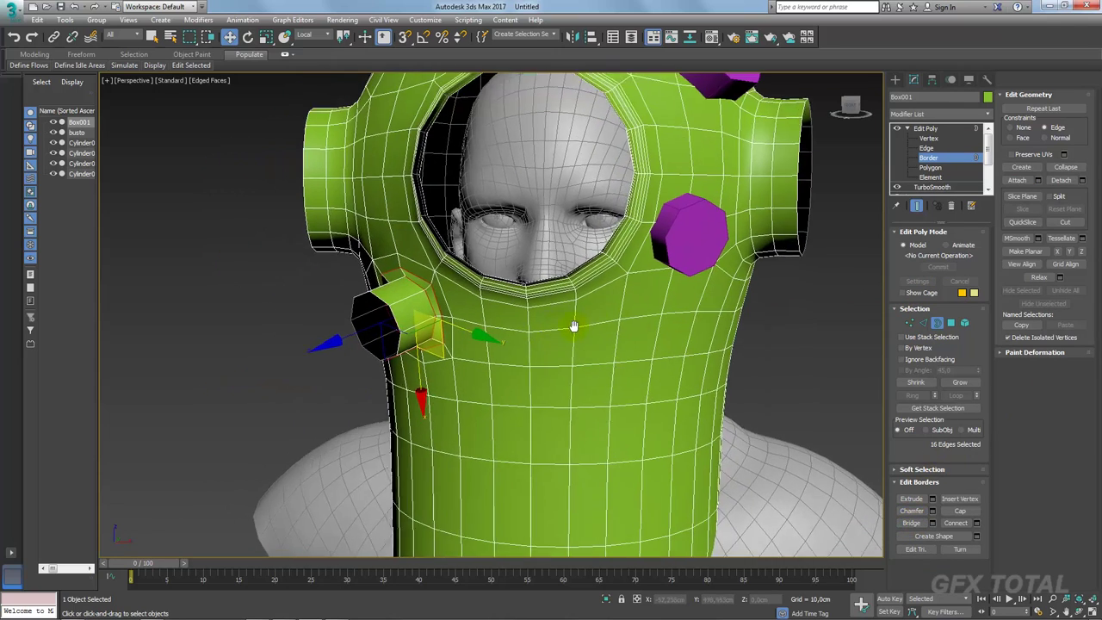
{"action": "scroll", "coordinate": [468, 292], "scroll_direction": "up", "scroll_amount": 5}
{"action": "left_click", "coordinate": [923, 323]}
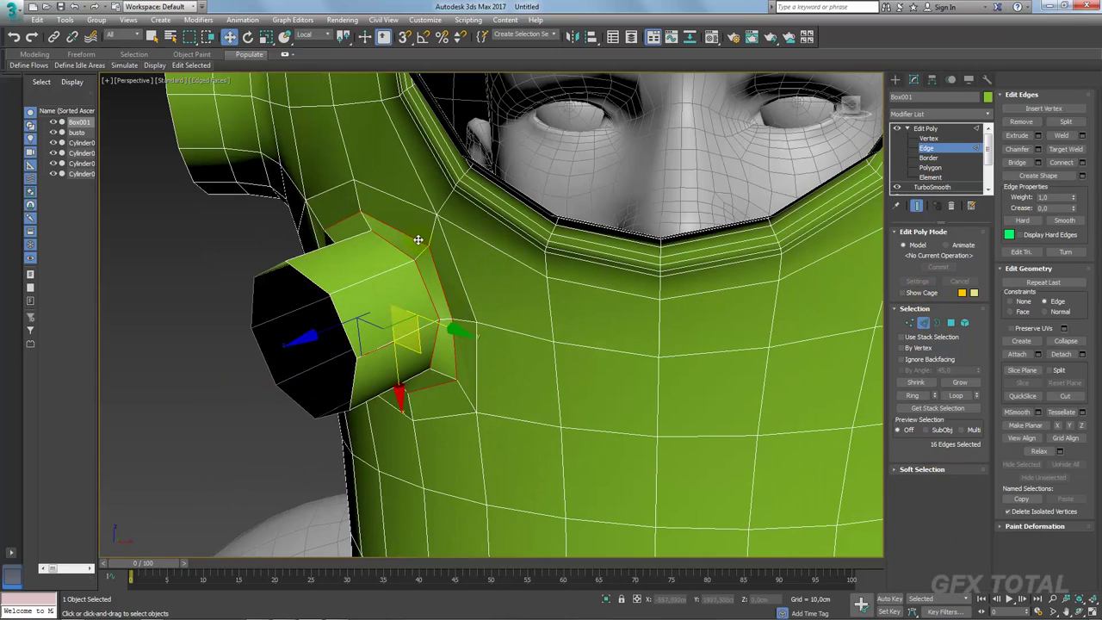
{"action": "middle_click_drag", "start_coordinate": [417, 240], "coordinate": [603, 284], "text": "alt"}
{"action": "left_click", "coordinate": [1024, 122]}
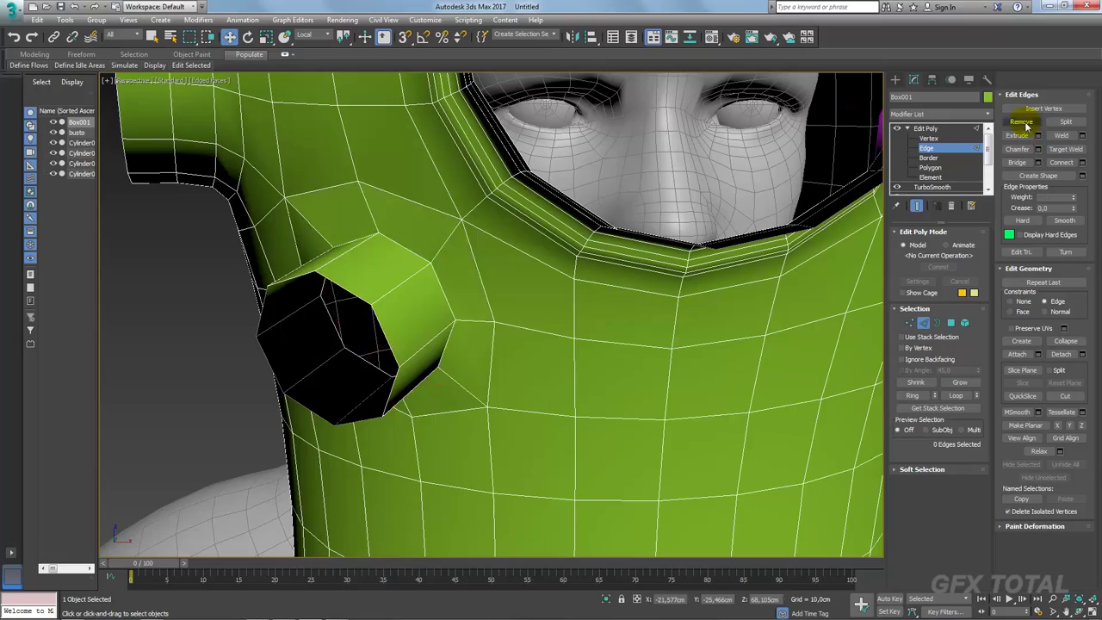
{"action": "middle_click_drag", "start_coordinate": [483, 284], "coordinate": [502, 277], "text": "alt"}
{"action": "scroll", "coordinate": [502, 278], "scroll_direction": "down", "scroll_amount": 4}
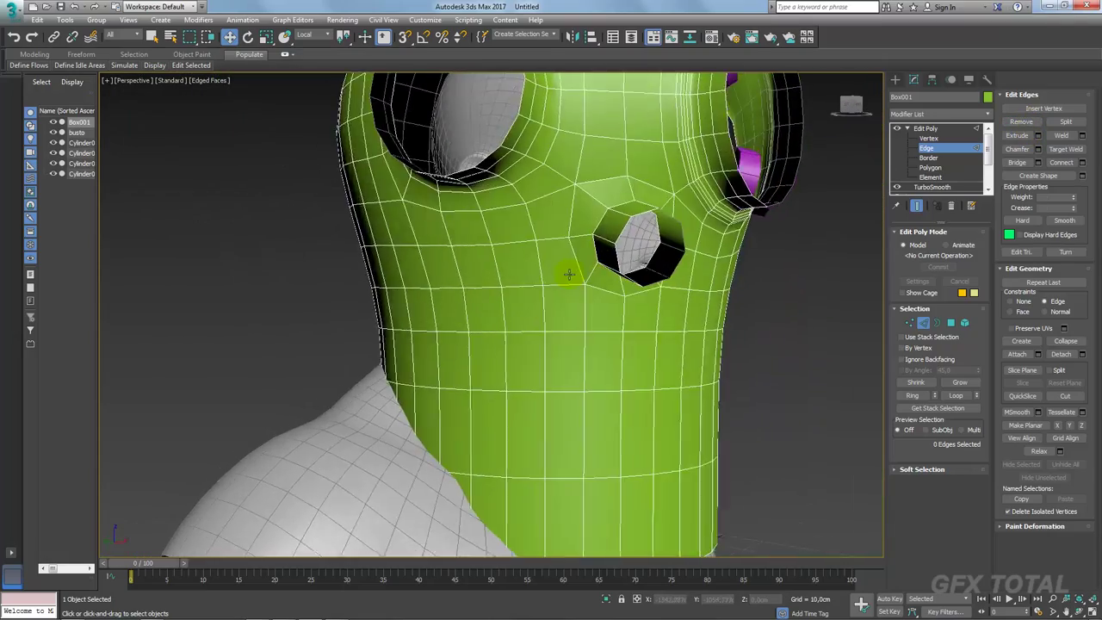
{"action": "mouse_move", "coordinate": [569, 273]}
{"action": "middle_mouse_down", "text": "alt"}
{"action": "mouse_move", "coordinate": [603, 300]}
{"action": "mouse_move", "coordinate": [576, 234]}
{"action": "middle_mouse_up", "text": "alt"}
Step: Move the vertices beside and above the front purple nub to reshape the surrounding mesh
{"action": "key", "text": "1"}
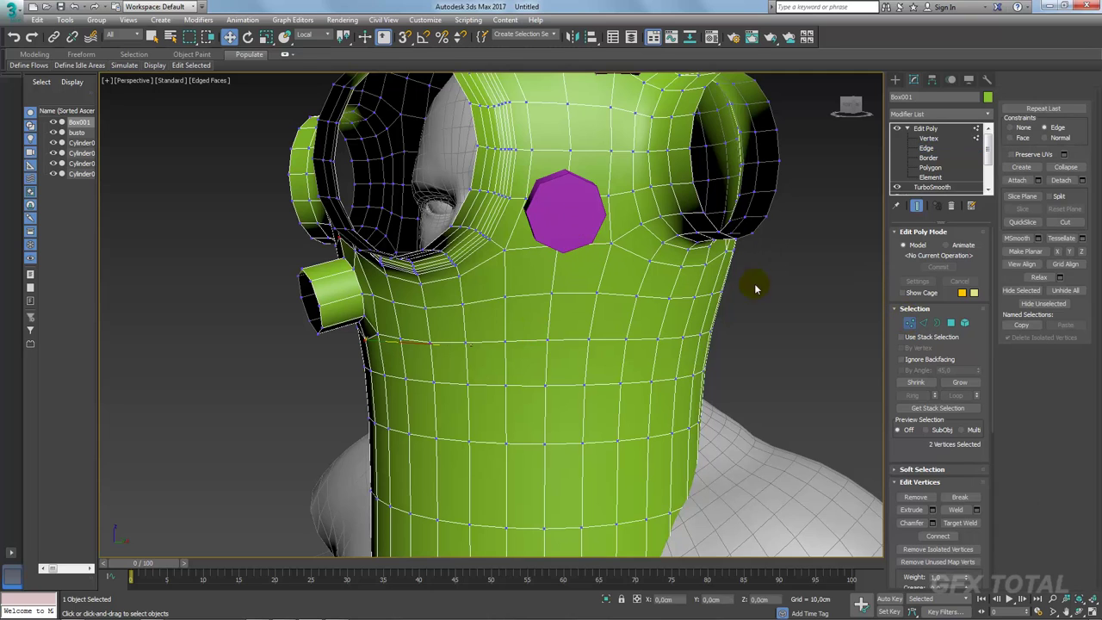
{"action": "left_click", "coordinate": [560, 244]}
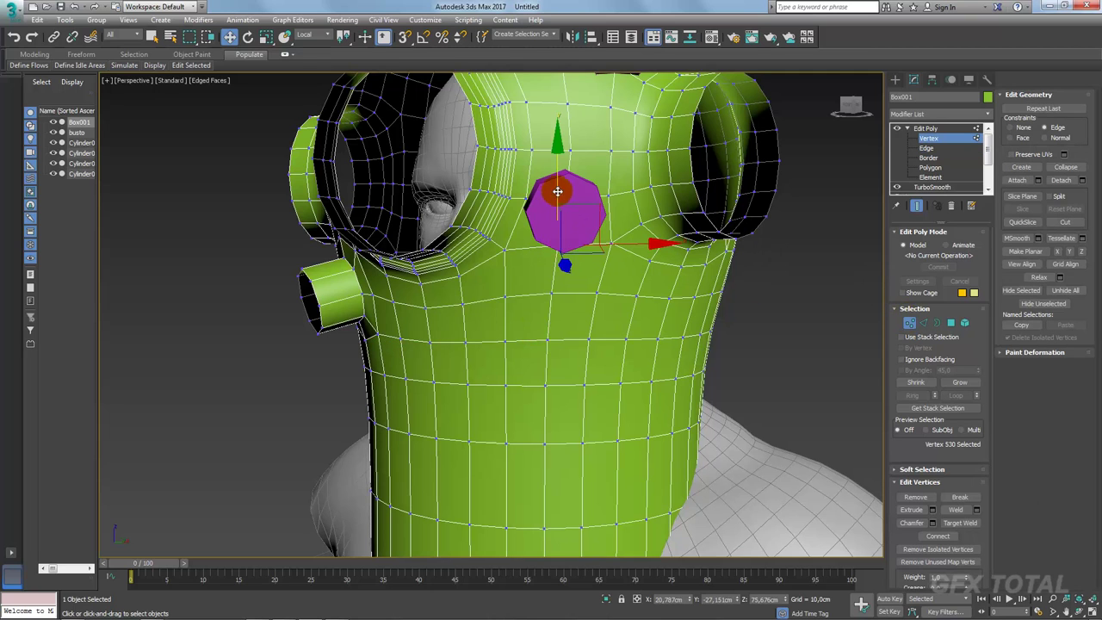
{"action": "middle_click_drag", "start_coordinate": [558, 191], "coordinate": [910, 164], "text": "alt"}
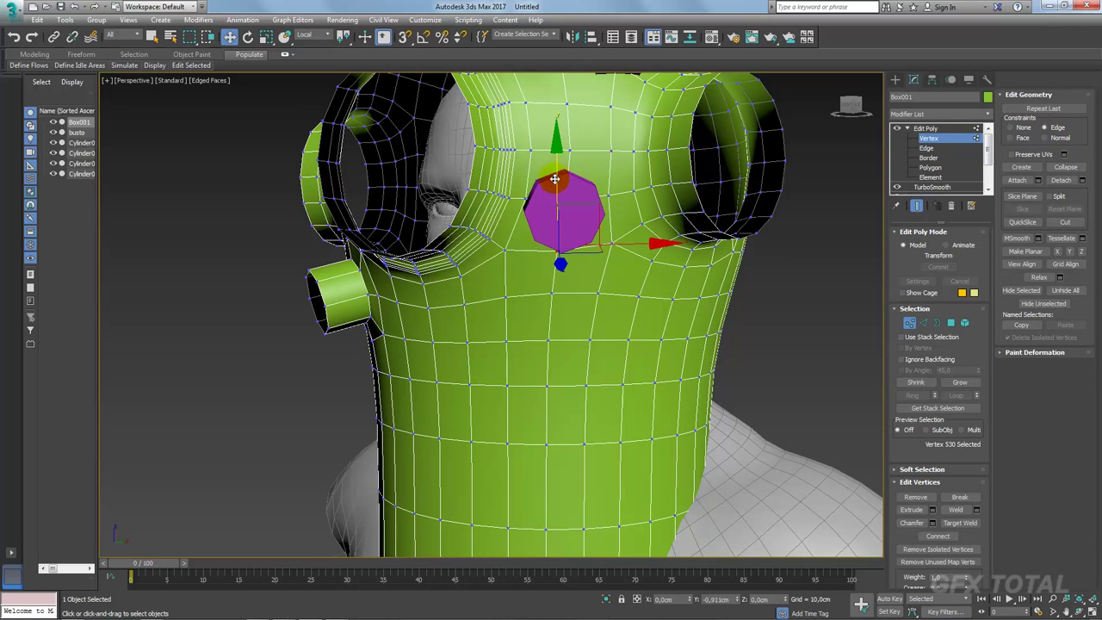
{"action": "left_click_drag", "start_coordinate": [556, 184], "coordinate": [568, 151]}
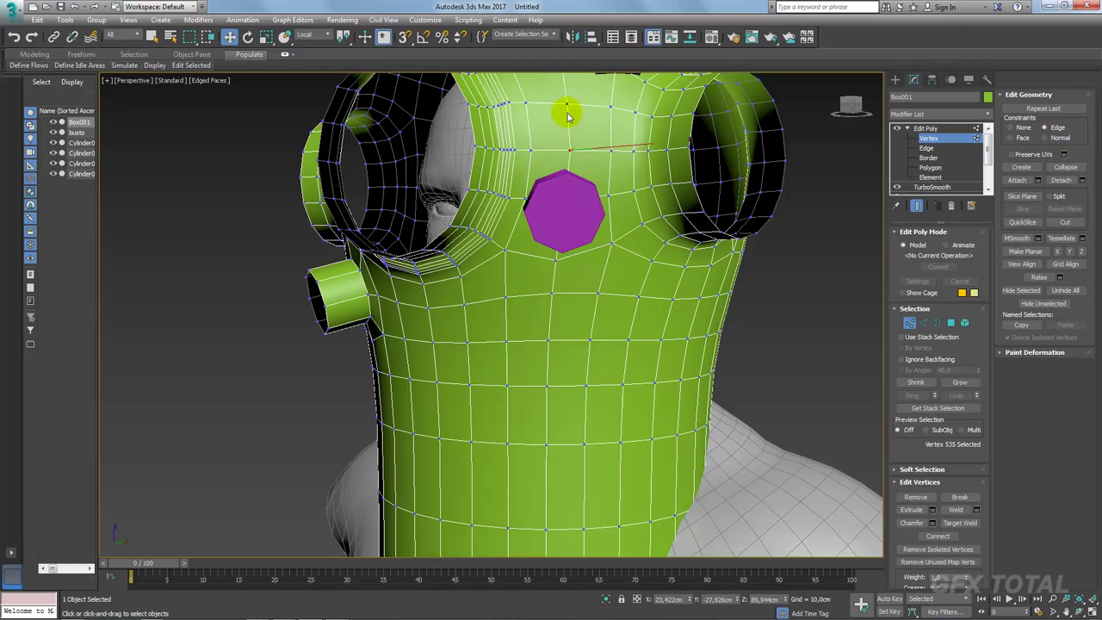
{"action": "left_click", "coordinate": [526, 199]}
{"action": "left_click_drag", "start_coordinate": [468, 196], "coordinate": [458, 192]}
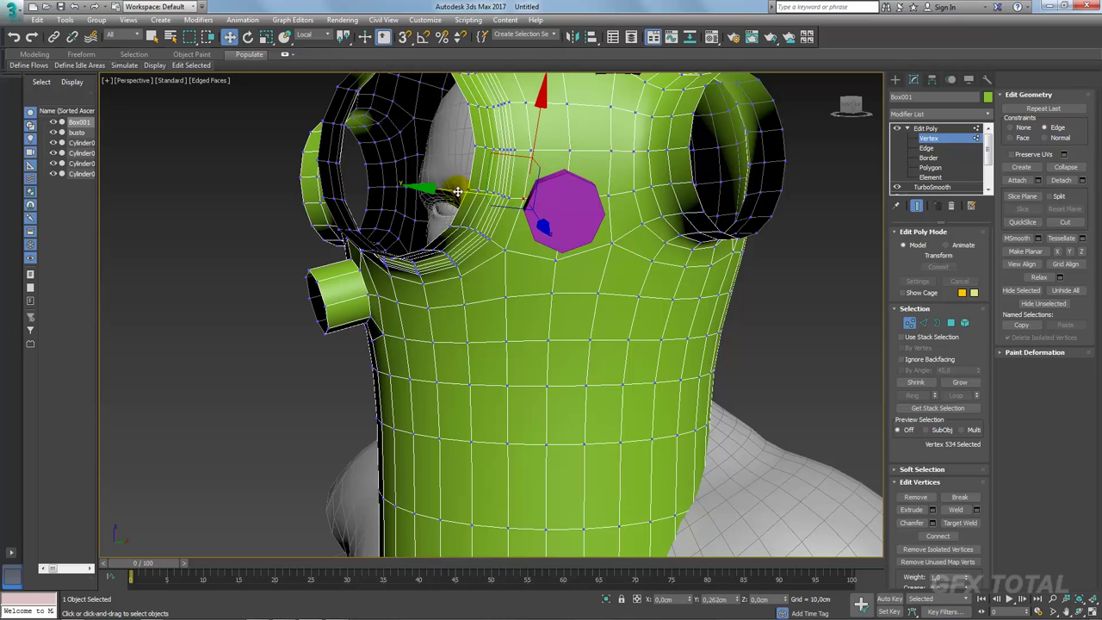
{"action": "middle_click_drag", "start_coordinate": [454, 193], "coordinate": [551, 202], "text": "alt"}
{"action": "left_click", "coordinate": [618, 198]}
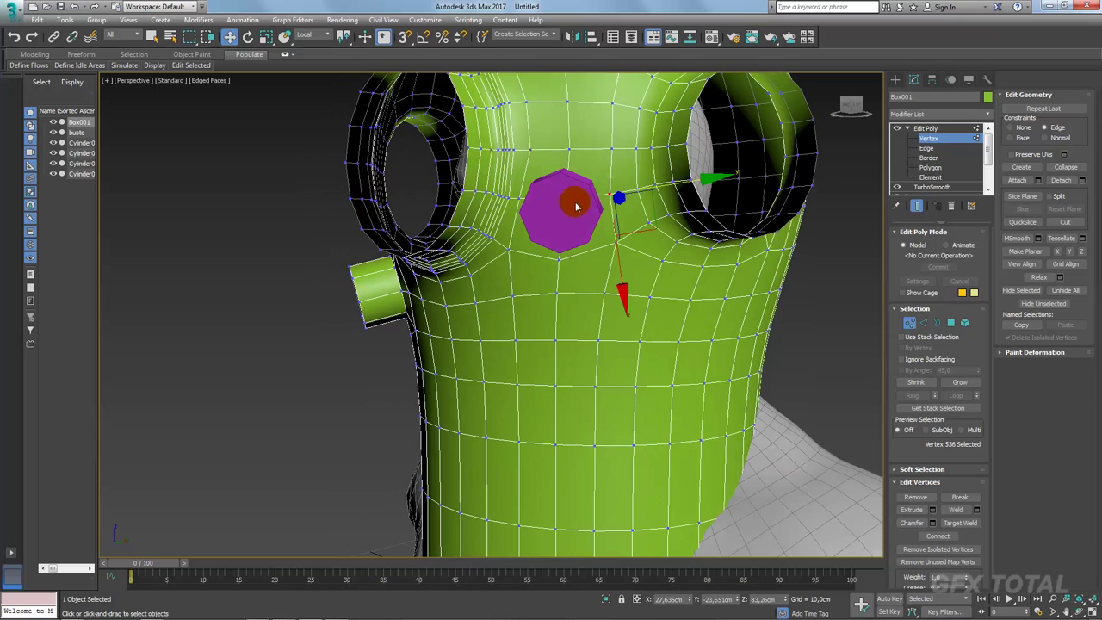
{"action": "mouse_move", "coordinate": [620, 216]}
{"action": "middle_mouse_down", "text": "alt"}
{"action": "mouse_move", "coordinate": [576, 233]}
{"action": "mouse_move", "coordinate": [537, 272]}
{"action": "middle_mouse_up", "text": "alt"}
{"action": "left_click", "coordinate": [948, 127]}
{"action": "left_click", "coordinate": [561, 203]}
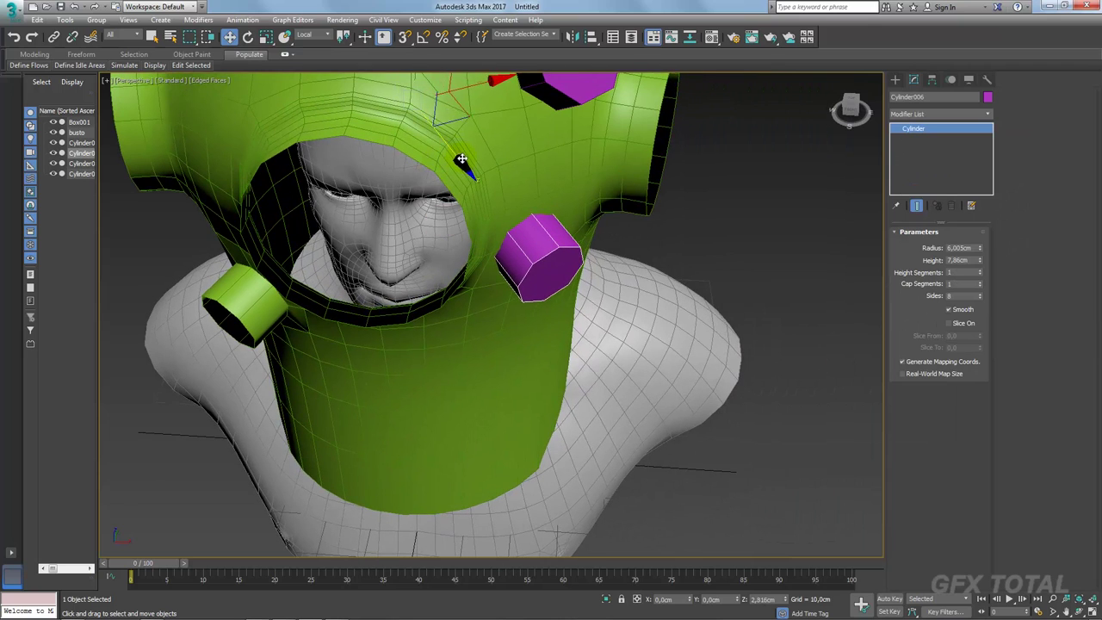
Step: Push the nub outward and delete the four helmet polygons behind it
{"action": "left_click_drag", "start_coordinate": [537, 272], "coordinate": [465, 162]}
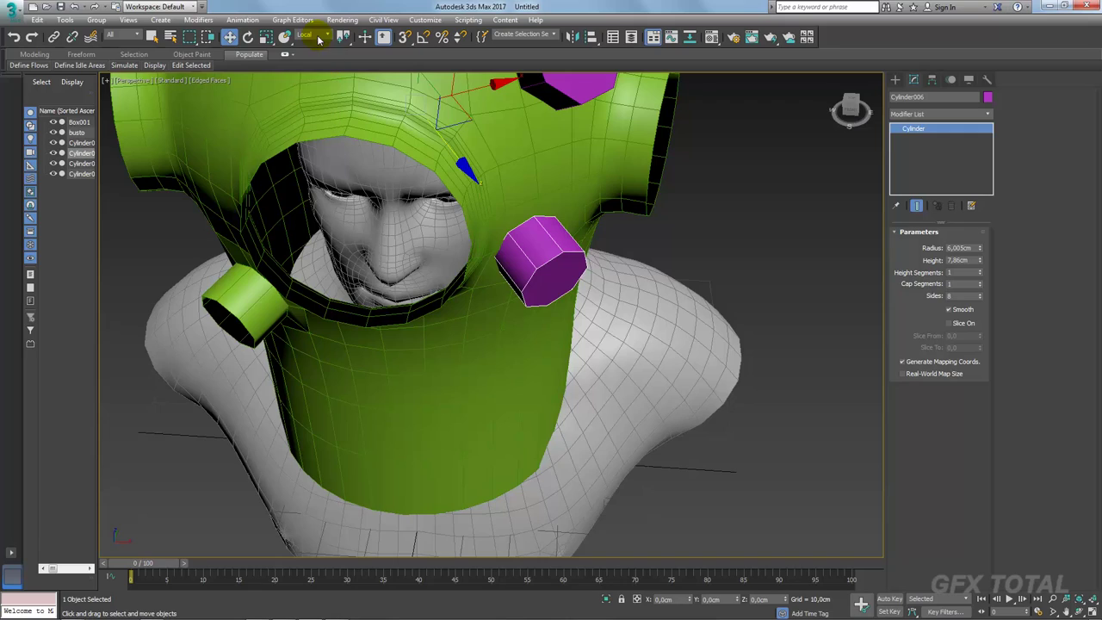
{"action": "mouse_move", "coordinate": [473, 182]}
{"action": "middle_mouse_down", "text": "alt"}
{"action": "mouse_move", "coordinate": [505, 253]}
{"action": "mouse_move", "coordinate": [568, 267]}
{"action": "middle_mouse_up", "text": "alt"}
{"action": "left_click", "coordinate": [548, 236]}
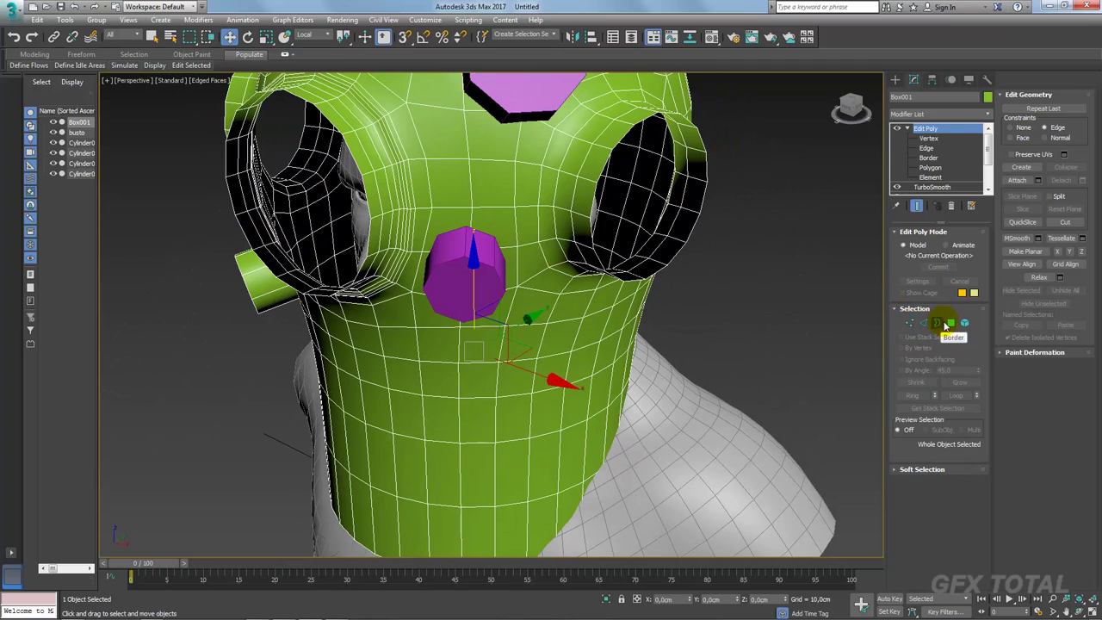
{"action": "left_click", "coordinate": [951, 322]}
{"action": "left_click", "coordinate": [495, 226]}
{"action": "left_click", "coordinate": [448, 228], "text": "ctrl"}
{"action": "left_click", "coordinate": [435, 271], "text": "ctrl"}
{"action": "left_click", "coordinate": [500, 267], "text": "ctrl"}
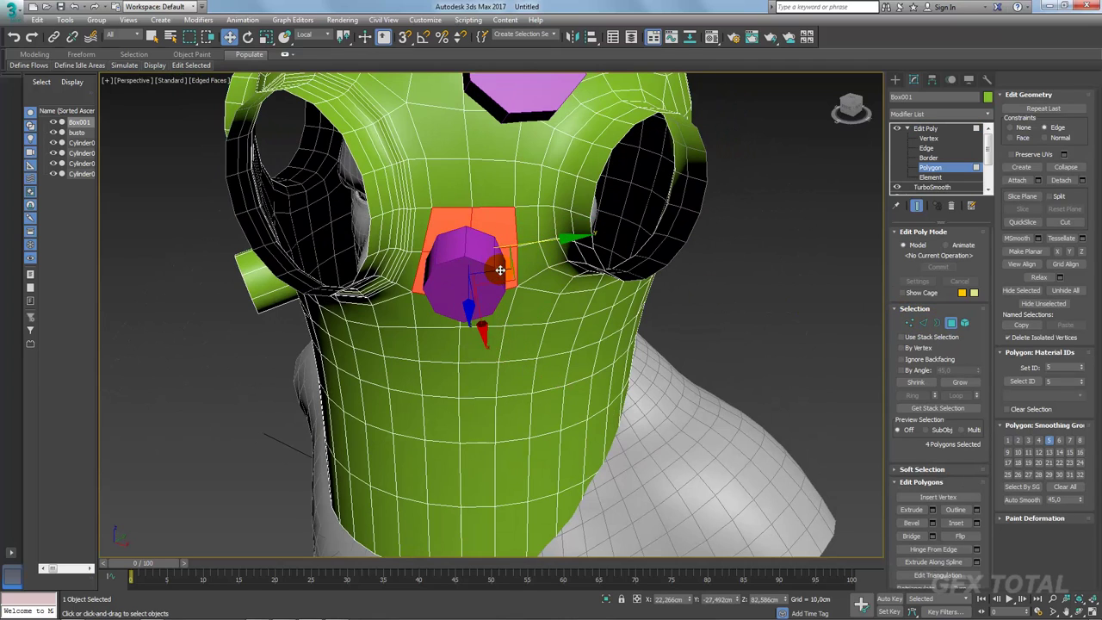
{"action": "key", "text": "Delete"}
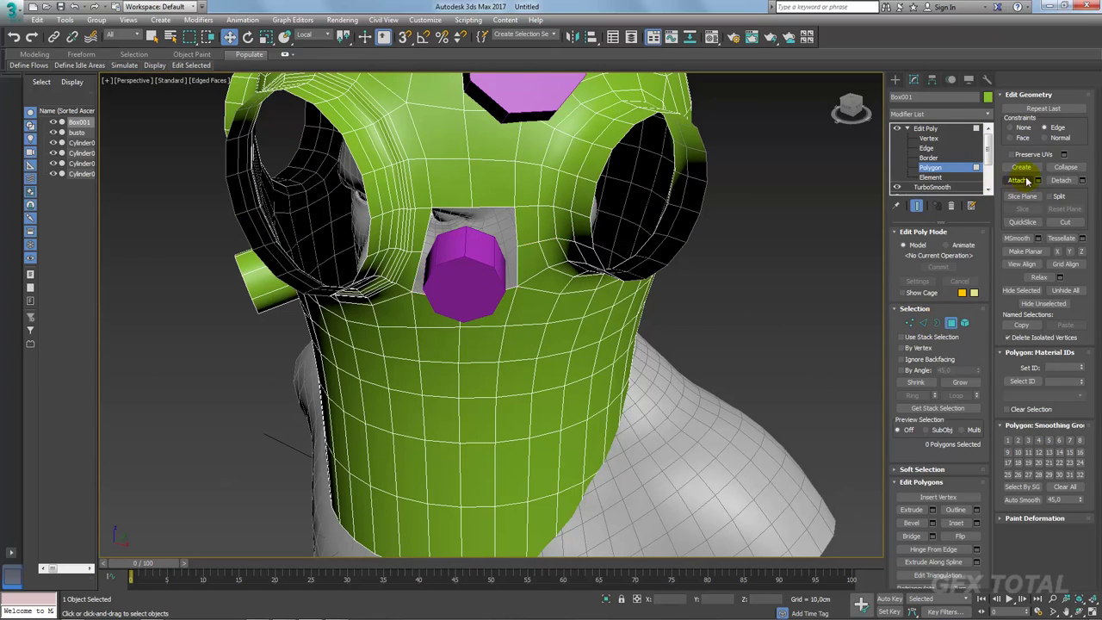
Step: Attach the nub to the helmet, delete its octagonal end cap and switch to Border
{"action": "left_click", "coordinate": [1028, 181]}
{"action": "left_click", "coordinate": [488, 291]}
{"action": "middle_click_drag", "start_coordinate": [647, 344], "coordinate": [650, 303], "text": "alt"}
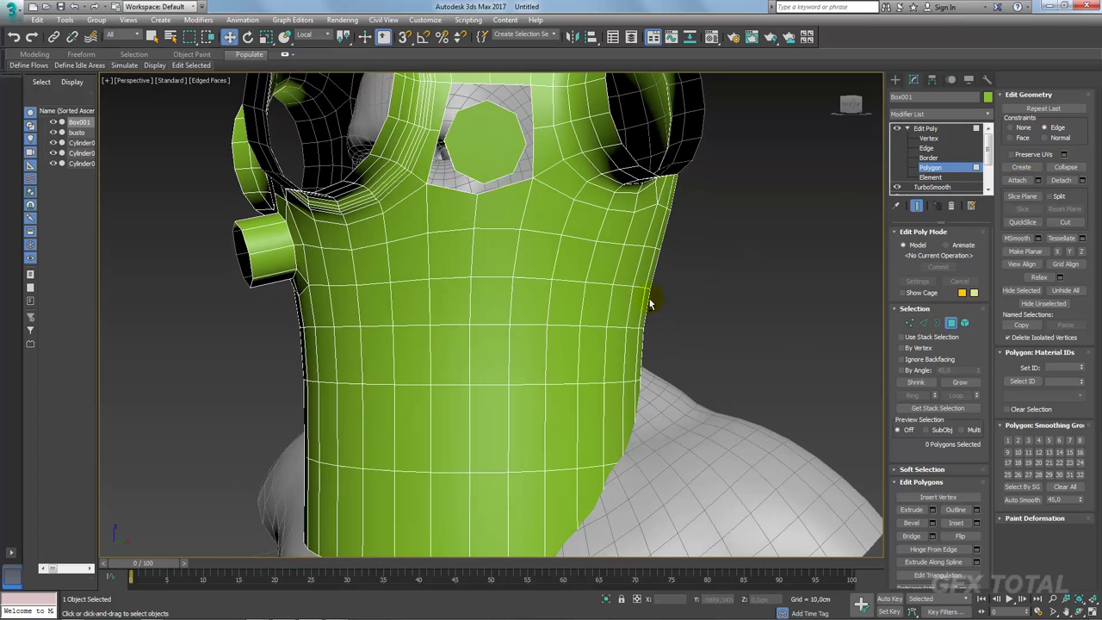
{"action": "left_click", "coordinate": [489, 152]}
{"action": "key", "text": "Delete"}
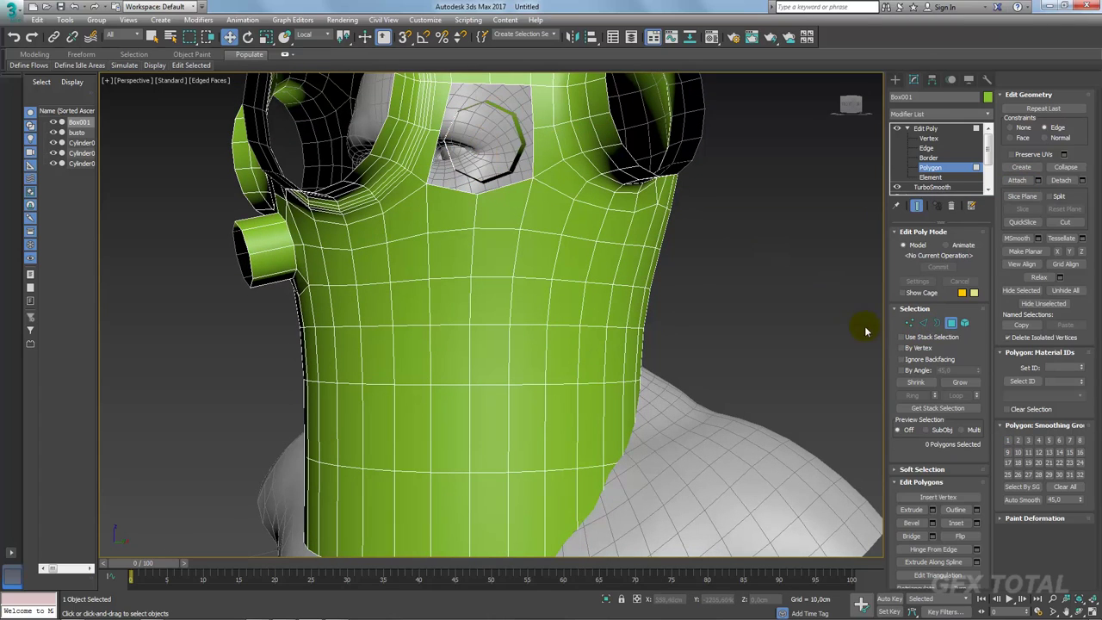
{"action": "left_click", "coordinate": [938, 323]}
{"action": "middle_click_drag", "start_coordinate": [483, 310], "coordinate": [436, 274], "text": "alt"}
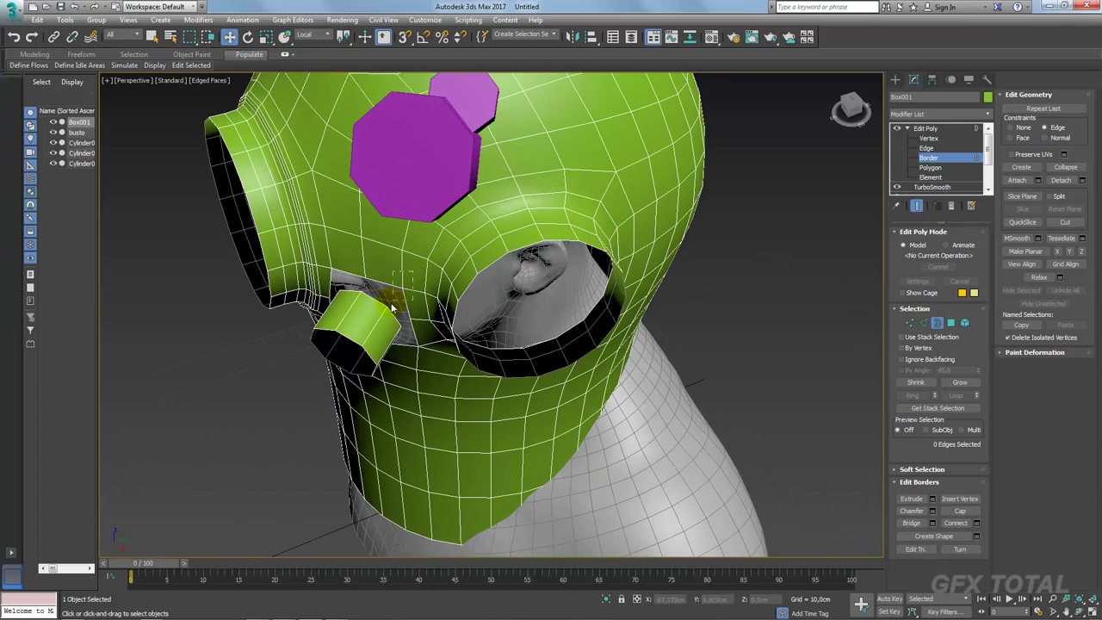
Step: Bridge the front nub's open border to the helmet hole to form a tunnel
{"action": "left_click", "coordinate": [392, 306]}
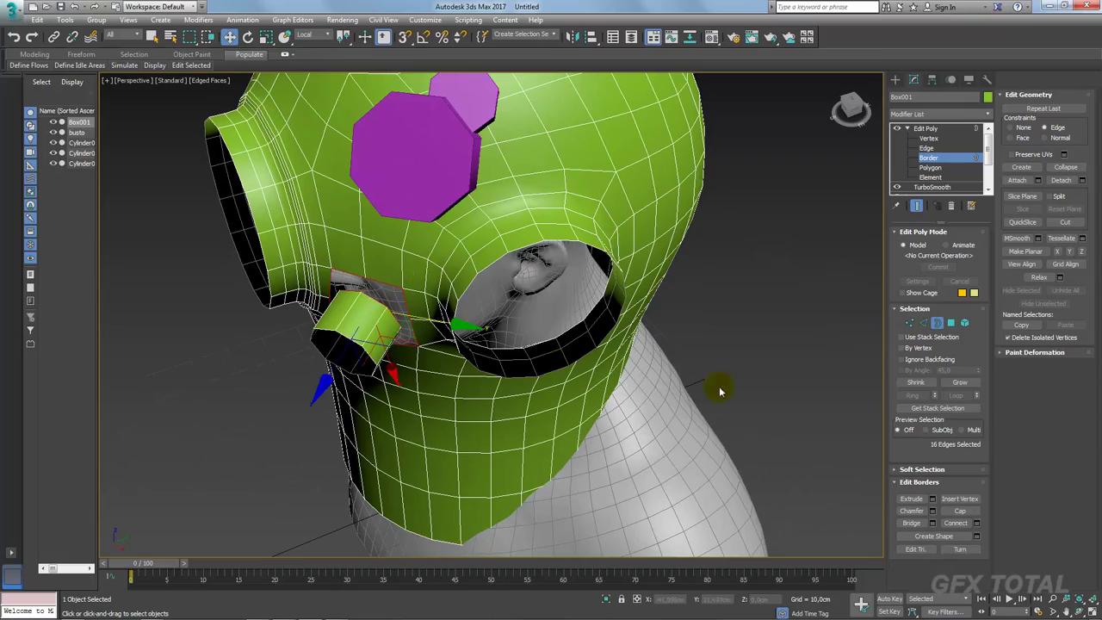
{"action": "left_click", "coordinate": [911, 524]}
{"action": "mouse_move", "coordinate": [787, 468]}
{"action": "middle_mouse_down", "text": "alt"}
{"action": "mouse_move", "coordinate": [763, 383]}
{"action": "mouse_move", "coordinate": [480, 336]}
{"action": "mouse_move", "coordinate": [534, 345]}
{"action": "middle_mouse_up", "text": "alt"}
{"action": "scroll", "coordinate": [479, 336], "scroll_direction": "up", "scroll_amount": 3}
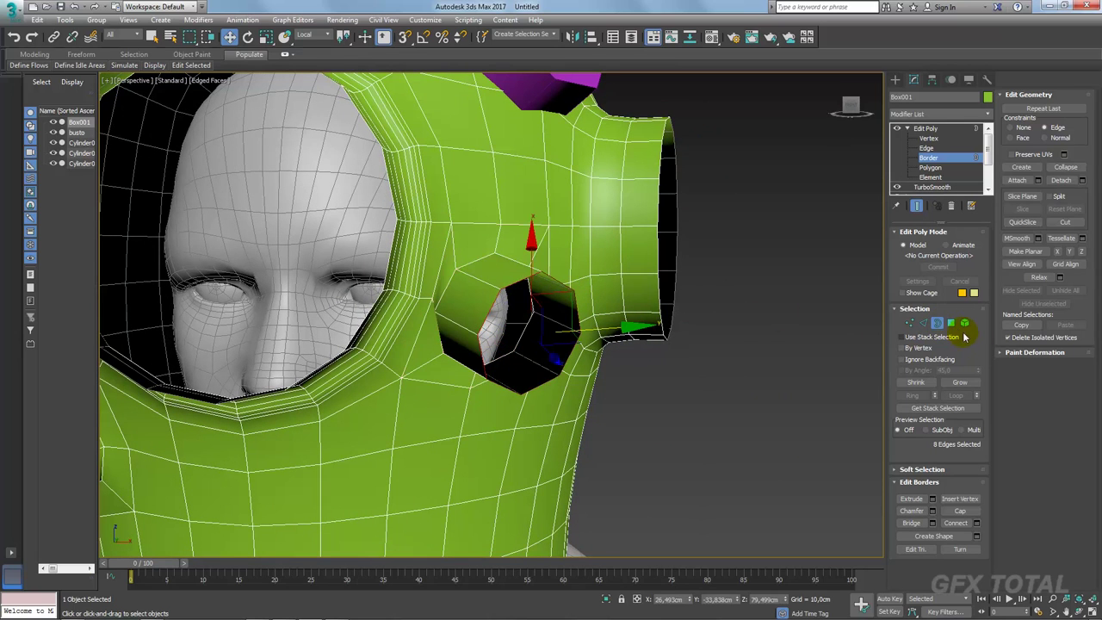
Step: Sink the tunnel's rim polygons into the helmet, then select a vertex below the porthole
{"action": "left_click", "coordinate": [951, 322], "text": "ctrl"}
{"action": "middle_click_drag", "start_coordinate": [681, 308], "coordinate": [570, 291], "text": "alt"}
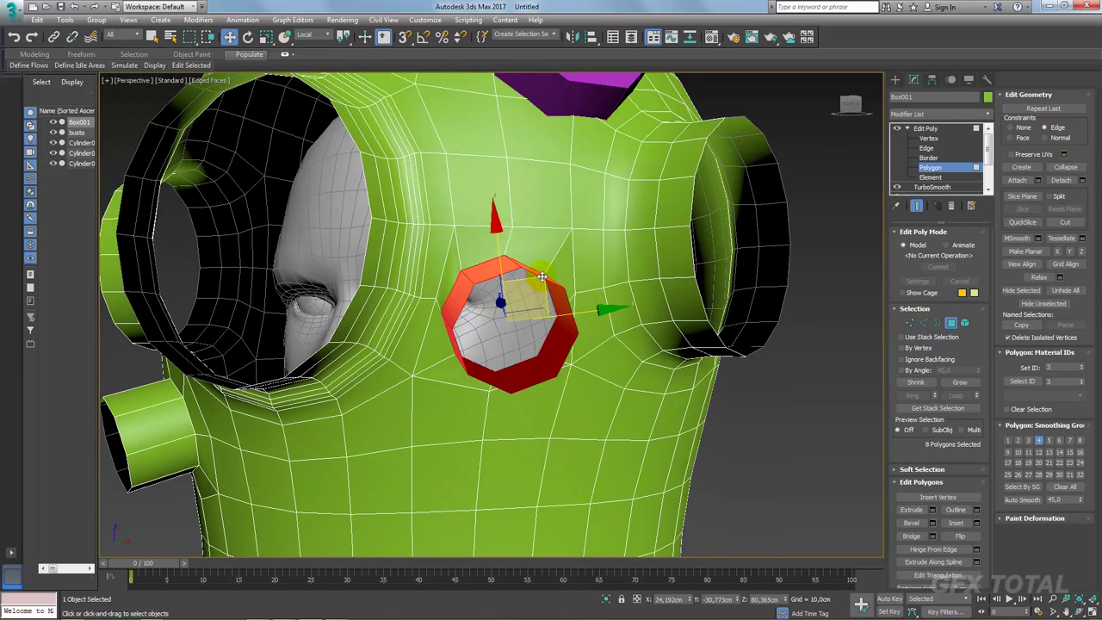
{"action": "left_click_drag", "start_coordinate": [537, 282], "coordinate": [535, 284]}
{"action": "middle_click_drag", "start_coordinate": [551, 275], "coordinate": [585, 274], "text": "alt"}
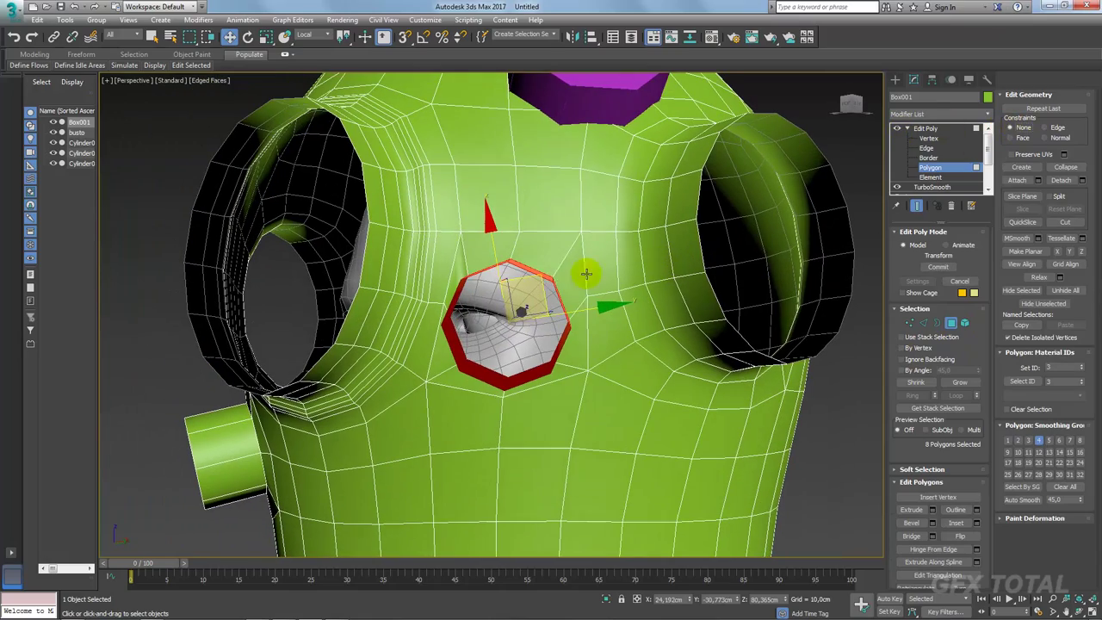
{"action": "left_click_drag", "start_coordinate": [541, 276], "coordinate": [544, 269]}
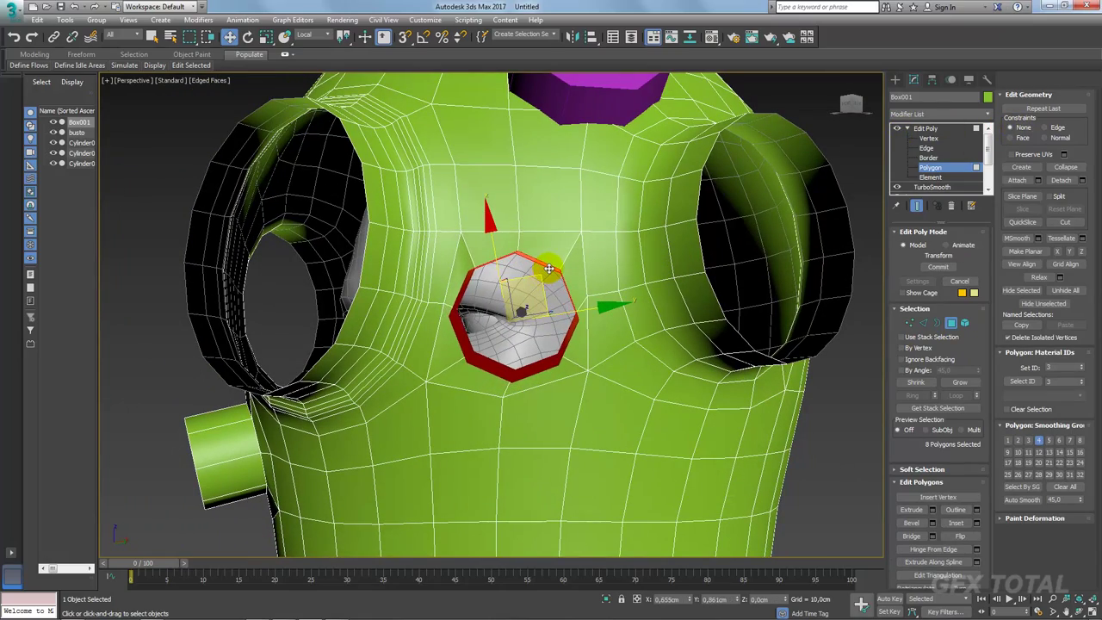
{"action": "mouse_move", "coordinate": [545, 269]}
{"action": "middle_mouse_down", "text": "alt"}
{"action": "mouse_move", "coordinate": [619, 342]}
{"action": "mouse_move", "coordinate": [586, 364]}
{"action": "mouse_move", "coordinate": [520, 347]}
{"action": "mouse_move", "coordinate": [478, 354]}
{"action": "middle_mouse_up", "text": "alt"}
{"action": "left_click", "coordinate": [909, 323]}
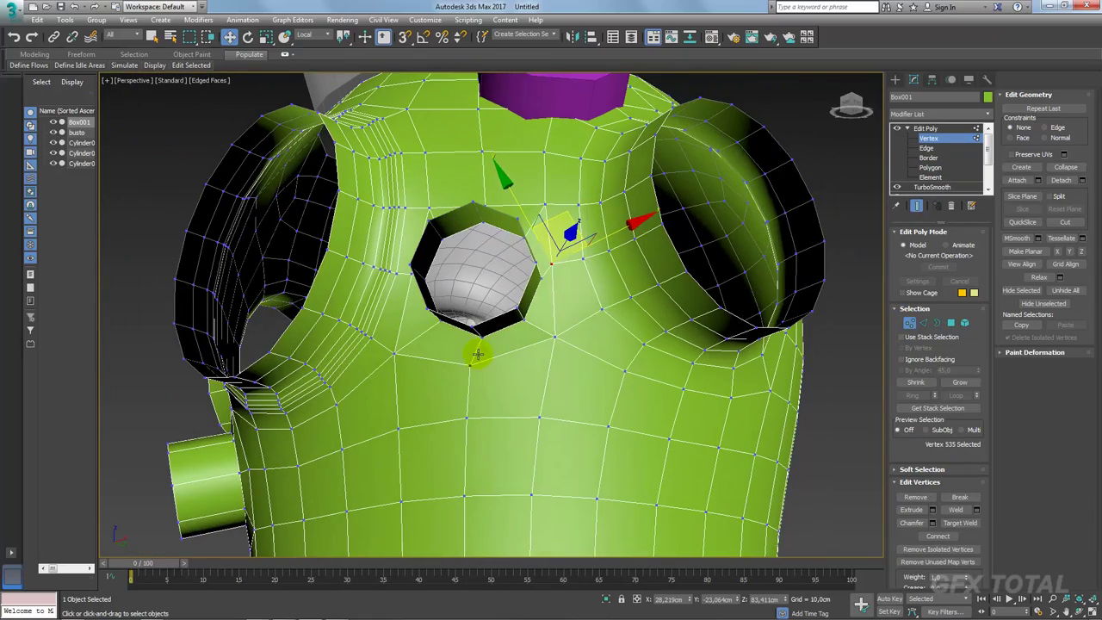
{"action": "left_click", "coordinate": [469, 366]}
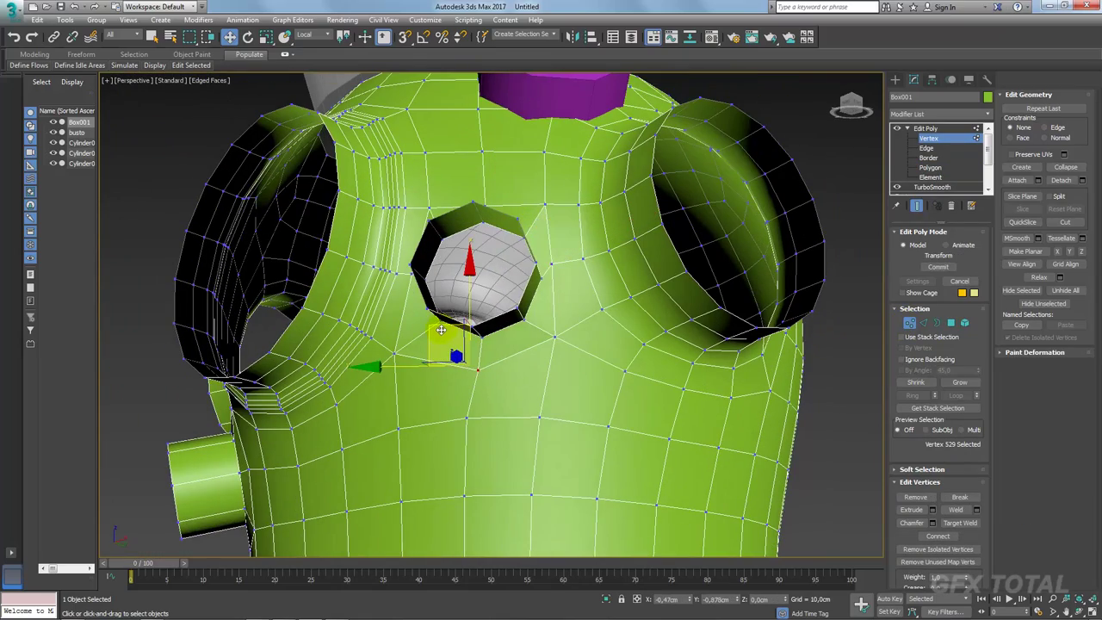
Step: Reposition the vertices beside, above and on the edge of the front porthole
{"action": "middle_click_drag", "start_coordinate": [549, 260], "coordinate": [538, 295], "text": "alt"}
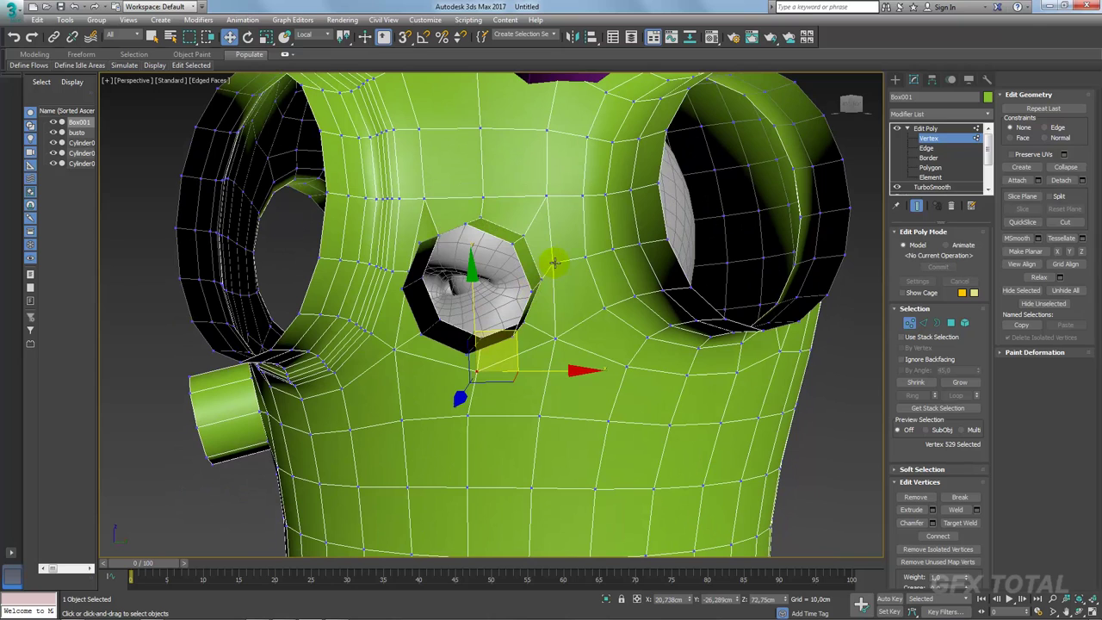
{"action": "left_click", "coordinate": [554, 263]}
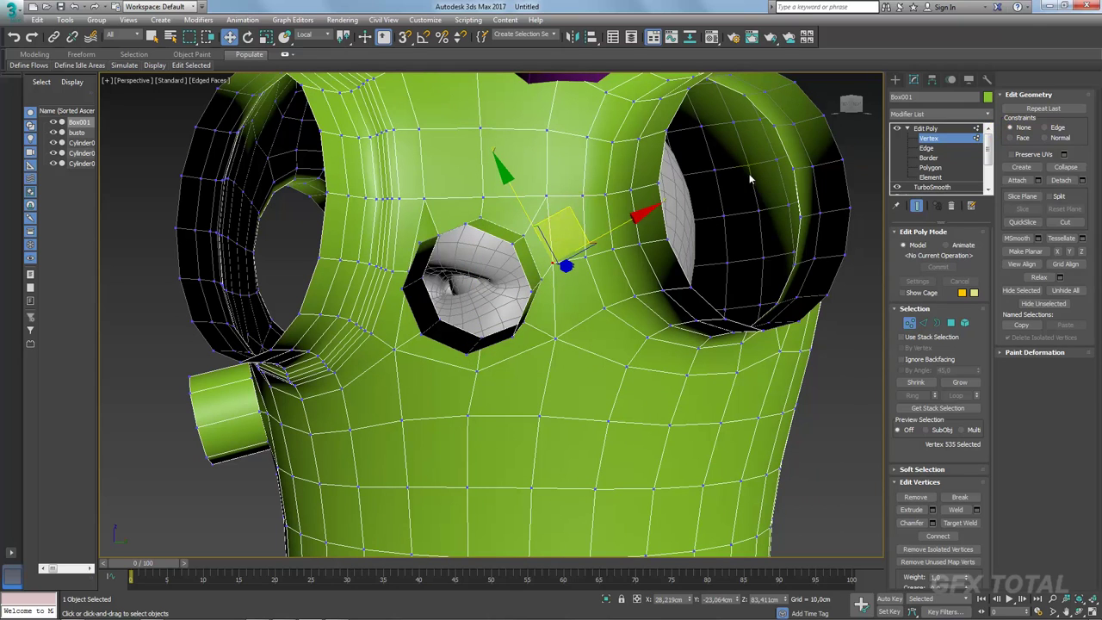
{"action": "left_click", "coordinate": [479, 195]}
{"action": "mouse_move", "coordinate": [479, 194]}
{"action": "middle_mouse_down", "text": "alt"}
{"action": "mouse_move", "coordinate": [492, 201]}
{"action": "mouse_move", "coordinate": [492, 190]}
{"action": "mouse_move", "coordinate": [498, 231]}
{"action": "mouse_move", "coordinate": [504, 219]}
{"action": "mouse_move", "coordinate": [521, 227]}
{"action": "middle_mouse_up", "text": "alt"}
{"action": "left_click_drag", "start_coordinate": [521, 228], "coordinate": [521, 214]}
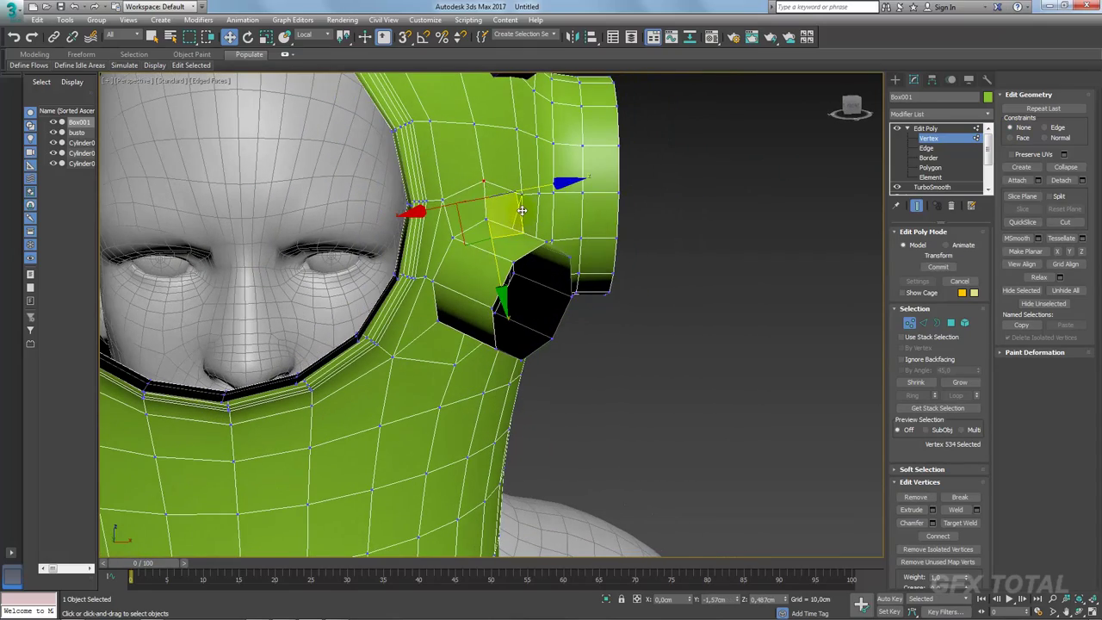
{"action": "mouse_move", "coordinate": [522, 210]}
{"action": "middle_mouse_down", "text": "alt"}
{"action": "mouse_move", "coordinate": [424, 274]}
{"action": "mouse_move", "coordinate": [454, 319]}
{"action": "mouse_move", "coordinate": [680, 343]}
{"action": "middle_mouse_up", "text": "alt"}
{"action": "left_click", "coordinate": [402, 270]}
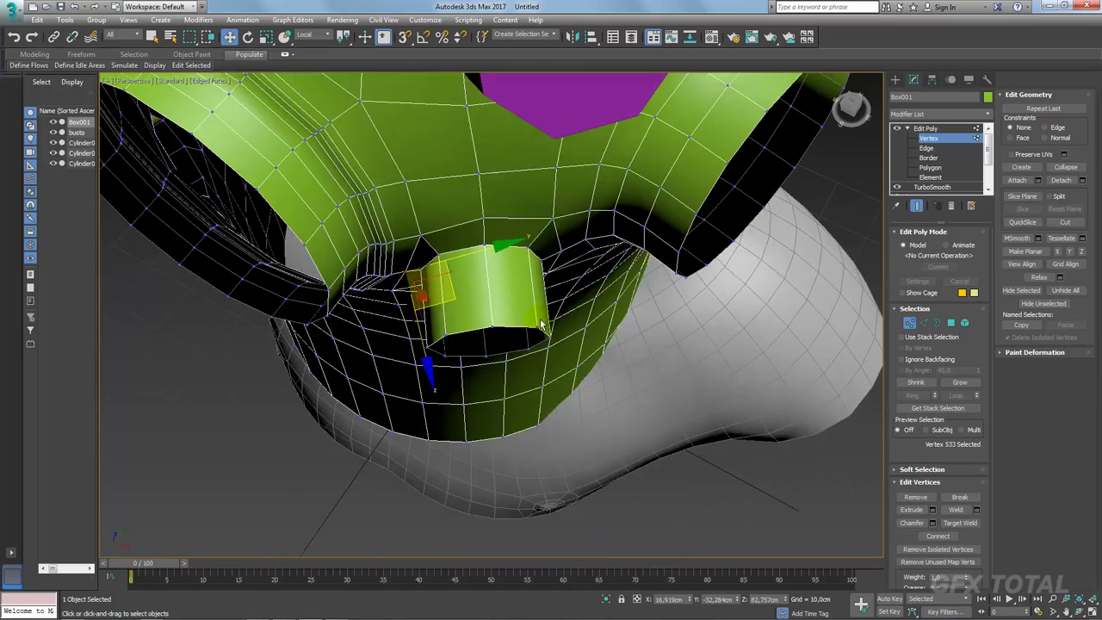
Step: Tilt and shift the open end border of the underside tube
{"action": "key", "text": "3"}
{"action": "left_click", "coordinate": [630, 352]}
{"action": "key", "text": "e"}
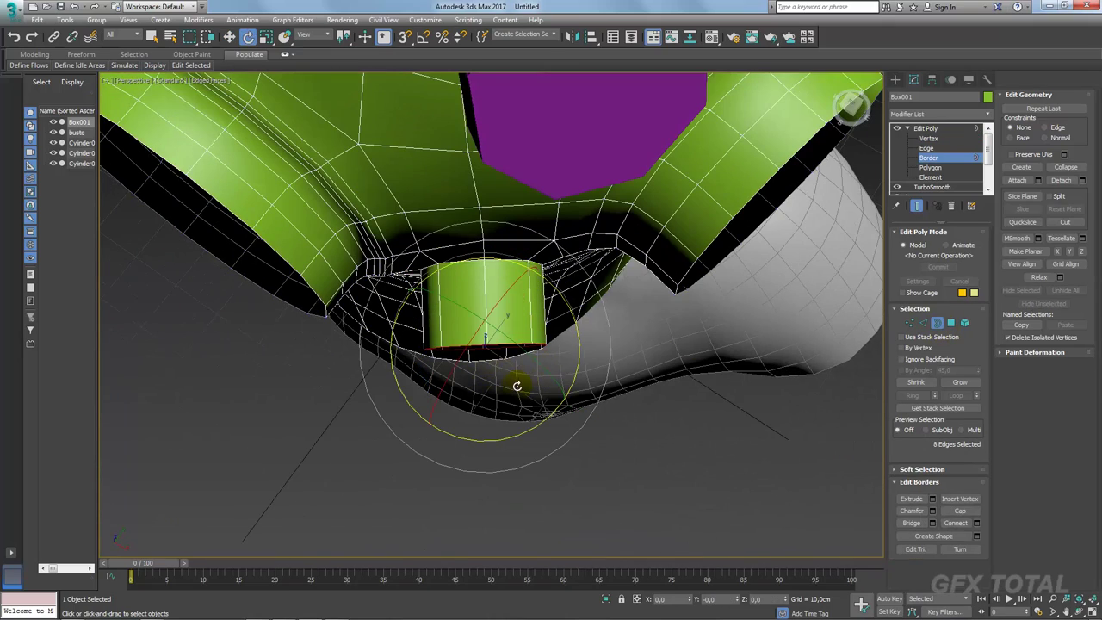
{"action": "left_click_drag", "start_coordinate": [517, 430], "coordinate": [524, 434]}
{"action": "key", "text": "w"}
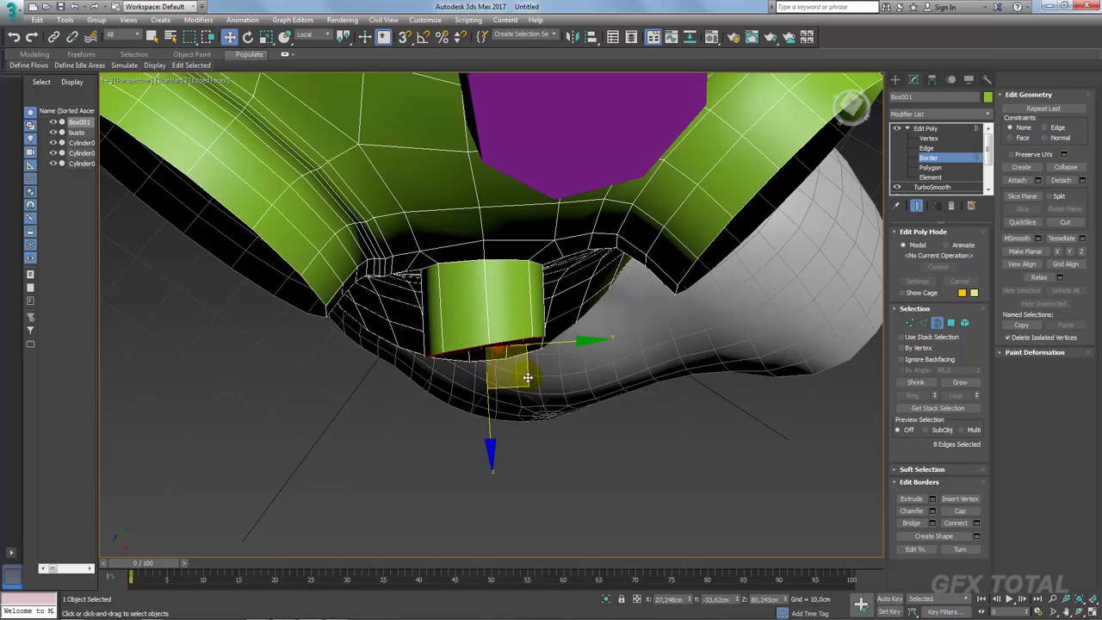
{"action": "left_click_drag", "start_coordinate": [528, 378], "coordinate": [531, 366]}
{"action": "key", "text": "e"}
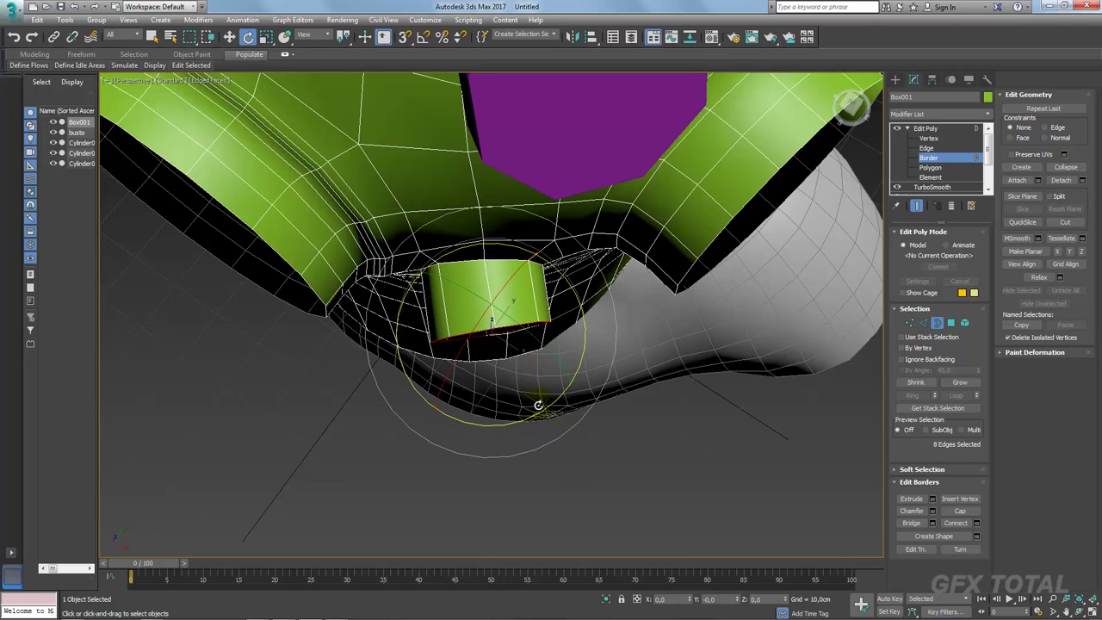
{"action": "key", "text": "w"}
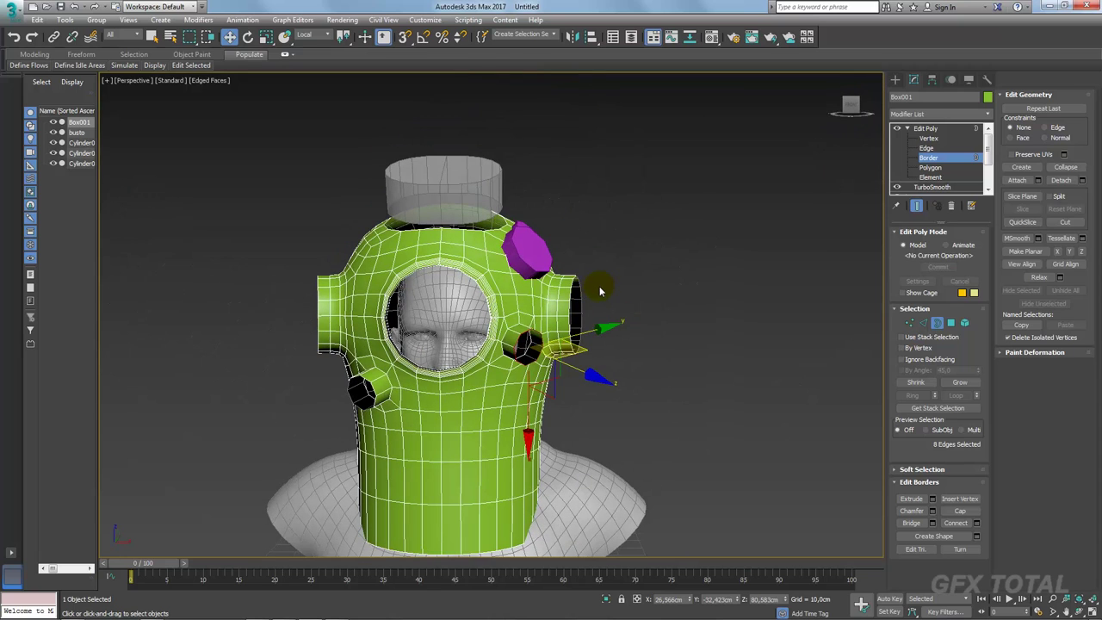
Step: Exit sub-object mode to the whole helmet and collapse the top Edit Poly's sub-levels
{"action": "left_click", "coordinate": [925, 128]}
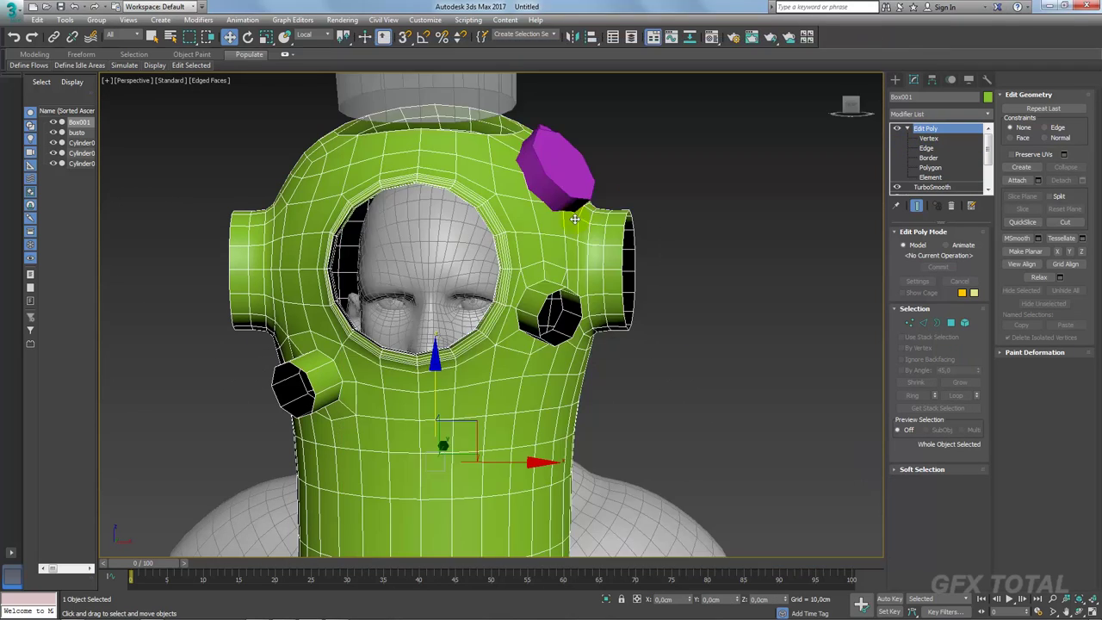
{"action": "middle_click_drag", "start_coordinate": [576, 220], "coordinate": [553, 271], "text": "alt"}
{"action": "scroll", "coordinate": [554, 270], "scroll_direction": "up", "scroll_amount": 3}
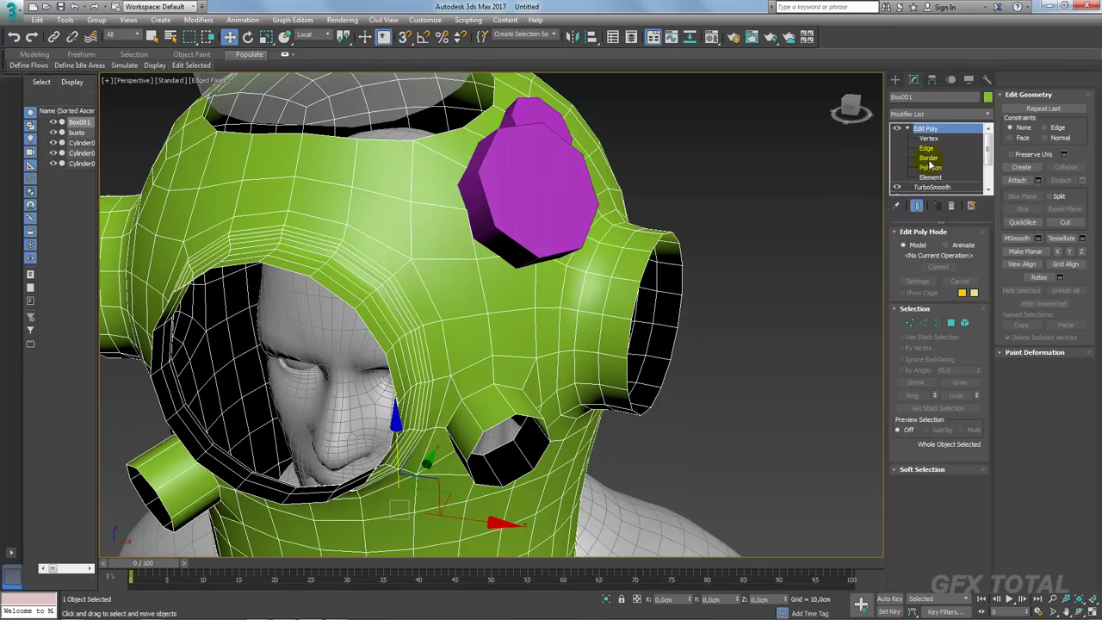
{"action": "left_click", "coordinate": [908, 128]}
{"action": "middle_click_drag", "start_coordinate": [645, 291], "coordinate": [618, 279], "text": "alt"}
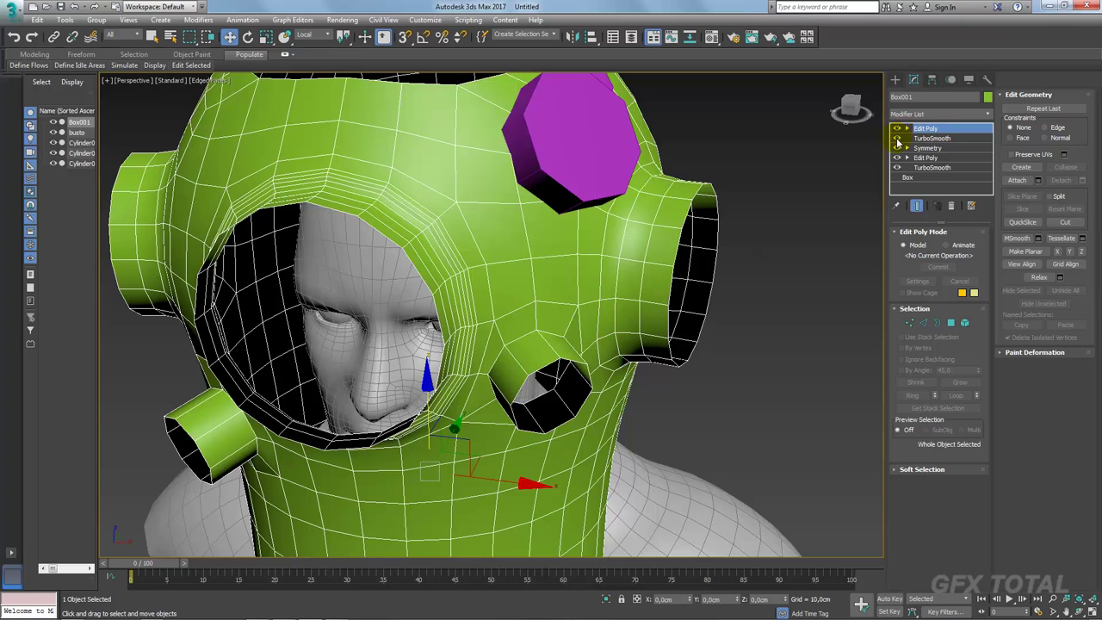
Step: Disable the top Edit Poly, TurboSmooth and Symmetry, and edit edges of the lower Edit Poly
{"action": "left_click", "coordinate": [897, 129]}
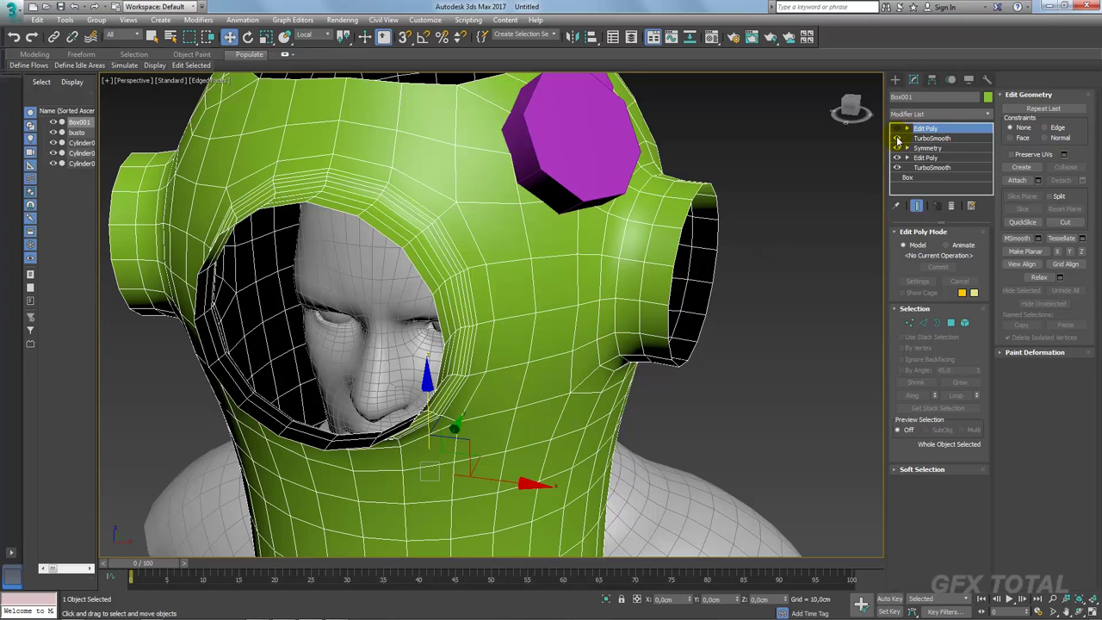
{"action": "left_click", "coordinate": [899, 138]}
{"action": "left_click", "coordinate": [918, 205]}
{"action": "left_click", "coordinate": [907, 149]}
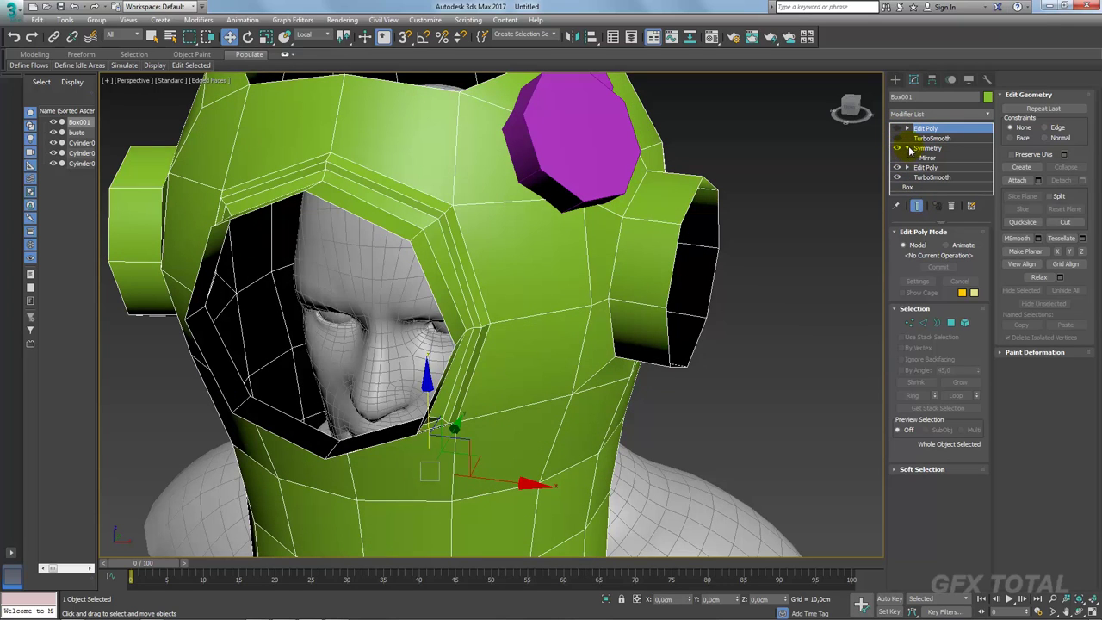
{"action": "left_click", "coordinate": [907, 149]}
{"action": "left_click", "coordinate": [897, 148]}
{"action": "left_click", "coordinate": [907, 159]}
{"action": "left_click", "coordinate": [927, 177]}
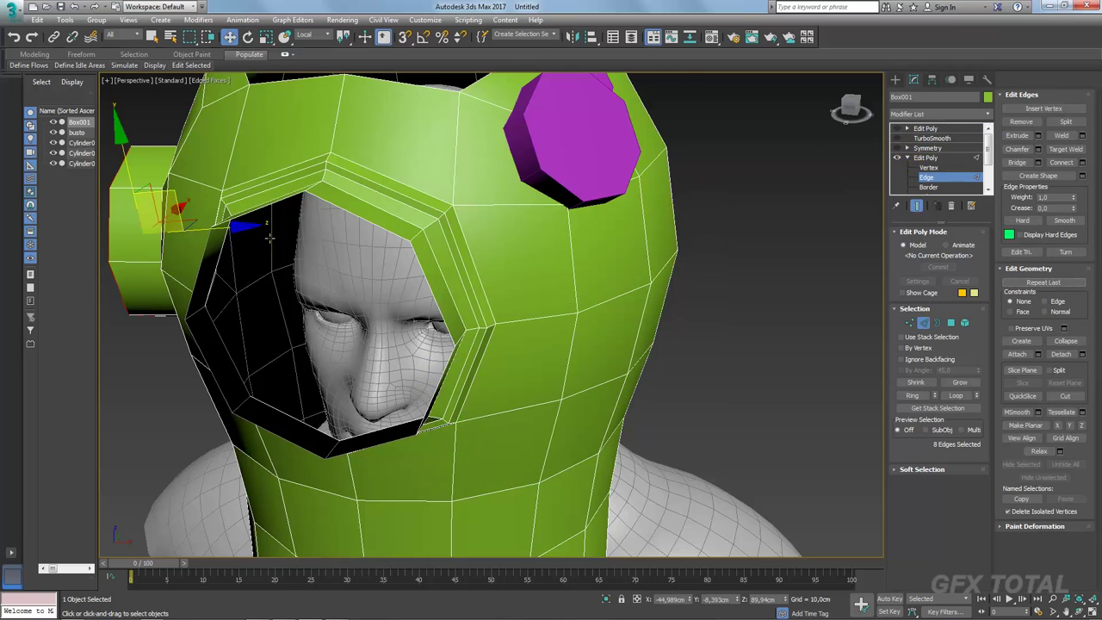
Step: Select the side hole's rim loop and try a chamfer, then cancel it
{"action": "middle_click_drag", "start_coordinate": [483, 258], "coordinate": [298, 256], "text": "alt"}
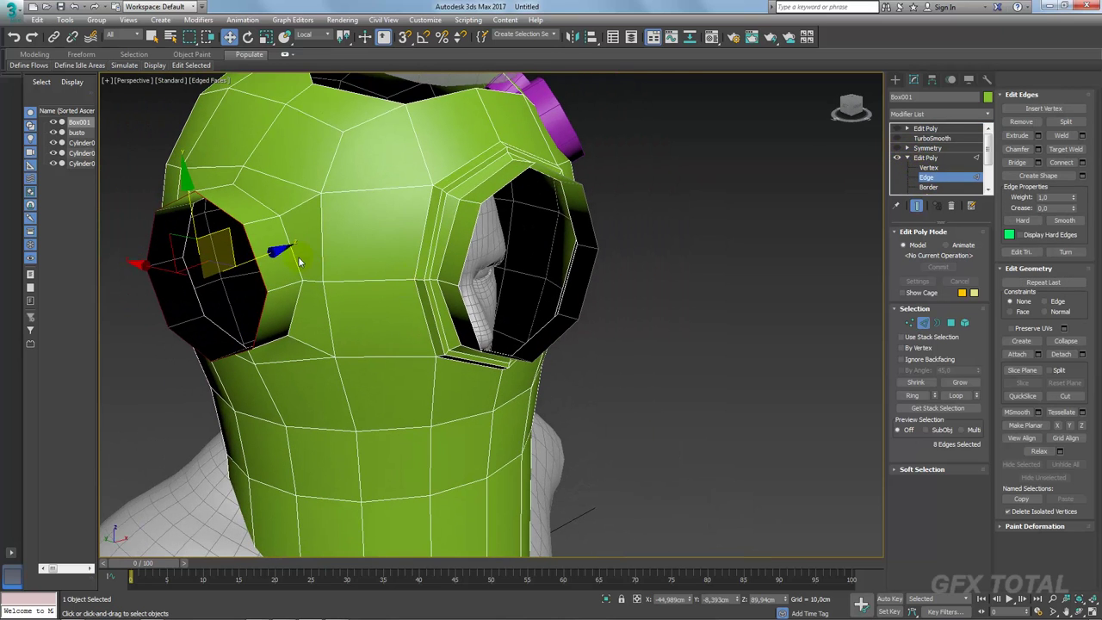
{"action": "left_click", "coordinate": [956, 395]}
{"action": "left_click", "coordinate": [1039, 151]}
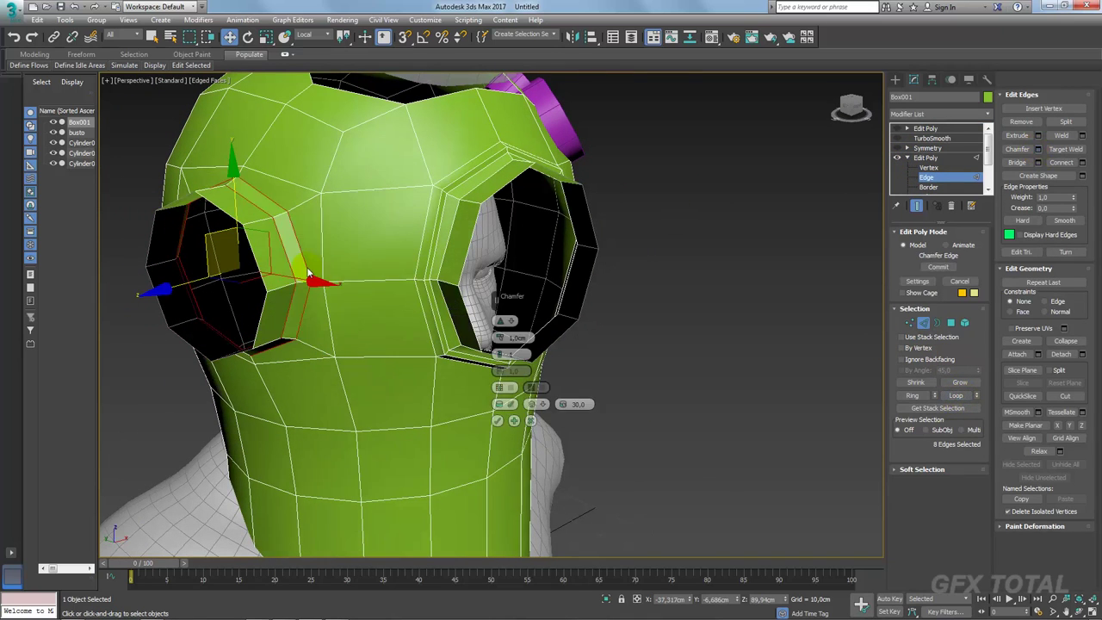
{"action": "middle_click_drag", "start_coordinate": [413, 276], "coordinate": [373, 274], "text": "alt"}
{"action": "scroll", "coordinate": [373, 274], "scroll_direction": "up", "scroll_amount": 3}
{"action": "left_click", "coordinate": [531, 421]}
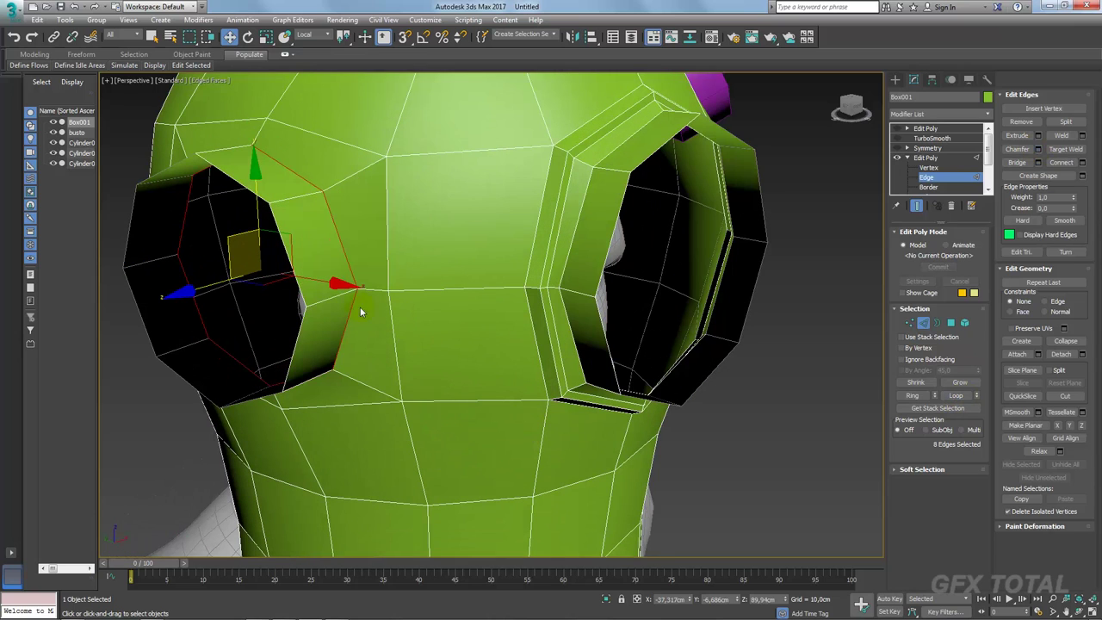
Step: Connect an edge ring across the rim into a new loop with Slide -24 and commit
{"action": "left_click", "coordinate": [329, 299]}
{"action": "left_click", "coordinate": [913, 395]}
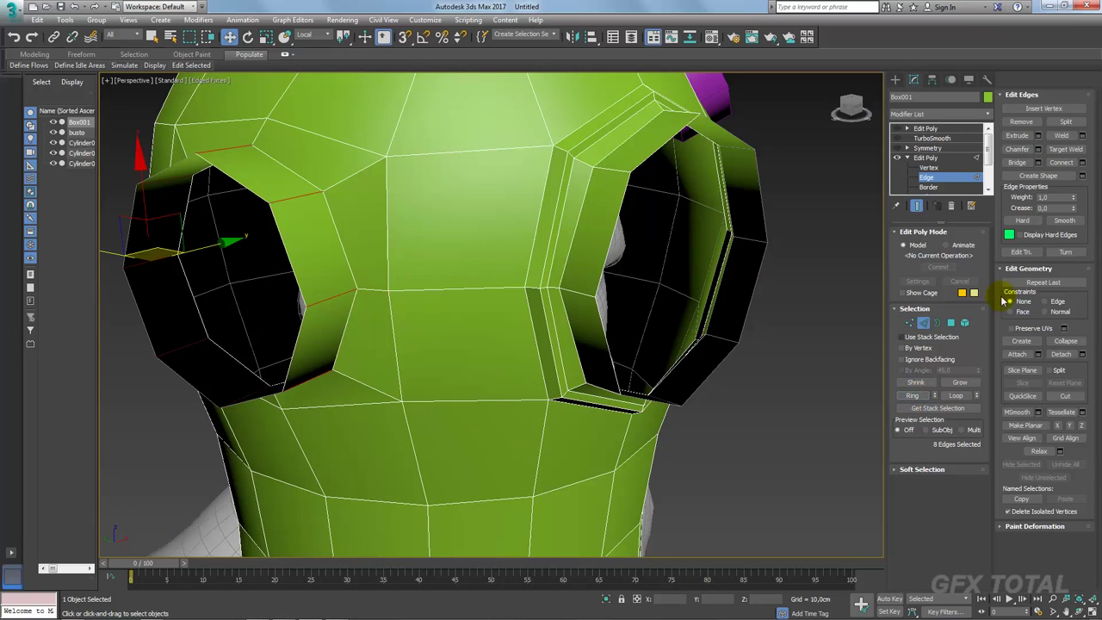
{"action": "left_click", "coordinate": [1082, 163]}
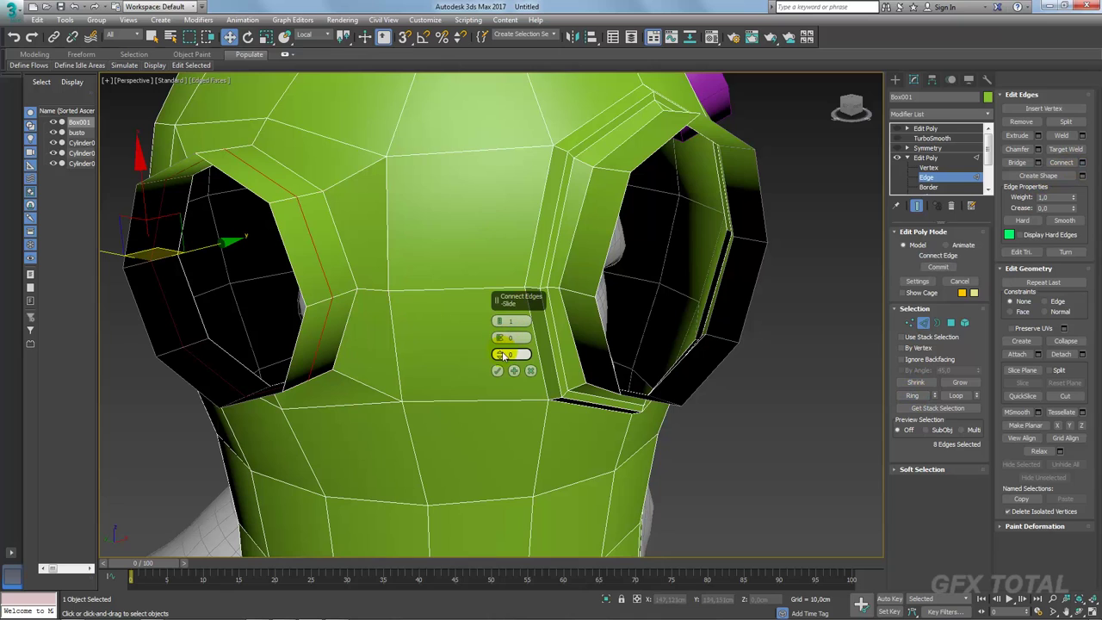
{"action": "left_click_drag", "start_coordinate": [500, 354], "coordinate": [499, 565]}
{"action": "left_click", "coordinate": [498, 371]}
{"action": "middle_click_drag", "start_coordinate": [502, 374], "coordinate": [813, 196], "text": "alt"}
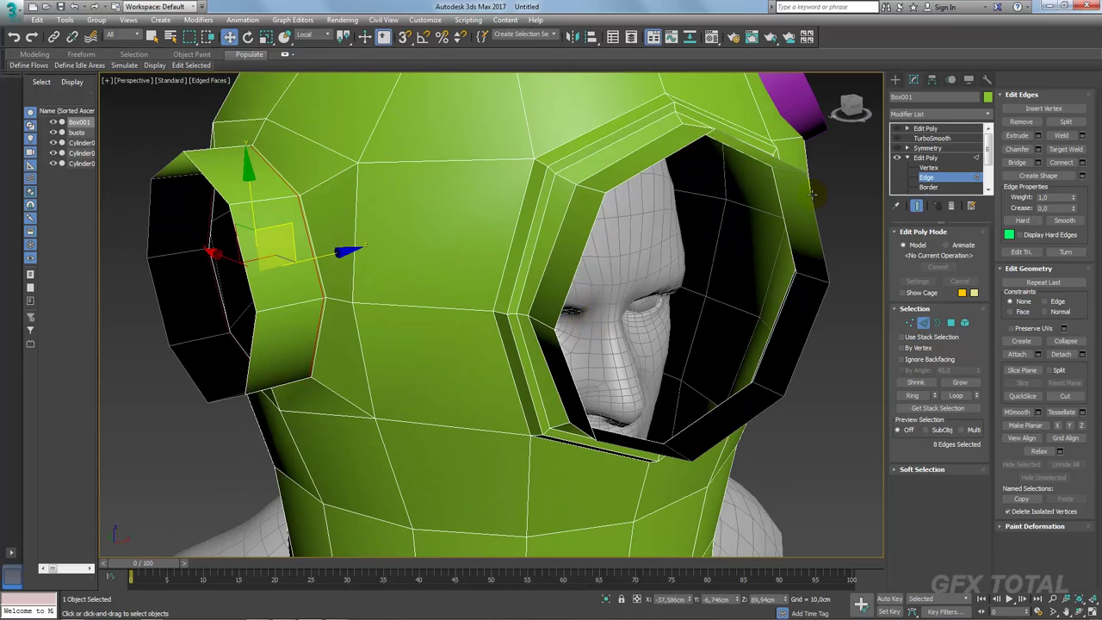
{"action": "left_click", "coordinate": [926, 158]}
{"action": "left_click", "coordinate": [928, 148]}
Step: Re-enable TurboSmooth and the top Edit Poly to restore the smoothed helmet
{"action": "left_click", "coordinate": [932, 138]}
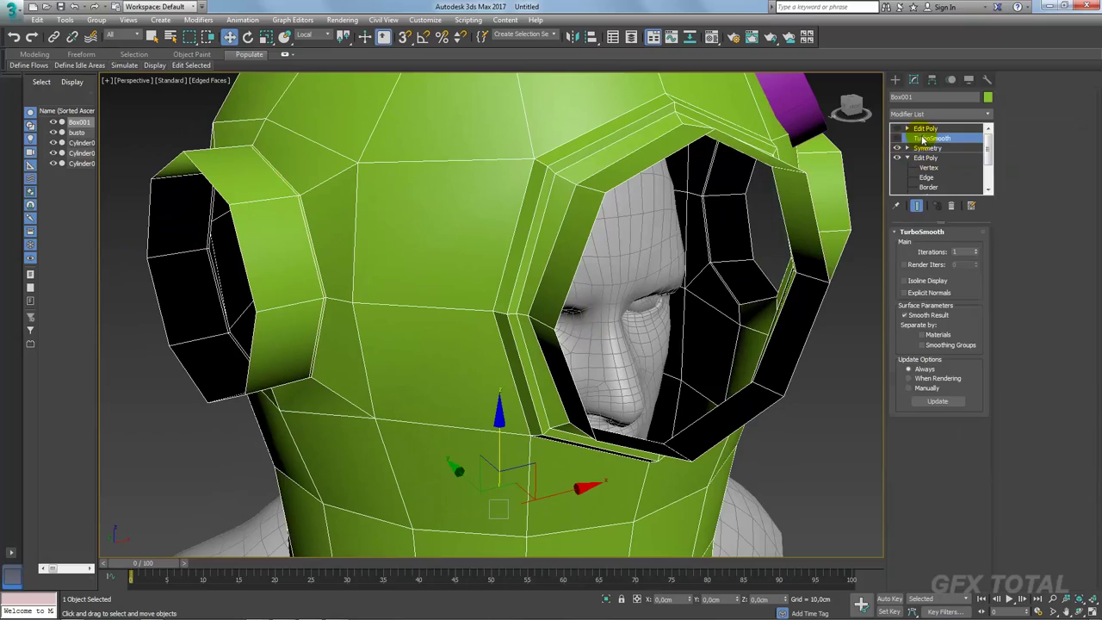
{"action": "left_click", "coordinate": [898, 139]}
{"action": "left_click", "coordinate": [898, 139]}
{"action": "left_click", "coordinate": [926, 129]}
{"action": "scroll", "coordinate": [669, 178], "scroll_direction": "down", "scroll_amount": 3}
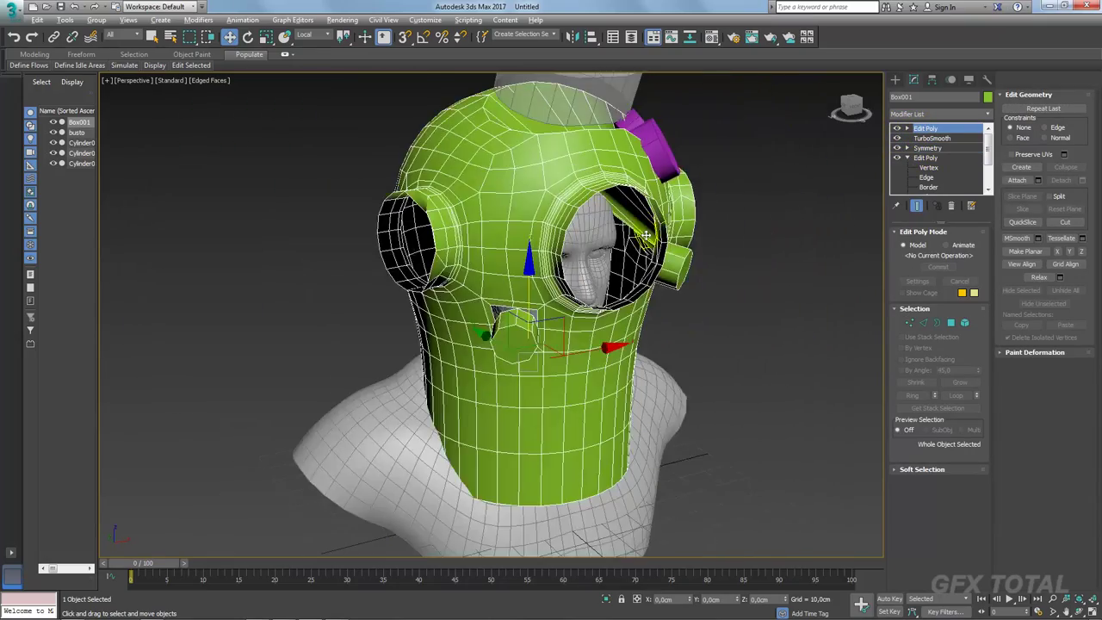
{"action": "mouse_move", "coordinate": [669, 178]}
{"action": "middle_mouse_down", "text": "alt"}
{"action": "mouse_move", "coordinate": [587, 240]}
{"action": "mouse_move", "coordinate": [523, 237]}
{"action": "mouse_move", "coordinate": [547, 234]}
{"action": "middle_mouse_up", "text": "alt"}
{"action": "scroll", "coordinate": [587, 240], "scroll_direction": "up", "scroll_amount": 2}
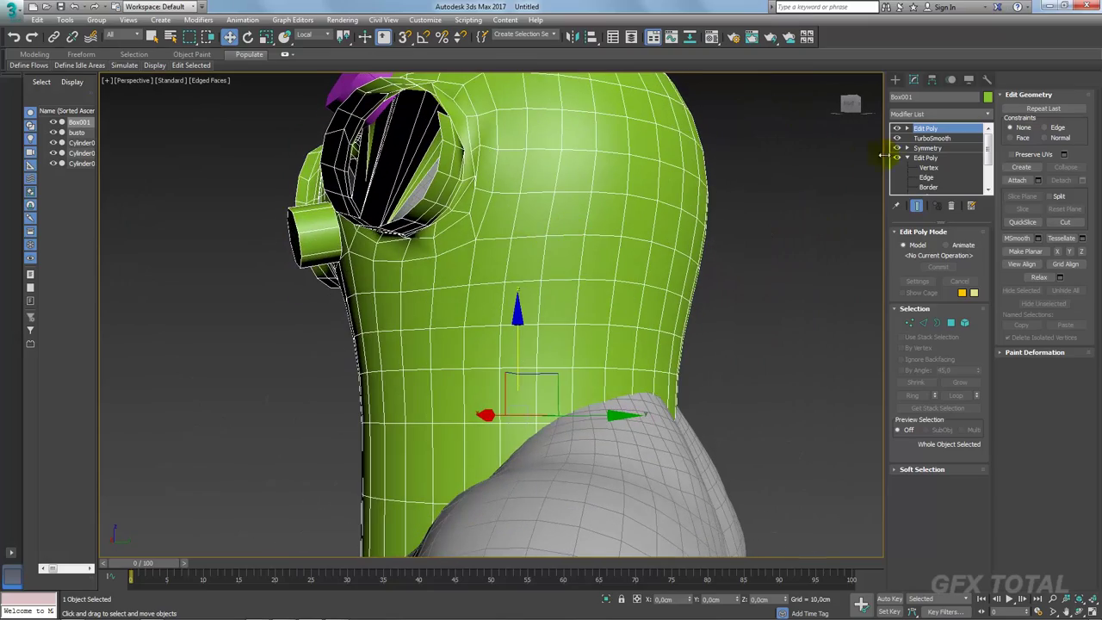
{"action": "middle_click_drag", "start_coordinate": [601, 190], "coordinate": [718, 226], "text": "alt"}
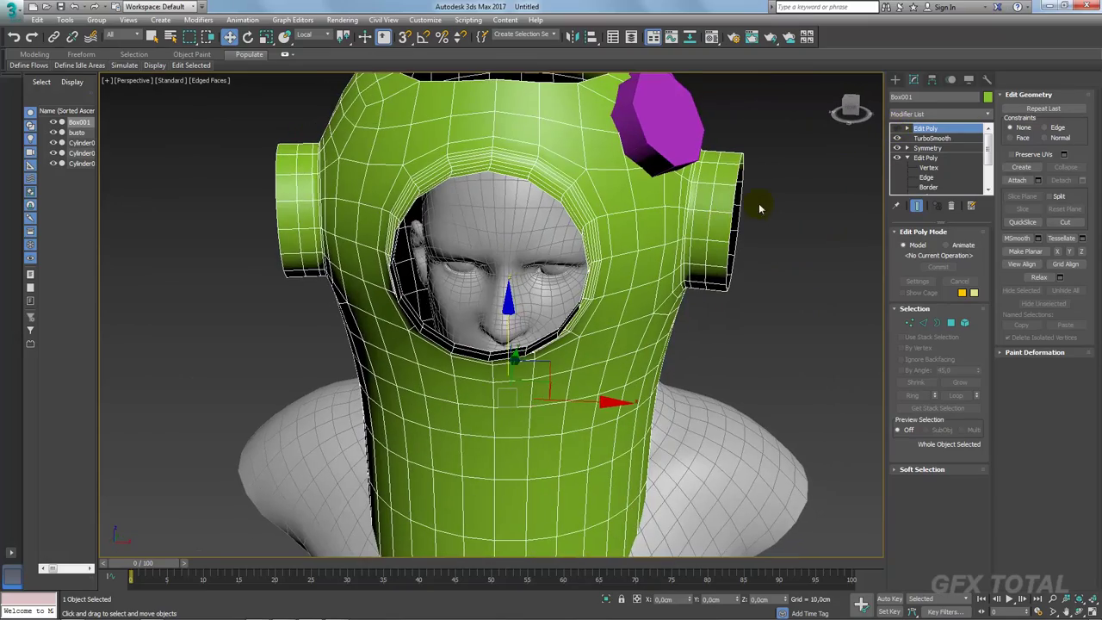
{"action": "middle_click_drag", "start_coordinate": [643, 259], "coordinate": [732, 235], "text": "alt"}
Step: Toggle the top Edit Poly on and off to compare the mesh with and without it
{"action": "left_click", "coordinate": [898, 128]}
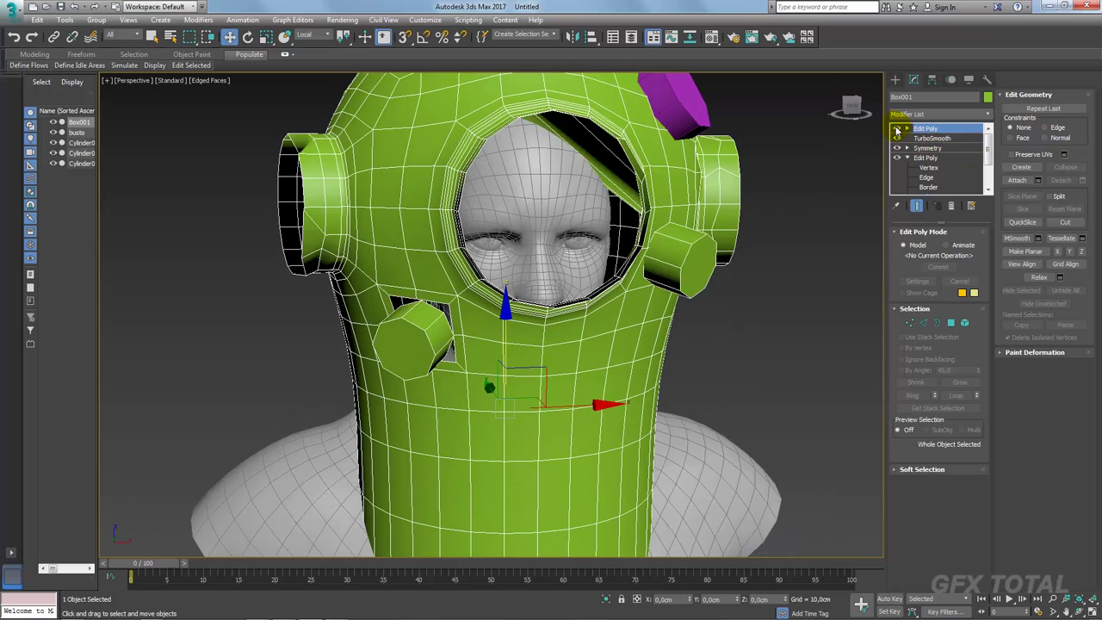
{"action": "left_click", "coordinate": [897, 128]}
{"action": "middle_click_drag", "start_coordinate": [852, 168], "coordinate": [759, 194], "text": "alt"}
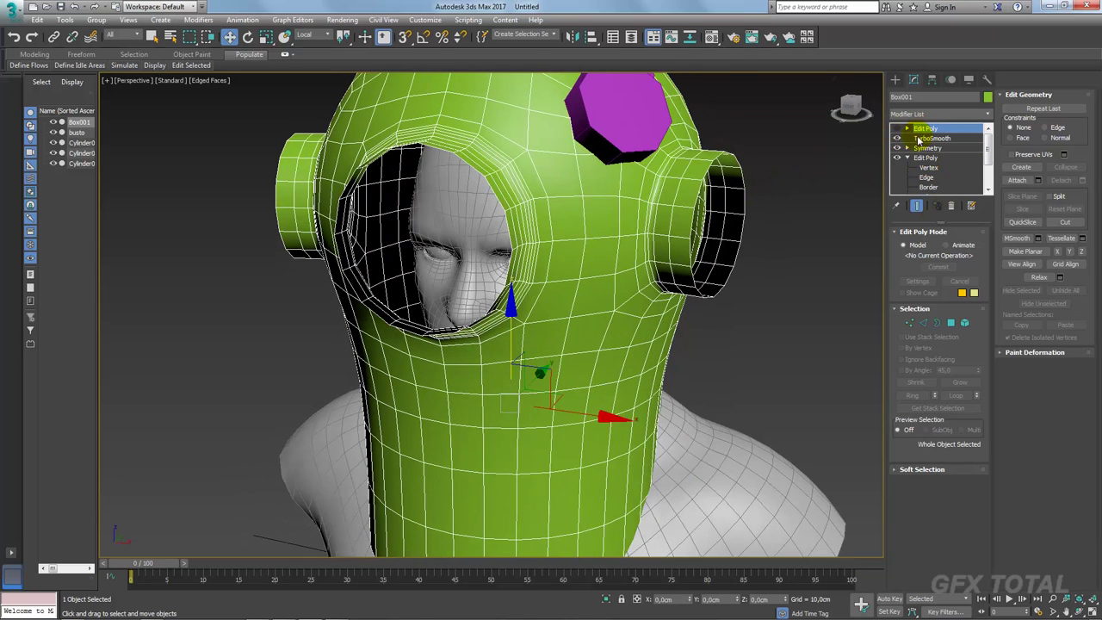
{"action": "left_click", "coordinate": [851, 108]}
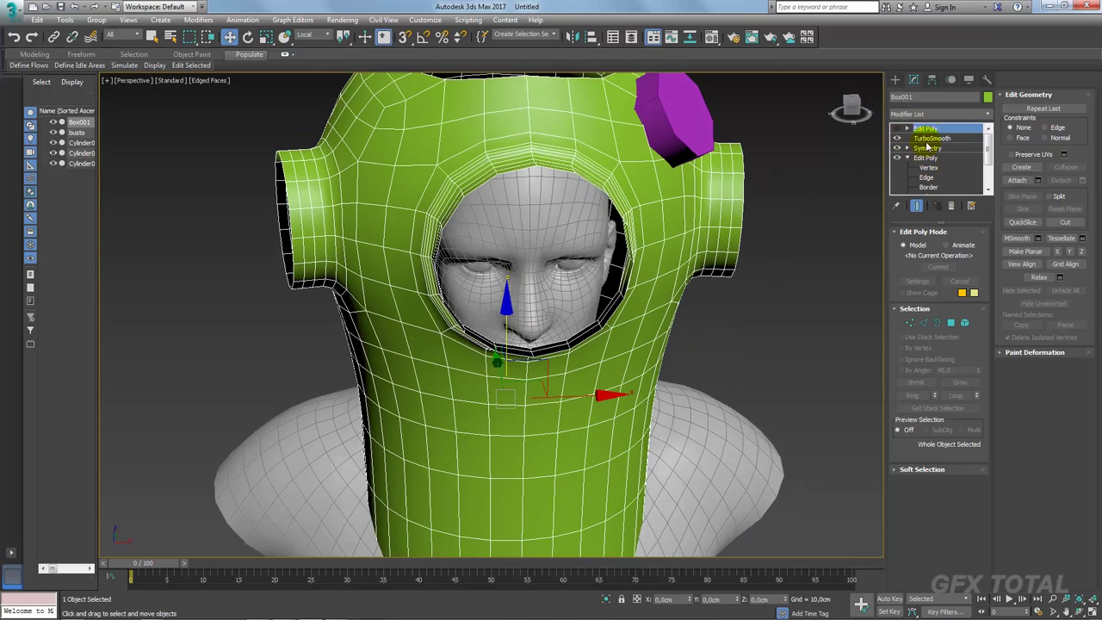
{"action": "left_click", "coordinate": [898, 129]}
{"action": "left_click", "coordinate": [898, 129]}
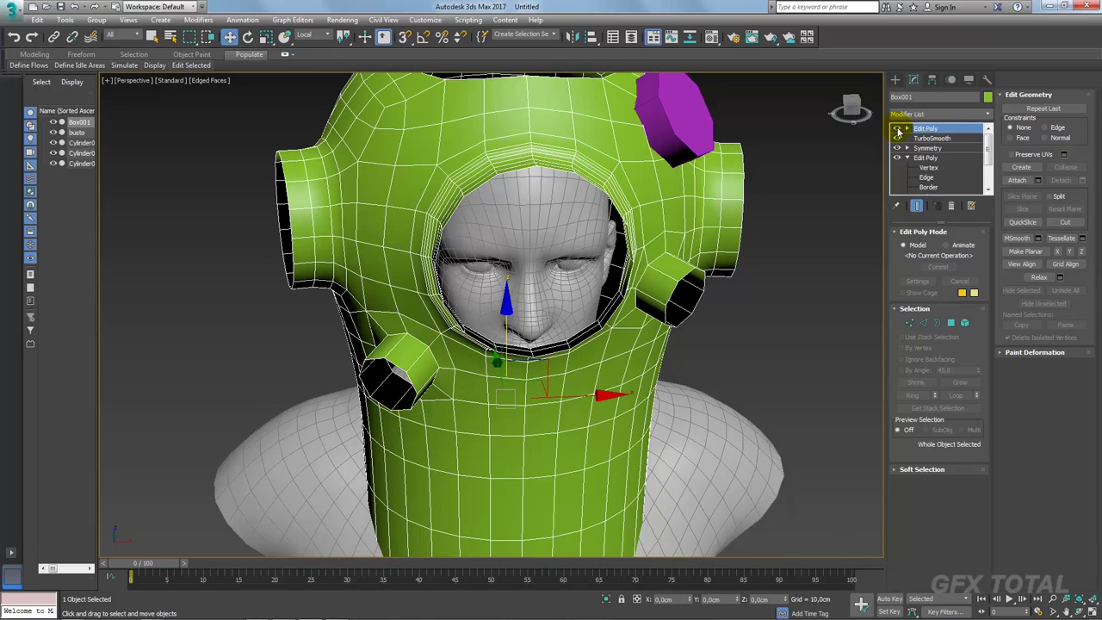
{"action": "left_click", "coordinate": [898, 129]}
{"action": "left_click", "coordinate": [898, 130]}
{"action": "middle_click_drag", "start_coordinate": [685, 214], "coordinate": [603, 226], "text": "alt"}
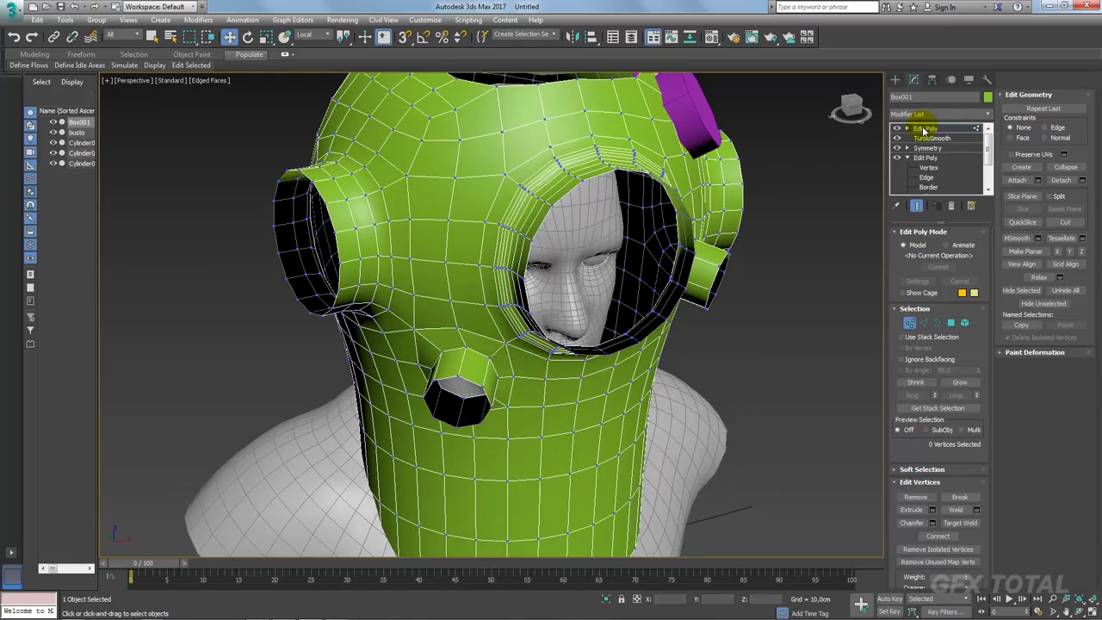
{"action": "mouse_move", "coordinate": [787, 202]}
{"action": "middle_mouse_down", "text": "alt"}
{"action": "mouse_move", "coordinate": [652, 245]}
{"action": "mouse_move", "coordinate": [726, 267]}
{"action": "mouse_move", "coordinate": [701, 300]}
{"action": "middle_mouse_up", "text": "alt"}
{"action": "scroll", "coordinate": [652, 246], "scroll_direction": "up", "scroll_amount": 3}
{"action": "scroll", "coordinate": [701, 301], "scroll_direction": "down", "scroll_amount": 2}
Step: Select the edge loop at the side tube's base and move it outward along the tube
{"action": "left_click", "coordinate": [923, 322]}
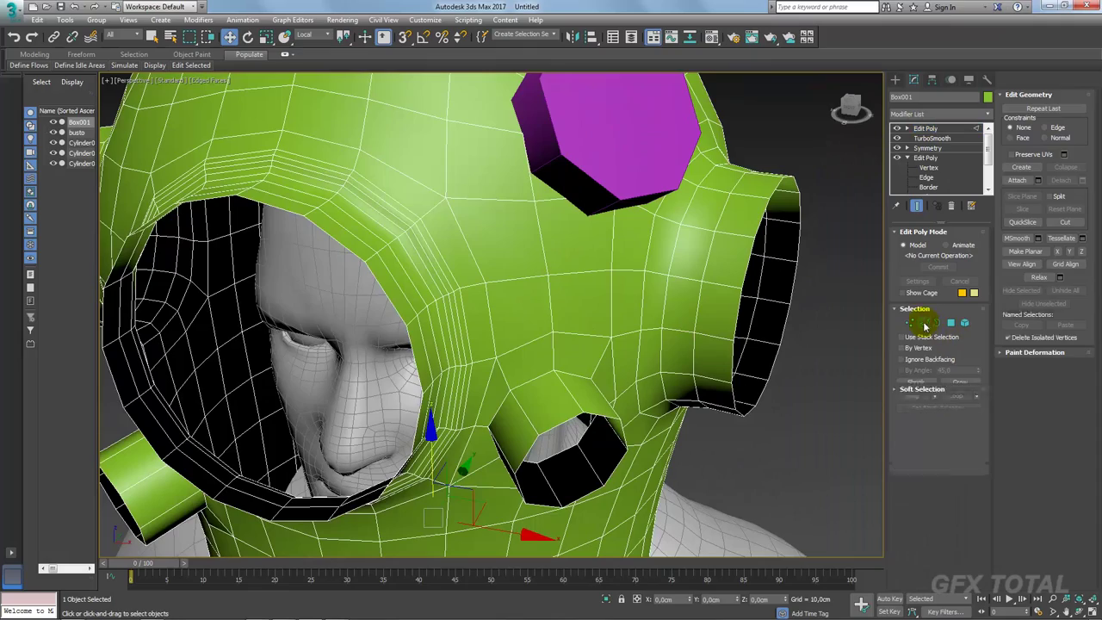
{"action": "double_click", "coordinate": [668, 267]}
{"action": "middle_click_drag", "start_coordinate": [668, 267], "coordinate": [790, 296], "text": "alt"}
{"action": "left_click_drag", "start_coordinate": [790, 295], "coordinate": [774, 295]}
{"action": "mouse_move", "coordinate": [774, 295]}
{"action": "middle_mouse_down", "text": "alt"}
{"action": "mouse_move", "coordinate": [731, 310]}
{"action": "mouse_move", "coordinate": [615, 301]}
{"action": "mouse_move", "coordinate": [630, 283]}
{"action": "middle_mouse_up", "text": "alt"}
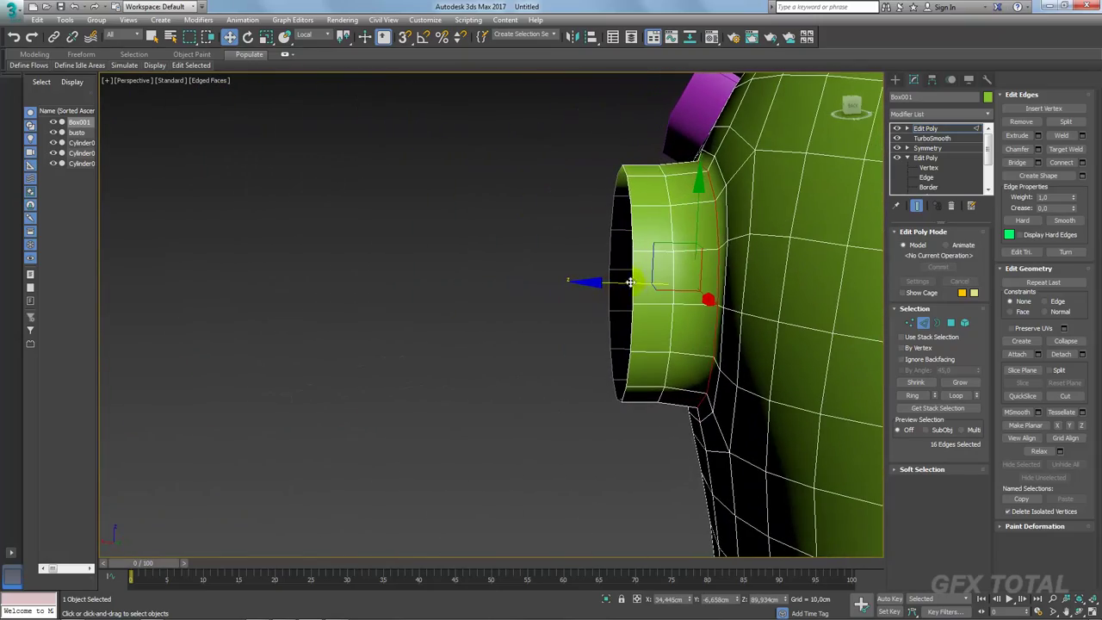
{"action": "middle_click_drag", "start_coordinate": [618, 321], "coordinate": [603, 297], "text": "alt"}
Step: Check the diving helmet reference photo, then return to the helmet view
{"action": "key", "text": "alt+Tab"}
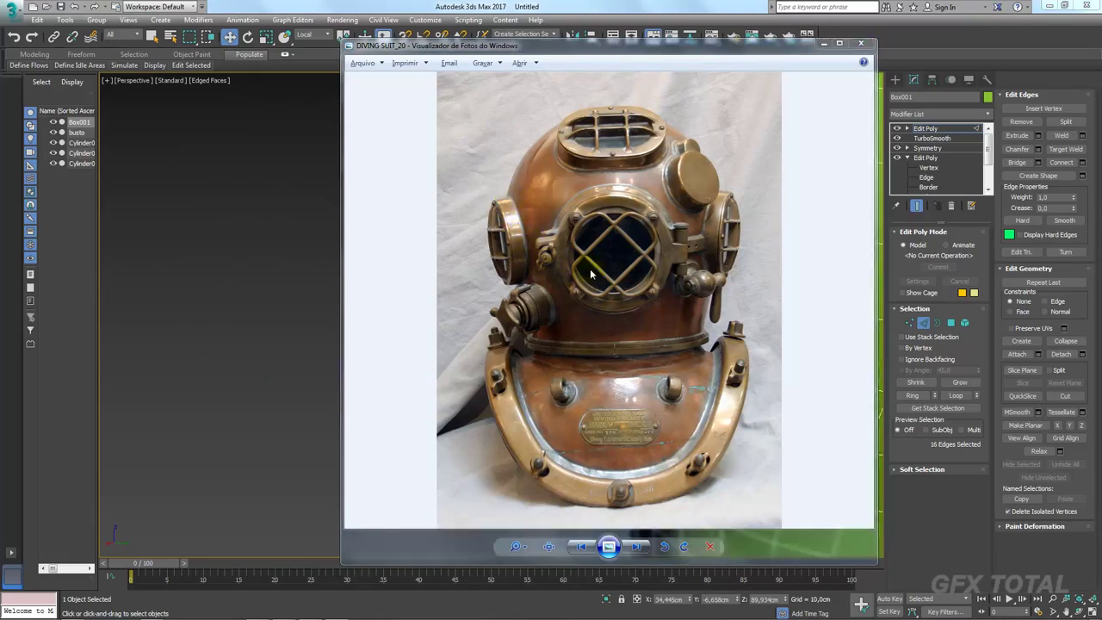
{"action": "key", "text": "alt+Tab"}
{"action": "middle_click_drag", "start_coordinate": [552, 249], "coordinate": [607, 306], "text": "alt"}
Step: Flatten the first side tube's rim loop using View Align and Make Planar
{"action": "scroll", "coordinate": [608, 306], "scroll_direction": "up", "scroll_amount": 1}
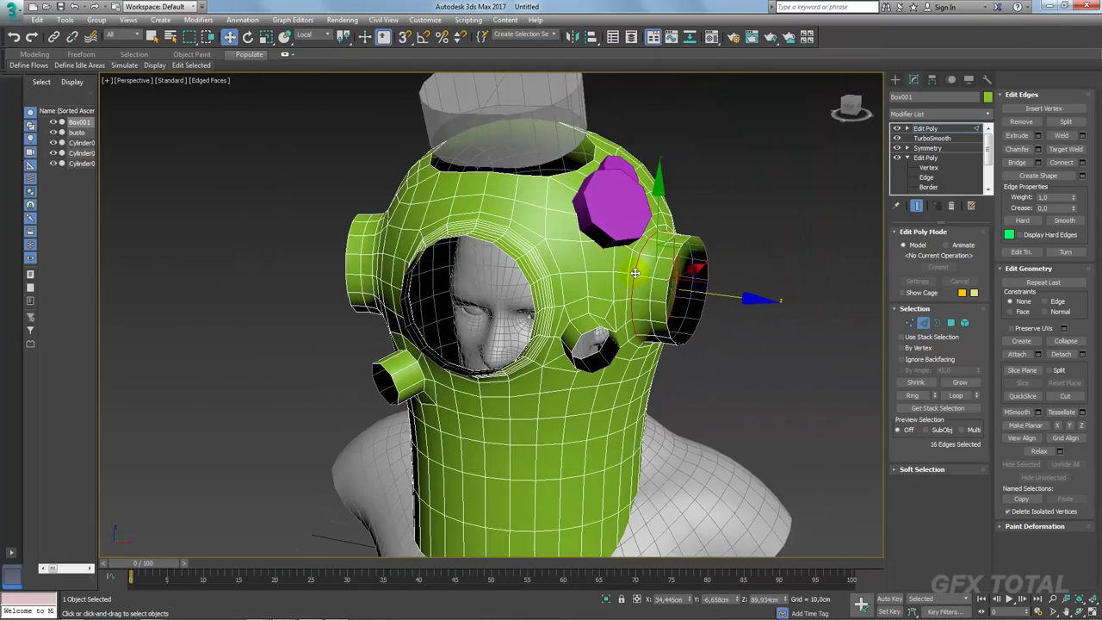
{"action": "scroll", "coordinate": [639, 272], "scroll_direction": "up", "scroll_amount": 2}
{"action": "scroll", "coordinate": [639, 272], "scroll_direction": "up", "scroll_amount": 1}
{"action": "scroll", "coordinate": [640, 272], "scroll_direction": "up", "scroll_amount": 1}
{"action": "mouse_move", "coordinate": [641, 272]}
{"action": "middle_mouse_down", "text": "alt"}
{"action": "mouse_move", "coordinate": [660, 278]}
{"action": "mouse_move", "coordinate": [583, 348]}
{"action": "mouse_move", "coordinate": [652, 352]}
{"action": "mouse_move", "coordinate": [613, 337]}
{"action": "middle_mouse_up", "text": "alt"}
{"action": "middle_click_drag", "start_coordinate": [687, 332], "coordinate": [696, 343], "text": "alt"}
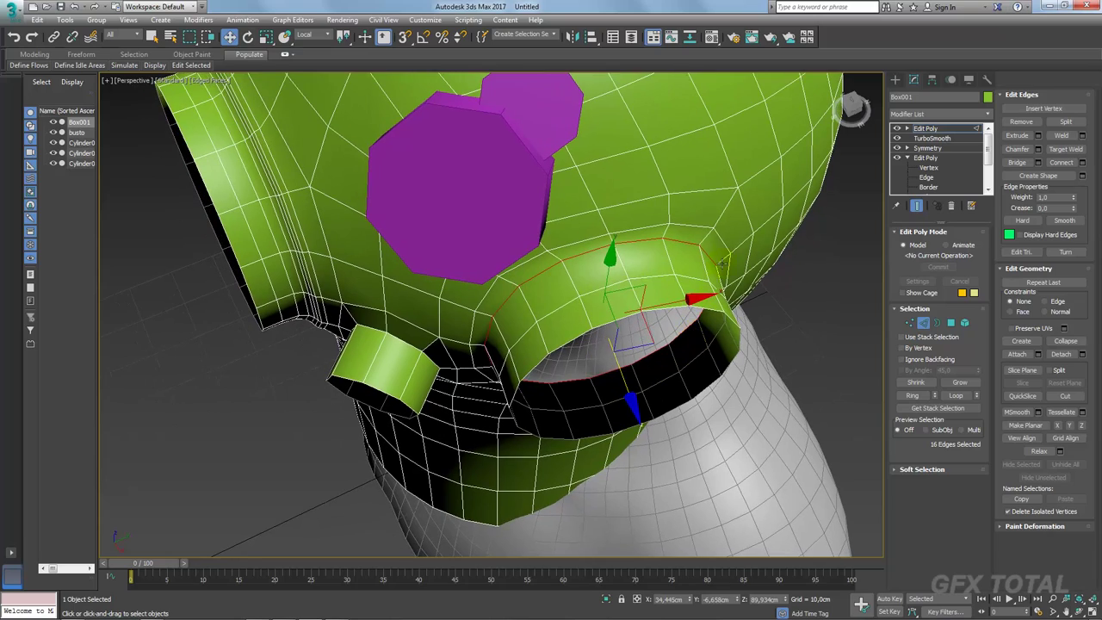
{"action": "mouse_move", "coordinate": [722, 263]}
{"action": "middle_mouse_down", "text": "alt"}
{"action": "mouse_move", "coordinate": [766, 373]}
{"action": "mouse_move", "coordinate": [861, 396]}
{"action": "middle_mouse_up", "text": "alt"}
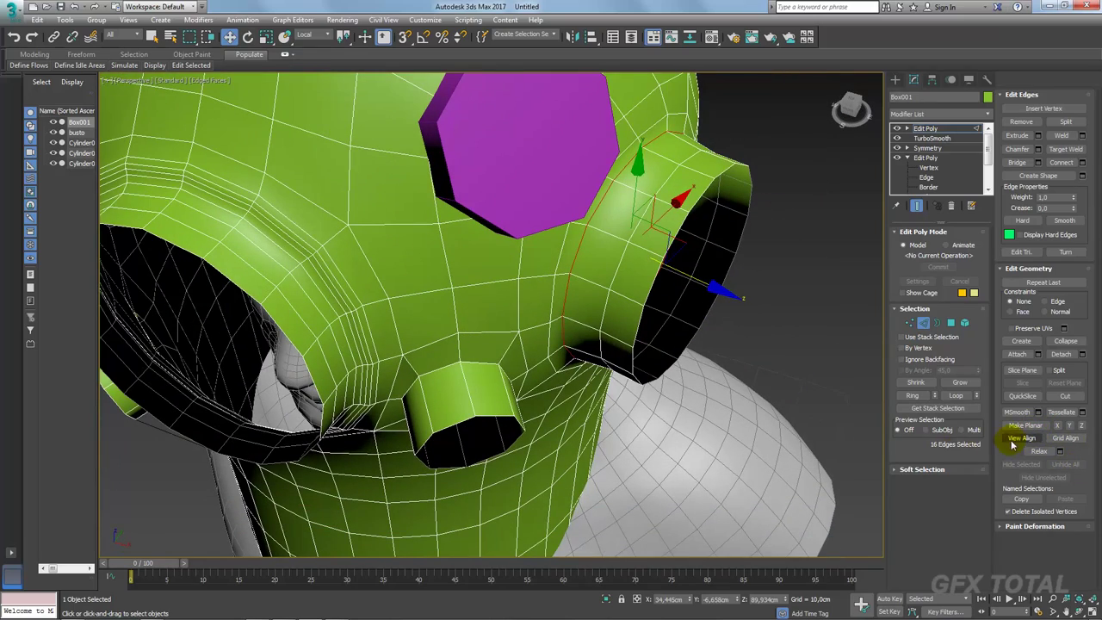
{"action": "left_click", "coordinate": [1023, 440]}
{"action": "mouse_move", "coordinate": [874, 392]}
{"action": "middle_mouse_down", "text": "alt"}
{"action": "mouse_move", "coordinate": [785, 365]}
{"action": "mouse_move", "coordinate": [727, 319]}
{"action": "middle_mouse_up", "text": "alt"}
{"action": "left_click", "coordinate": [1022, 428]}
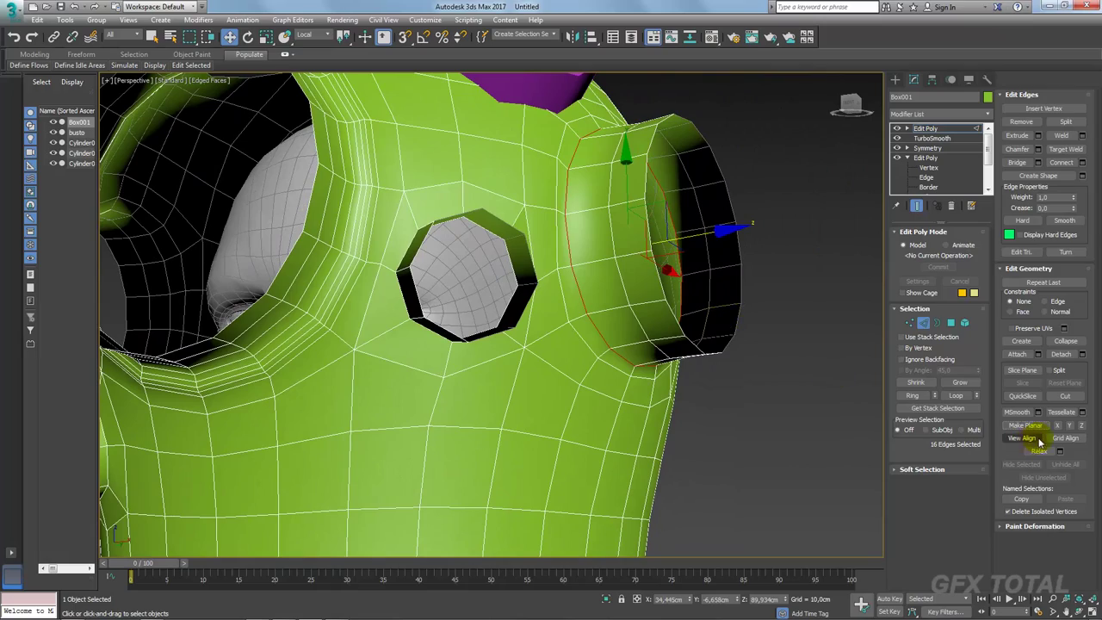
{"action": "left_click", "coordinate": [1038, 438]}
{"action": "middle_click_drag", "start_coordinate": [809, 422], "coordinate": [719, 385], "text": "alt"}
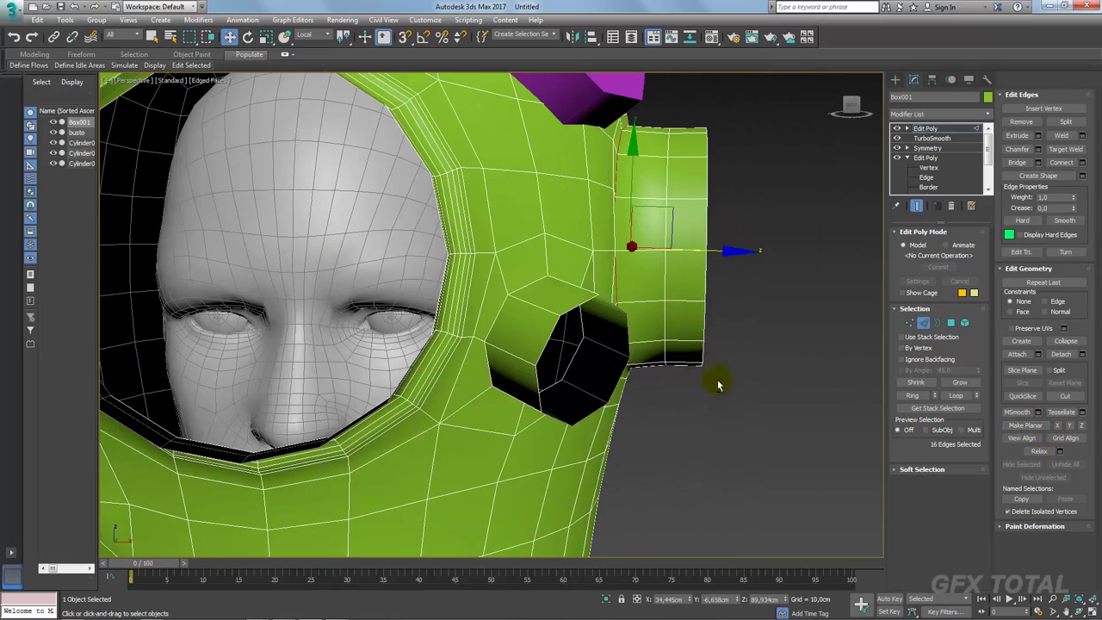
{"action": "left_click", "coordinate": [1019, 426]}
Step: Select the other tube's rim loop, flatten it to the view, and nudge it outward
{"action": "mouse_move", "coordinate": [823, 342]}
{"action": "middle_mouse_down", "text": "alt"}
{"action": "mouse_move", "coordinate": [800, 370]}
{"action": "mouse_move", "coordinate": [812, 367]}
{"action": "mouse_move", "coordinate": [801, 342]}
{"action": "middle_mouse_up", "text": "alt"}
{"action": "mouse_move", "coordinate": [687, 274]}
{"action": "middle_mouse_down"}
{"action": "mouse_move", "coordinate": [699, 261]}
{"action": "mouse_move", "coordinate": [517, 259]}
{"action": "middle_mouse_up"}
{"action": "scroll", "coordinate": [700, 261], "scroll_direction": "down", "scroll_amount": 5}
{"action": "scroll", "coordinate": [517, 258], "scroll_direction": "up", "scroll_amount": 5}
{"action": "double_click", "coordinate": [509, 269]}
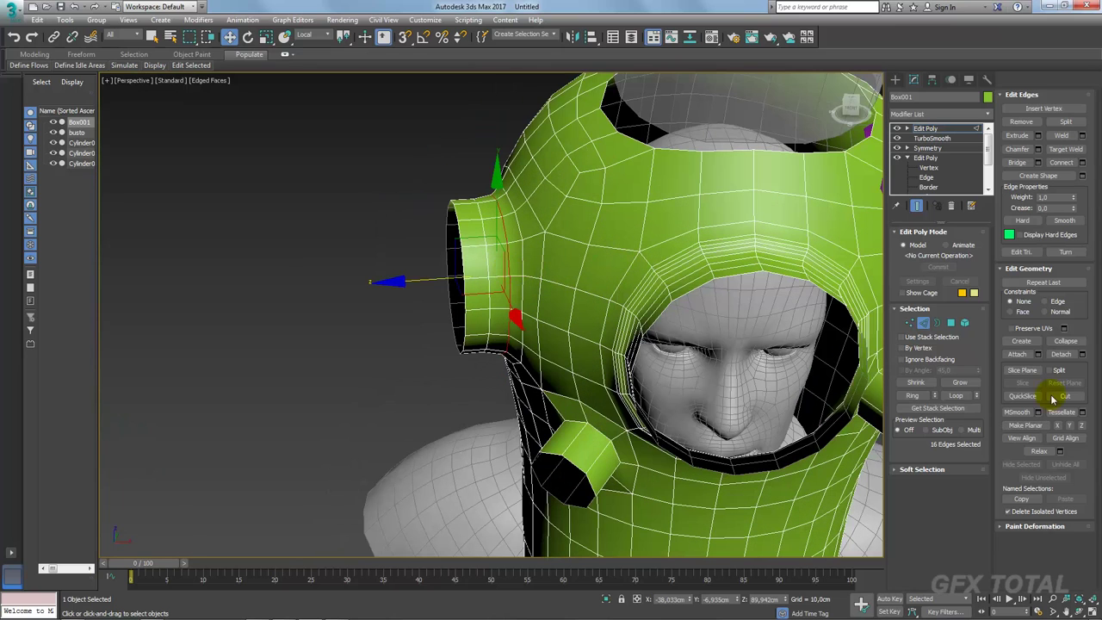
{"action": "left_click", "coordinate": [1030, 437]}
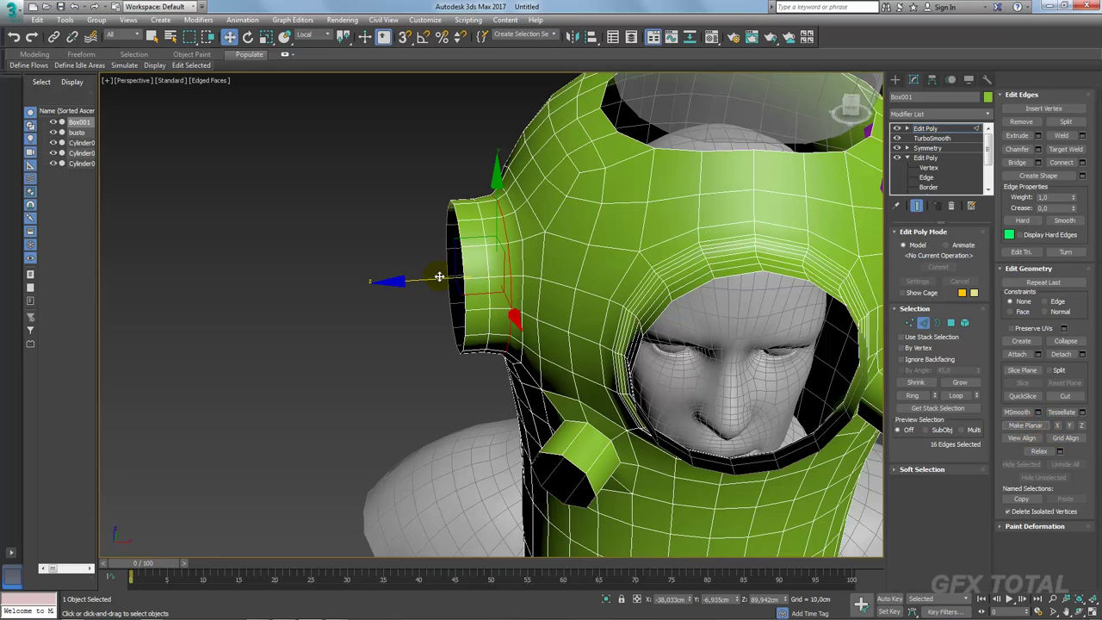
{"action": "left_click_drag", "start_coordinate": [427, 280], "coordinate": [432, 280]}
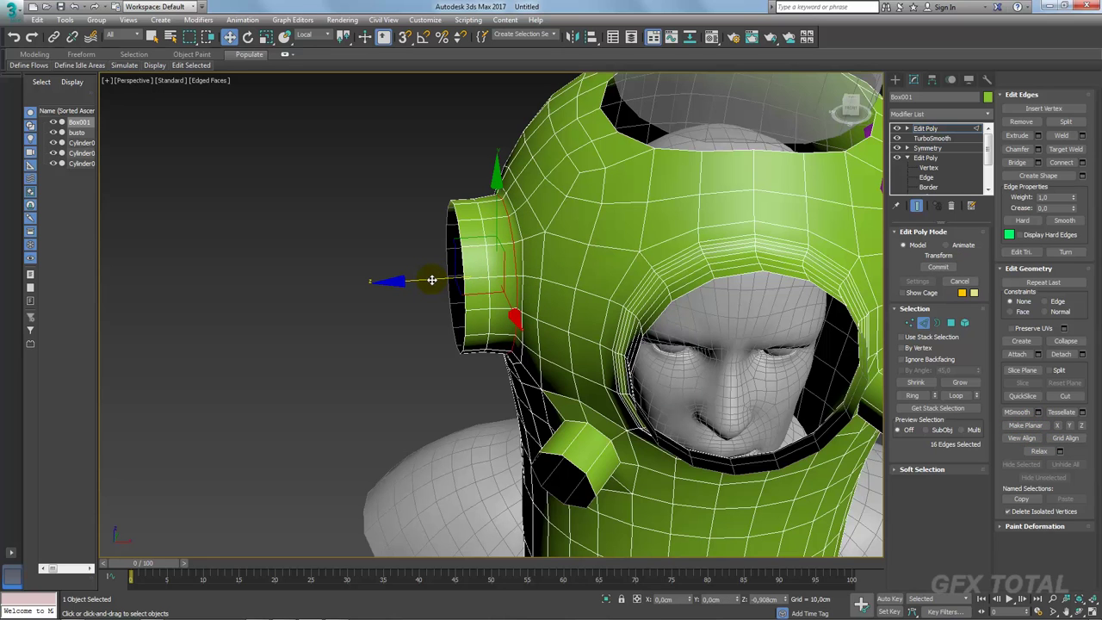
{"action": "mouse_move", "coordinate": [432, 280]}
{"action": "middle_mouse_down", "text": "alt"}
{"action": "mouse_move", "coordinate": [485, 242]}
{"action": "mouse_move", "coordinate": [547, 276]}
{"action": "mouse_move", "coordinate": [520, 281]}
{"action": "middle_mouse_up", "text": "alt"}
{"action": "scroll", "coordinate": [484, 239], "scroll_direction": "up", "scroll_amount": 3}
{"action": "scroll", "coordinate": [530, 280], "scroll_direction": "down", "scroll_amount": 3}
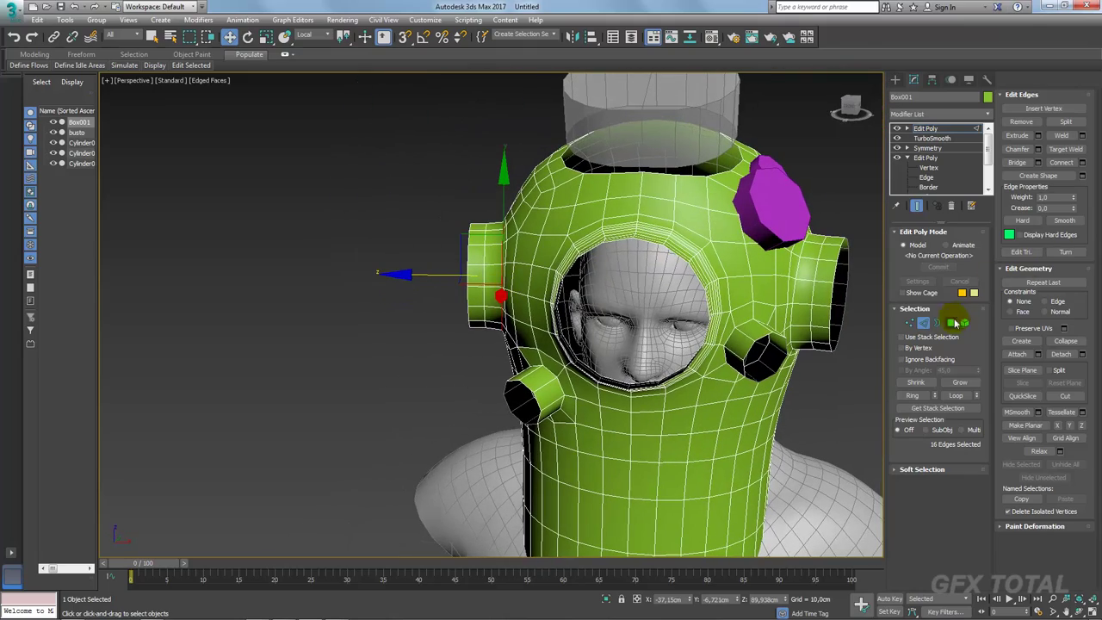
Step: Select the border of the round side opening and cap it
{"action": "left_click", "coordinate": [938, 323]}
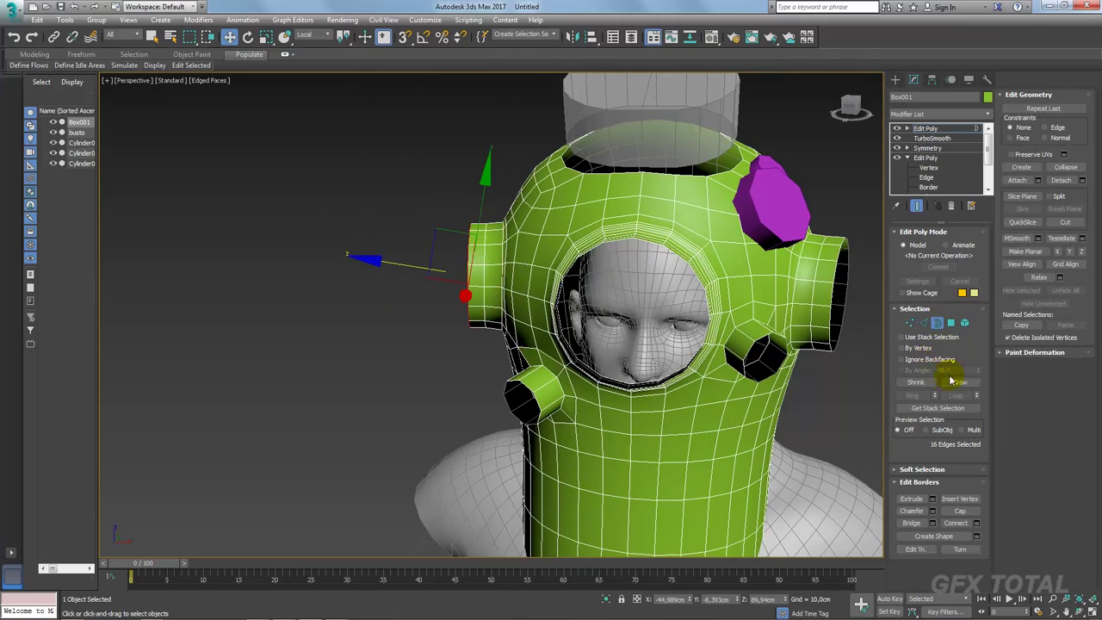
{"action": "left_click", "coordinate": [951, 323], "text": "ctrl"}
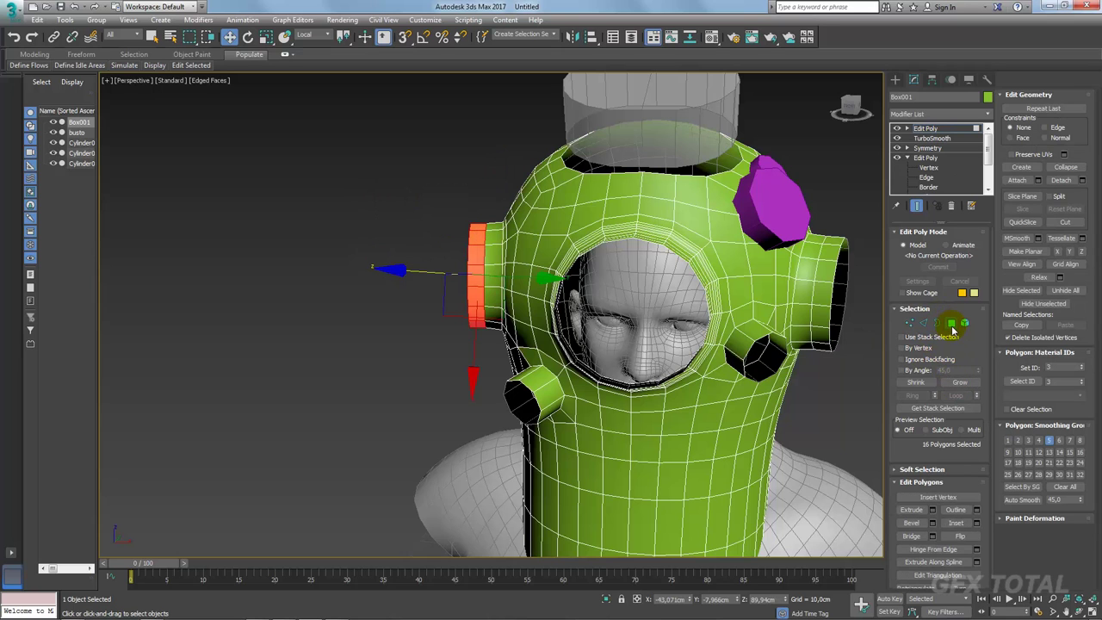
{"action": "left_click", "coordinate": [857, 301]}
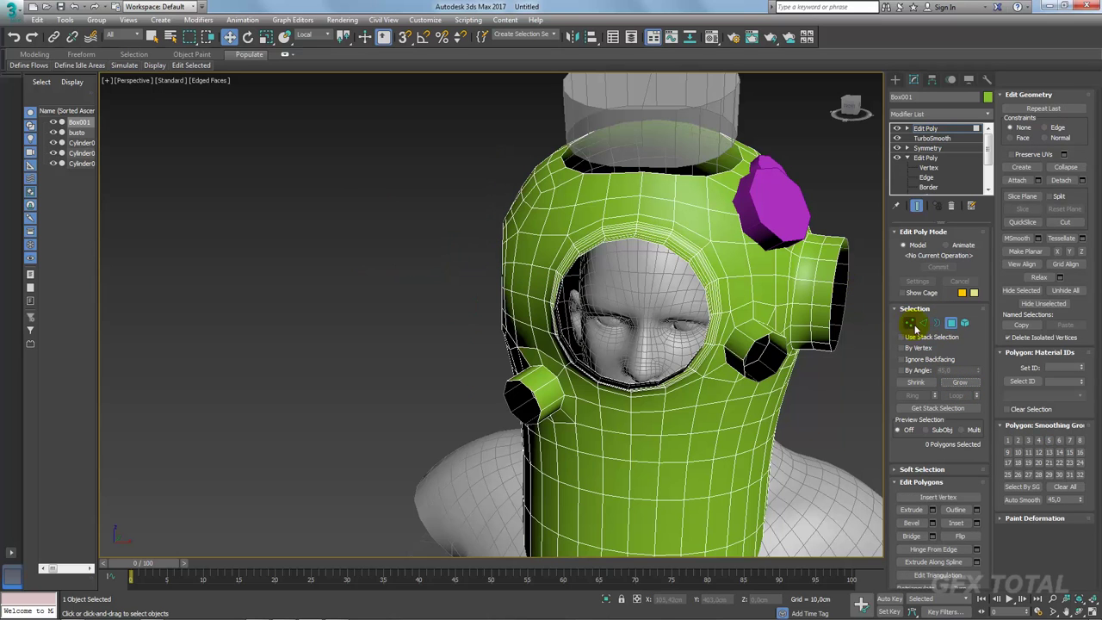
{"action": "left_click", "coordinate": [938, 323]}
{"action": "left_click_drag", "start_coordinate": [390, 212], "coordinate": [517, 275]}
{"action": "middle_click_drag", "start_coordinate": [517, 302], "coordinate": [603, 292], "text": "alt"}
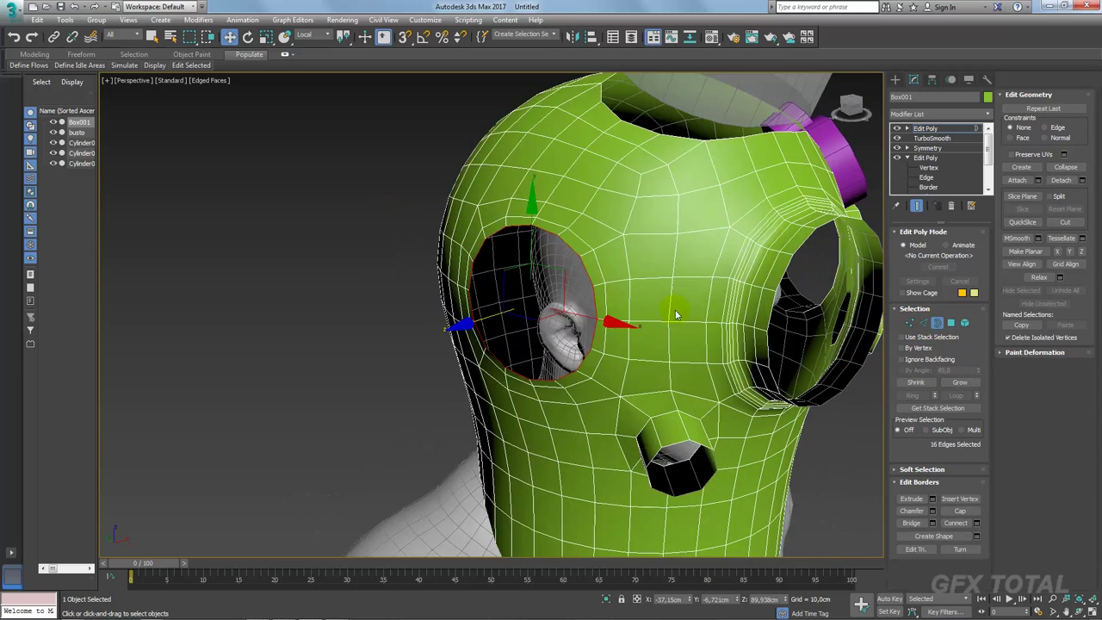
{"action": "left_click", "coordinate": [960, 511]}
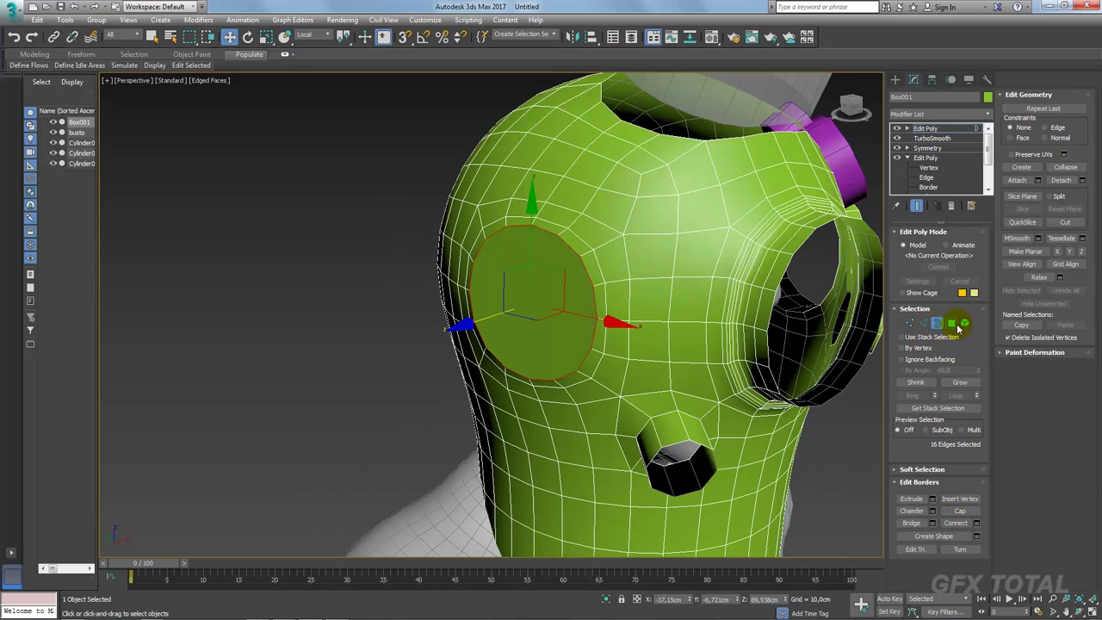
Step: Extrude the new cap polygon outward by 4,373cm
{"action": "left_click", "coordinate": [953, 323]}
{"action": "left_click", "coordinate": [555, 306]}
{"action": "left_click", "coordinate": [932, 509]}
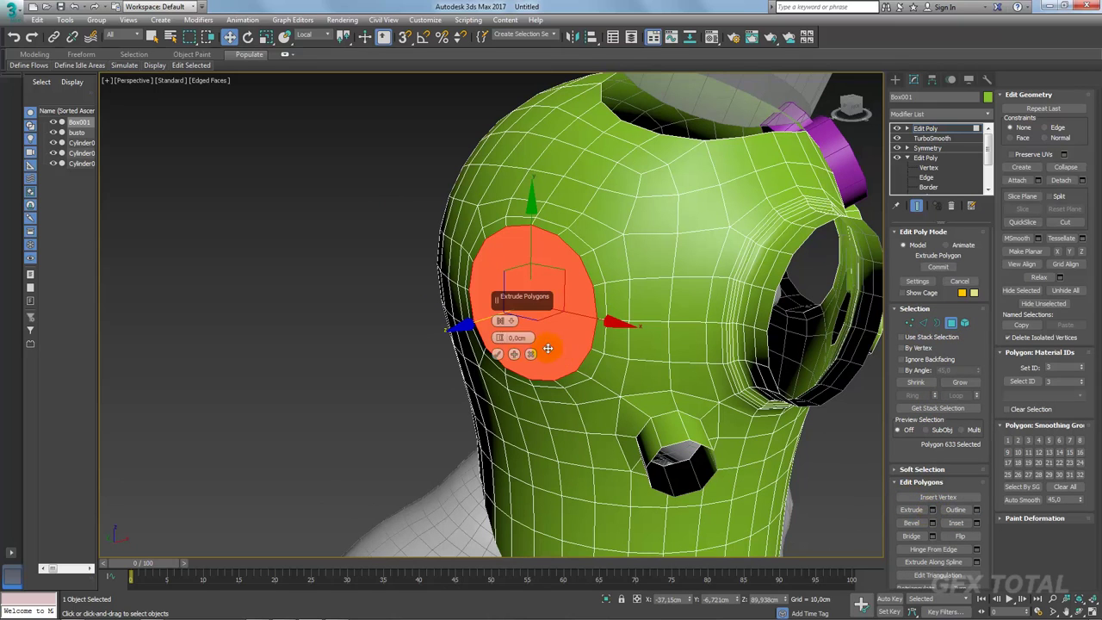
{"action": "middle_click_drag", "start_coordinate": [504, 343], "coordinate": [517, 327], "text": "alt"}
{"action": "left_click_drag", "start_coordinate": [499, 337], "coordinate": [500, 310]}
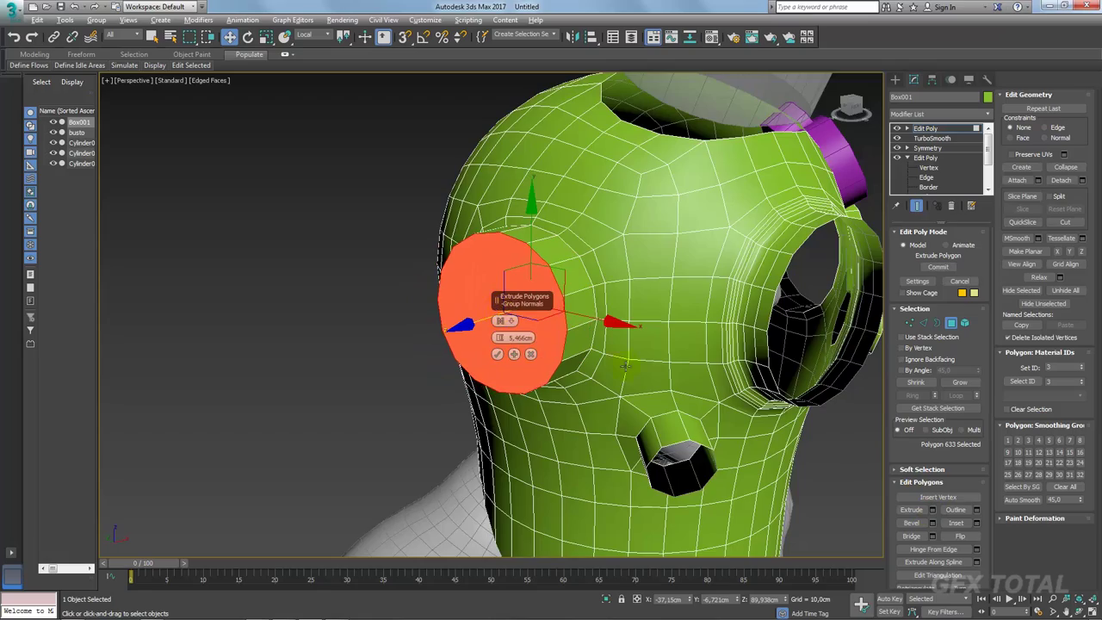
{"action": "middle_click_drag", "start_coordinate": [517, 327], "coordinate": [561, 359], "text": "alt"}
{"action": "left_click_drag", "start_coordinate": [500, 337], "coordinate": [500, 343]}
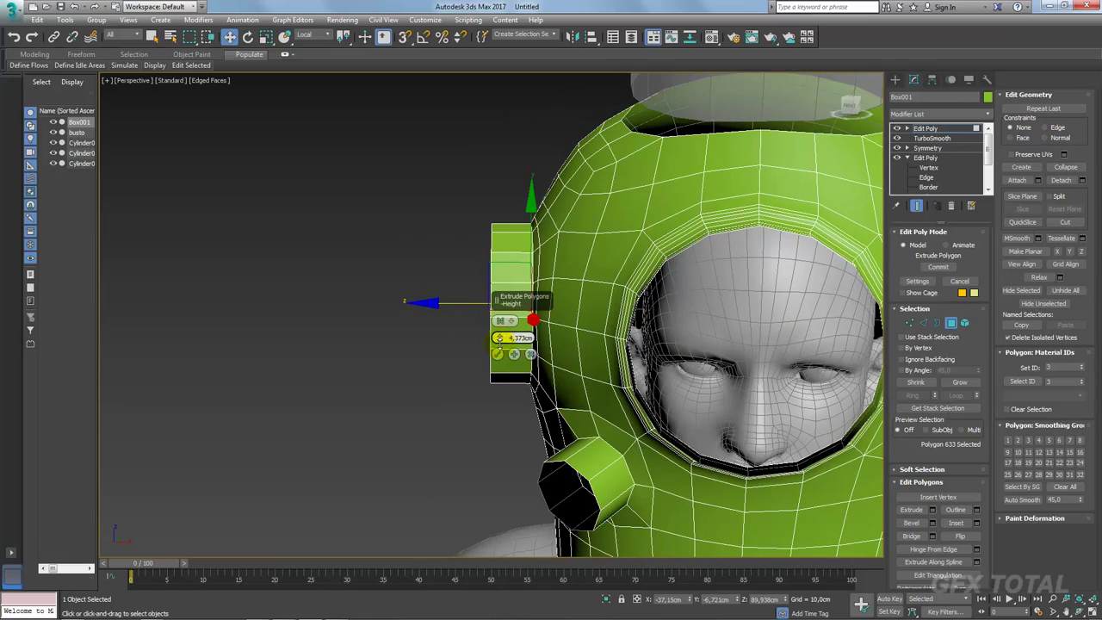
{"action": "left_click", "coordinate": [496, 354]}
{"action": "mouse_move", "coordinate": [497, 354]}
{"action": "middle_mouse_down", "text": "alt"}
{"action": "mouse_move", "coordinate": [583, 379]}
{"action": "mouse_move", "coordinate": [516, 310]}
{"action": "middle_mouse_up", "text": "alt"}
{"action": "scroll", "coordinate": [516, 310], "scroll_direction": "down", "scroll_amount": 3}
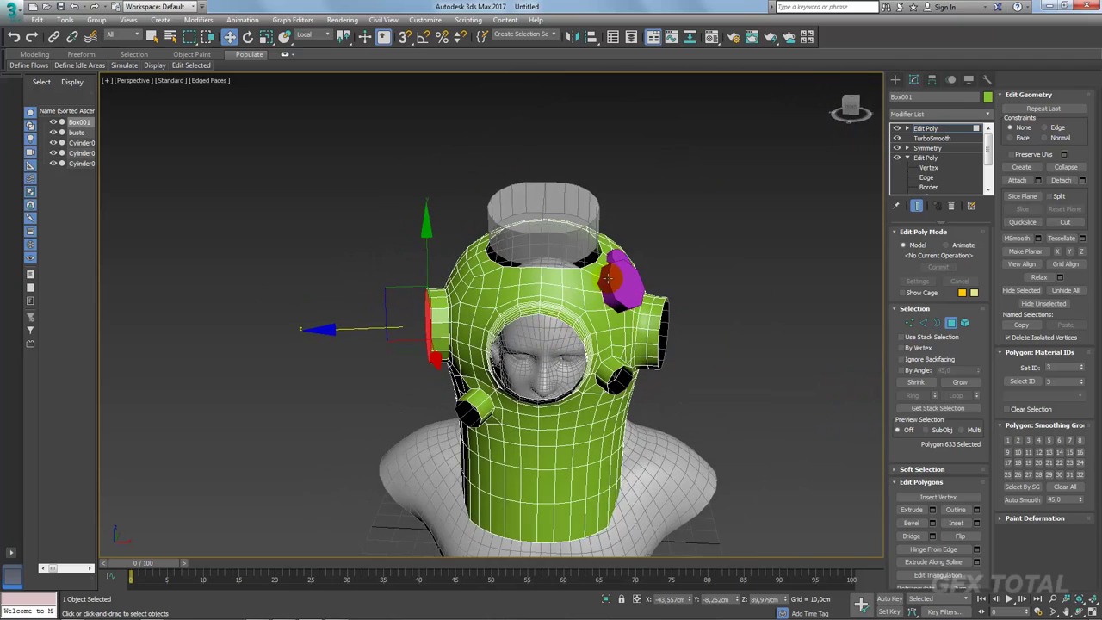
{"action": "scroll", "coordinate": [512, 299], "scroll_direction": "up", "scroll_amount": 2}
Step: Add a Symmetry modifier above the top Edit Poly with Mirror Axis X and Flip ticked
{"action": "left_click", "coordinate": [927, 129]}
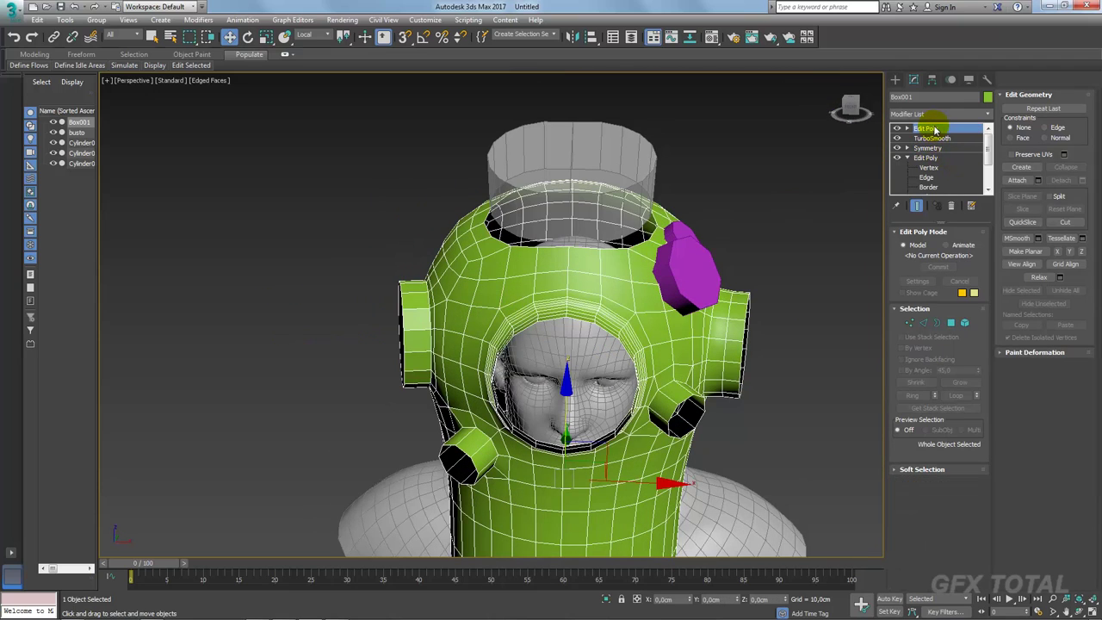
{"action": "left_click", "coordinate": [989, 115]}
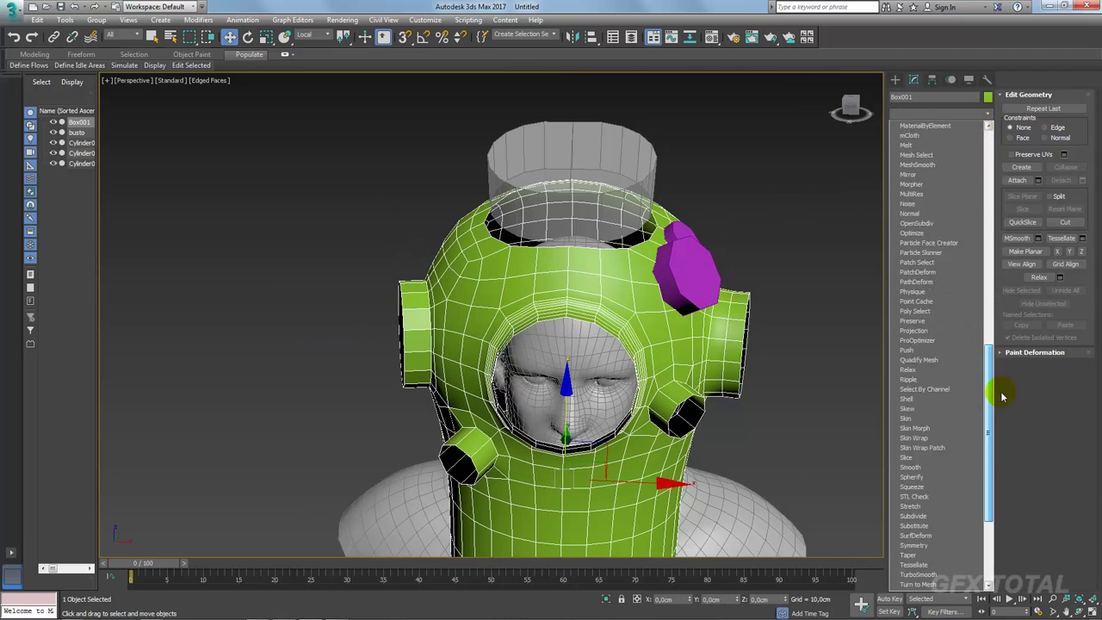
{"action": "left_click_drag", "start_coordinate": [989, 382], "coordinate": [989, 482]}
{"action": "left_click", "coordinate": [915, 408]}
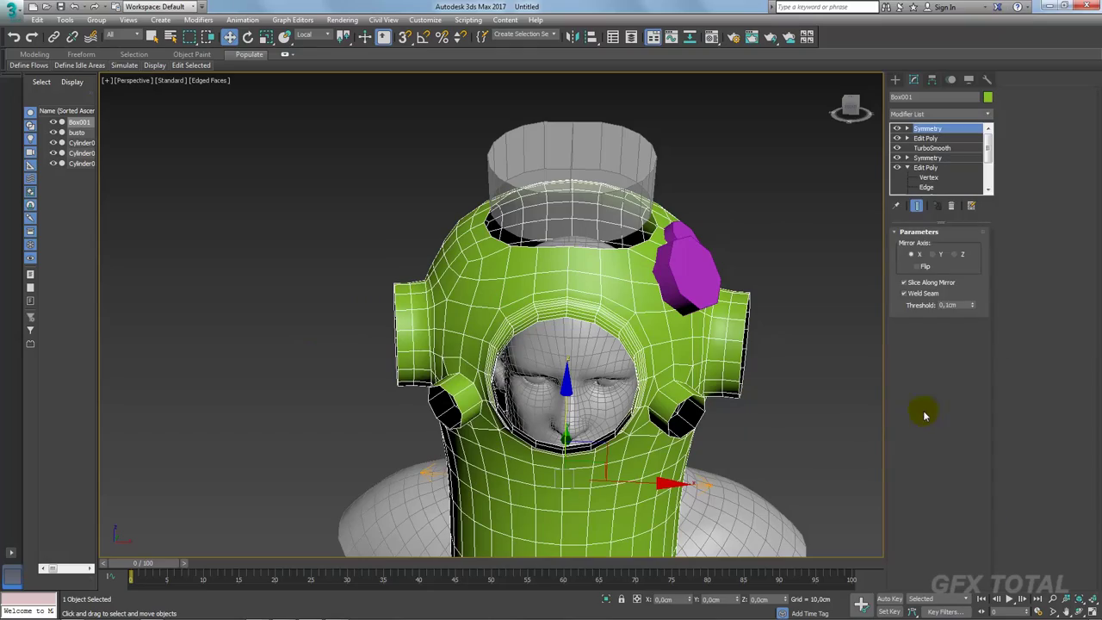
{"action": "left_click", "coordinate": [925, 270]}
Step: Orbit around the mirrored helmet, then bring up the diving-helmet reference photo
{"action": "mouse_move", "coordinate": [571, 322]}
{"action": "middle_mouse_down", "text": "alt"}
{"action": "mouse_move", "coordinate": [645, 317]}
{"action": "mouse_move", "coordinate": [536, 308]}
{"action": "mouse_move", "coordinate": [485, 275]}
{"action": "middle_mouse_up", "text": "alt"}
{"action": "scroll", "coordinate": [622, 253], "scroll_direction": "up", "scroll_amount": 3}
{"action": "middle_click_drag", "start_coordinate": [623, 253], "coordinate": [584, 236], "text": "alt"}
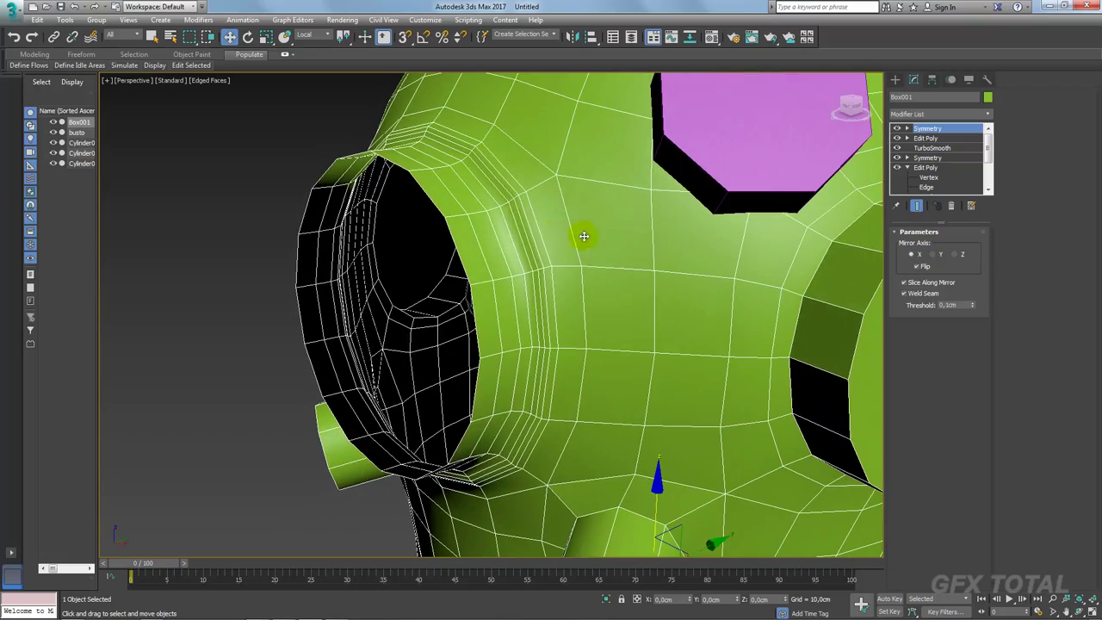
{"action": "mouse_move", "coordinate": [536, 274]}
{"action": "middle_mouse_down", "text": "alt"}
{"action": "mouse_move", "coordinate": [660, 308]}
{"action": "mouse_move", "coordinate": [517, 209]}
{"action": "mouse_move", "coordinate": [544, 251]}
{"action": "mouse_move", "coordinate": [603, 258]}
{"action": "middle_mouse_up", "text": "alt"}
{"action": "mouse_move", "coordinate": [655, 284]}
{"action": "middle_mouse_down", "text": "alt"}
{"action": "mouse_move", "coordinate": [603, 292]}
{"action": "mouse_move", "coordinate": [614, 308]}
{"action": "middle_mouse_up", "text": "alt"}
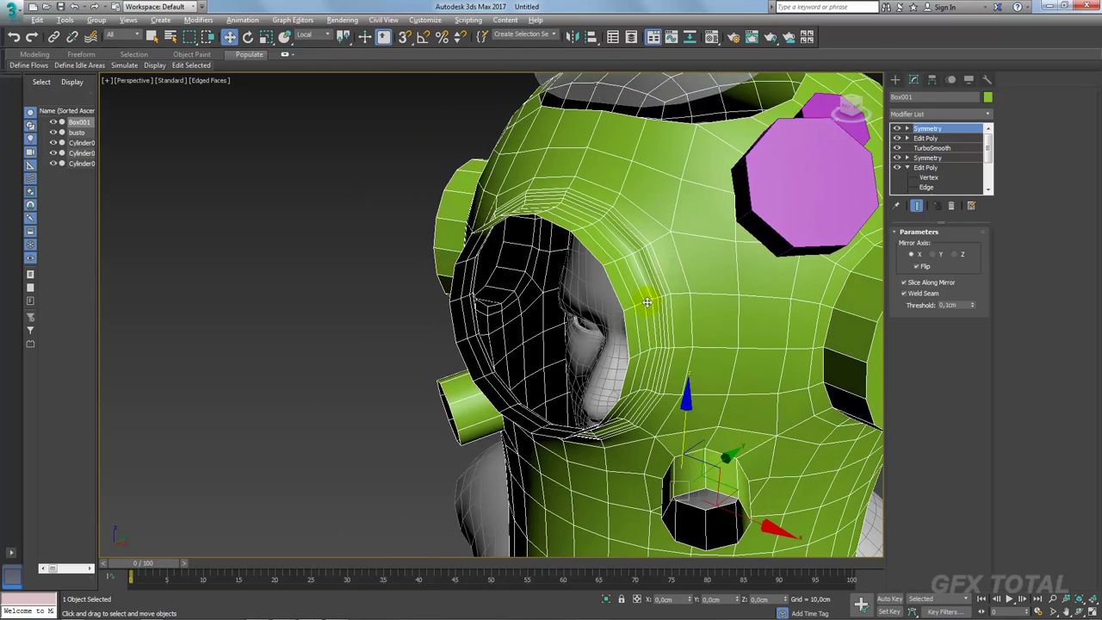
{"action": "key", "text": "alt+Tab"}
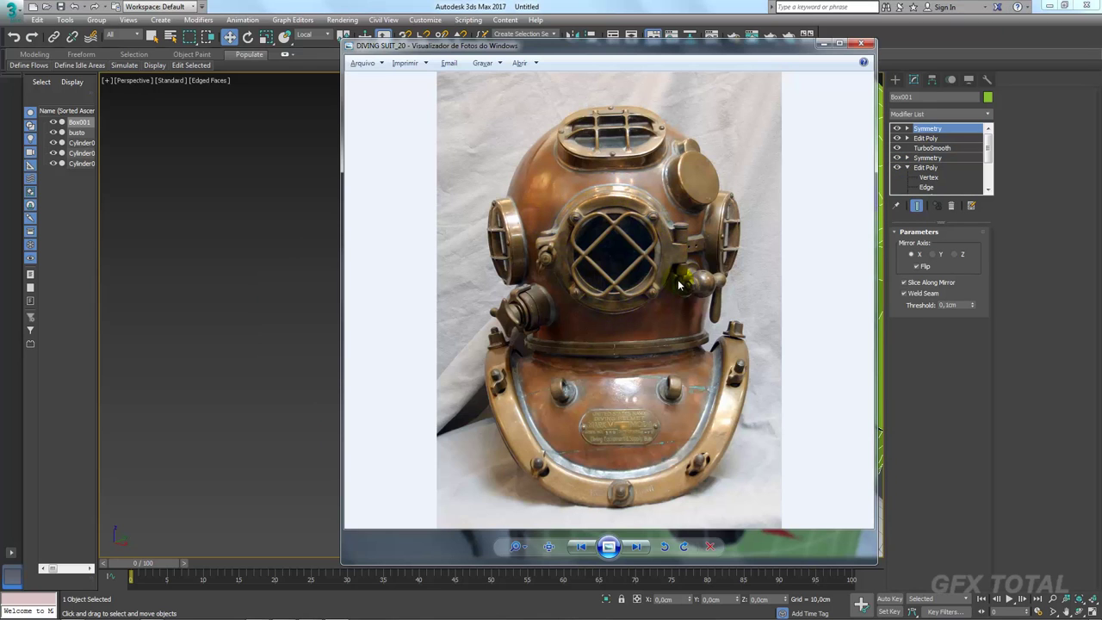
Step: Compare the green helmet against the diving-helmet reference photo, then select the top collar cylinder
{"action": "key", "text": "alt+Tab"}
{"action": "middle_click_drag", "start_coordinate": [679, 284], "coordinate": [638, 373], "text": "alt"}
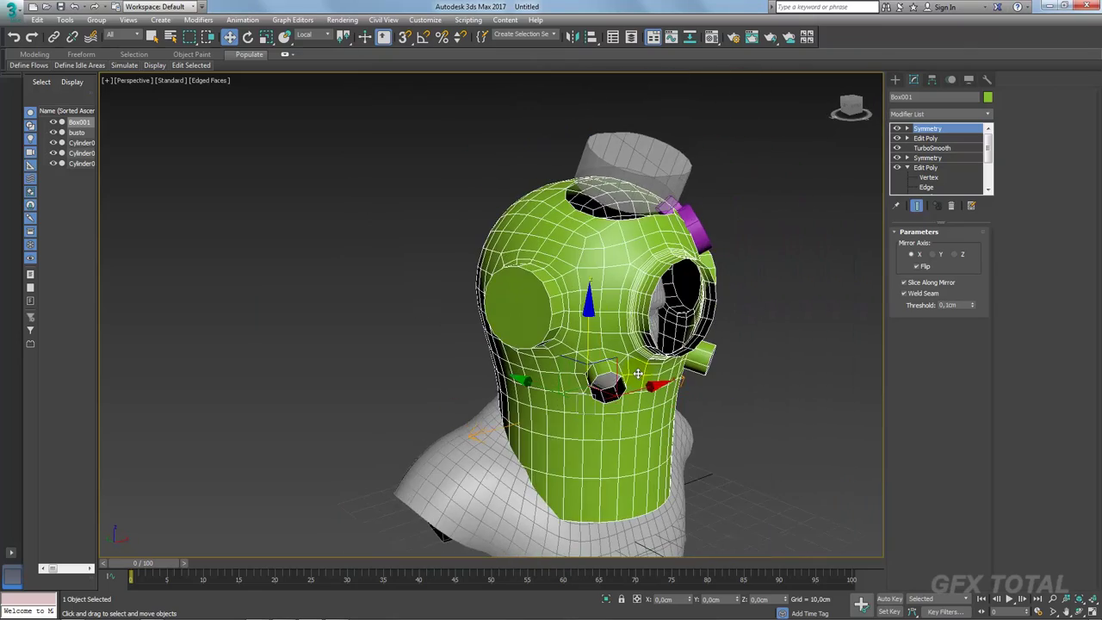
{"action": "key", "text": "alt+Tab"}
{"action": "key", "text": "alt+Tab"}
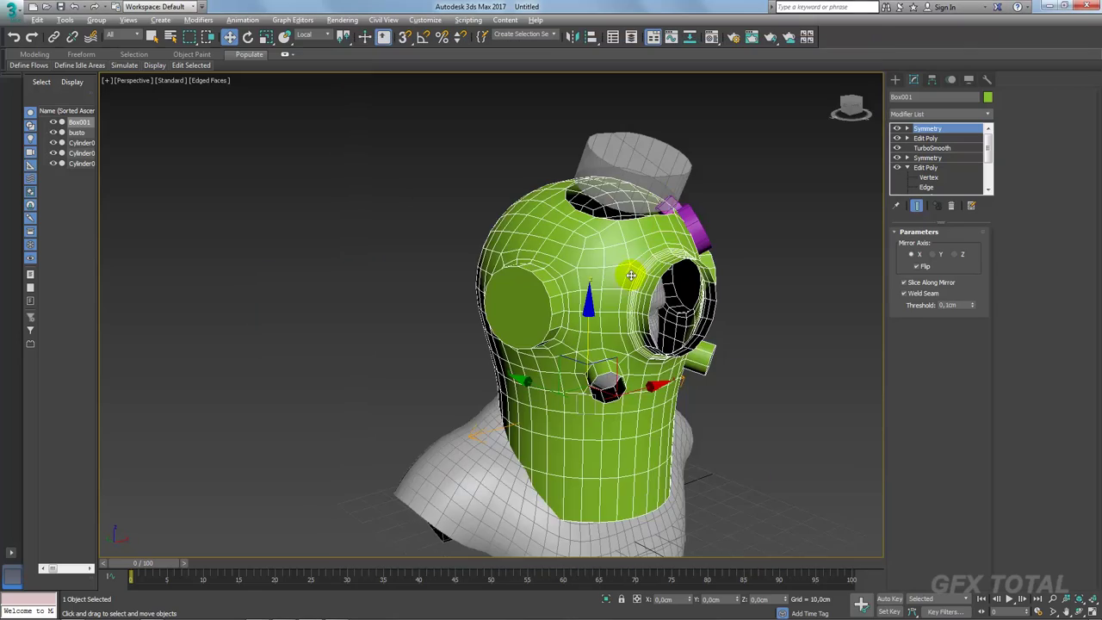
{"action": "key", "text": "alt+Tab"}
{"action": "key", "text": "alt+Tab"}
{"action": "scroll", "coordinate": [643, 262], "scroll_direction": "up", "scroll_amount": 5}
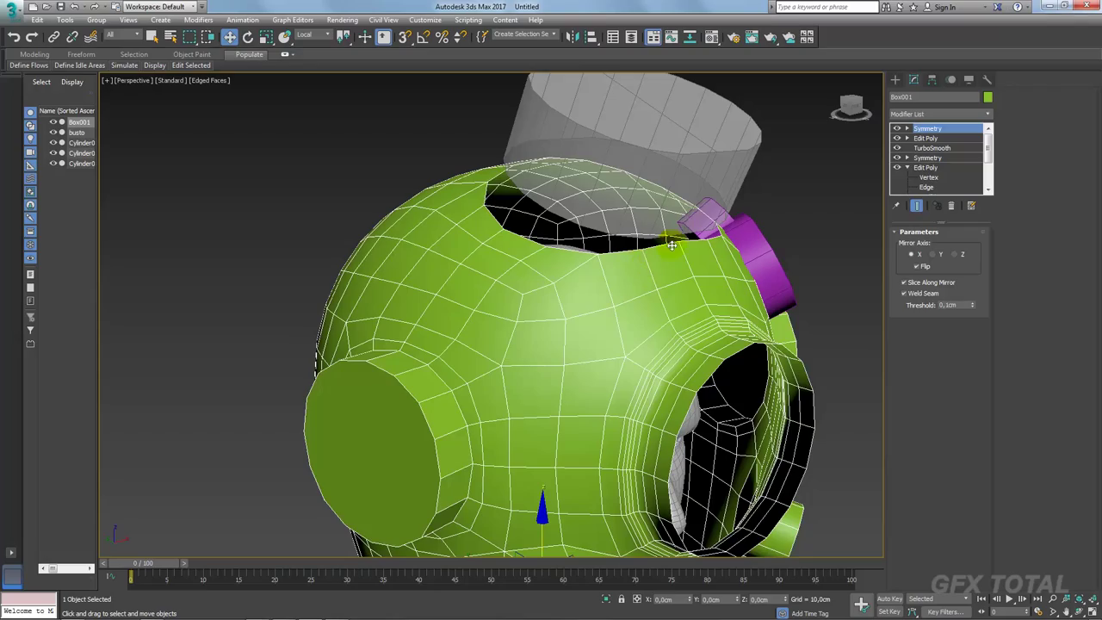
{"action": "left_click", "coordinate": [671, 245]}
{"action": "mouse_move", "coordinate": [671, 245]}
{"action": "middle_mouse_down", "text": "alt"}
{"action": "mouse_move", "coordinate": [669, 275]}
{"action": "mouse_move", "coordinate": [644, 248]}
{"action": "middle_mouse_up", "text": "alt"}
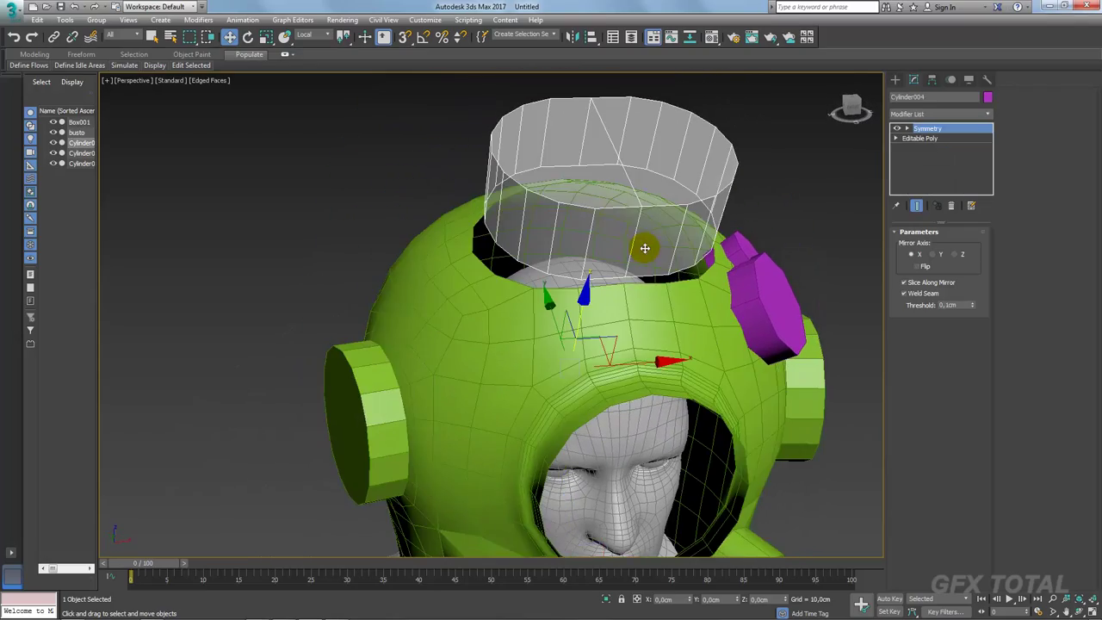
Step: Try deleting the collar's top cap polygons below its Symmetry modifier, then undo it
{"action": "left_click", "coordinate": [897, 138]}
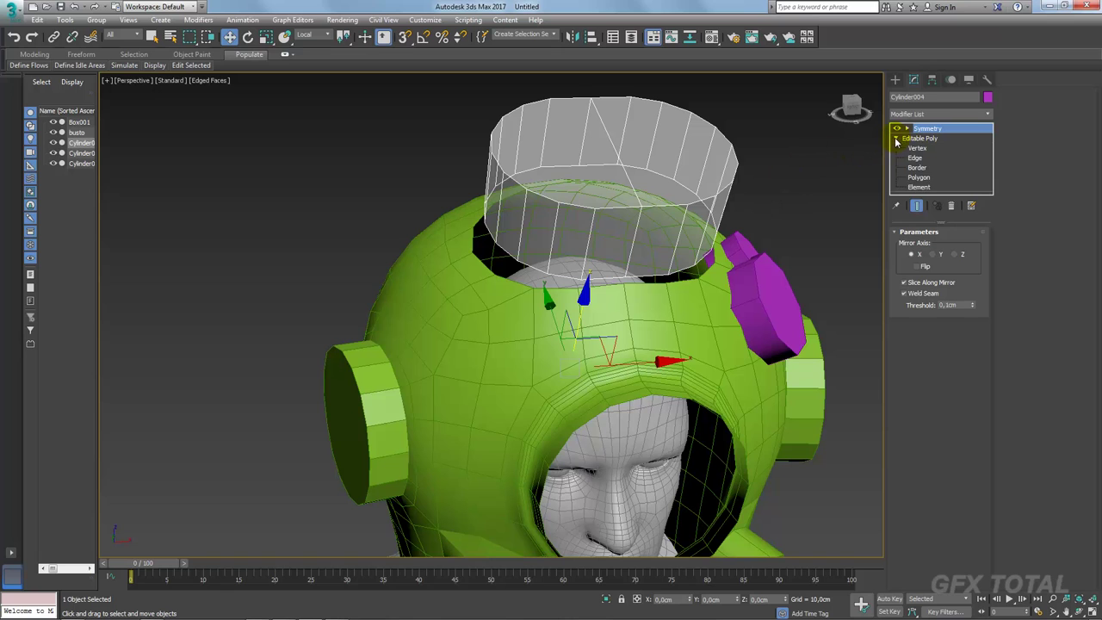
{"action": "left_click", "coordinate": [919, 177]}
{"action": "left_click", "coordinate": [591, 171]}
{"action": "middle_click_drag", "start_coordinate": [591, 168], "coordinate": [591, 194], "text": "alt"}
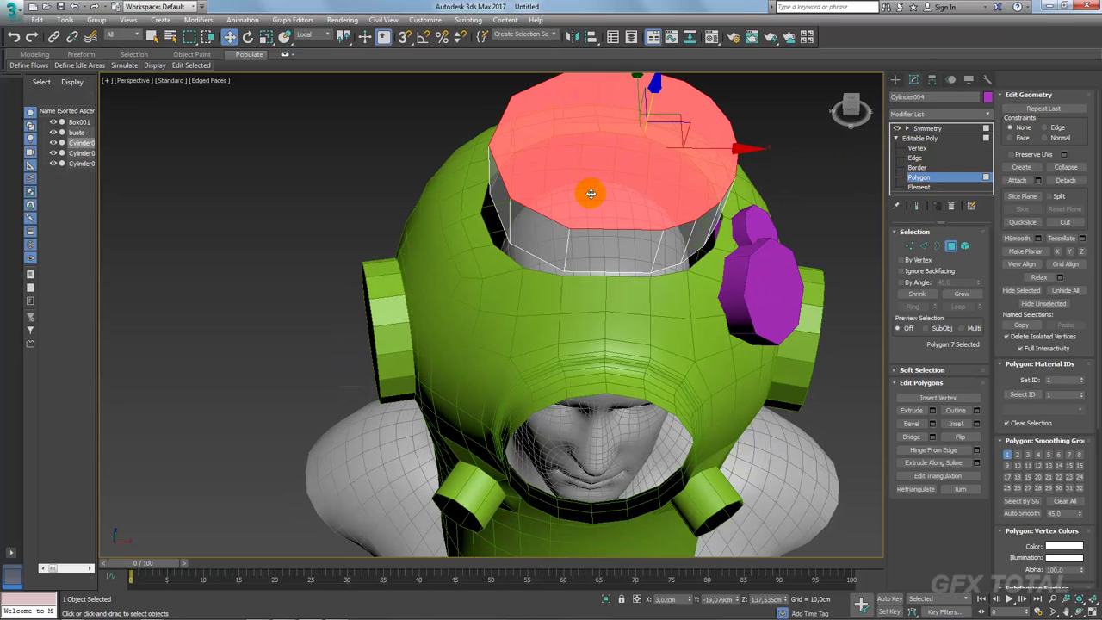
{"action": "key", "text": "Delete"}
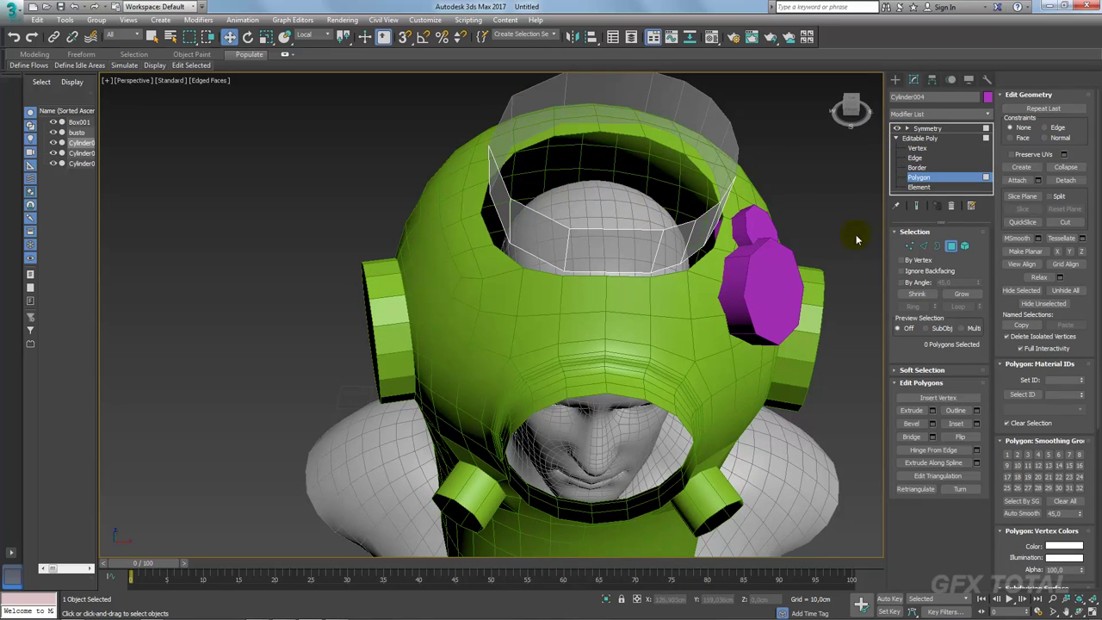
{"action": "key", "text": "shift+z"}
{"action": "key", "text": "ctrl+z"}
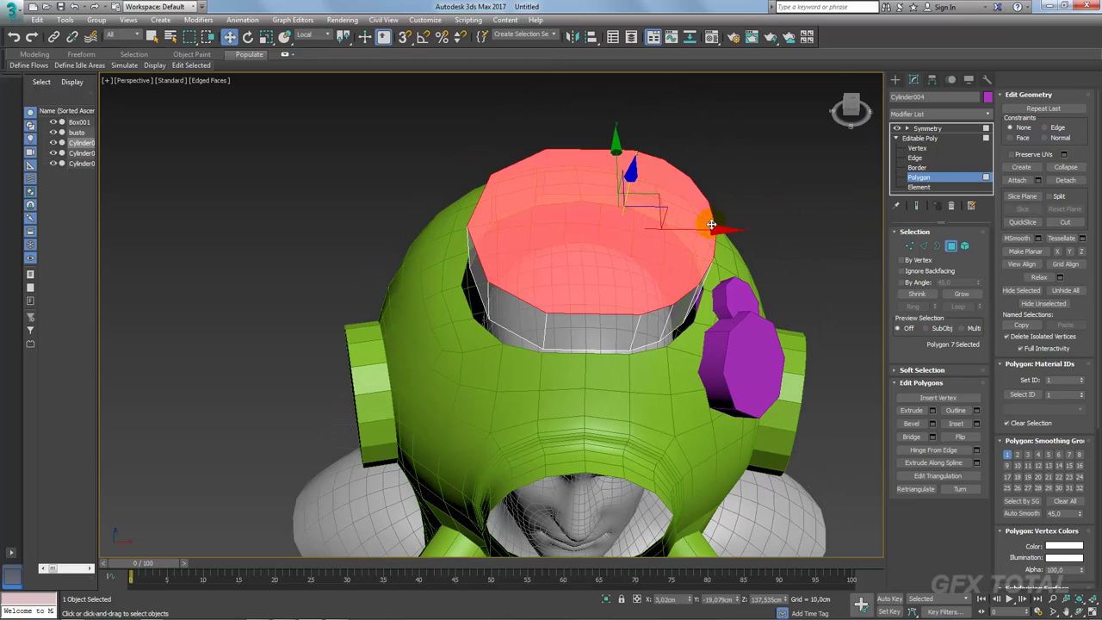
{"action": "key", "text": "shift+z"}
Step: Convert the collar cylinder to Editable Poly and delete its top cap faces
{"action": "left_click", "coordinate": [921, 127]}
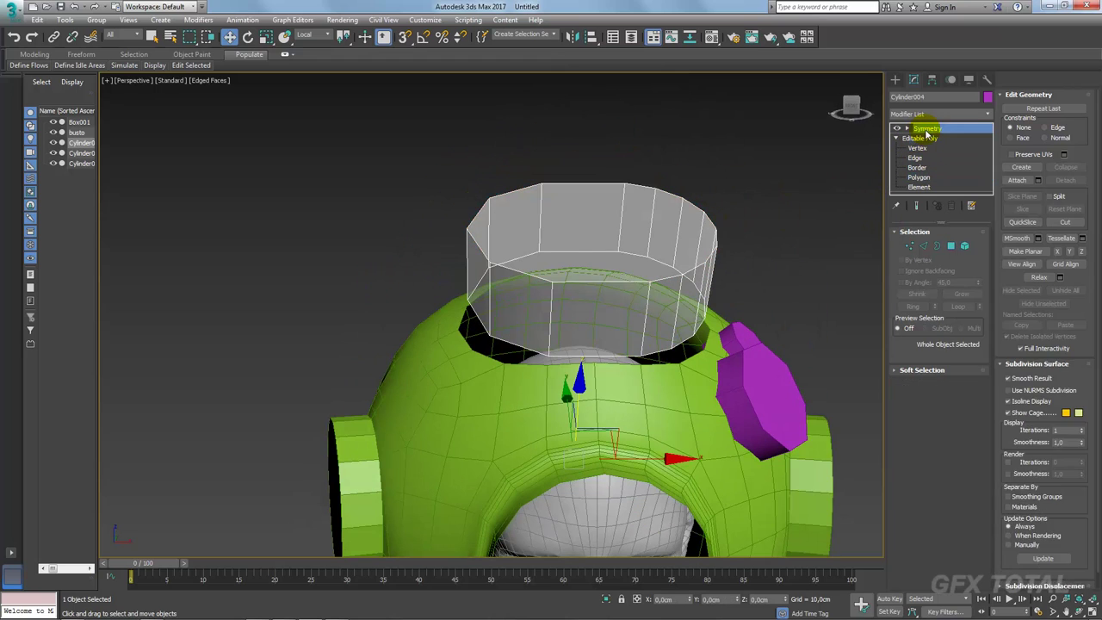
{"action": "right_click", "coordinate": [595, 223]}
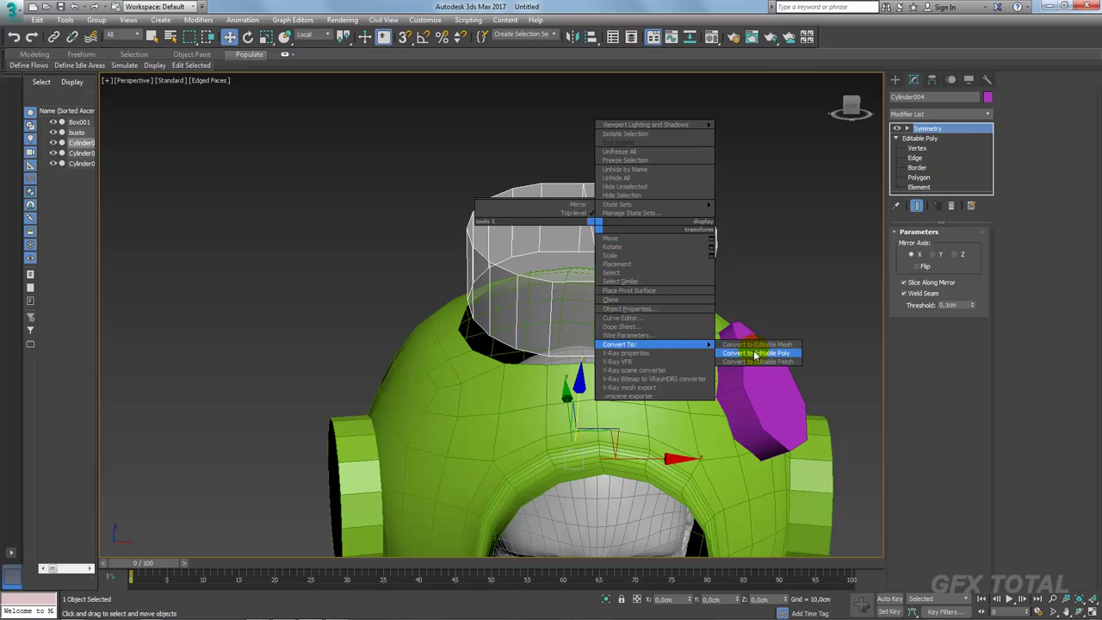
{"action": "left_click", "coordinate": [758, 346]}
{"action": "left_click", "coordinate": [952, 248]}
{"action": "left_click", "coordinate": [532, 255]}
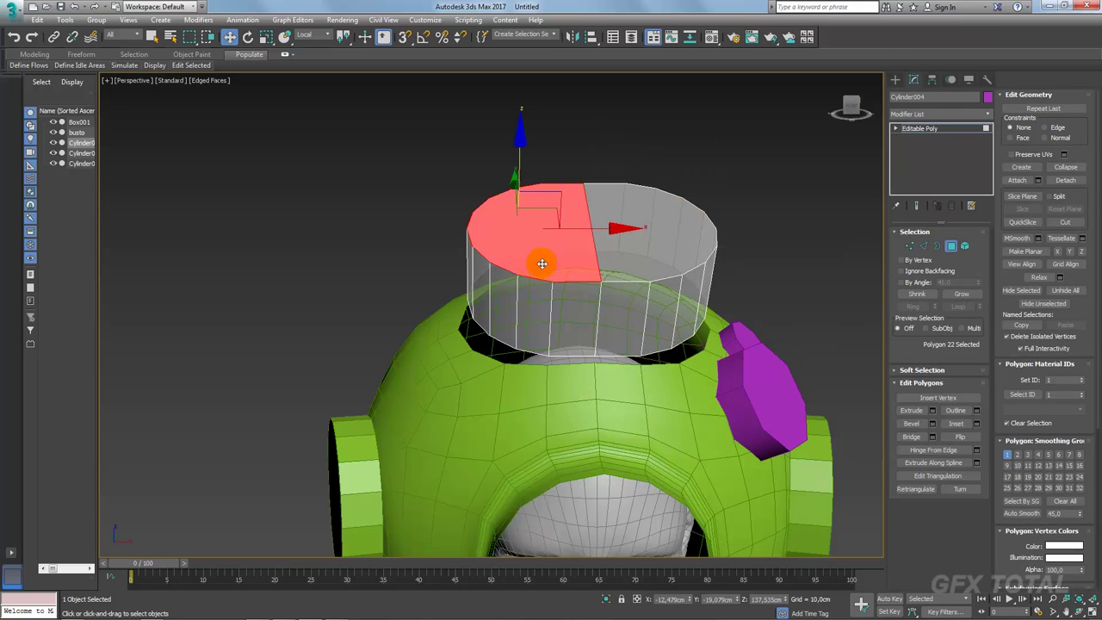
{"action": "key", "text": "Delete"}
Step: Check the collar's open border and edge loop, then select the helmet object Box001
{"action": "left_click", "coordinate": [938, 247]}
{"action": "left_click", "coordinate": [633, 267]}
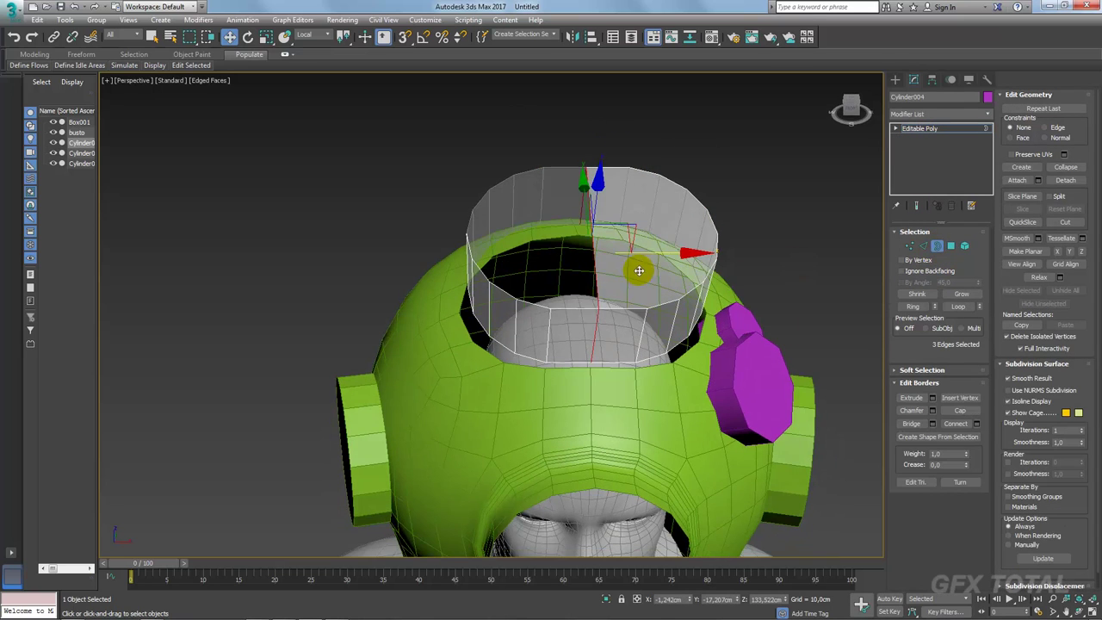
{"action": "middle_click_drag", "start_coordinate": [568, 313], "coordinate": [591, 303], "text": "alt"}
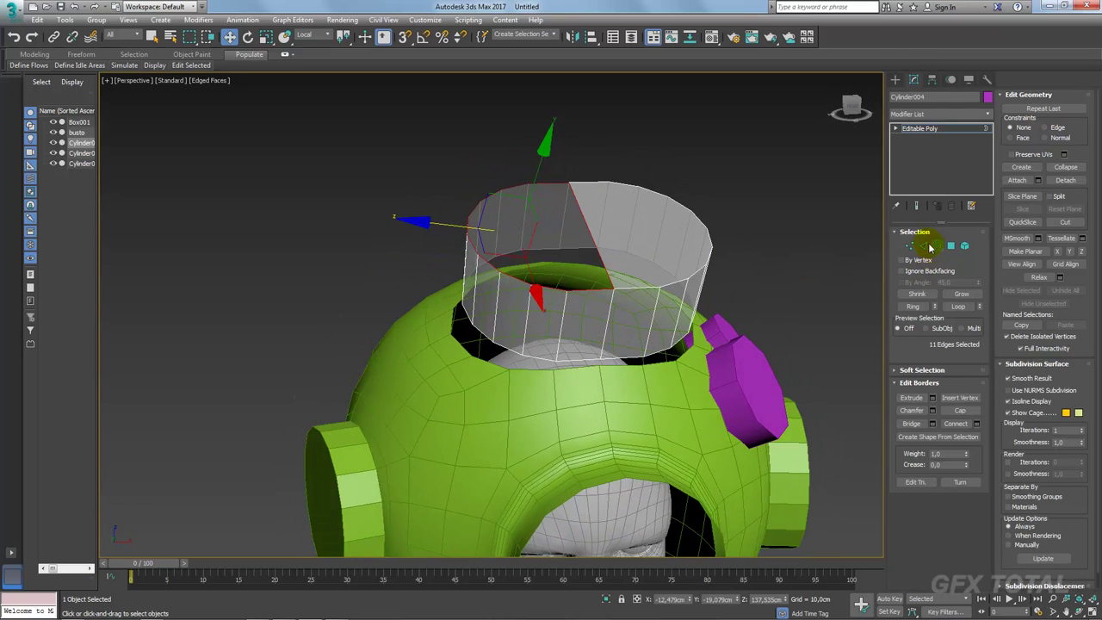
{"action": "left_click", "coordinate": [924, 247]}
{"action": "double_click", "coordinate": [594, 264]}
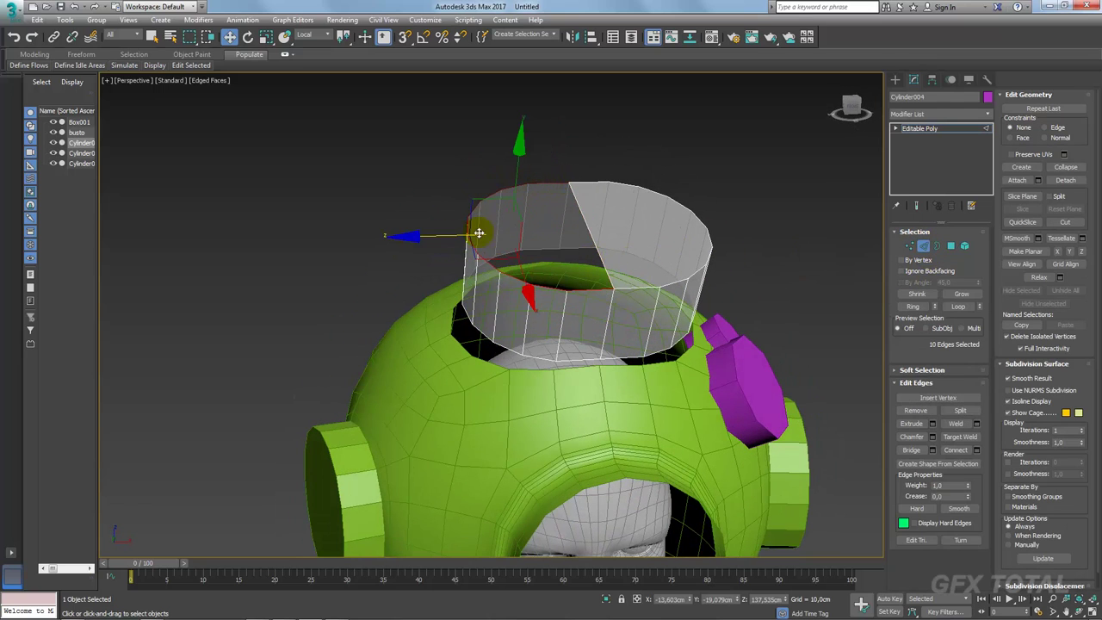
{"action": "left_click", "coordinate": [926, 133]}
{"action": "left_click", "coordinate": [573, 386]}
{"action": "middle_click_drag", "start_coordinate": [615, 381], "coordinate": [663, 347], "text": "alt"}
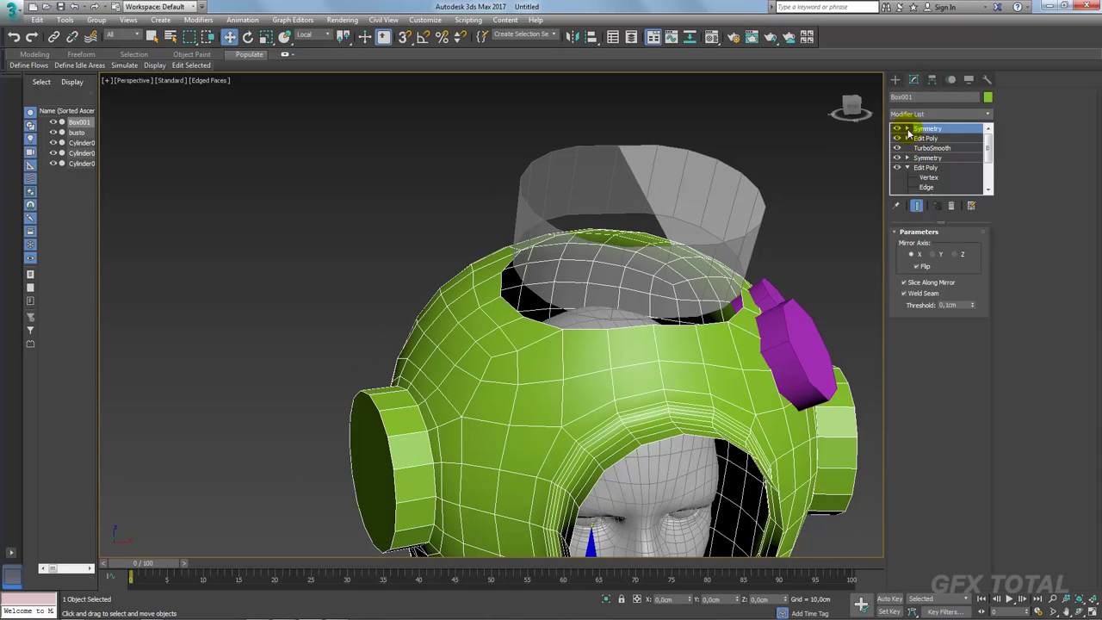
Step: Add an Edit Poly modifier to the helmet and select the top opening's edge loop
{"action": "left_click", "coordinate": [987, 113]}
{"action": "left_click_drag", "start_coordinate": [989, 130], "coordinate": [994, 168]}
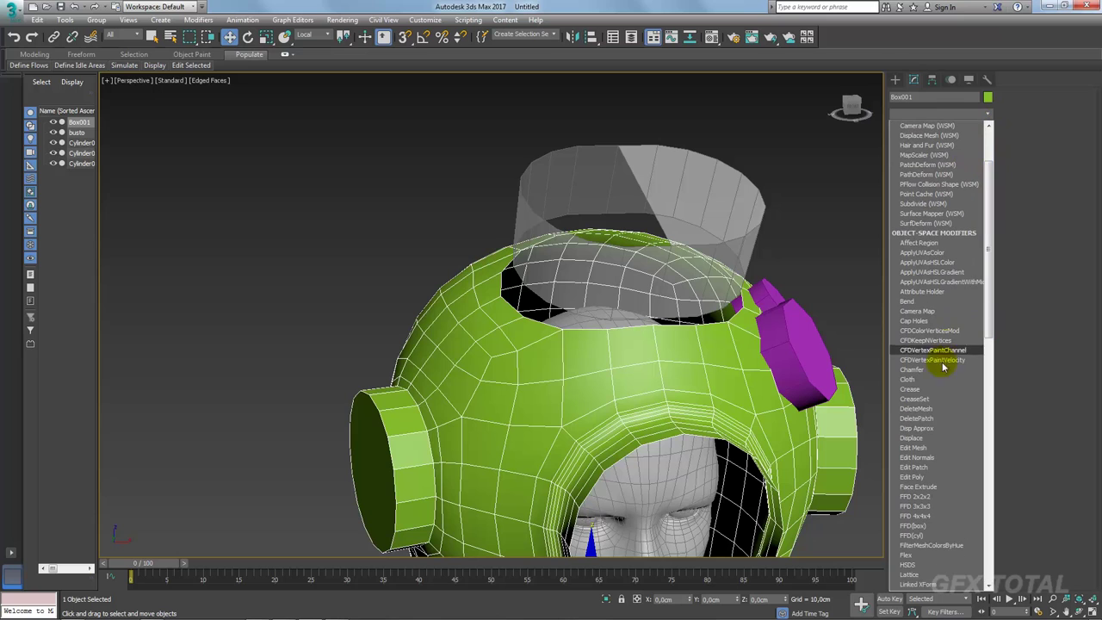
{"action": "left_click", "coordinate": [930, 476]}
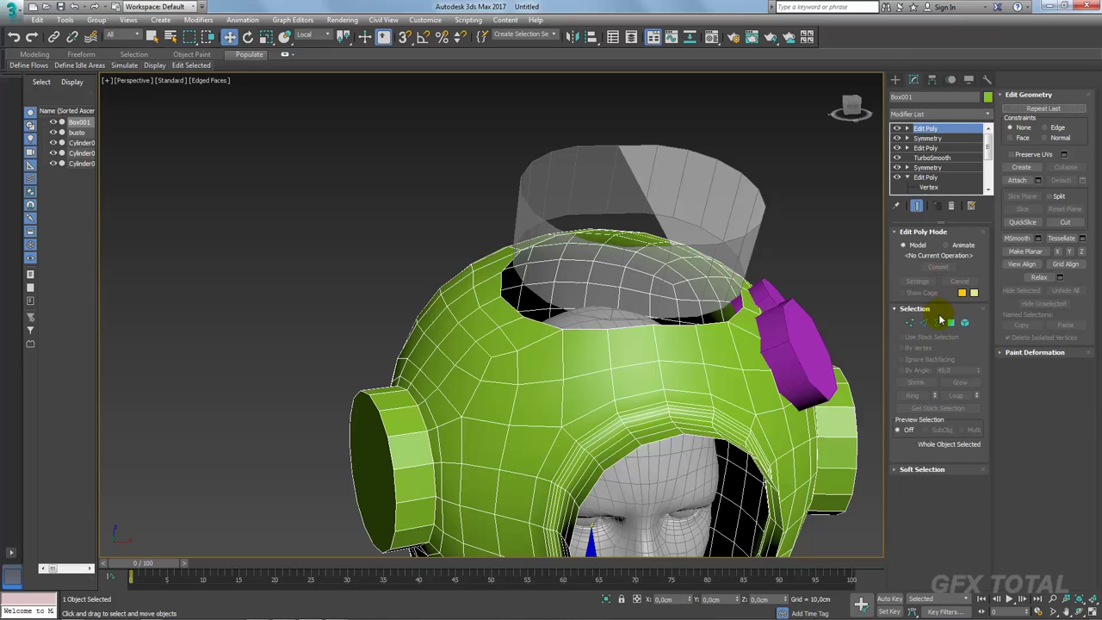
{"action": "left_click", "coordinate": [938, 322]}
{"action": "double_click", "coordinate": [649, 327]}
{"action": "middle_click_drag", "start_coordinate": [649, 327], "coordinate": [668, 350], "text": "alt"}
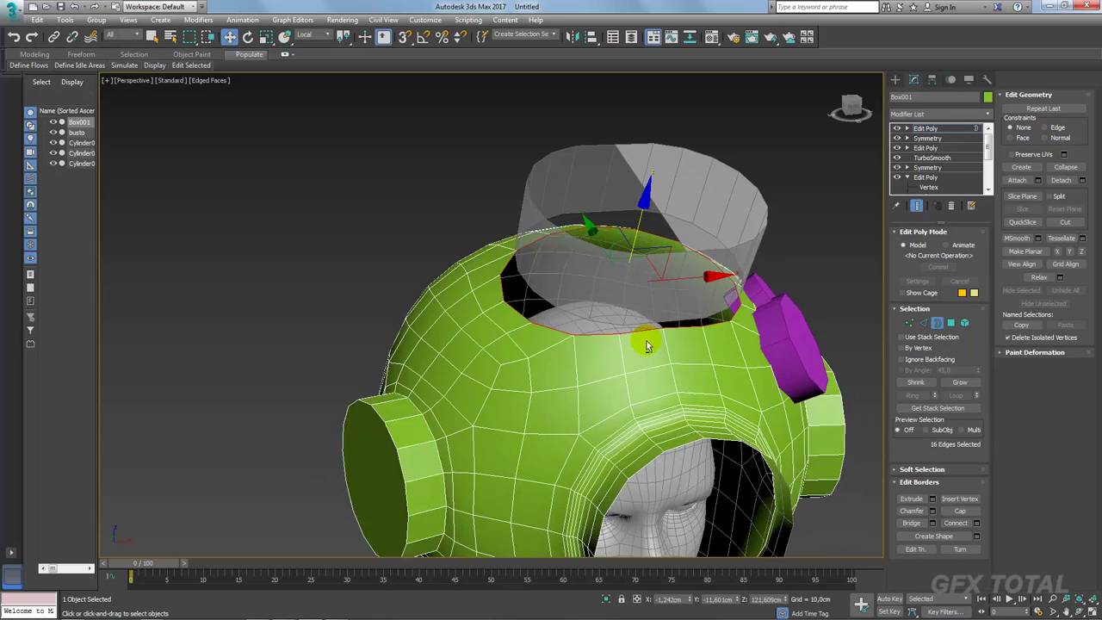
Step: Trim the top-rim edge selection by half, then select the collar cylinder's edges
{"action": "left_click", "coordinate": [923, 322]}
{"action": "middle_click_drag", "start_coordinate": [741, 361], "coordinate": [776, 389], "text": "alt"}
{"action": "left_click_drag", "start_coordinate": [632, 178], "coordinate": [632, 179], "text": "alt"}
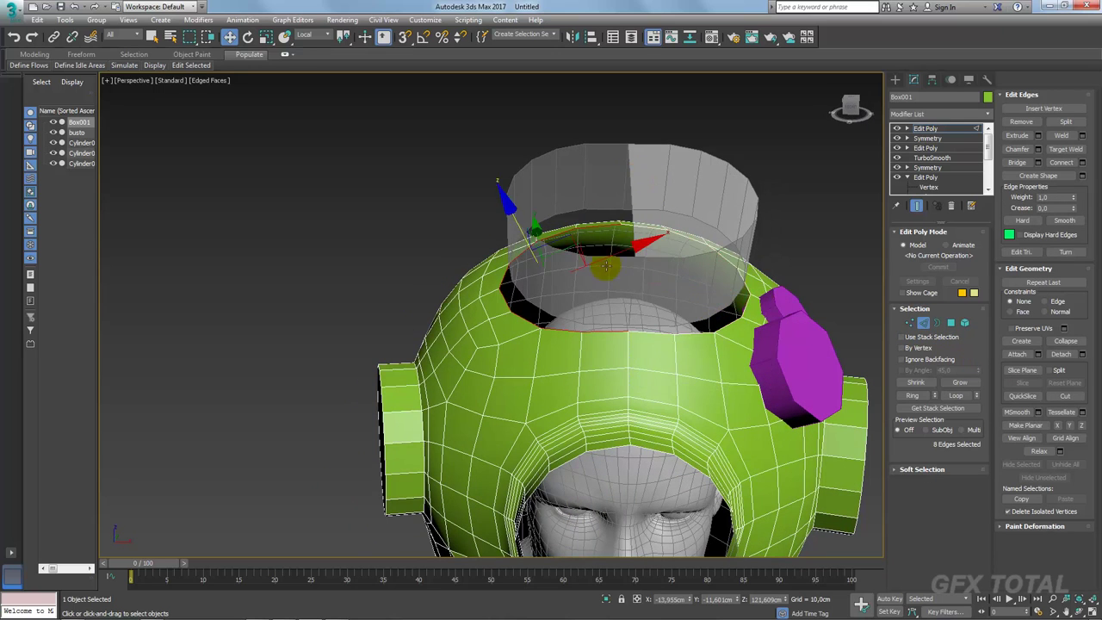
{"action": "middle_click_drag", "start_coordinate": [633, 182], "coordinate": [775, 259], "text": "alt"}
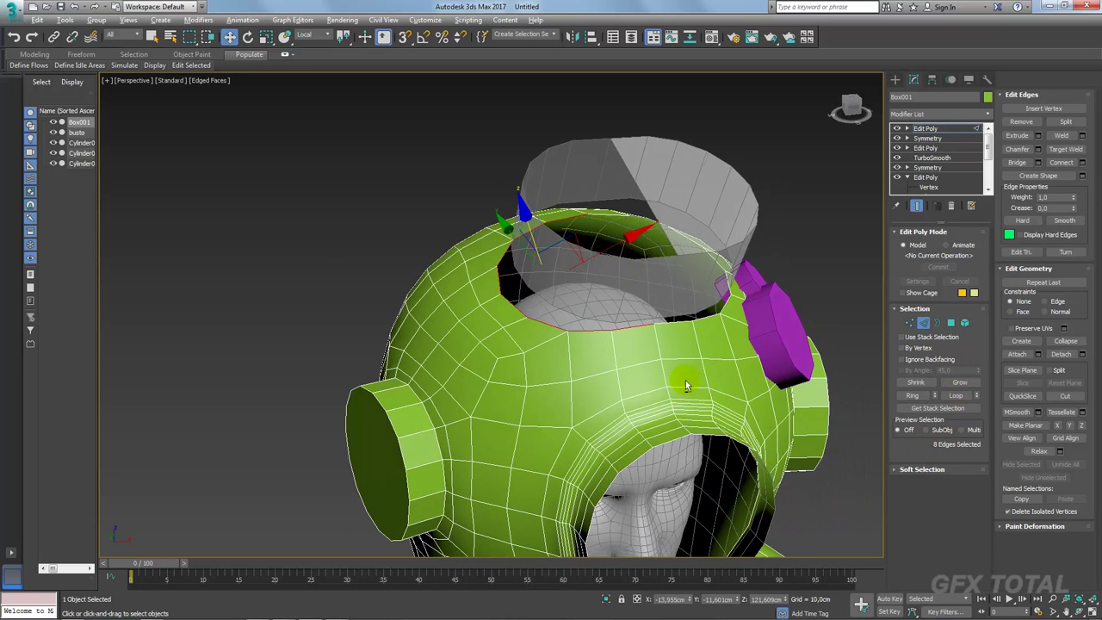
{"action": "mouse_move", "coordinate": [686, 385]}
{"action": "middle_mouse_down", "text": "alt"}
{"action": "mouse_move", "coordinate": [712, 394]}
{"action": "mouse_move", "coordinate": [696, 385]}
{"action": "middle_mouse_up", "text": "alt"}
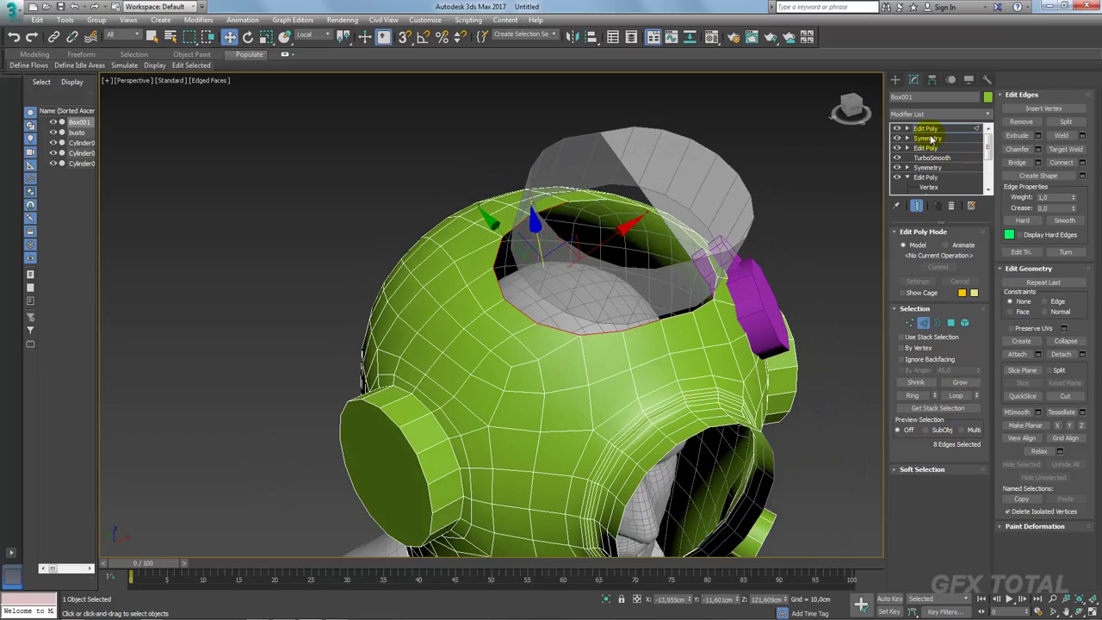
{"action": "middle_click_drag", "start_coordinate": [694, 258], "coordinate": [689, 267], "text": "alt"}
{"action": "key", "text": "2"}
{"action": "left_click", "coordinate": [680, 275]}
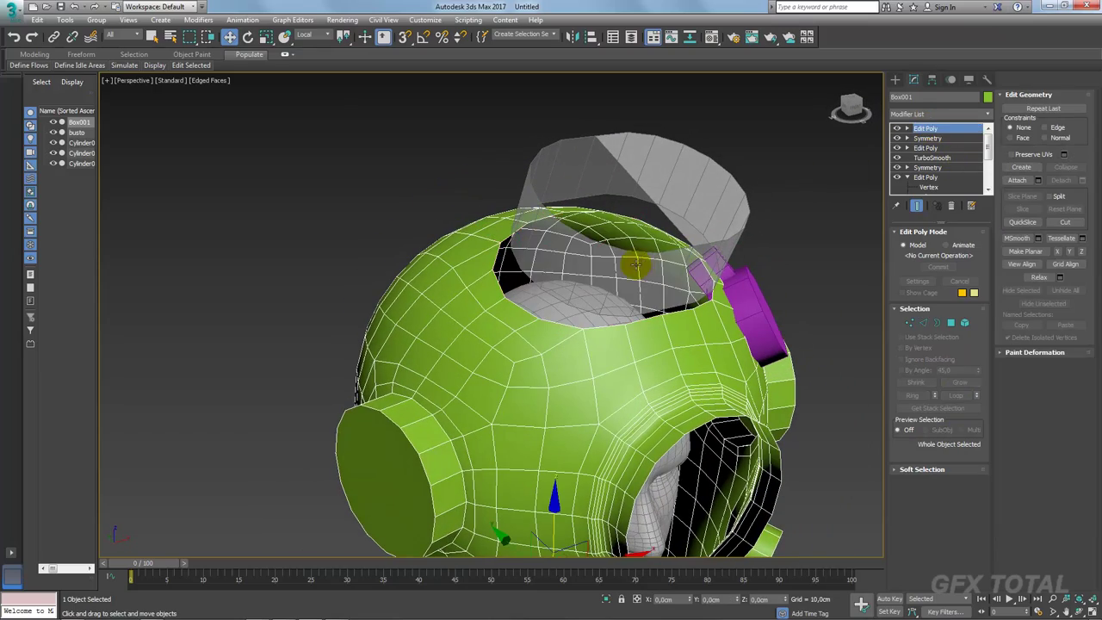
{"action": "left_click", "coordinate": [924, 246]}
Step: Remove two unwanted edges from the collar cylinder's wall
{"action": "mouse_move", "coordinate": [738, 259]}
{"action": "middle_mouse_down", "text": "alt"}
{"action": "mouse_move", "coordinate": [580, 295]}
{"action": "mouse_move", "coordinate": [672, 297]}
{"action": "middle_mouse_up", "text": "alt"}
{"action": "left_click", "coordinate": [646, 291]}
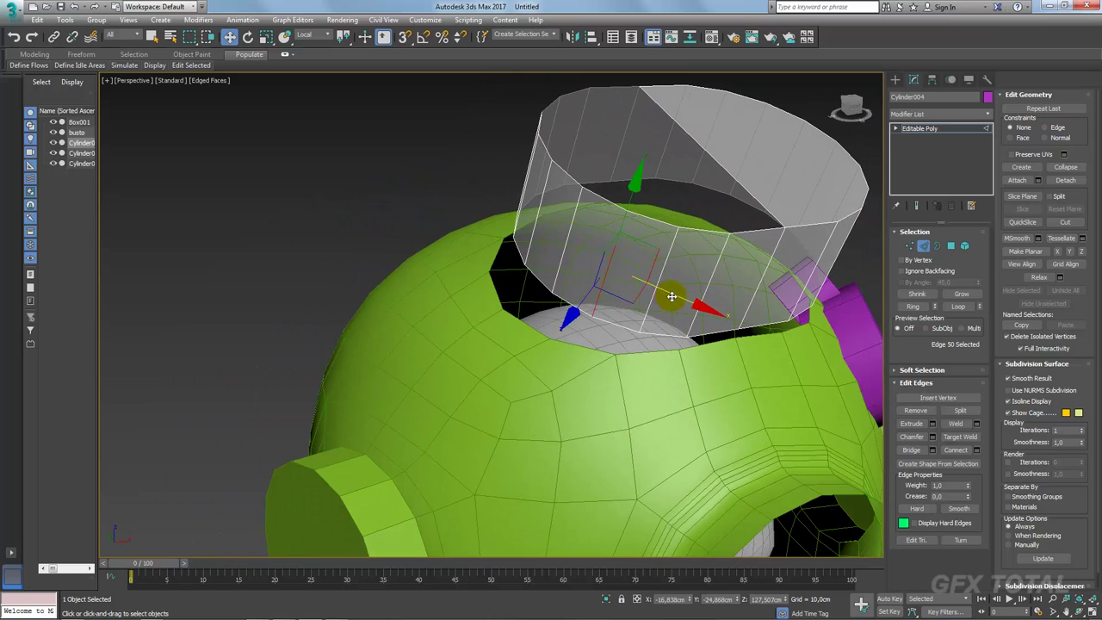
{"action": "left_click", "coordinate": [664, 225]}
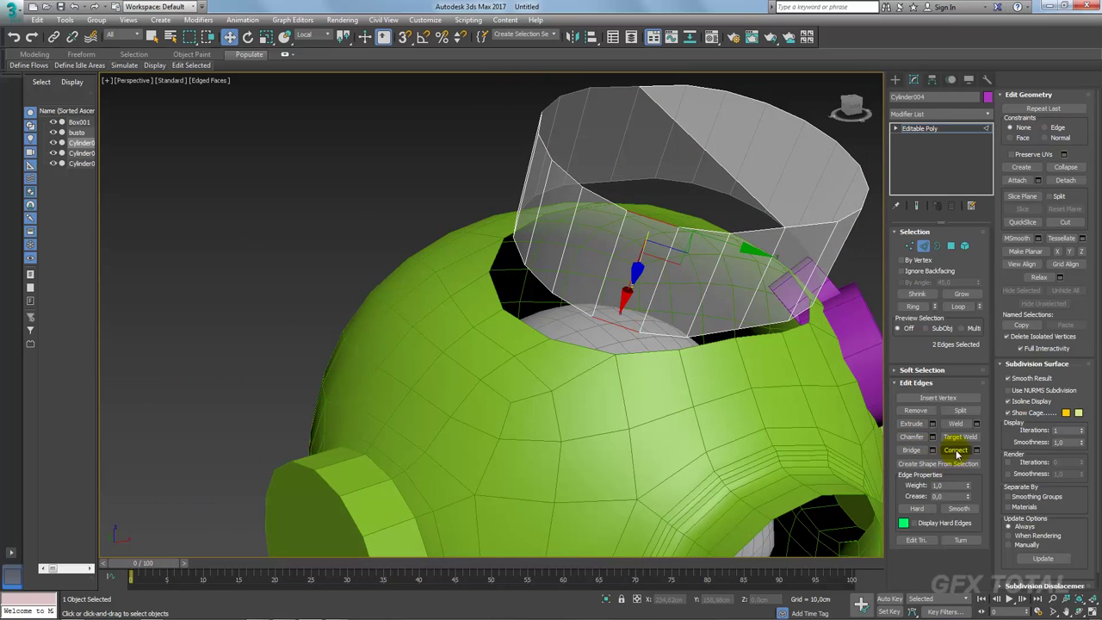
{"action": "left_click", "coordinate": [664, 301]}
{"action": "left_click", "coordinate": [665, 269], "text": "ctrl"}
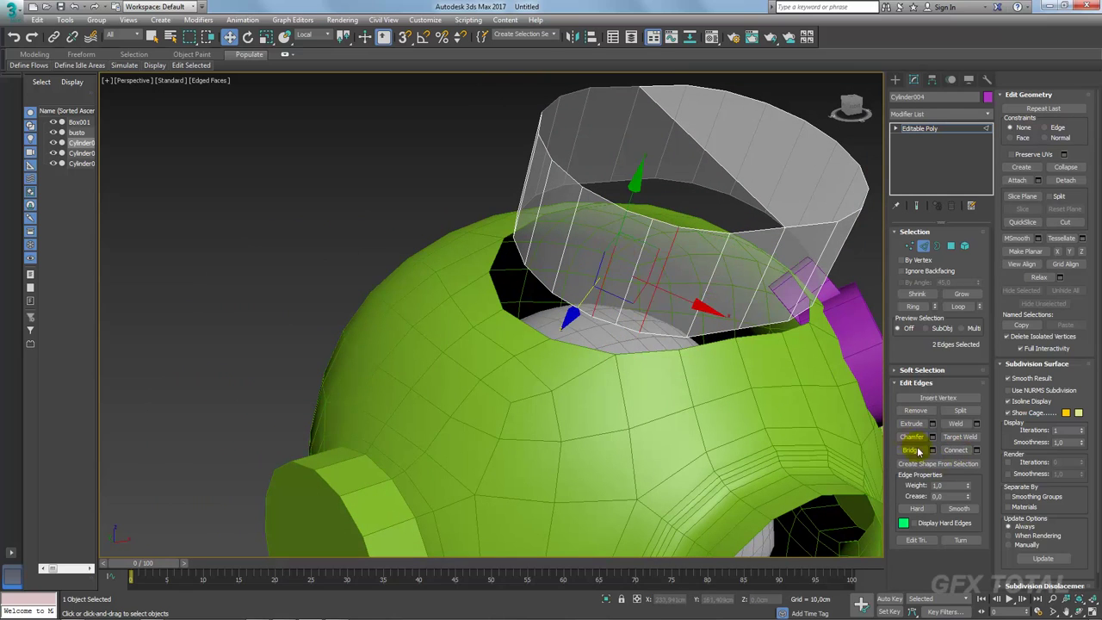
{"action": "left_click", "coordinate": [920, 414]}
Step: Connect a pair of collar edges to add a new edge across the wall
{"action": "middle_click_drag", "start_coordinate": [583, 290], "coordinate": [595, 319], "text": "alt"}
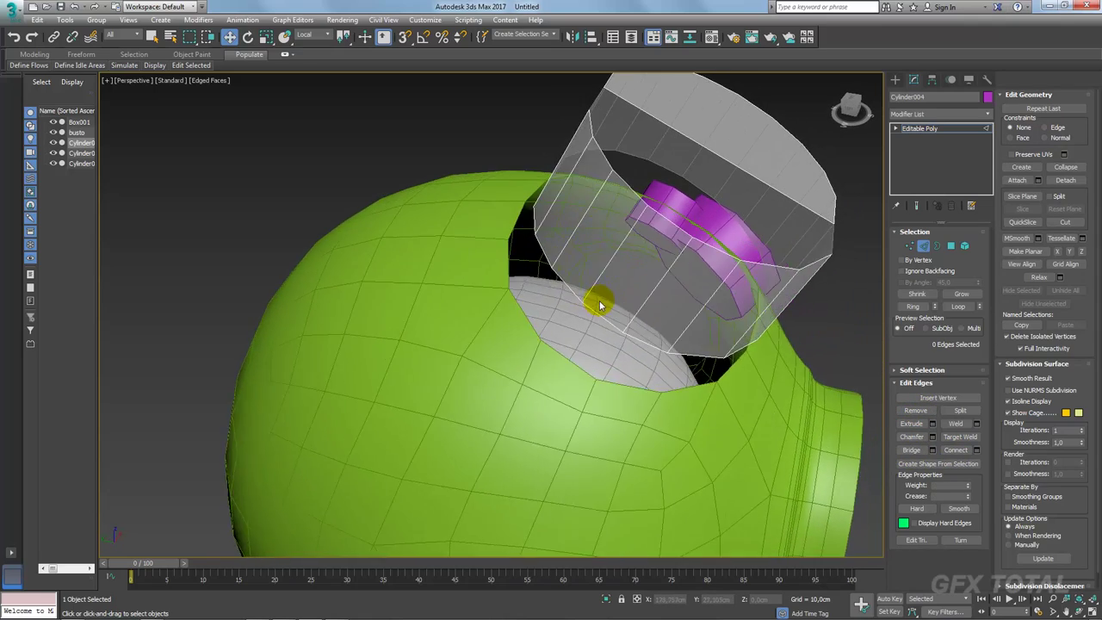
{"action": "left_click", "coordinate": [561, 302]}
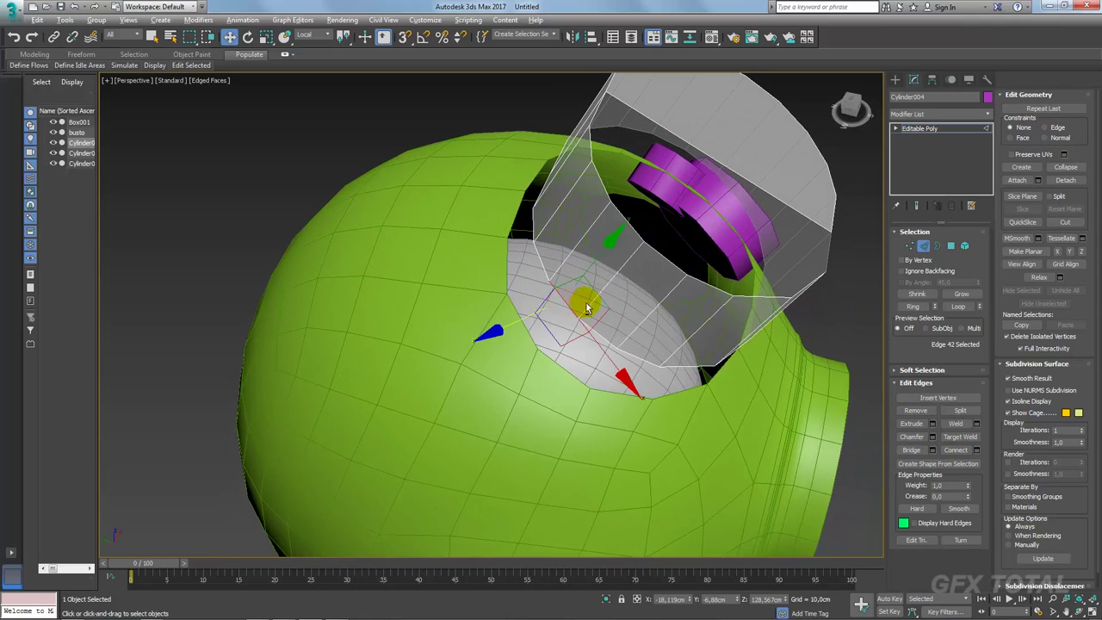
{"action": "mouse_move", "coordinate": [586, 309]}
{"action": "middle_mouse_down", "text": "alt"}
{"action": "mouse_move", "coordinate": [627, 336]}
{"action": "mouse_move", "coordinate": [684, 415]}
{"action": "mouse_move", "coordinate": [669, 335]}
{"action": "middle_mouse_up", "text": "alt"}
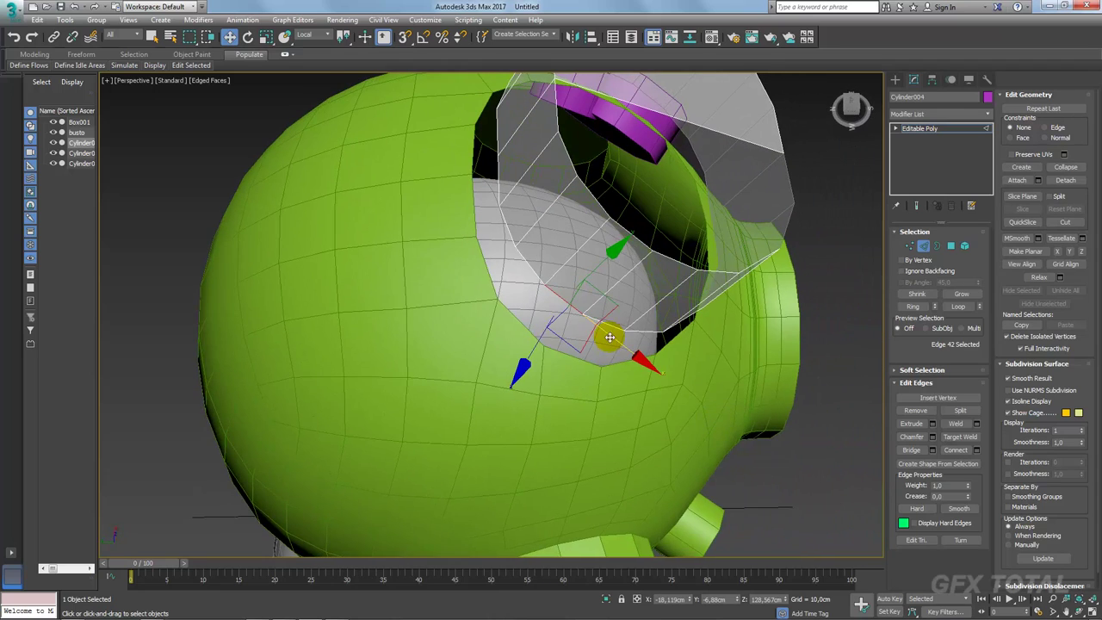
{"action": "left_click", "coordinate": [532, 272]}
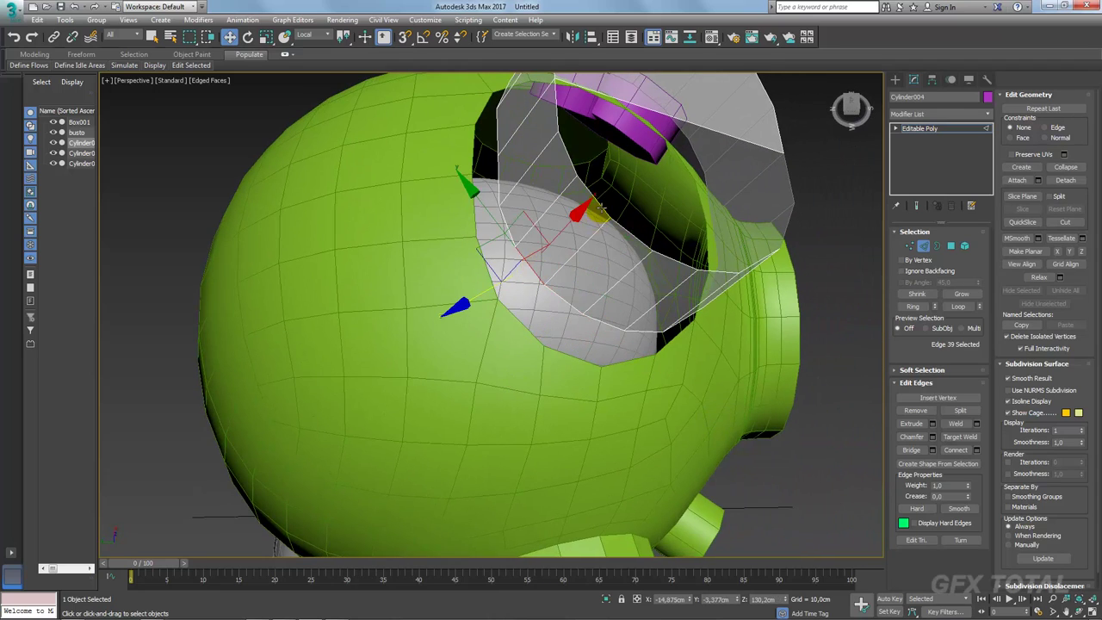
{"action": "left_click", "coordinate": [598, 208], "text": "ctrl"}
{"action": "middle_click_drag", "start_coordinate": [634, 278], "coordinate": [756, 354], "text": "alt"}
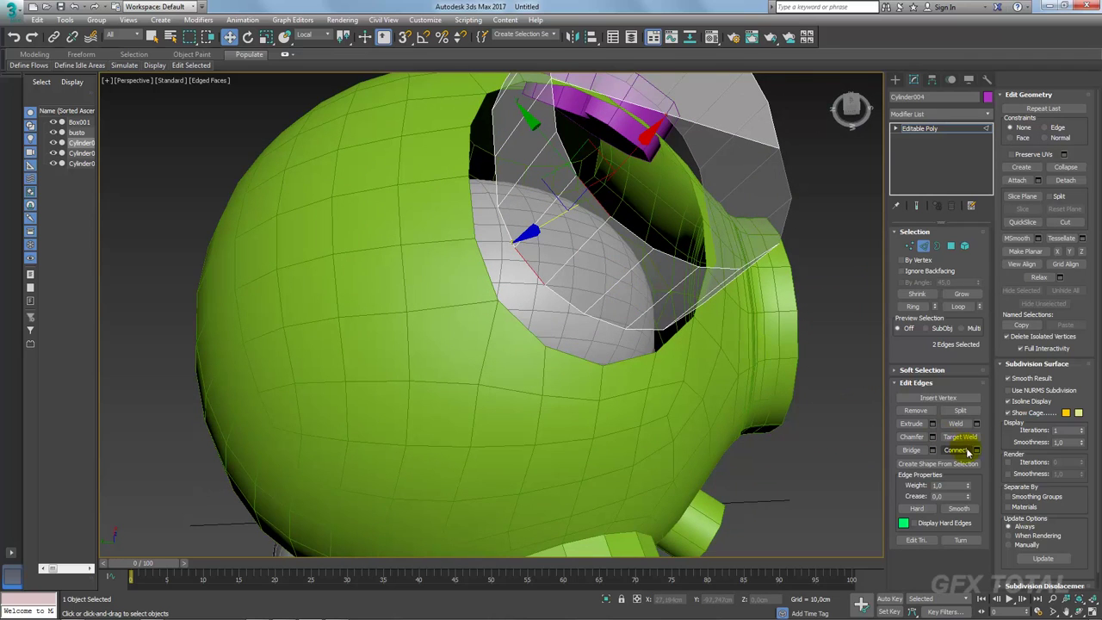
{"action": "left_click", "coordinate": [977, 450]}
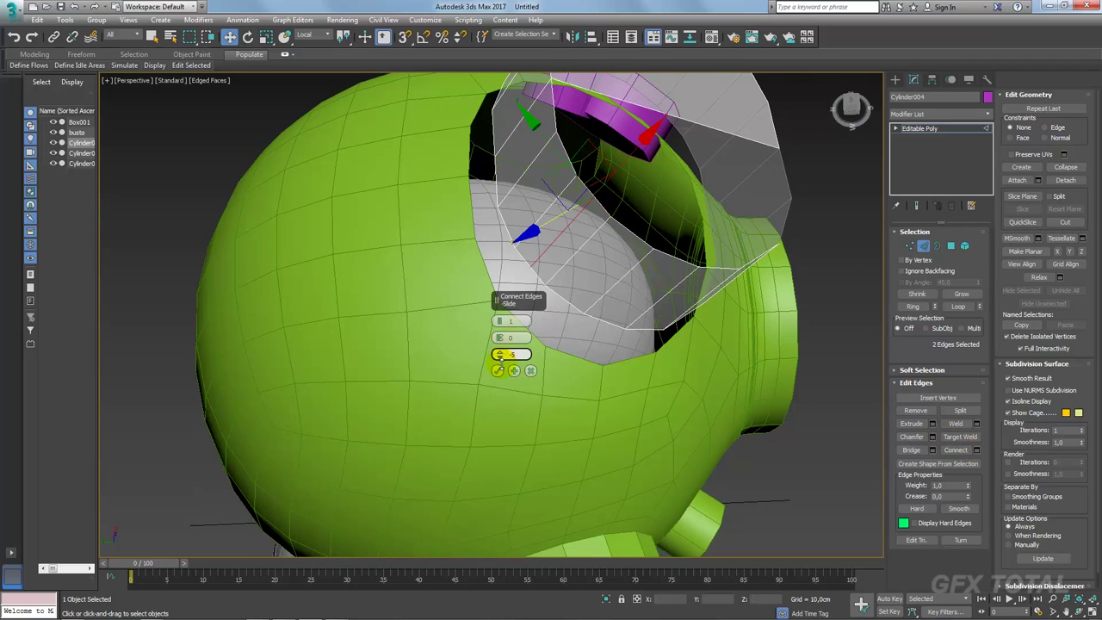
{"action": "left_click", "coordinate": [541, 300]}
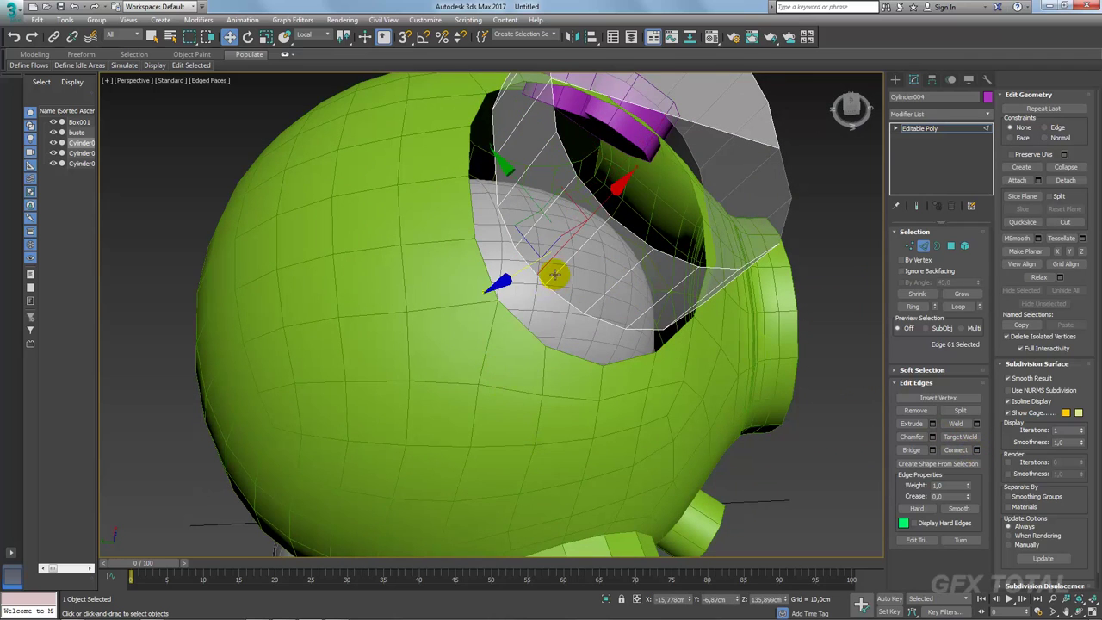
{"action": "left_click", "coordinate": [916, 411]}
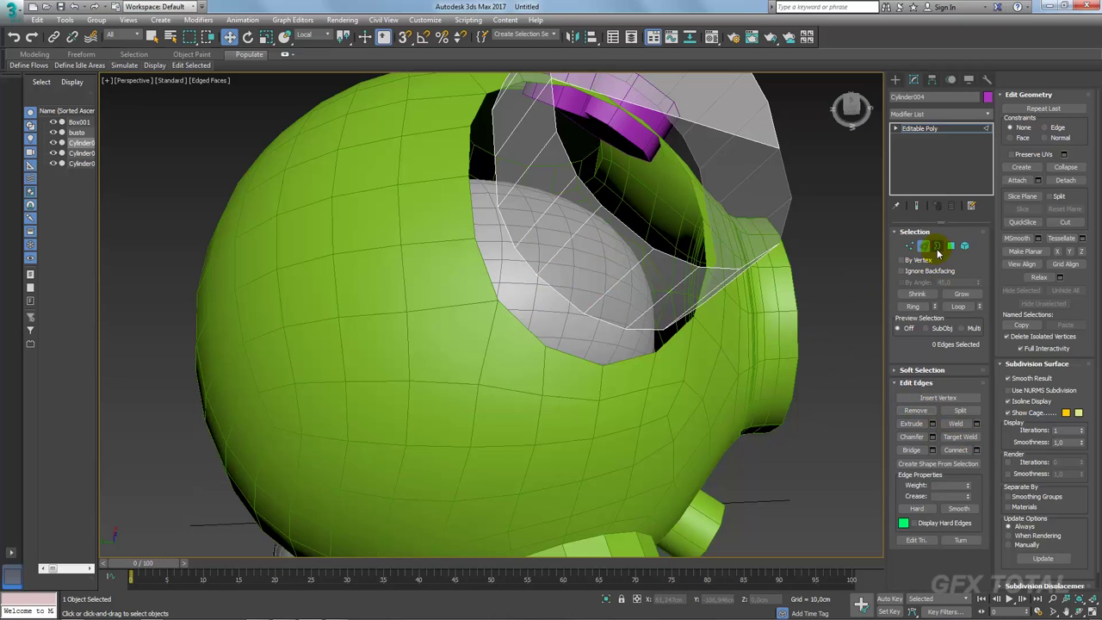
Step: Select the collar's open border, then deselect one of its edges
{"action": "left_click", "coordinate": [937, 247]}
{"action": "left_click", "coordinate": [771, 252]}
{"action": "middle_click_drag", "start_coordinate": [815, 276], "coordinate": [776, 274], "text": "alt"}
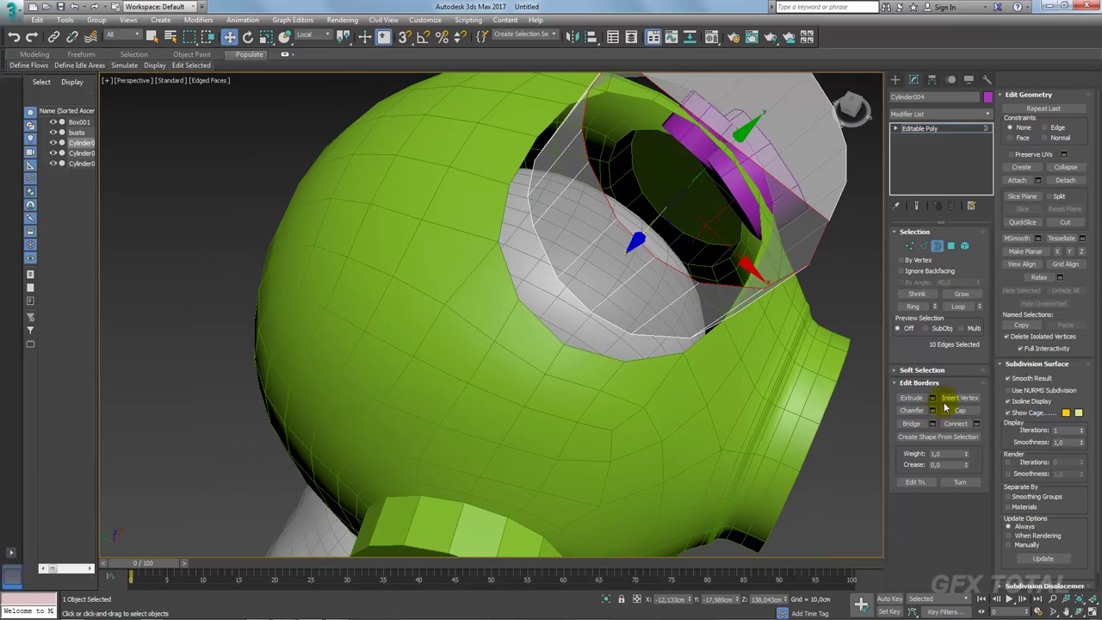
{"action": "left_click", "coordinate": [921, 247]}
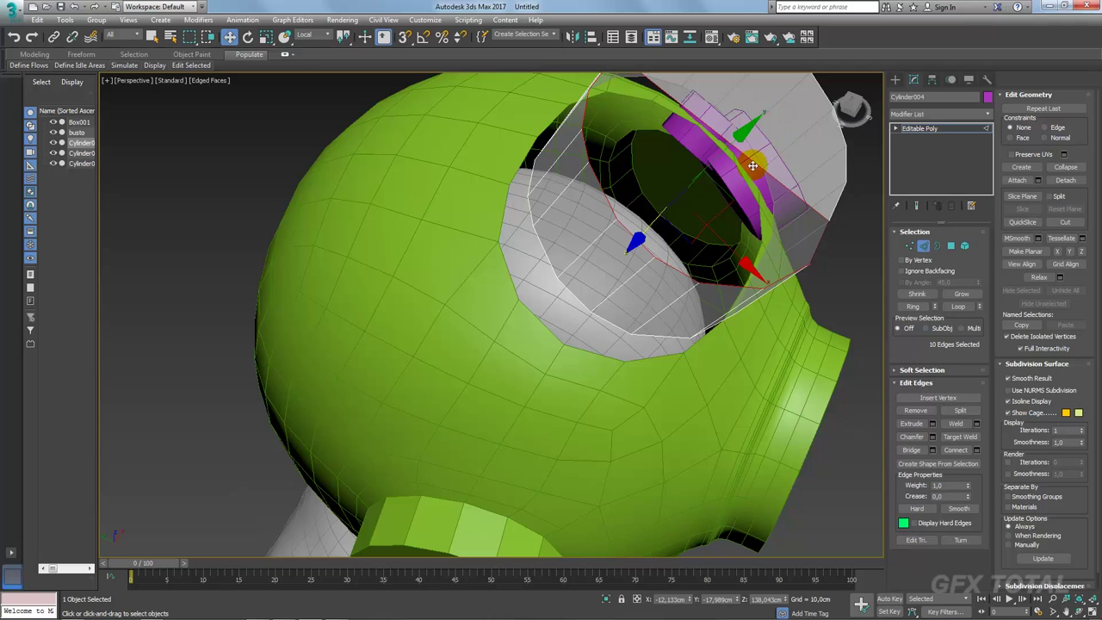
{"action": "left_click", "coordinate": [782, 209], "text": "alt"}
{"action": "mouse_move", "coordinate": [861, 349]}
{"action": "middle_mouse_down", "text": "alt"}
{"action": "mouse_move", "coordinate": [749, 343]}
{"action": "mouse_move", "coordinate": [715, 301]}
{"action": "middle_mouse_up", "text": "alt"}
Step: Select another pair of collar wall edges and connect them with 1 segment at slide -22
{"action": "left_click", "coordinate": [659, 369]}
{"action": "left_click", "coordinate": [726, 371], "text": "ctrl"}
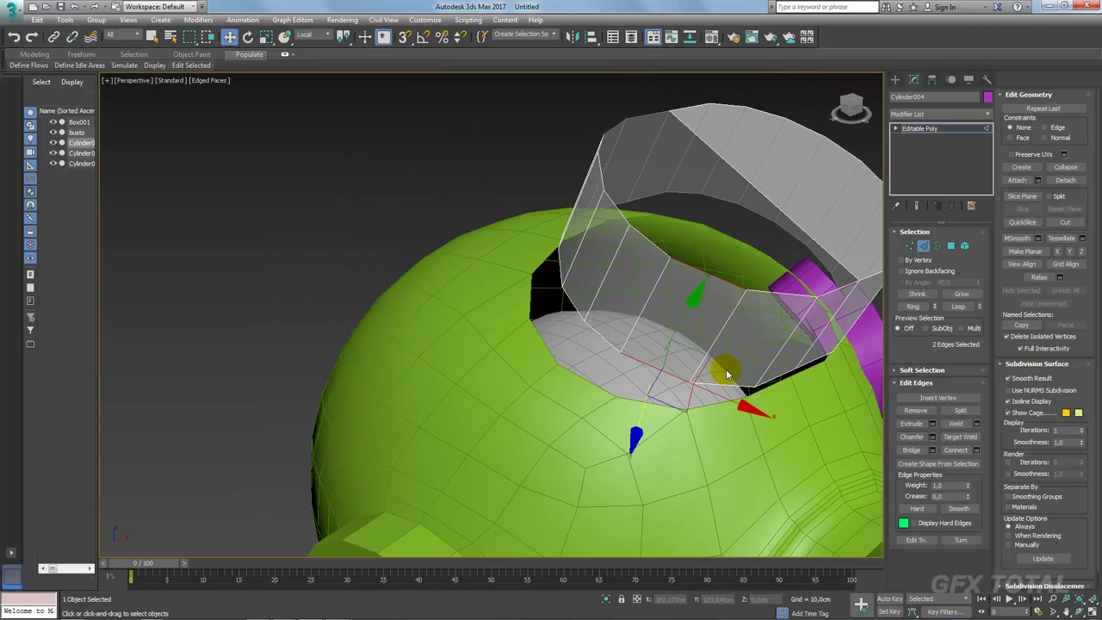
{"action": "mouse_move", "coordinate": [726, 370]}
{"action": "middle_mouse_down", "text": "alt"}
{"action": "mouse_move", "coordinate": [699, 370]}
{"action": "mouse_move", "coordinate": [712, 350]}
{"action": "middle_mouse_up", "text": "alt"}
{"action": "double_click", "coordinate": [720, 295]}
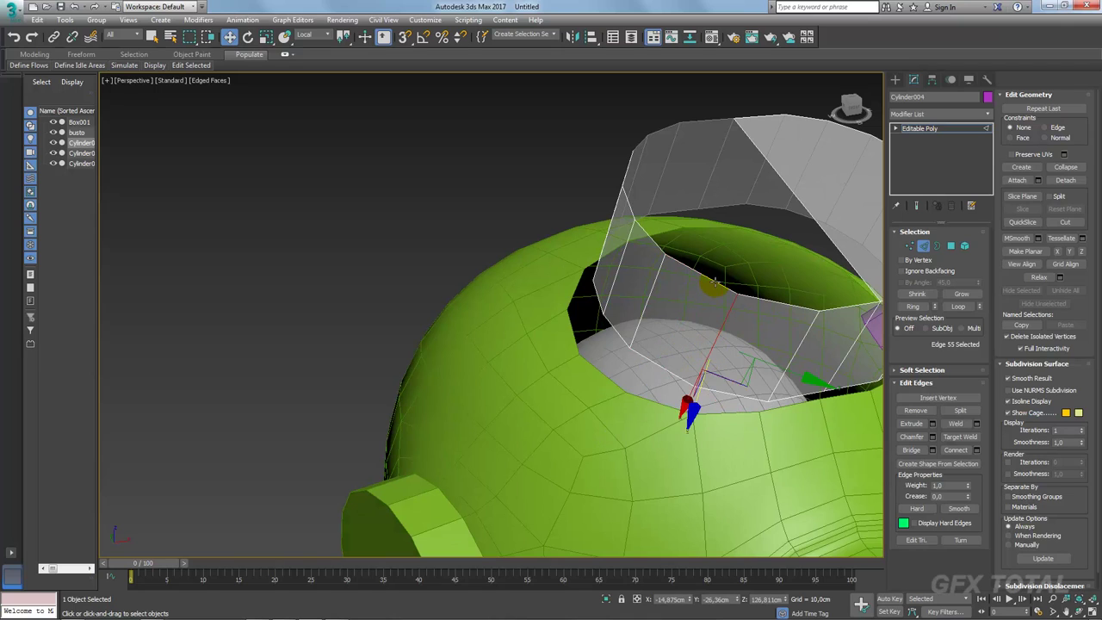
{"action": "left_click", "coordinate": [659, 374]}
{"action": "left_click", "coordinate": [684, 381], "text": "ctrl"}
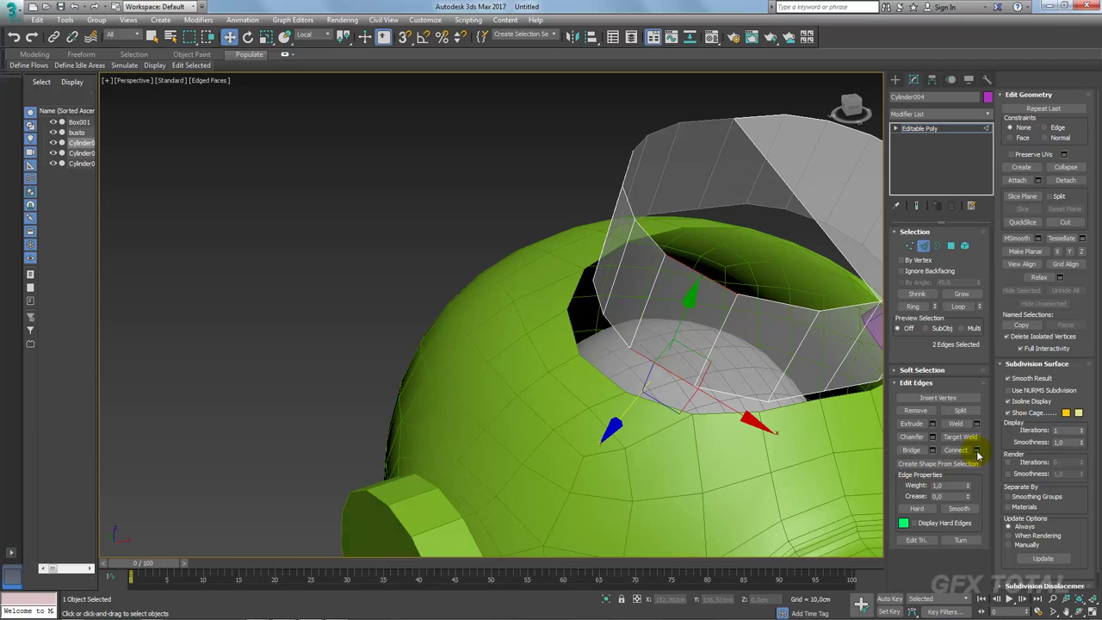
{"action": "left_click", "coordinate": [977, 450]}
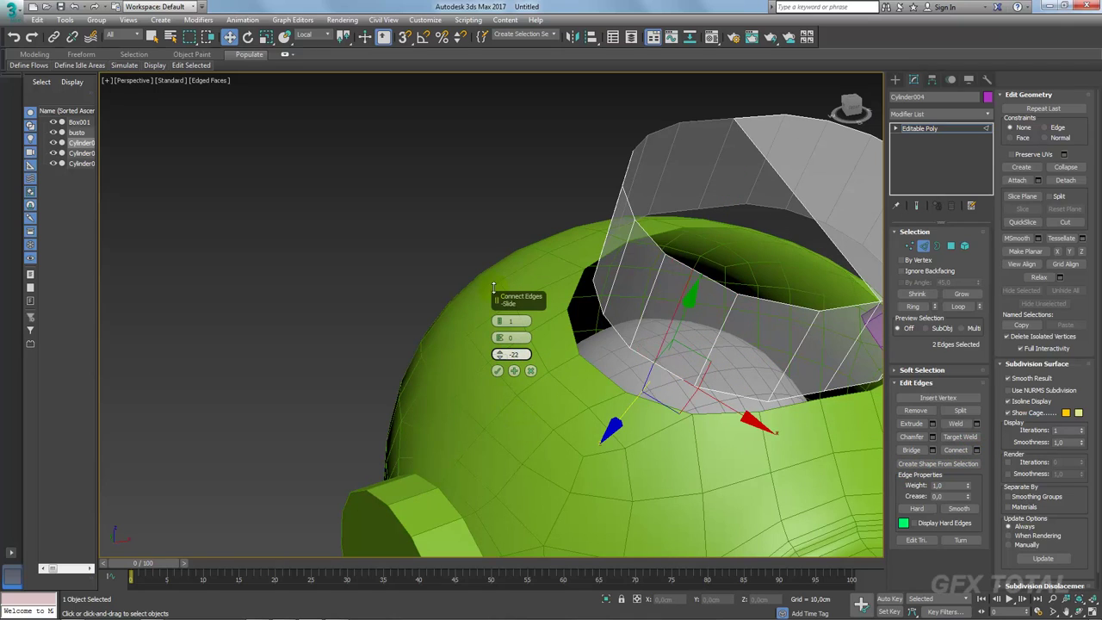
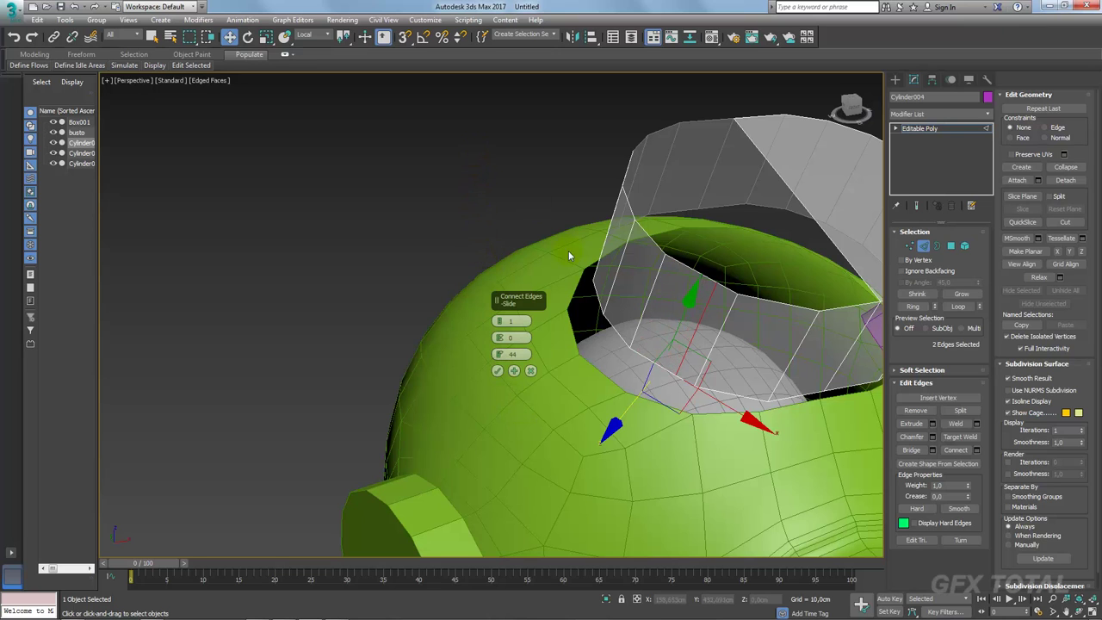
Step: Connect the two cylinder edges with one segment, enable Edge constraint, and adjust the collar edges
{"action": "mouse_move", "coordinate": [569, 255]}
{"action": "middle_mouse_down", "text": "alt"}
{"action": "mouse_move", "coordinate": [652, 356]}
{"action": "mouse_move", "coordinate": [722, 407]}
{"action": "middle_mouse_up", "text": "alt"}
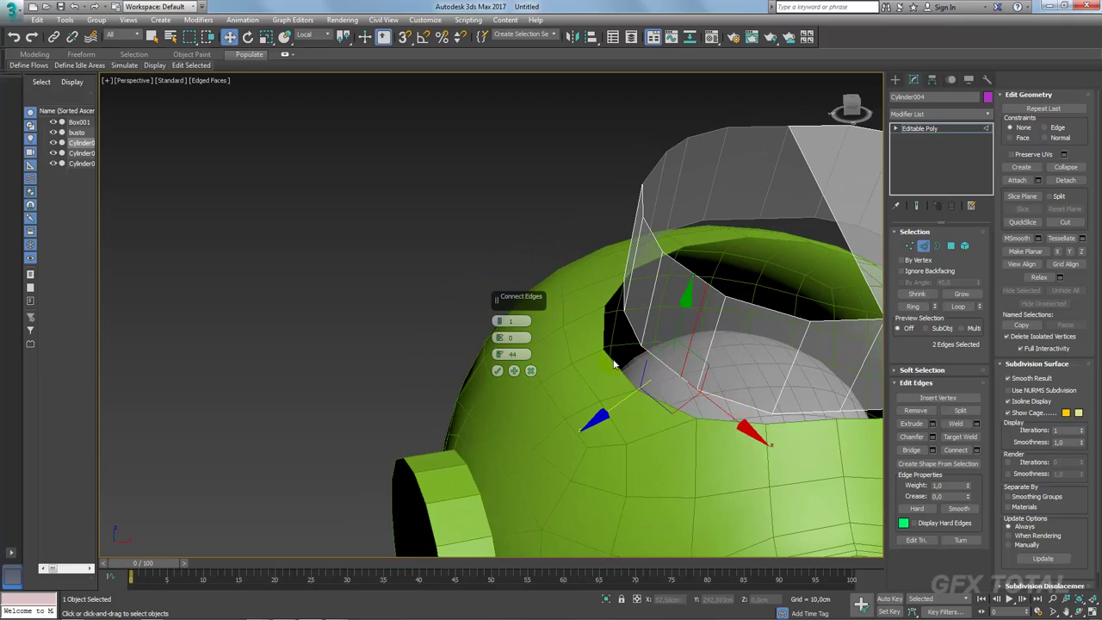
{"action": "mouse_move", "coordinate": [600, 345]}
{"action": "middle_mouse_down", "text": "alt"}
{"action": "mouse_move", "coordinate": [821, 419]}
{"action": "mouse_move", "coordinate": [712, 386]}
{"action": "mouse_move", "coordinate": [732, 415]}
{"action": "mouse_move", "coordinate": [629, 362]}
{"action": "mouse_move", "coordinate": [635, 369]}
{"action": "mouse_move", "coordinate": [622, 354]}
{"action": "mouse_move", "coordinate": [646, 291]}
{"action": "mouse_move", "coordinate": [652, 368]}
{"action": "middle_mouse_up", "text": "alt"}
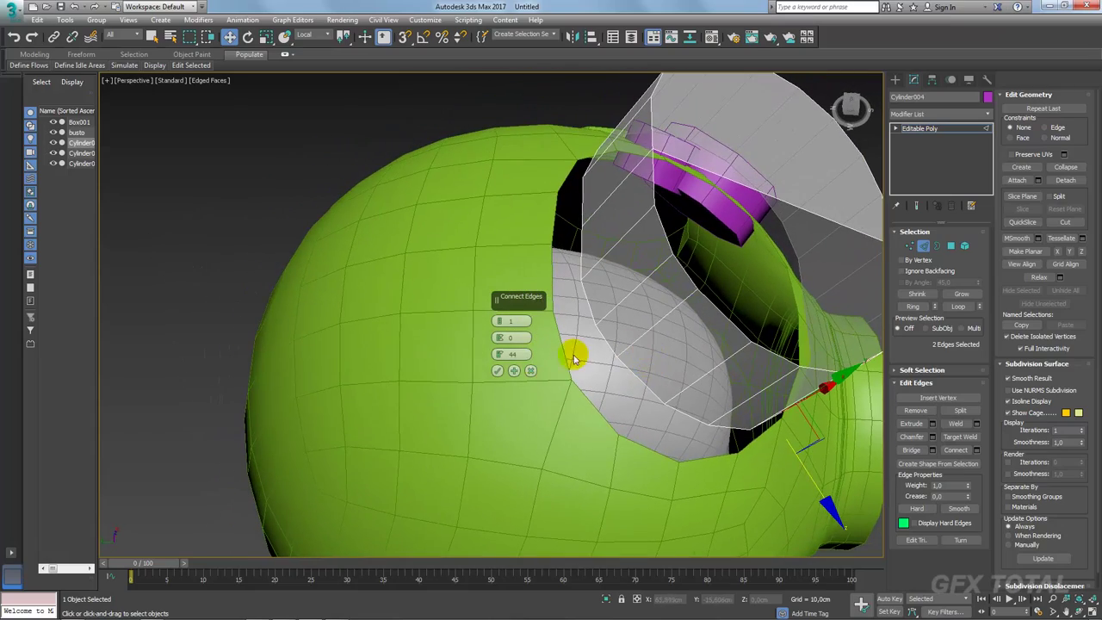
{"action": "left_click", "coordinate": [499, 372]}
{"action": "mouse_move", "coordinate": [681, 405]}
{"action": "middle_mouse_down", "text": "alt"}
{"action": "mouse_move", "coordinate": [691, 392]}
{"action": "mouse_move", "coordinate": [626, 362]}
{"action": "middle_mouse_up", "text": "alt"}
{"action": "left_click", "coordinate": [1051, 127]}
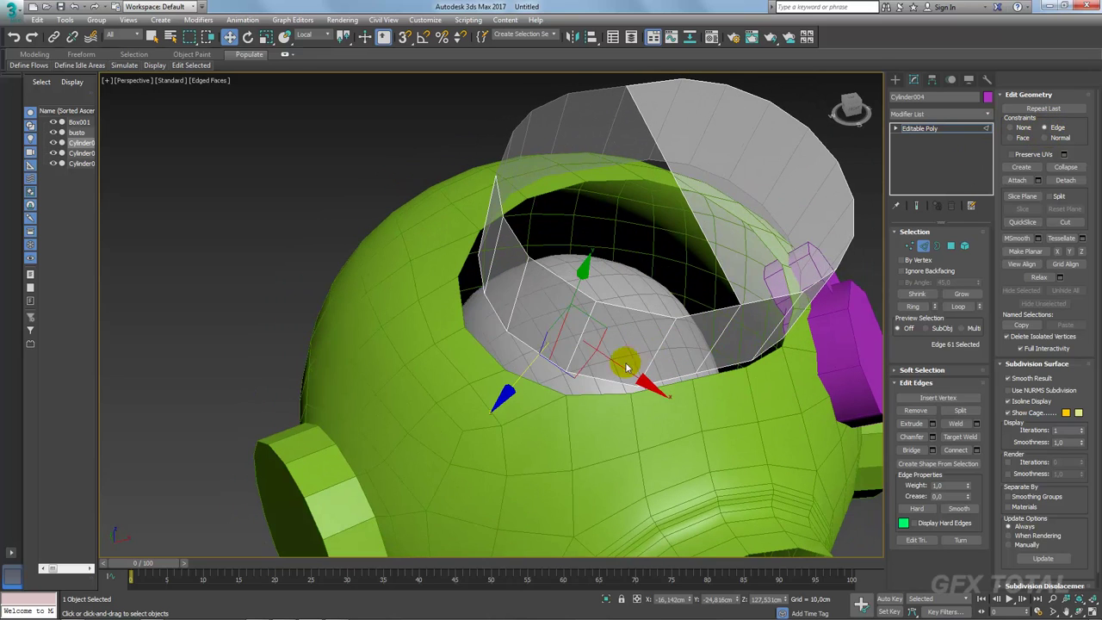
{"action": "left_click", "coordinate": [629, 372]}
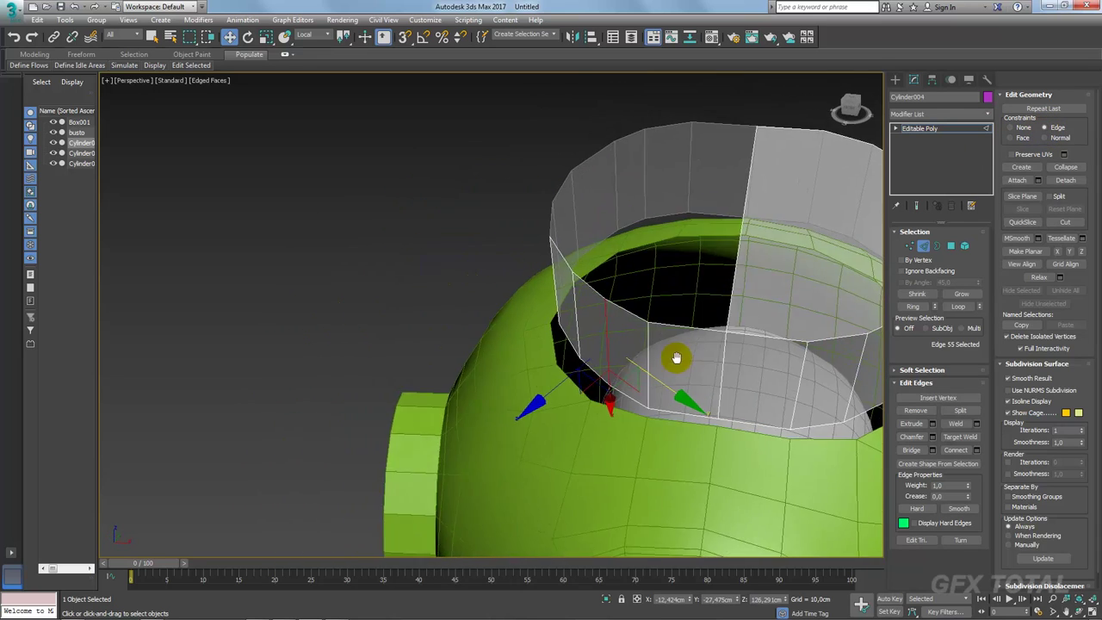
{"action": "middle_click_drag", "start_coordinate": [648, 368], "coordinate": [652, 328], "text": "alt"}
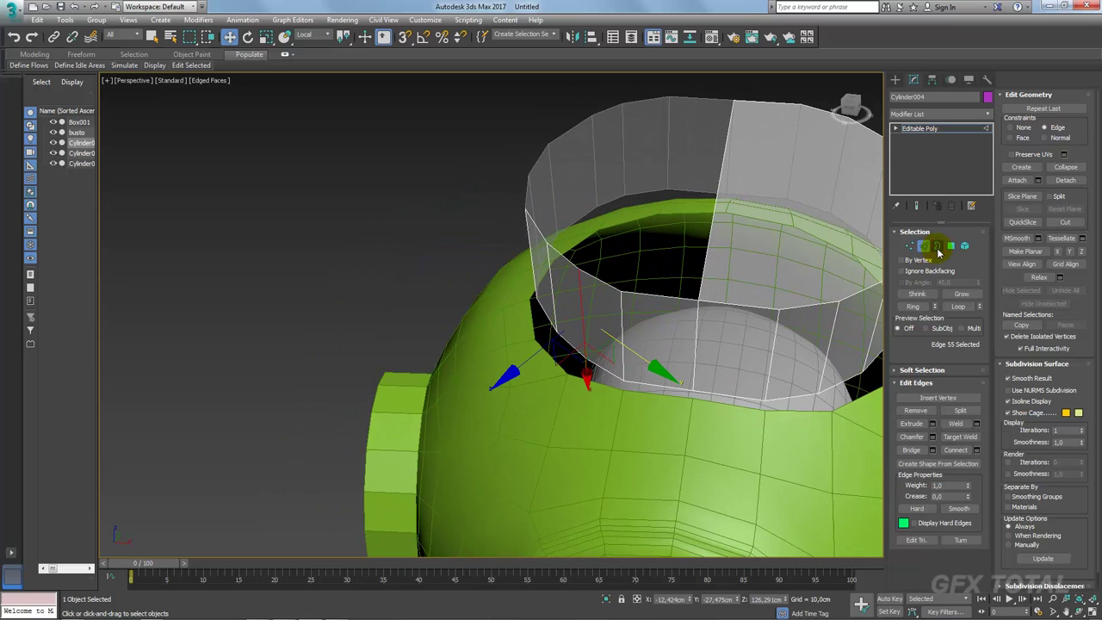
{"action": "left_click", "coordinate": [951, 248]}
{"action": "middle_click_drag", "start_coordinate": [689, 279], "coordinate": [719, 254], "text": "alt"}
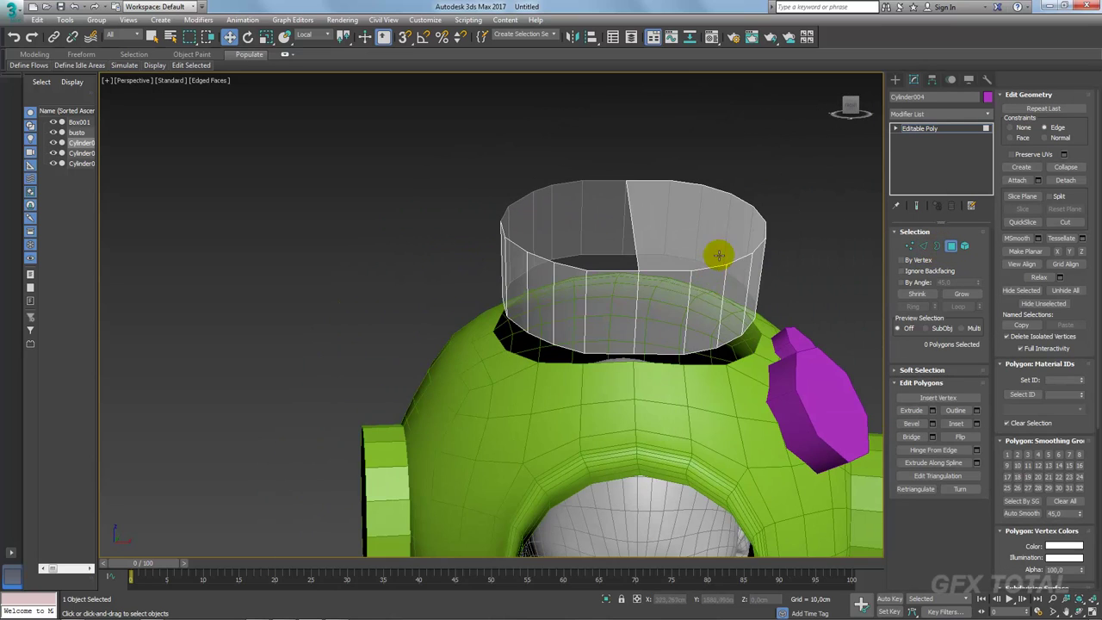
Step: Delete the right half of the cylinder's polygons and return to object level
{"action": "left_click_drag", "start_coordinate": [654, 372], "coordinate": [655, 370]}
{"action": "key", "text": "Delete"}
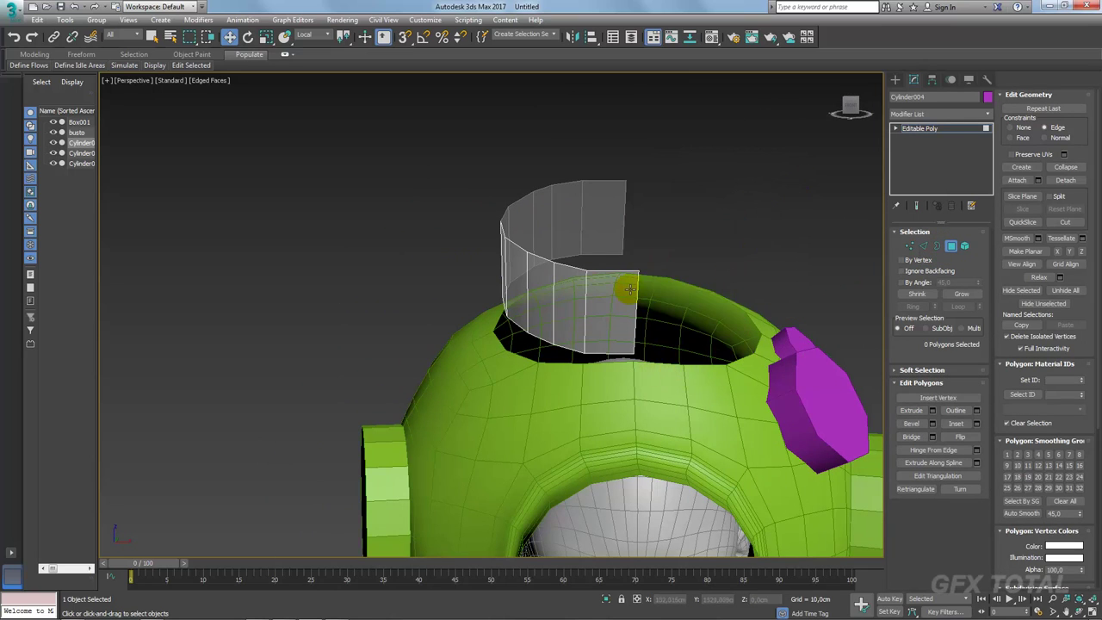
{"action": "left_click", "coordinate": [920, 129]}
{"action": "left_click", "coordinate": [652, 385]}
{"action": "middle_click_drag", "start_coordinate": [652, 386], "coordinate": [629, 251], "text": "alt"}
Step: Lower the half-cylinder band slightly and begin attaching it to the helmet's Edit Poly
{"action": "left_click", "coordinate": [611, 274]}
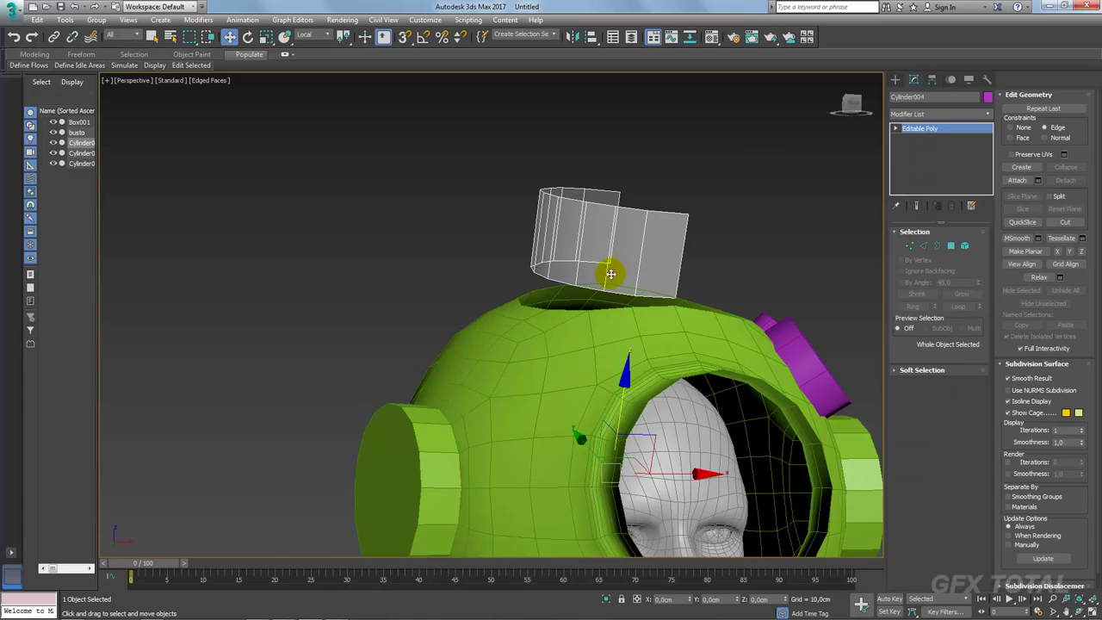
{"action": "left_click_drag", "start_coordinate": [629, 369], "coordinate": [626, 380]}
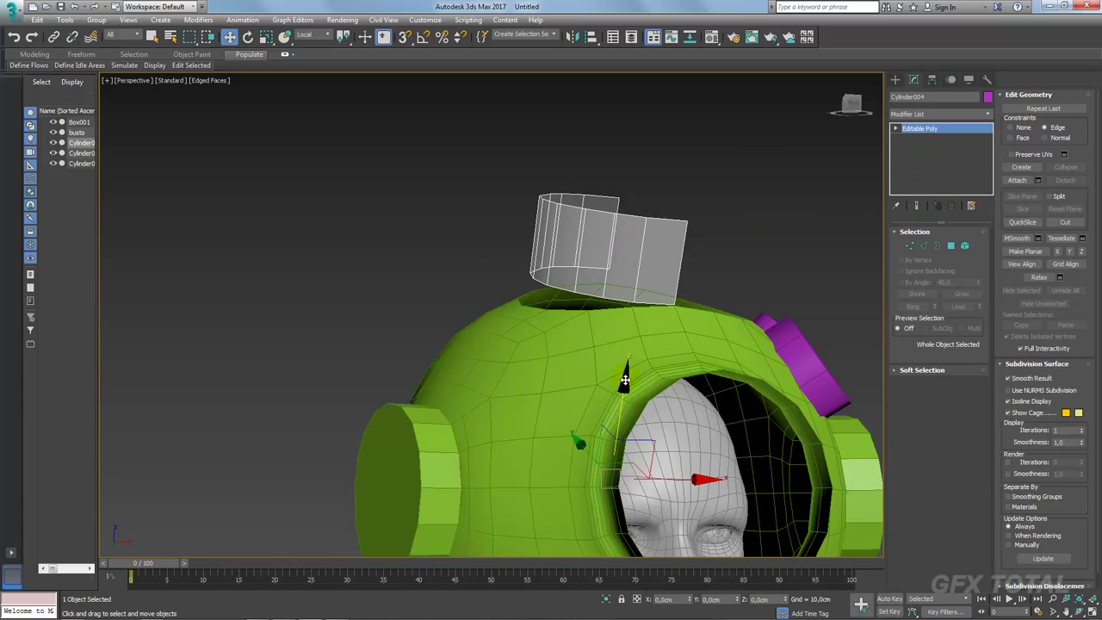
{"action": "left_click", "coordinate": [664, 311]}
{"action": "mouse_move", "coordinate": [665, 311]}
{"action": "middle_mouse_down", "text": "alt"}
{"action": "mouse_move", "coordinate": [733, 303]}
{"action": "mouse_move", "coordinate": [790, 316]}
{"action": "mouse_move", "coordinate": [751, 297]}
{"action": "mouse_move", "coordinate": [738, 315]}
{"action": "mouse_move", "coordinate": [701, 249]}
{"action": "middle_mouse_up", "text": "alt"}
{"action": "left_click", "coordinate": [670, 253]}
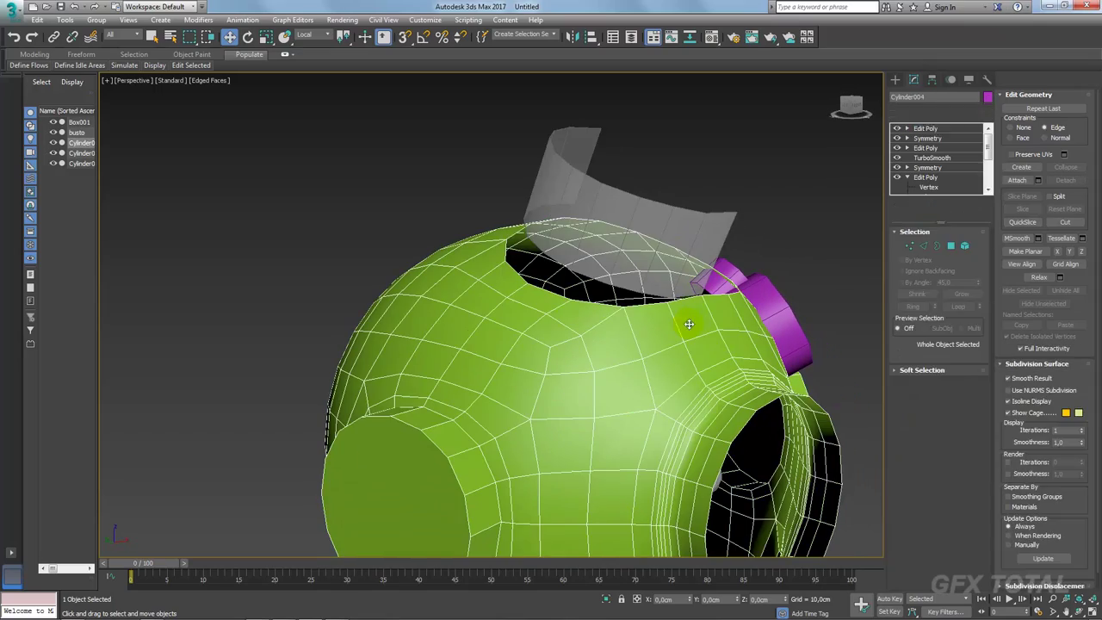
{"action": "left_click", "coordinate": [689, 323]}
{"action": "left_click", "coordinate": [1017, 180]}
Step: Attach the band to the helmet and bridge its edges to the top opening
{"action": "left_click", "coordinate": [664, 253]}
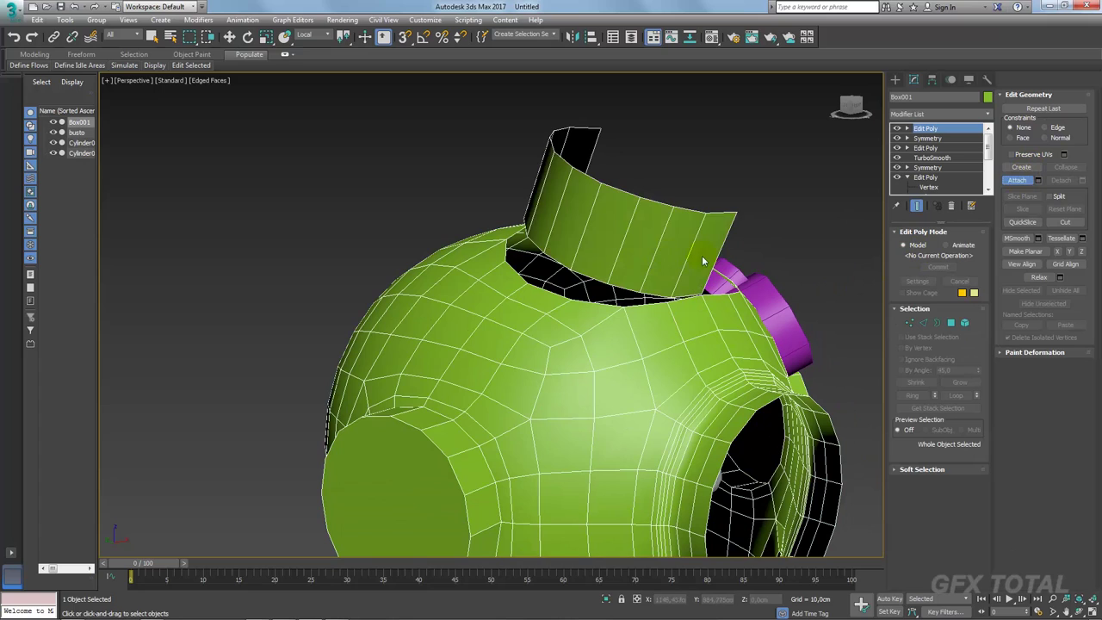
{"action": "left_click", "coordinate": [924, 323]}
{"action": "mouse_move", "coordinate": [694, 307]}
{"action": "middle_mouse_down", "text": "alt"}
{"action": "mouse_move", "coordinate": [741, 232]}
{"action": "mouse_move", "coordinate": [682, 199]}
{"action": "mouse_move", "coordinate": [726, 263]}
{"action": "mouse_move", "coordinate": [607, 287]}
{"action": "mouse_move", "coordinate": [677, 313]}
{"action": "mouse_move", "coordinate": [677, 337]}
{"action": "mouse_move", "coordinate": [734, 341]}
{"action": "middle_mouse_up", "text": "alt"}
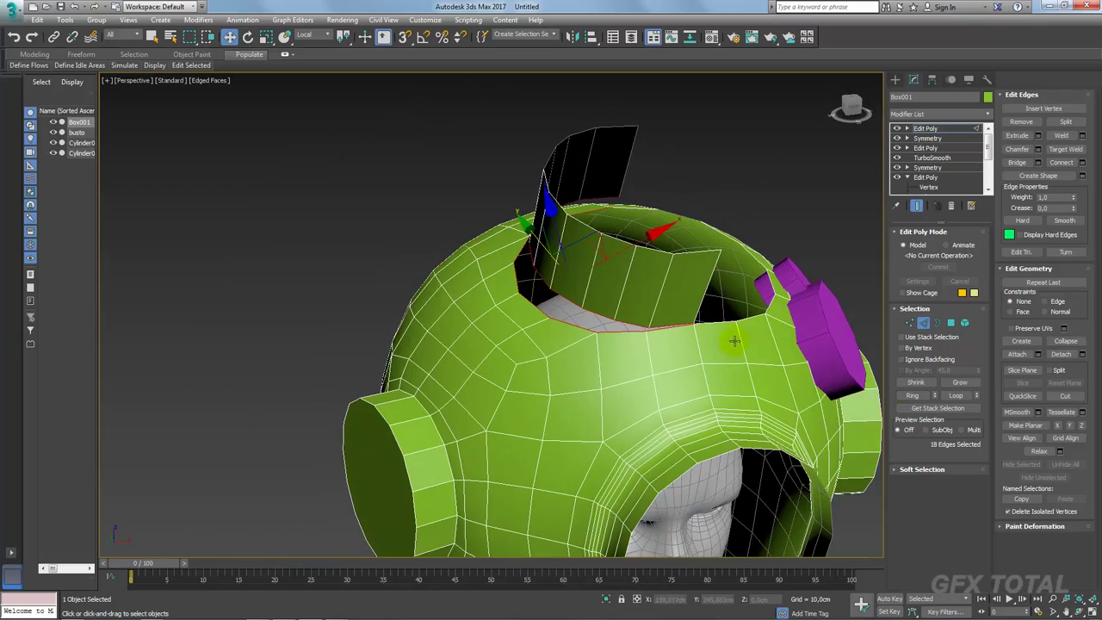
{"action": "left_click", "coordinate": [1017, 163]}
{"action": "mouse_move", "coordinate": [781, 234]}
{"action": "middle_mouse_down", "text": "alt"}
{"action": "mouse_move", "coordinate": [561, 259]}
{"action": "mouse_move", "coordinate": [557, 315]}
{"action": "mouse_move", "coordinate": [617, 327]}
{"action": "mouse_move", "coordinate": [479, 297]}
{"action": "middle_mouse_up", "text": "alt"}
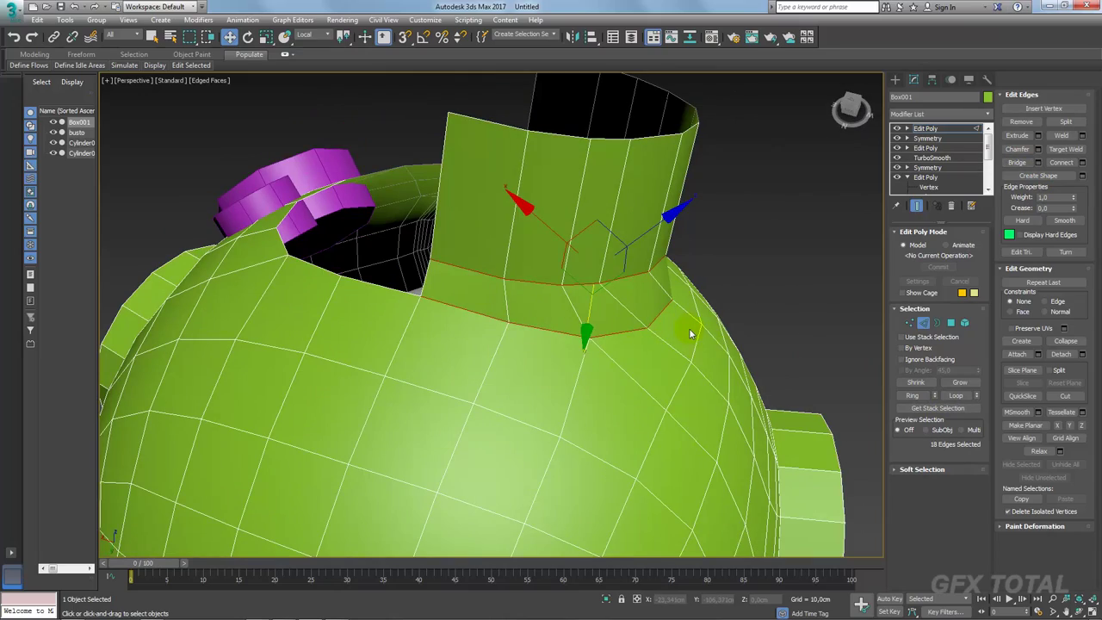
{"action": "mouse_move", "coordinate": [691, 334]}
{"action": "middle_mouse_down", "text": "alt"}
{"action": "mouse_move", "coordinate": [659, 337]}
{"action": "mouse_move", "coordinate": [660, 350]}
{"action": "middle_mouse_up", "text": "alt"}
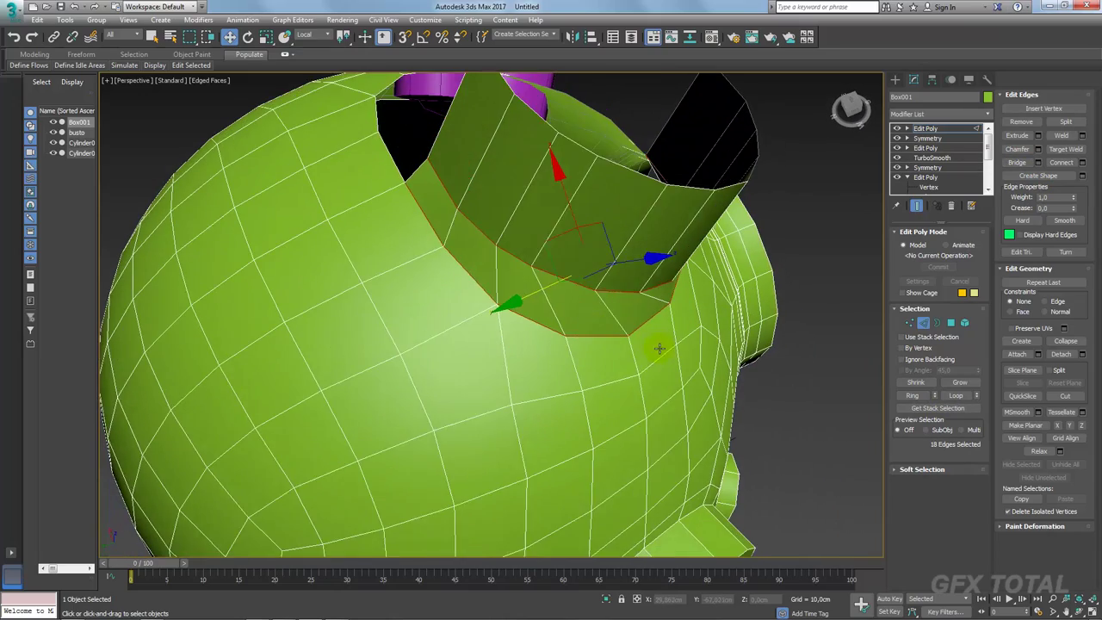
Step: Test-move a single collar edge sideways, then undo the move
{"action": "left_click", "coordinate": [554, 229]}
{"action": "middle_click_drag", "start_coordinate": [554, 228], "coordinate": [620, 248], "text": "alt"}
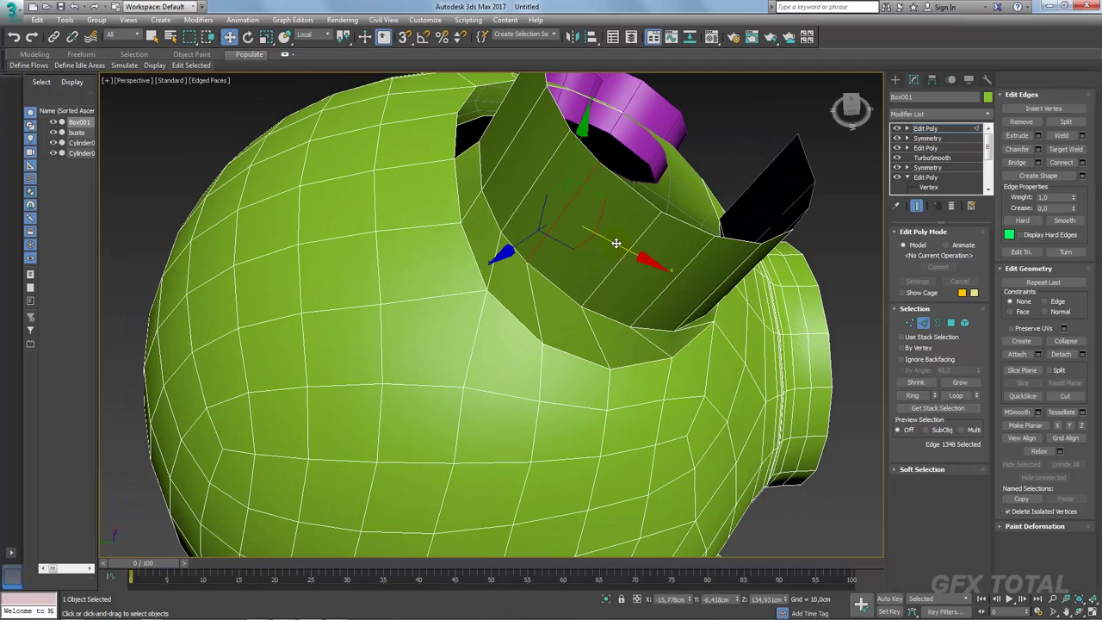
{"action": "left_click_drag", "start_coordinate": [617, 244], "coordinate": [698, 276]}
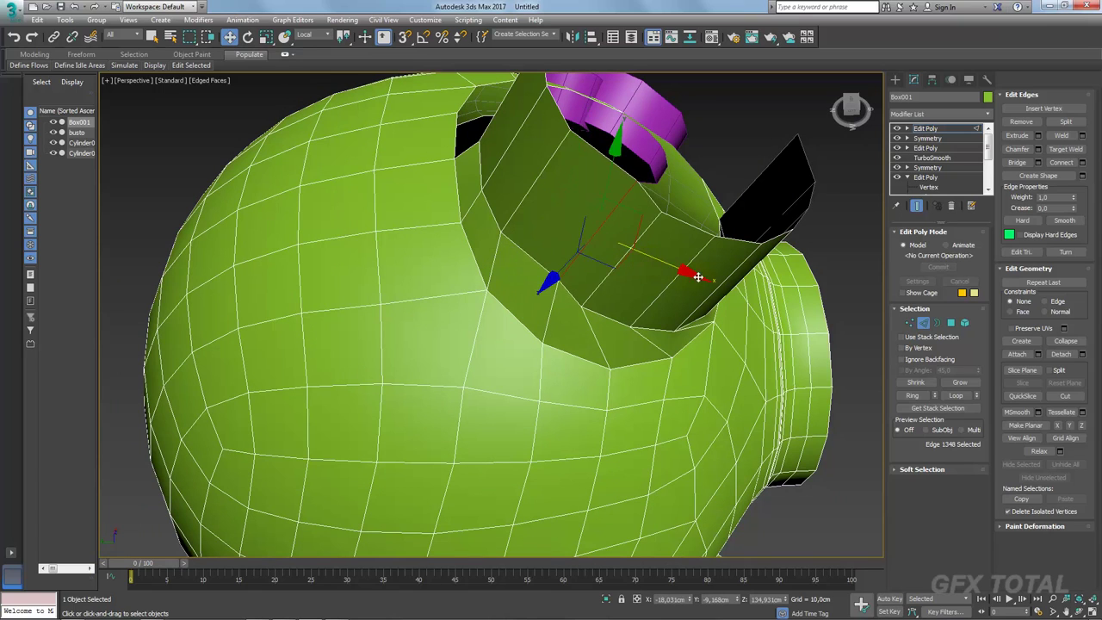
{"action": "key", "text": "ctrl+z"}
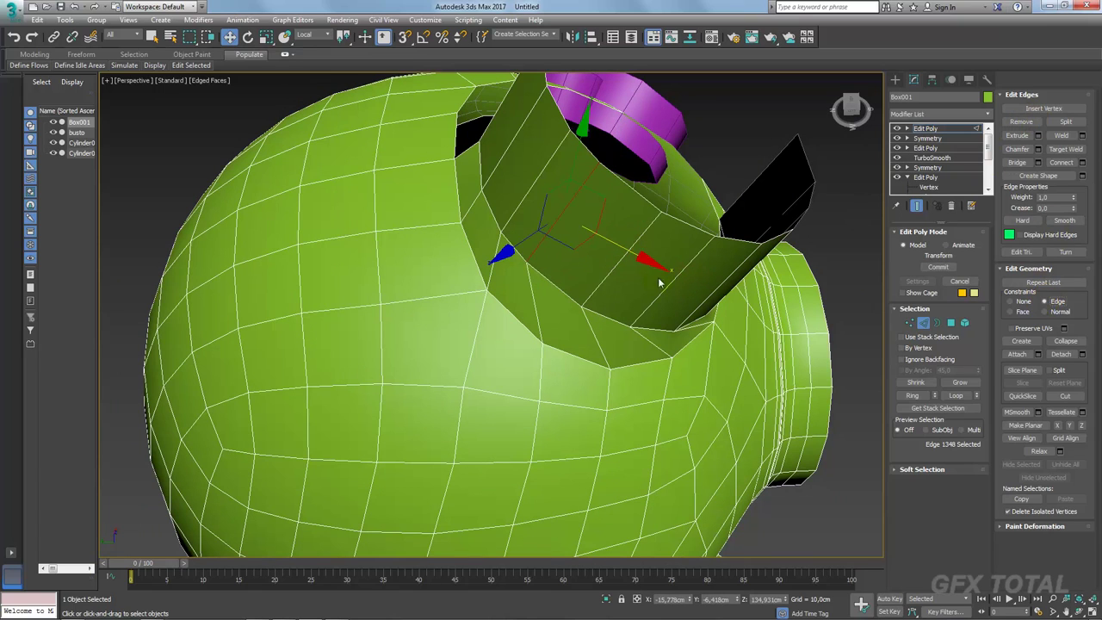
{"action": "key", "text": "ctrl+z"}
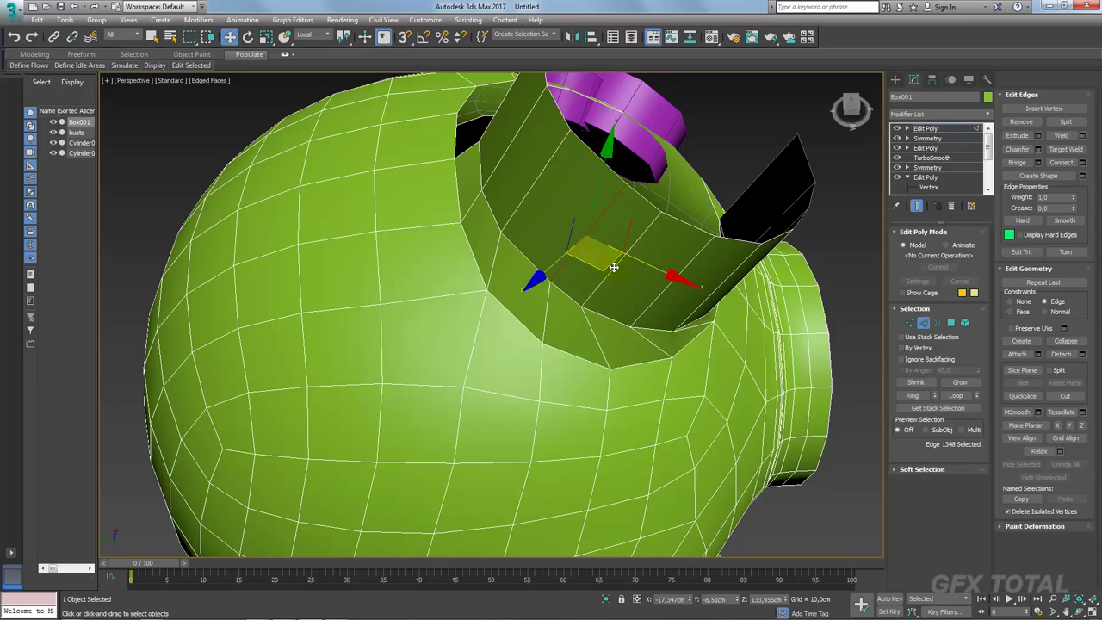
{"action": "middle_click_drag", "start_coordinate": [613, 268], "coordinate": [658, 303], "text": "alt"}
Step: Select several edges along the bridged band around the top opening
{"action": "left_click", "coordinate": [659, 316], "text": "ctrl"}
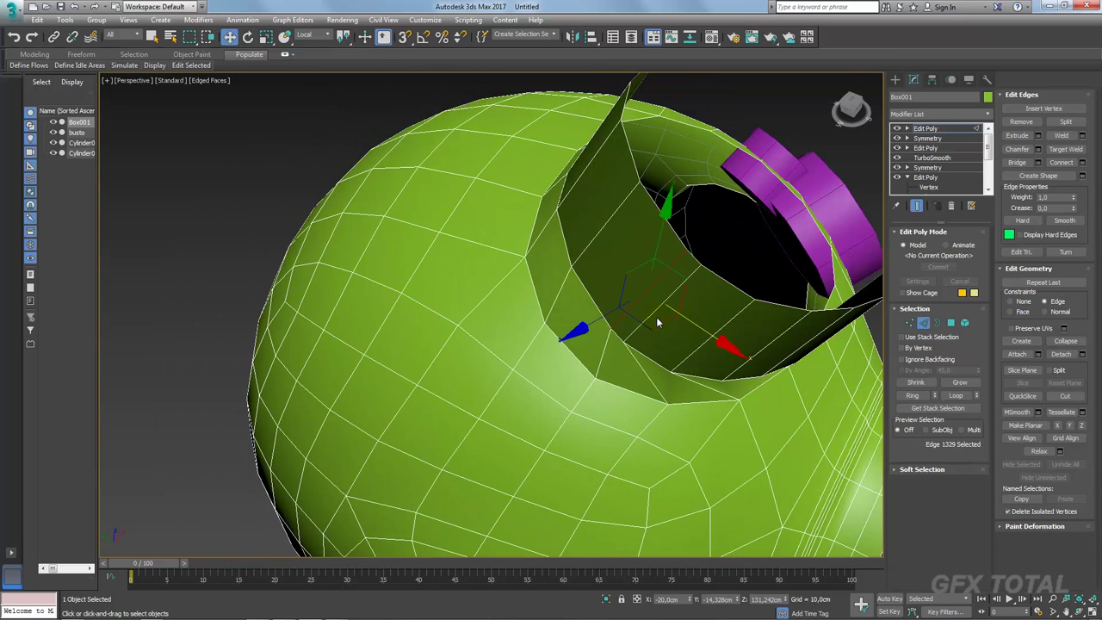
{"action": "left_click", "coordinate": [650, 317], "text": "ctrl"}
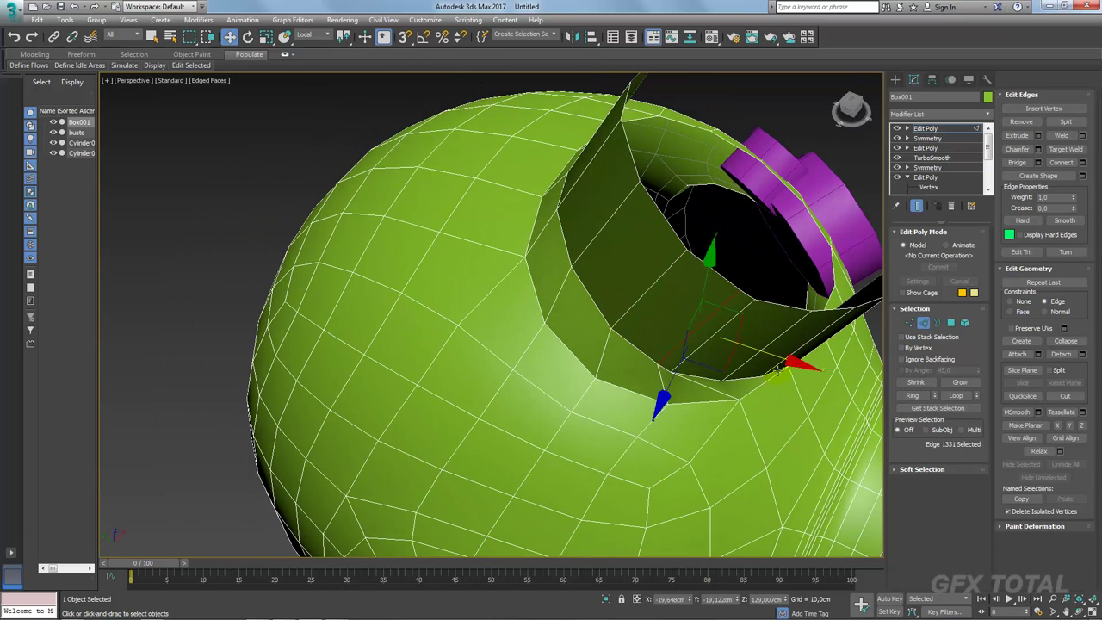
{"action": "middle_click_drag", "start_coordinate": [766, 345], "coordinate": [732, 353], "text": "alt"}
{"action": "left_click", "coordinate": [687, 353], "text": "ctrl"}
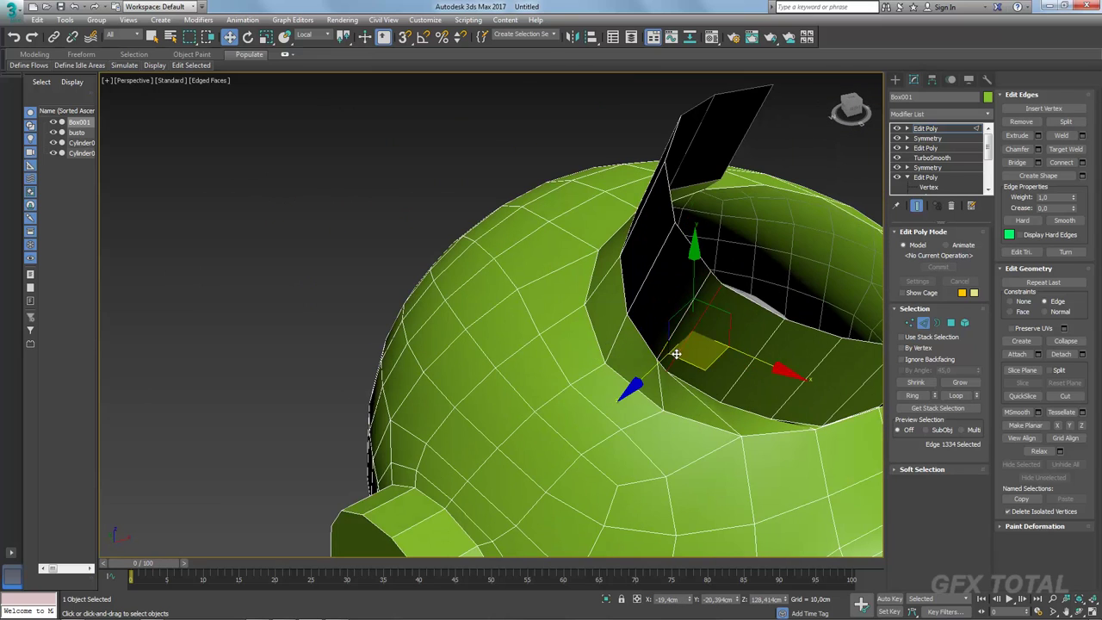
{"action": "left_click", "coordinate": [758, 360], "text": "ctrl"}
{"action": "left_click", "coordinate": [754, 393], "text": "ctrl"}
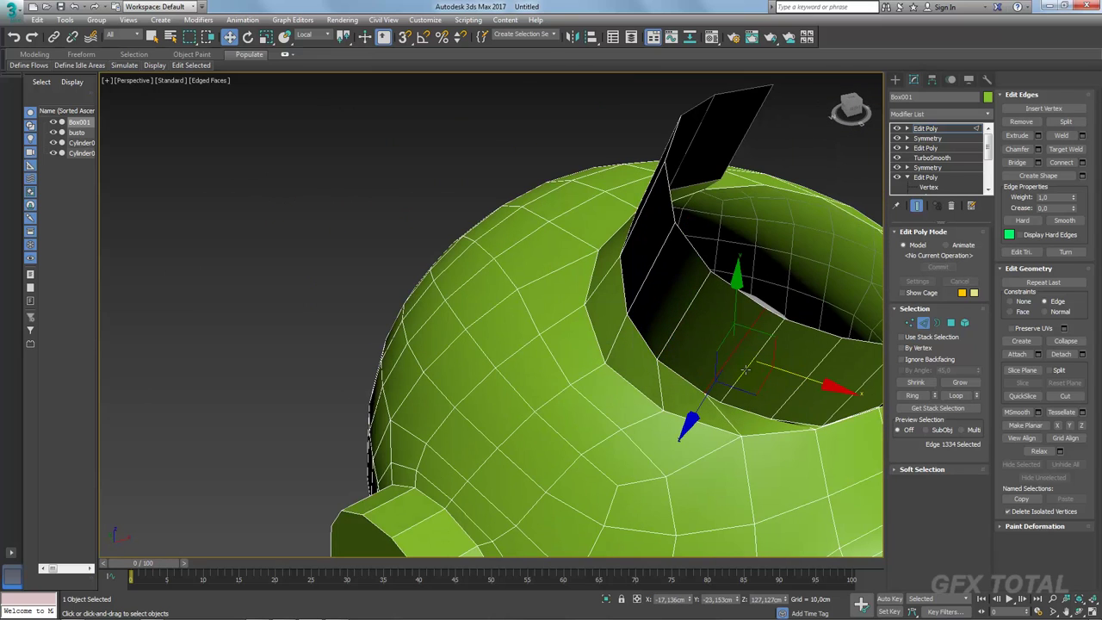
{"action": "left_click", "coordinate": [746, 370], "text": "ctrl"}
{"action": "mouse_move", "coordinate": [770, 386]}
{"action": "middle_mouse_down", "text": "alt"}
{"action": "mouse_move", "coordinate": [690, 376]}
{"action": "mouse_move", "coordinate": [699, 363]}
{"action": "middle_mouse_up", "text": "alt"}
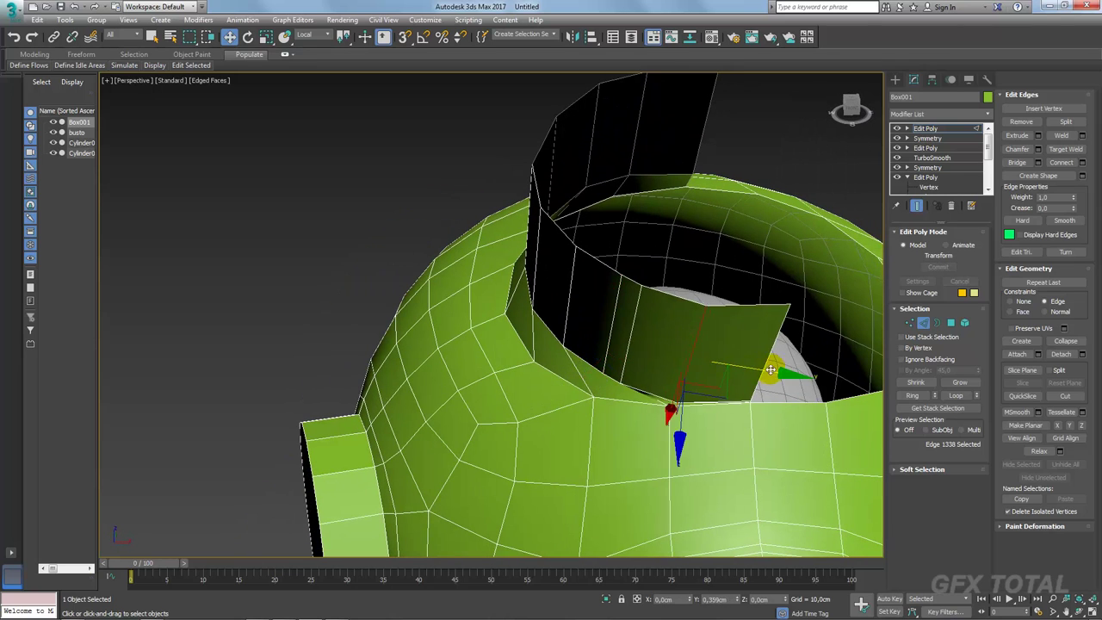
Step: Move the band flap's vertical edge into place to straighten the wall
{"action": "middle_click_drag", "start_coordinate": [771, 370], "coordinate": [750, 349], "text": "alt"}
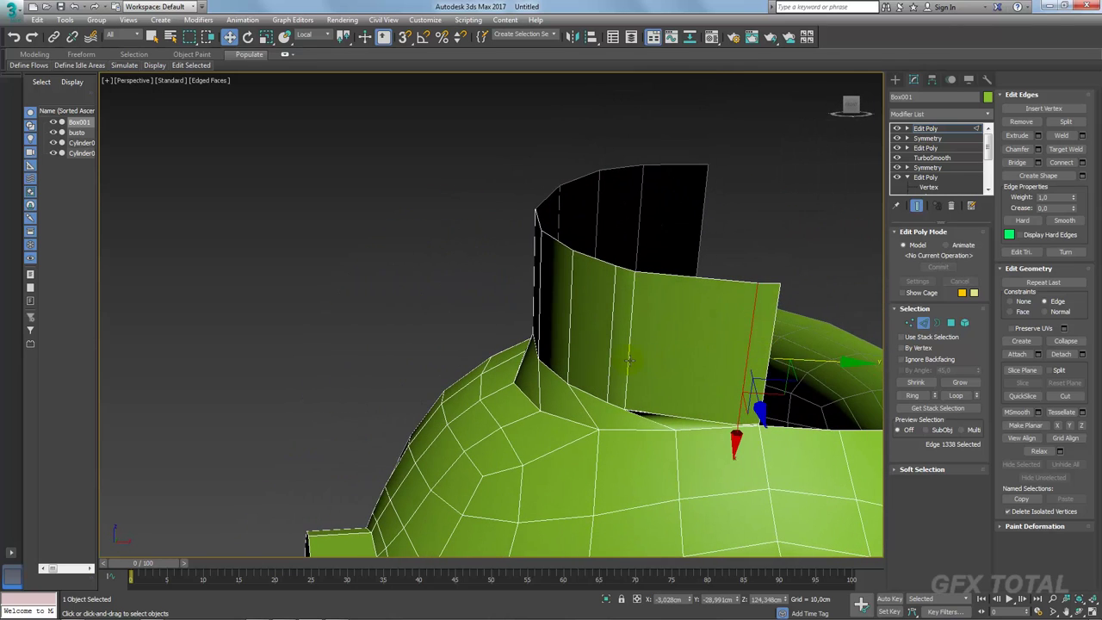
{"action": "left_click", "coordinate": [629, 360]}
{"action": "left_click_drag", "start_coordinate": [768, 368], "coordinate": [767, 368]}
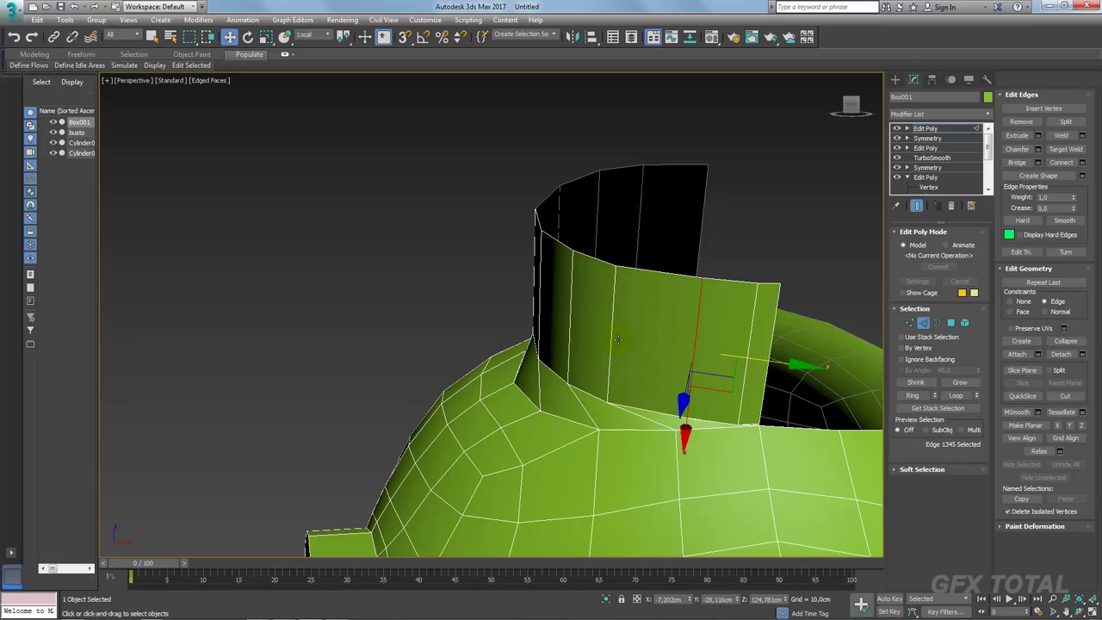
{"action": "left_click", "coordinate": [610, 340]}
{"action": "mouse_move", "coordinate": [689, 361]}
{"action": "middle_mouse_down", "text": "alt"}
{"action": "mouse_move", "coordinate": [779, 393]}
{"action": "mouse_move", "coordinate": [718, 385]}
{"action": "mouse_move", "coordinate": [737, 371]}
{"action": "mouse_move", "coordinate": [787, 396]}
{"action": "mouse_move", "coordinate": [720, 382]}
{"action": "mouse_move", "coordinate": [744, 362]}
{"action": "mouse_move", "coordinate": [698, 431]}
{"action": "mouse_move", "coordinate": [719, 472]}
{"action": "mouse_move", "coordinate": [699, 430]}
{"action": "mouse_move", "coordinate": [675, 450]}
{"action": "mouse_move", "coordinate": [722, 438]}
{"action": "mouse_move", "coordinate": [709, 402]}
{"action": "mouse_move", "coordinate": [684, 442]}
{"action": "mouse_move", "coordinate": [702, 478]}
{"action": "mouse_move", "coordinate": [709, 439]}
{"action": "mouse_move", "coordinate": [779, 385]}
{"action": "middle_mouse_up", "text": "alt"}
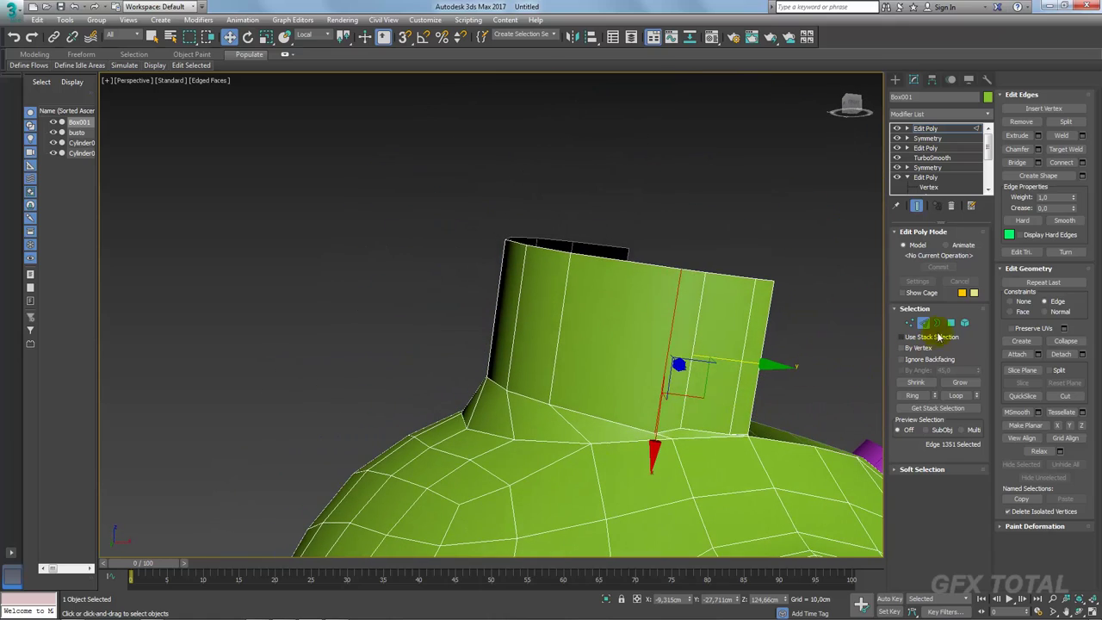
Step: Delete the upper band polygons down to the neck base
{"action": "left_click", "coordinate": [951, 323]}
{"action": "left_click_drag", "start_coordinate": [796, 332], "coordinate": [825, 340]}
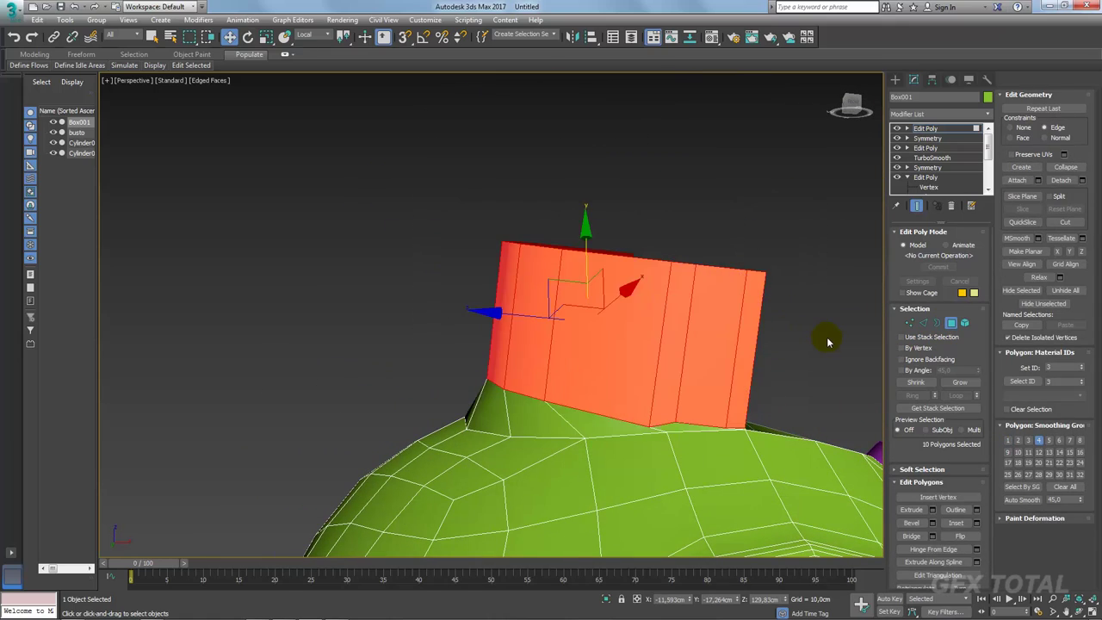
{"action": "left_click", "coordinate": [951, 388]}
{"action": "key", "text": "Delete"}
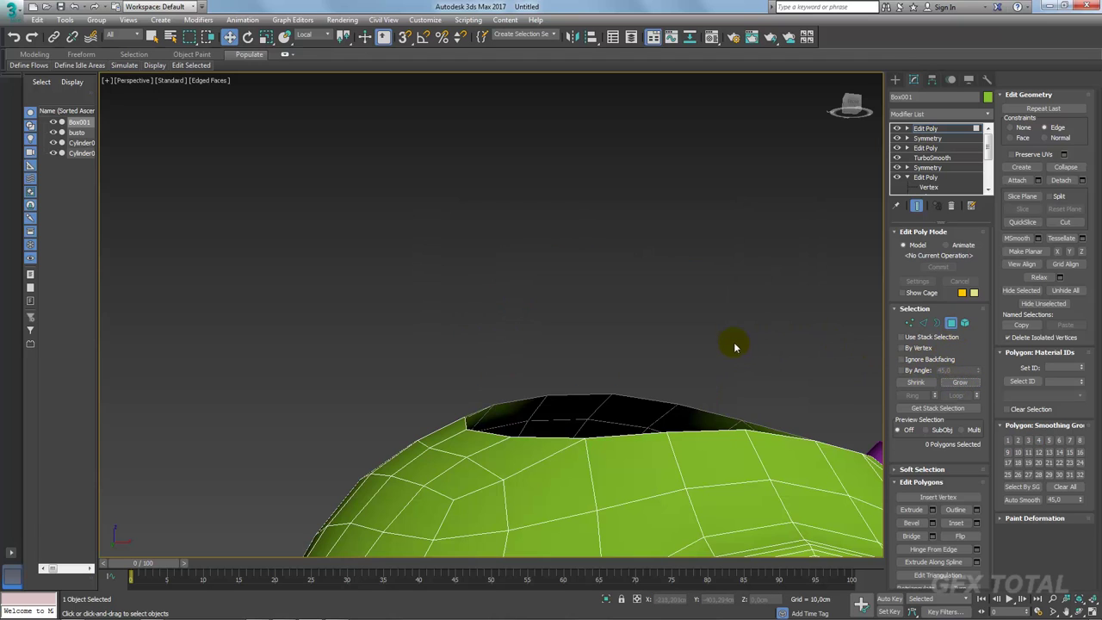
Step: Cap the crown hole's border with a polygon and select the new cap
{"action": "left_click", "coordinate": [937, 323]}
{"action": "left_click_drag", "start_coordinate": [660, 469], "coordinate": [660, 465]}
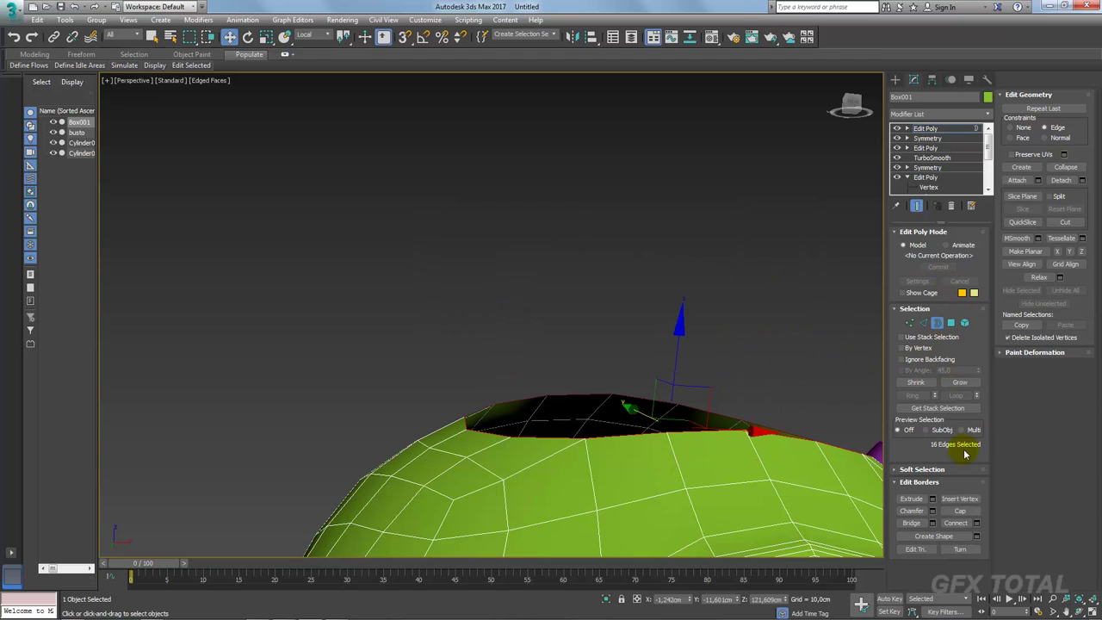
{"action": "left_click", "coordinate": [956, 511]}
{"action": "left_click", "coordinate": [951, 323]}
{"action": "left_click", "coordinate": [603, 418]}
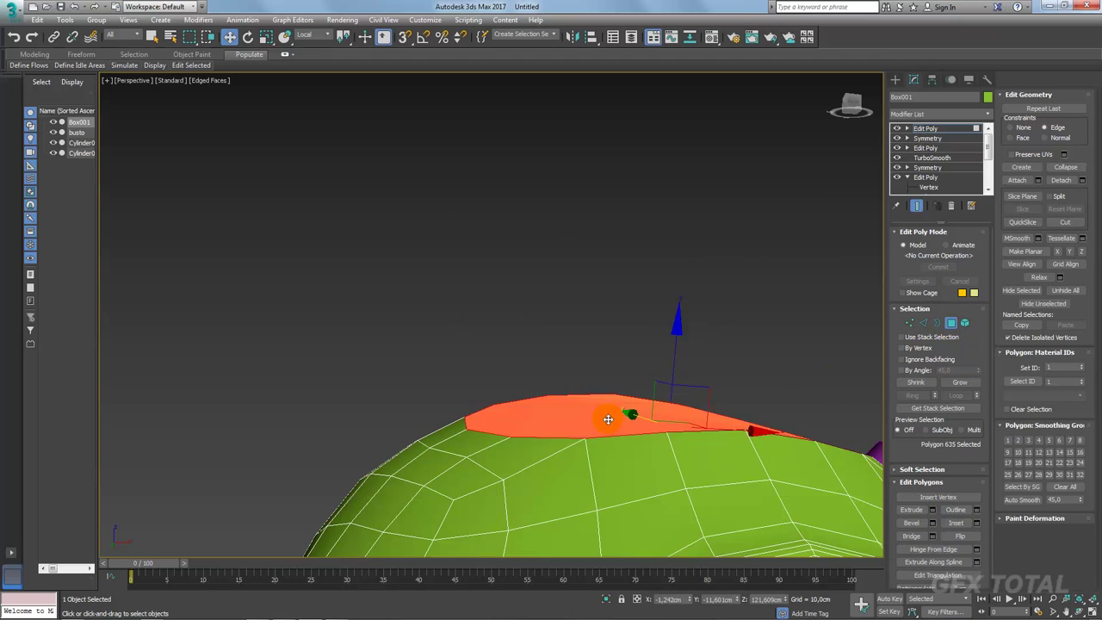
{"action": "middle_click_drag", "start_coordinate": [603, 418], "coordinate": [843, 374], "text": "alt"}
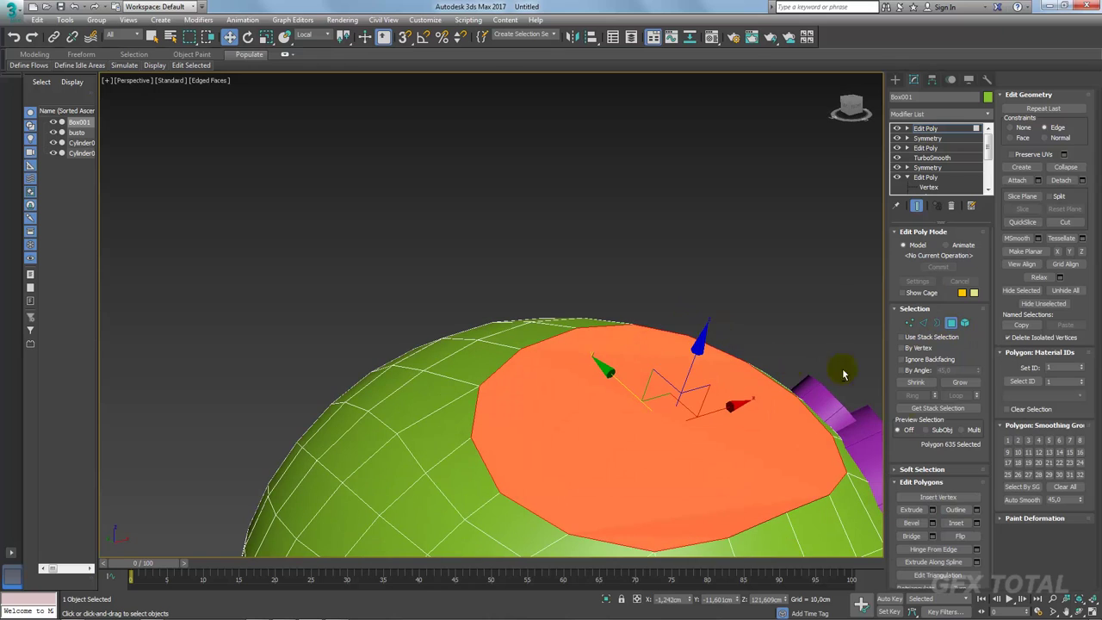
Step: Extrude the cap polygon upward into a tall column
{"action": "left_click", "coordinate": [932, 510]}
{"action": "left_click_drag", "start_coordinate": [505, 343], "coordinate": [521, 326]}
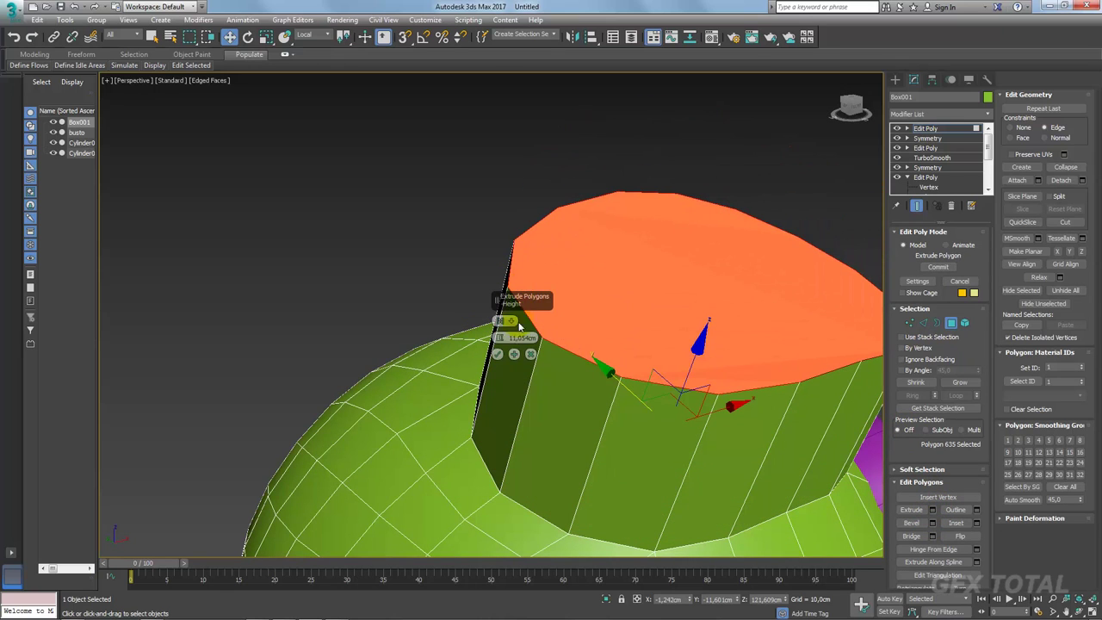
{"action": "left_click", "coordinate": [498, 355]}
{"action": "middle_click_drag", "start_coordinate": [498, 360], "coordinate": [491, 327], "text": "alt"}
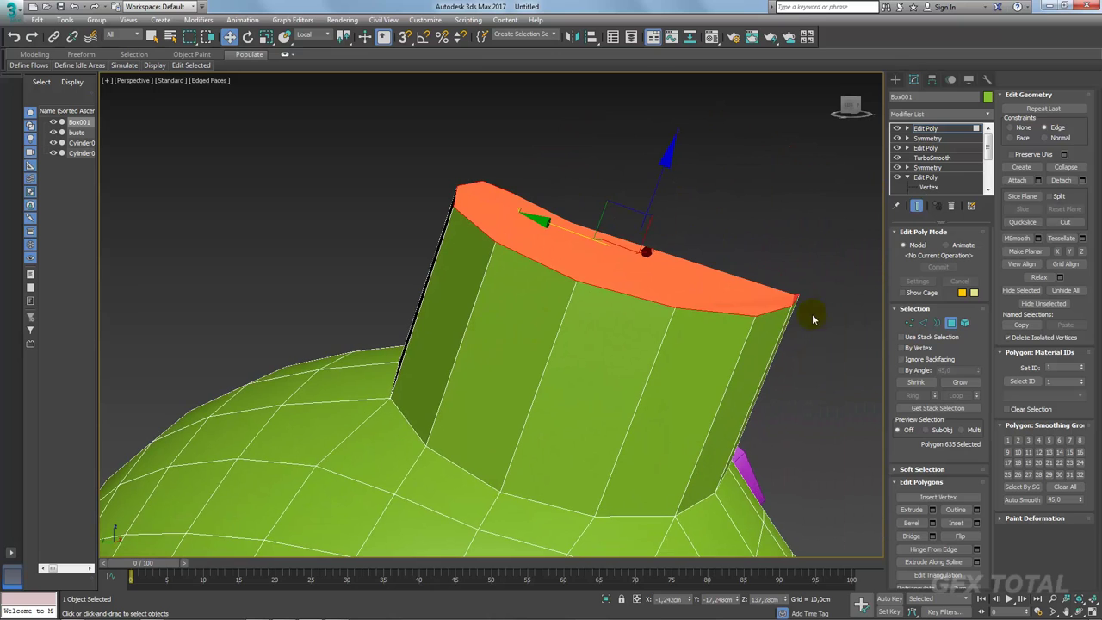
{"action": "mouse_move", "coordinate": [812, 313]}
{"action": "middle_mouse_down", "text": "alt"}
{"action": "mouse_move", "coordinate": [784, 360]}
{"action": "mouse_move", "coordinate": [908, 389]}
{"action": "mouse_move", "coordinate": [822, 408]}
{"action": "middle_mouse_up", "text": "alt"}
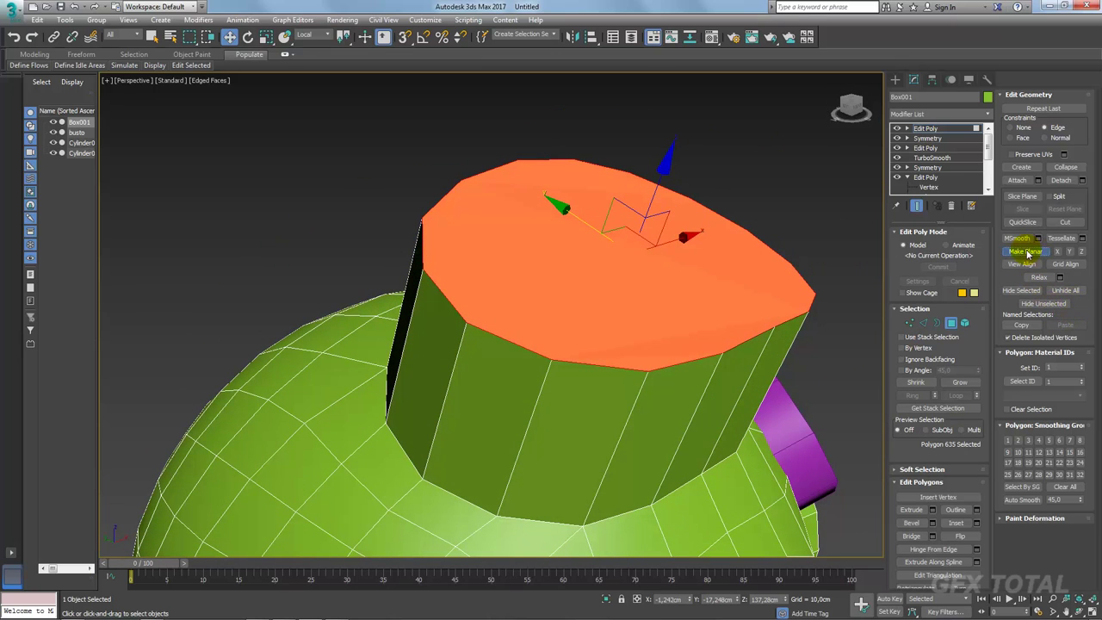
{"action": "mouse_move", "coordinate": [746, 290]}
{"action": "middle_mouse_down", "text": "alt"}
{"action": "mouse_move", "coordinate": [768, 344]}
{"action": "mouse_move", "coordinate": [707, 217]}
{"action": "middle_mouse_up", "text": "alt"}
Step: Lower the column top to shorten it, checking the diving helmet reference
{"action": "left_click_drag", "start_coordinate": [692, 192], "coordinate": [665, 251]}
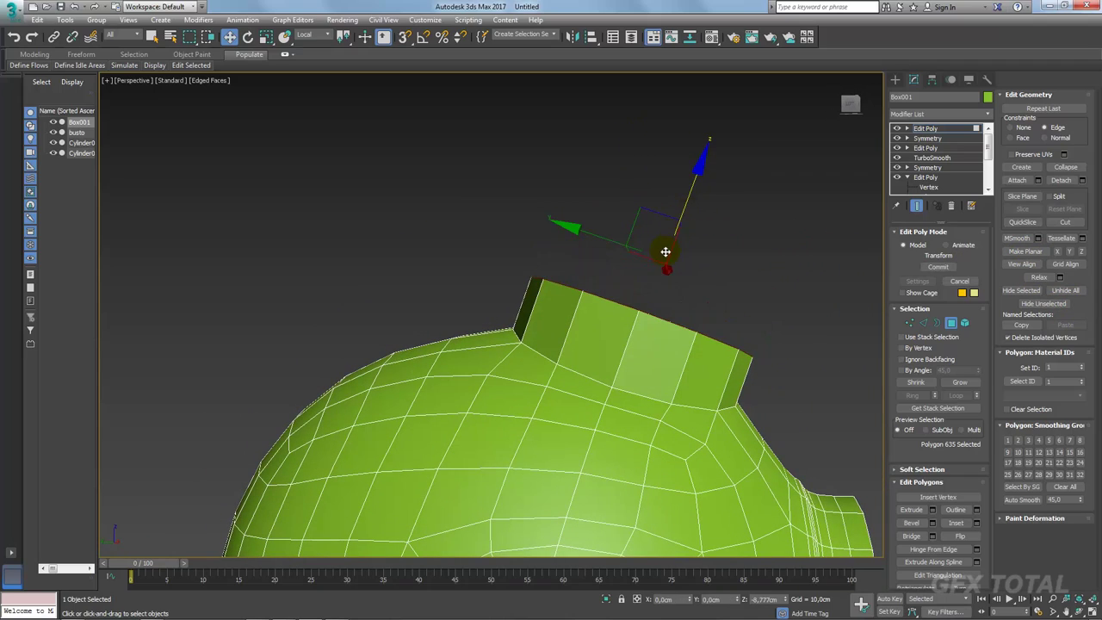
{"action": "mouse_move", "coordinate": [670, 251]}
{"action": "middle_mouse_down", "text": "alt"}
{"action": "mouse_move", "coordinate": [701, 268]}
{"action": "mouse_move", "coordinate": [664, 370]}
{"action": "mouse_move", "coordinate": [529, 301]}
{"action": "mouse_move", "coordinate": [493, 301]}
{"action": "mouse_move", "coordinate": [543, 216]}
{"action": "middle_mouse_up", "text": "alt"}
{"action": "left_click_drag", "start_coordinate": [542, 216], "coordinate": [539, 218]}
{"action": "middle_click_drag", "start_coordinate": [546, 217], "coordinate": [512, 295], "text": "alt"}
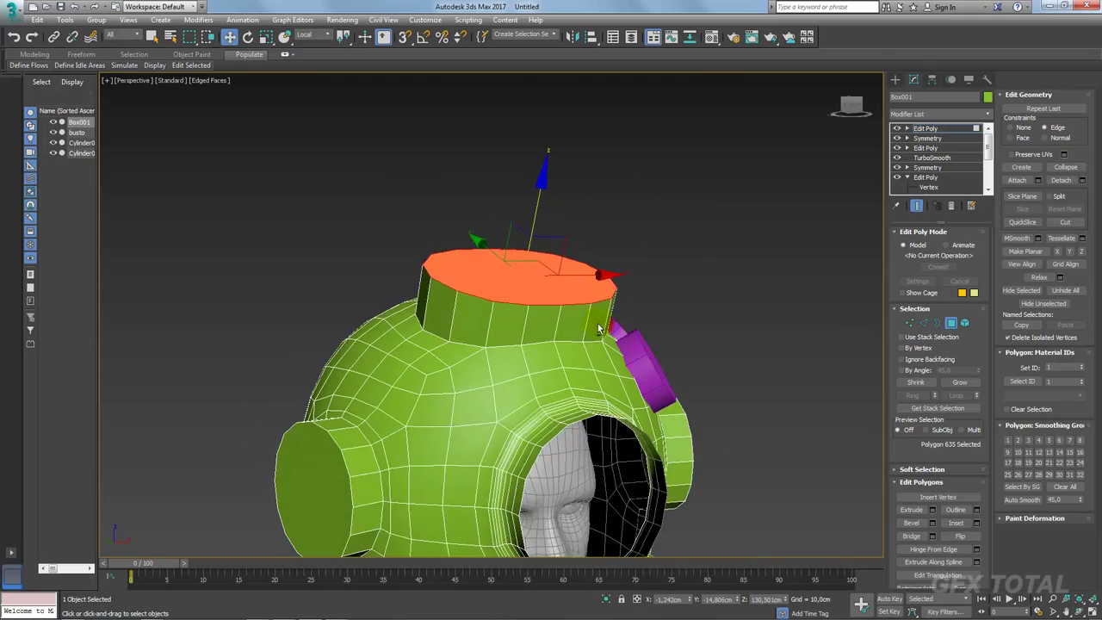
{"action": "key", "text": "alt+Tab"}
{"action": "key", "text": "alt+Tab"}
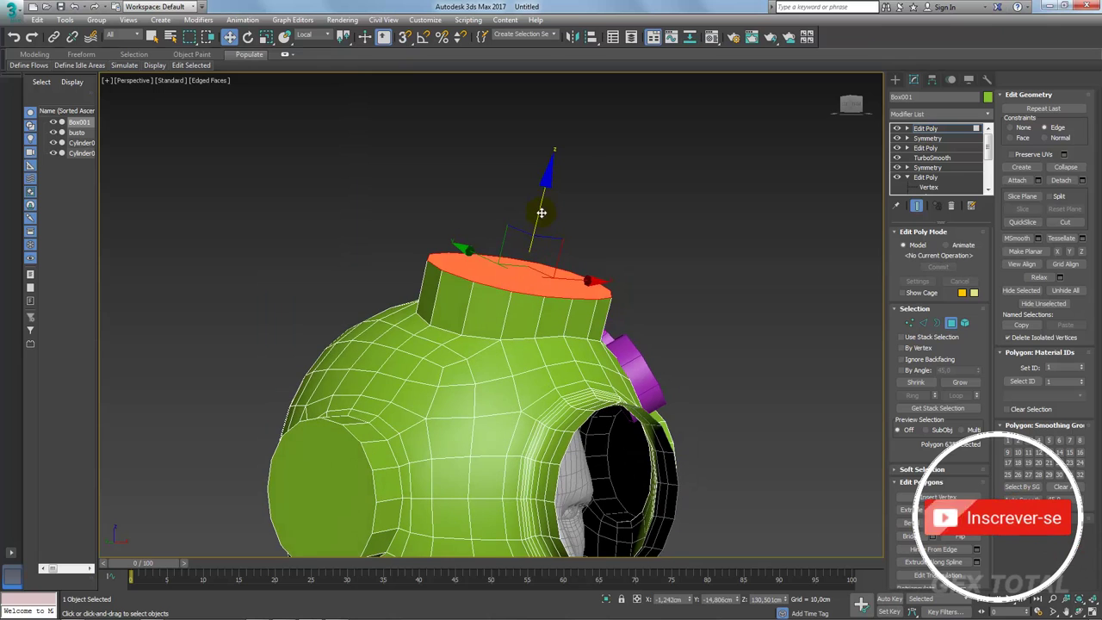
{"action": "left_click_drag", "start_coordinate": [536, 219], "coordinate": [525, 245]}
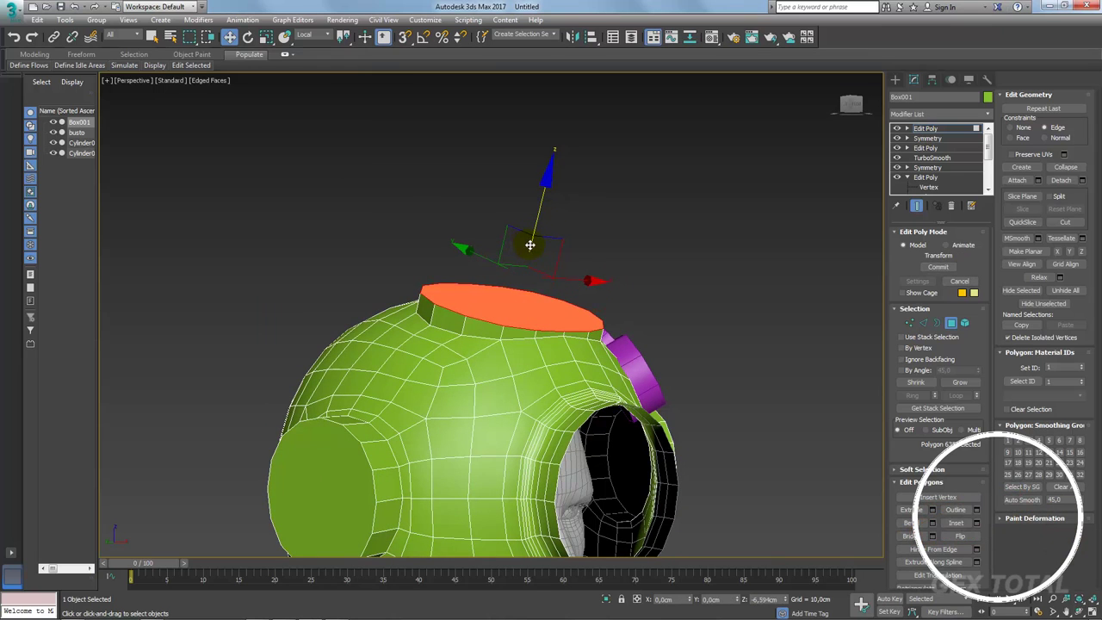
{"action": "middle_click_drag", "start_coordinate": [524, 246], "coordinate": [521, 284], "text": "alt"}
{"action": "scroll", "coordinate": [522, 285], "scroll_direction": "up", "scroll_amount": 3}
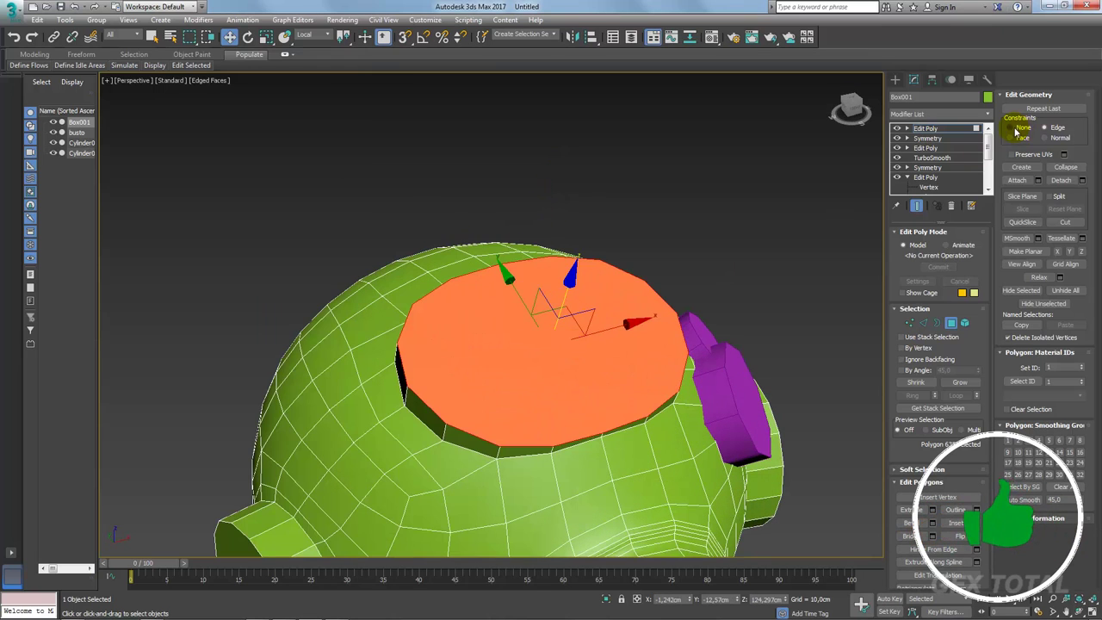
Step: Scale the top polygon smaller in two passes
{"action": "key", "text": "r"}
{"action": "left_click_drag", "start_coordinate": [541, 343], "coordinate": [545, 345]}
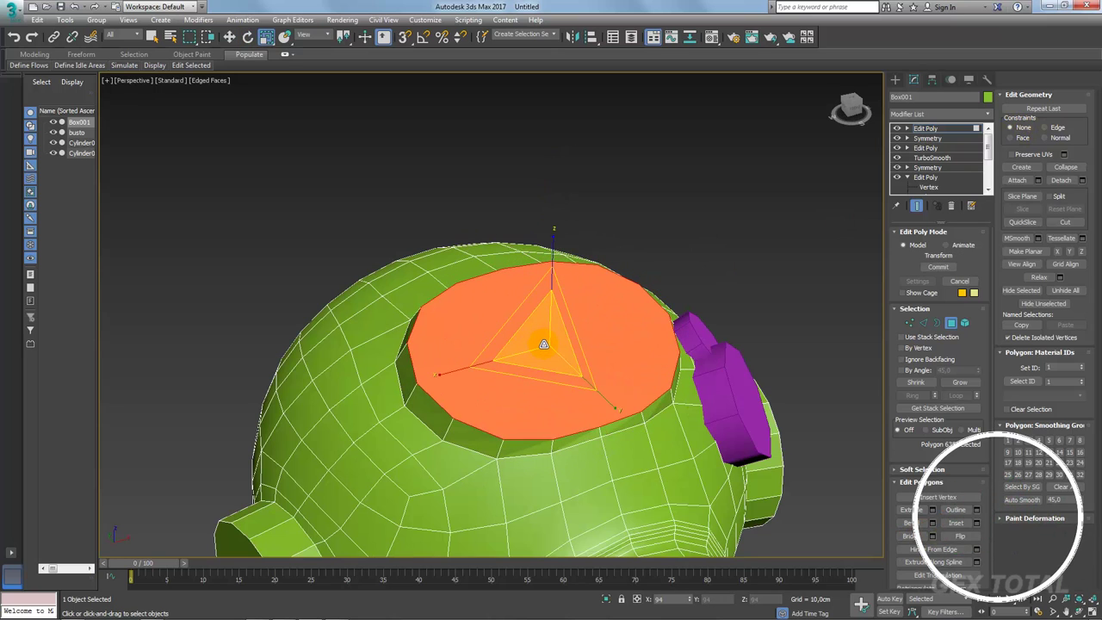
{"action": "key", "text": "w"}
{"action": "middle_click_drag", "start_coordinate": [545, 346], "coordinate": [564, 287], "text": "alt"}
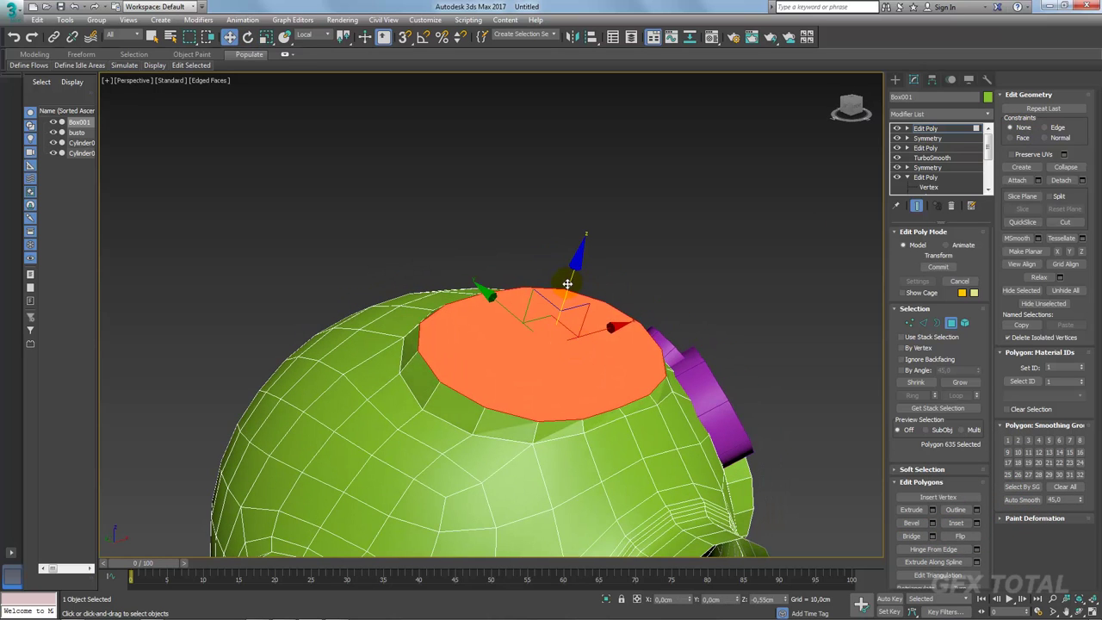
{"action": "key", "text": "e"}
{"action": "key", "text": "r"}
{"action": "left_click_drag", "start_coordinate": [558, 318], "coordinate": [556, 320]}
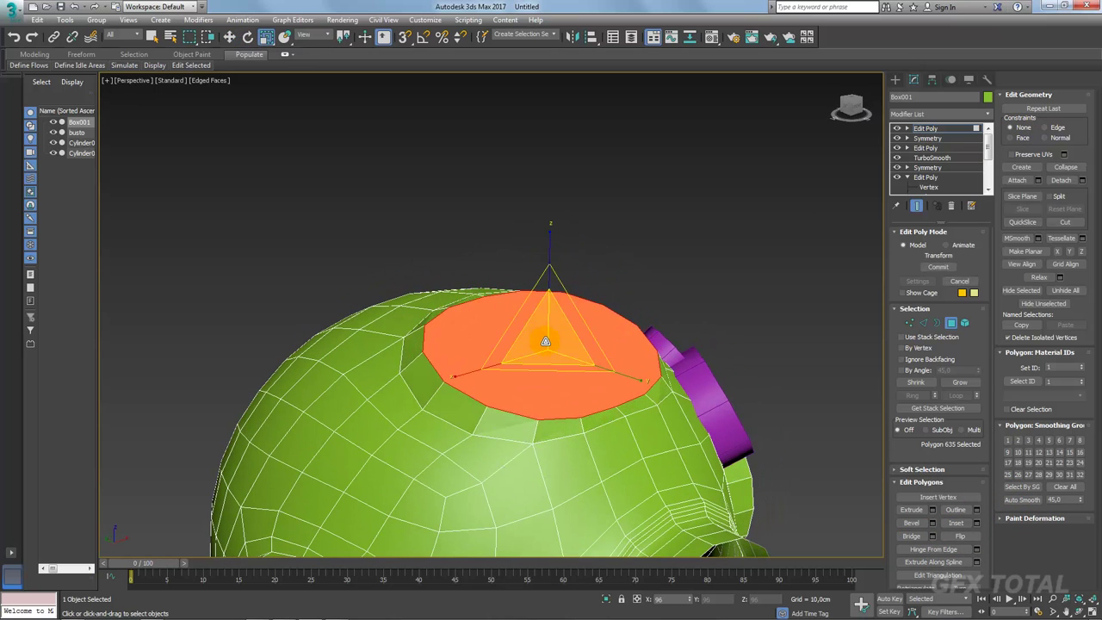
{"action": "key", "text": "w"}
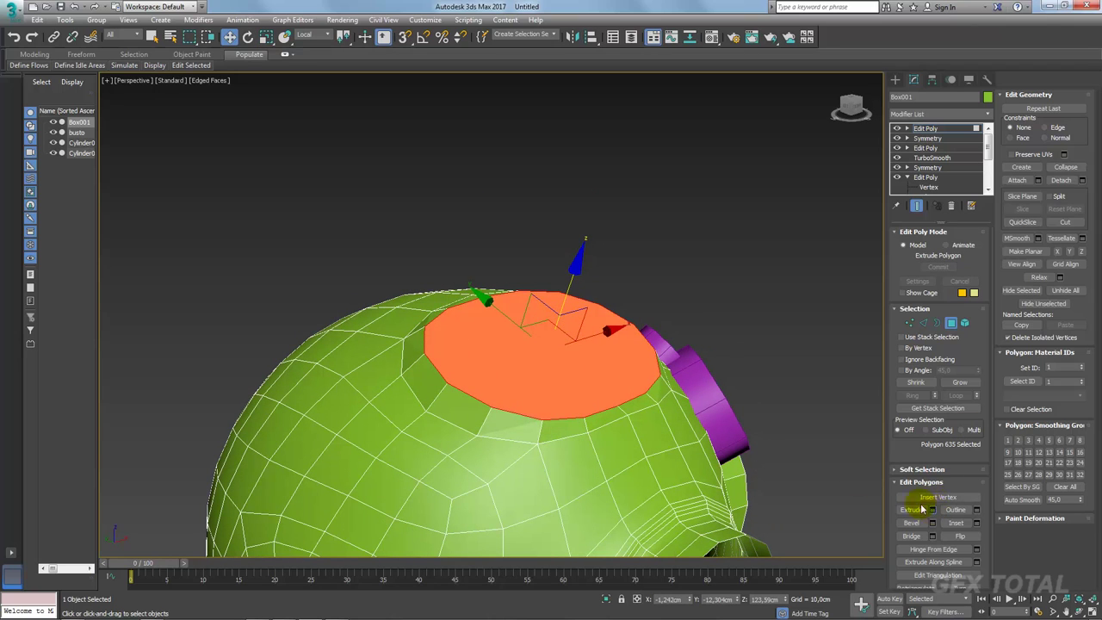
Step: Extrude the top polygon again about 2.4 cm into a short raised rim
{"action": "left_click", "coordinate": [931, 510]}
{"action": "left_click_drag", "start_coordinate": [508, 338], "coordinate": [512, 321]}
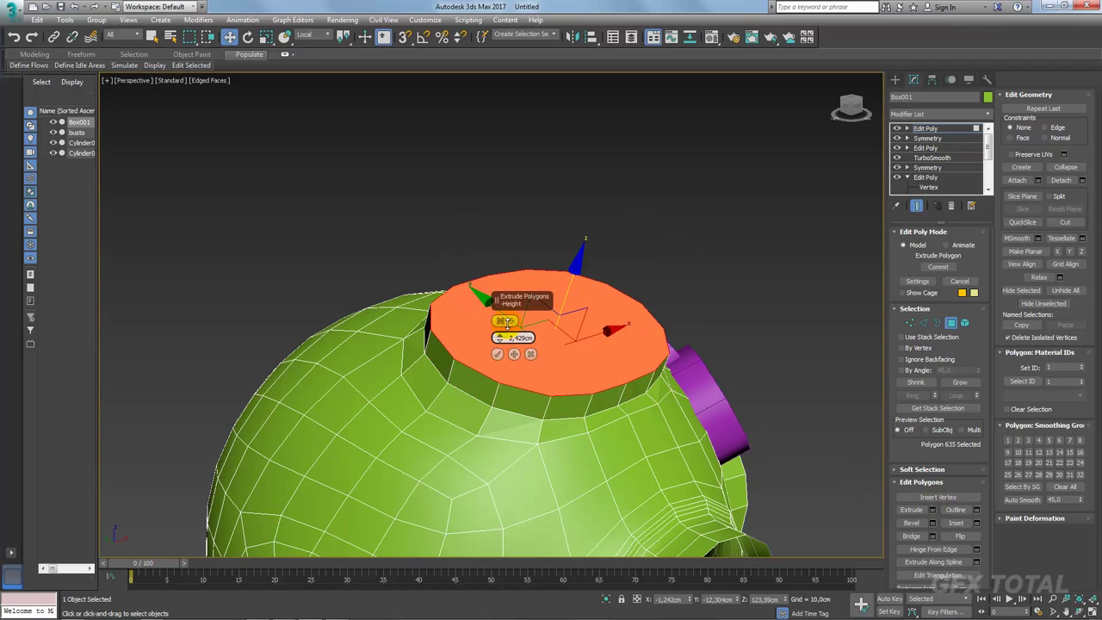
{"action": "left_click", "coordinate": [499, 355]}
{"action": "mouse_move", "coordinate": [499, 355]}
{"action": "middle_mouse_down", "text": "alt"}
{"action": "mouse_move", "coordinate": [762, 338]}
{"action": "mouse_move", "coordinate": [776, 416]}
{"action": "middle_mouse_up", "text": "alt"}
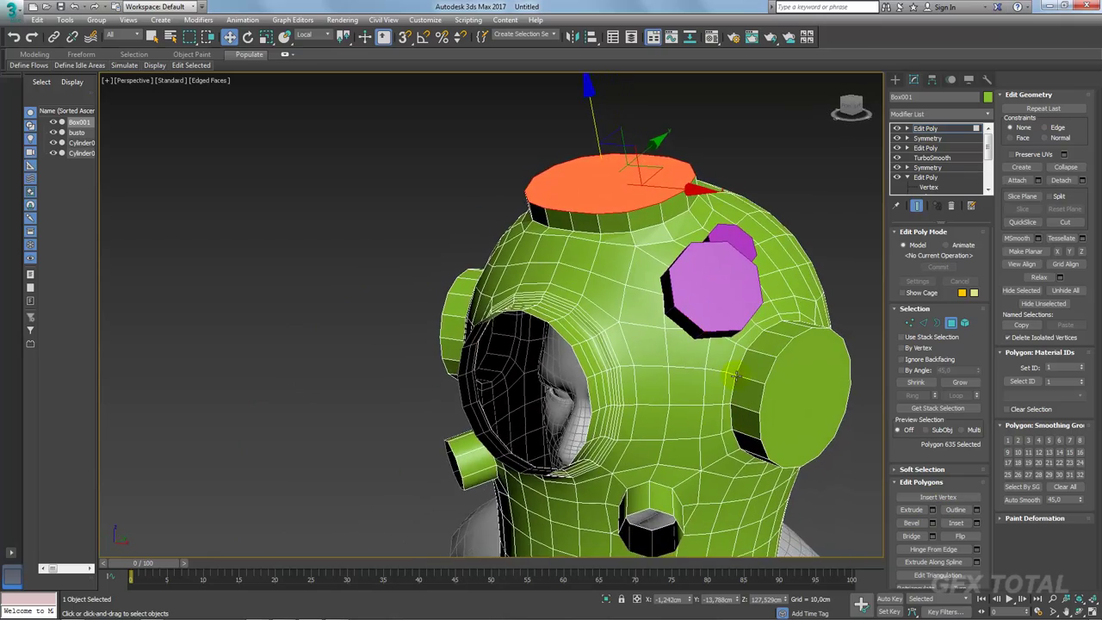
Step: Compare with the diving helmet reference and select the helmet's top Edit Poly modifier
{"action": "key", "text": "alt+Tab"}
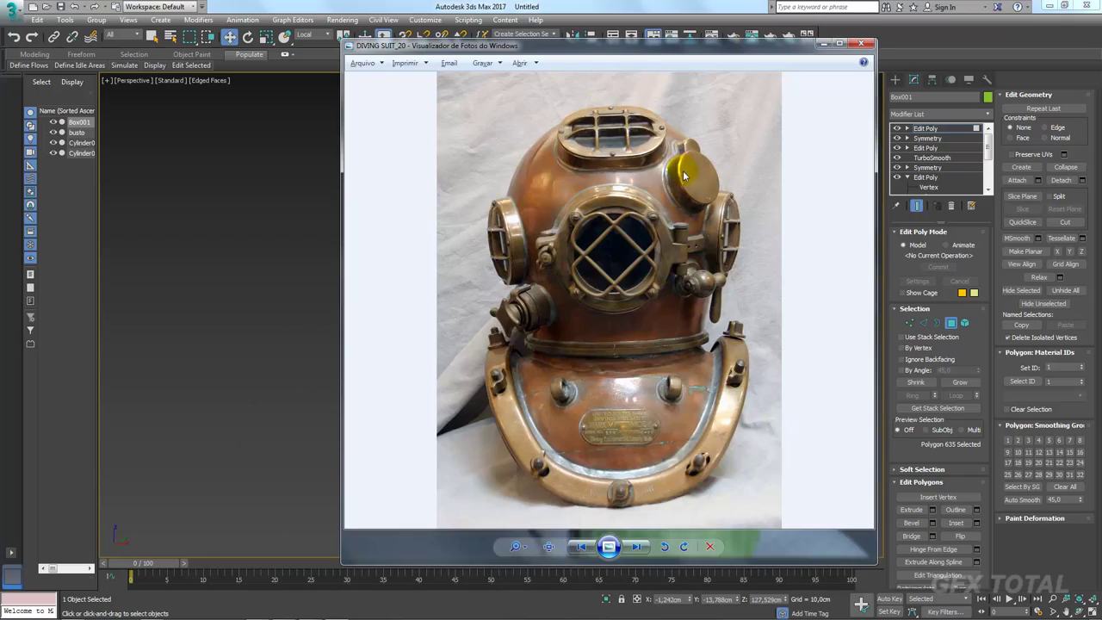
{"action": "key", "text": "alt+Tab"}
{"action": "middle_click_drag", "start_coordinate": [685, 177], "coordinate": [741, 325], "text": "alt"}
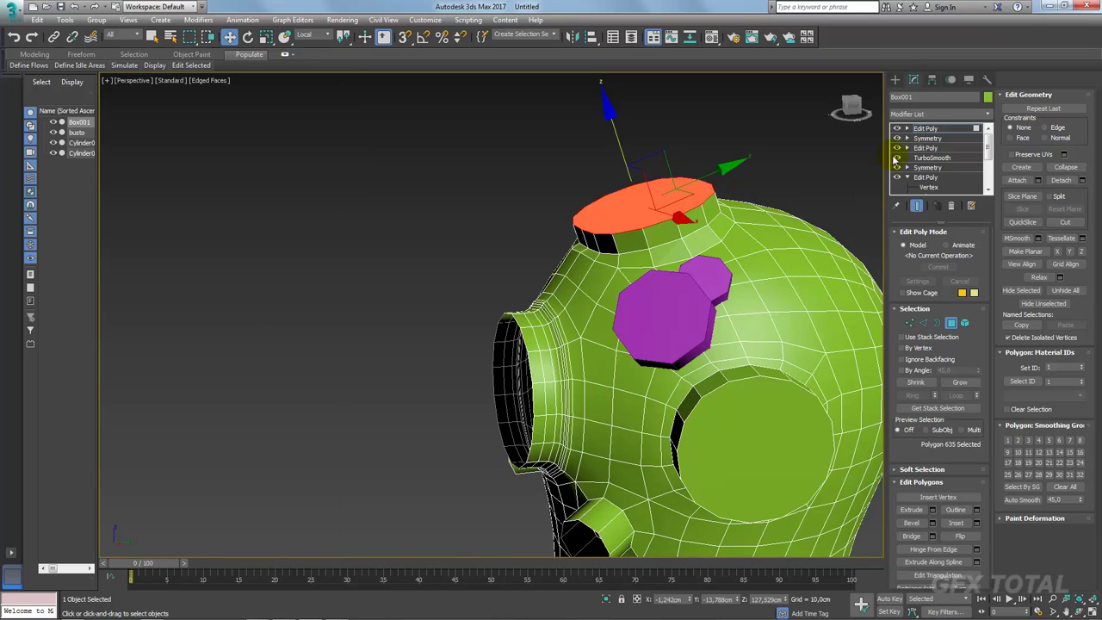
{"action": "left_click", "coordinate": [926, 128]}
{"action": "mouse_move", "coordinate": [776, 259]}
{"action": "middle_mouse_down", "text": "alt"}
{"action": "mouse_move", "coordinate": [726, 287]}
{"action": "mouse_move", "coordinate": [729, 337]}
{"action": "mouse_move", "coordinate": [689, 367]}
{"action": "mouse_move", "coordinate": [848, 284]}
{"action": "middle_mouse_up", "text": "alt"}
{"action": "scroll", "coordinate": [689, 393], "scroll_direction": "up", "scroll_amount": 2}
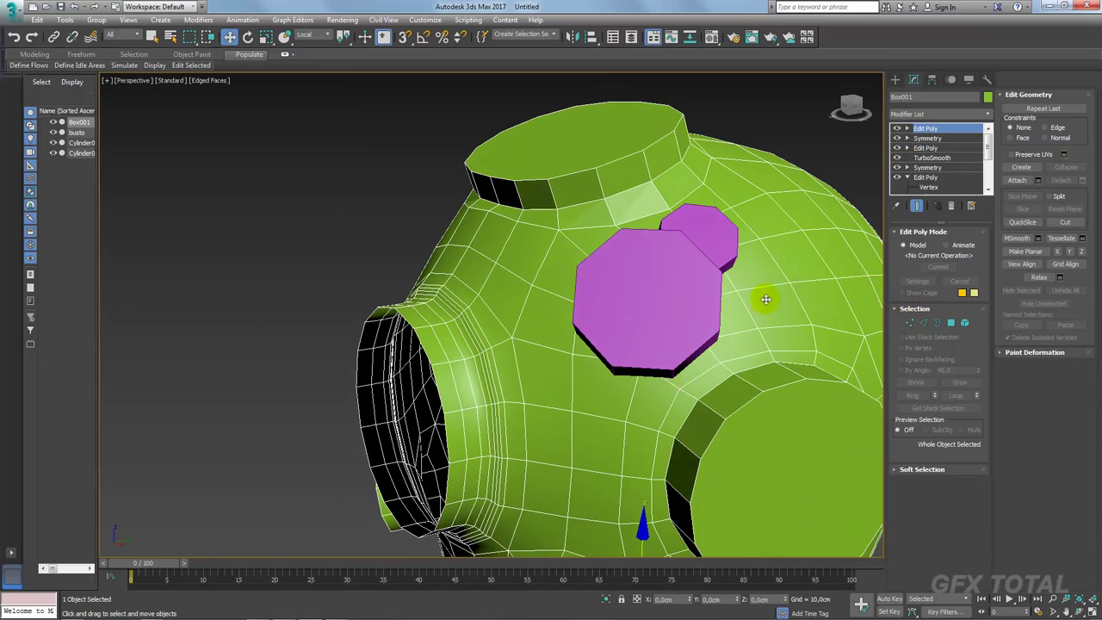
Step: Make both purple cylinders see-through with Alt+X, then enter Vertex mode on Box001
{"action": "left_click", "coordinate": [708, 275]}
{"action": "key", "text": "alt+x"}
{"action": "left_click", "coordinate": [706, 246]}
{"action": "key", "text": "alt+x"}
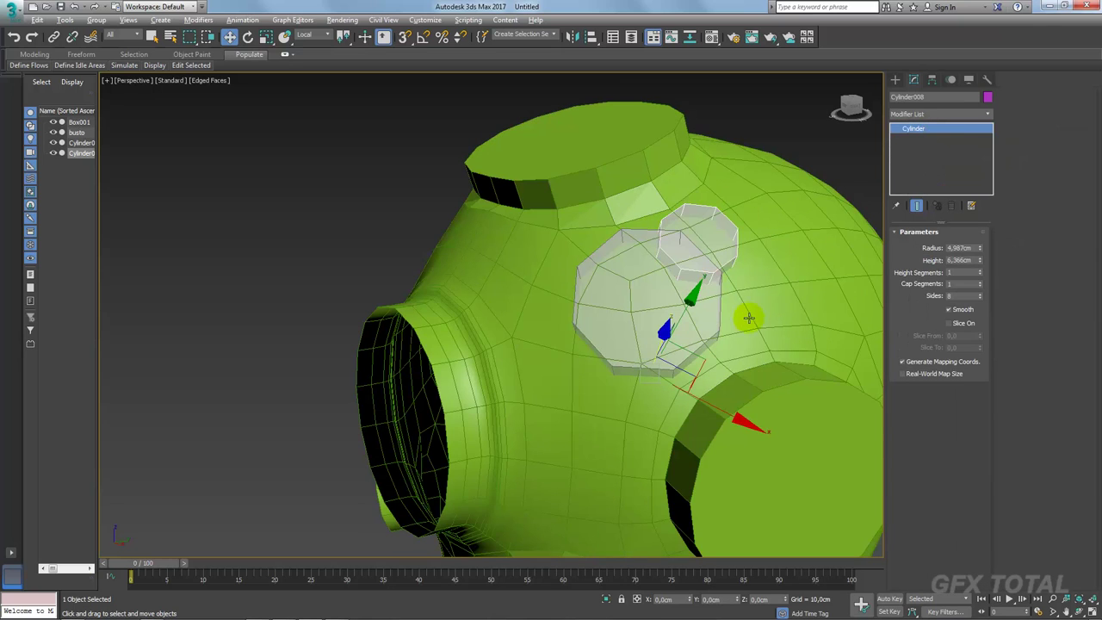
{"action": "left_click", "coordinate": [777, 345]}
{"action": "left_click", "coordinate": [910, 322]}
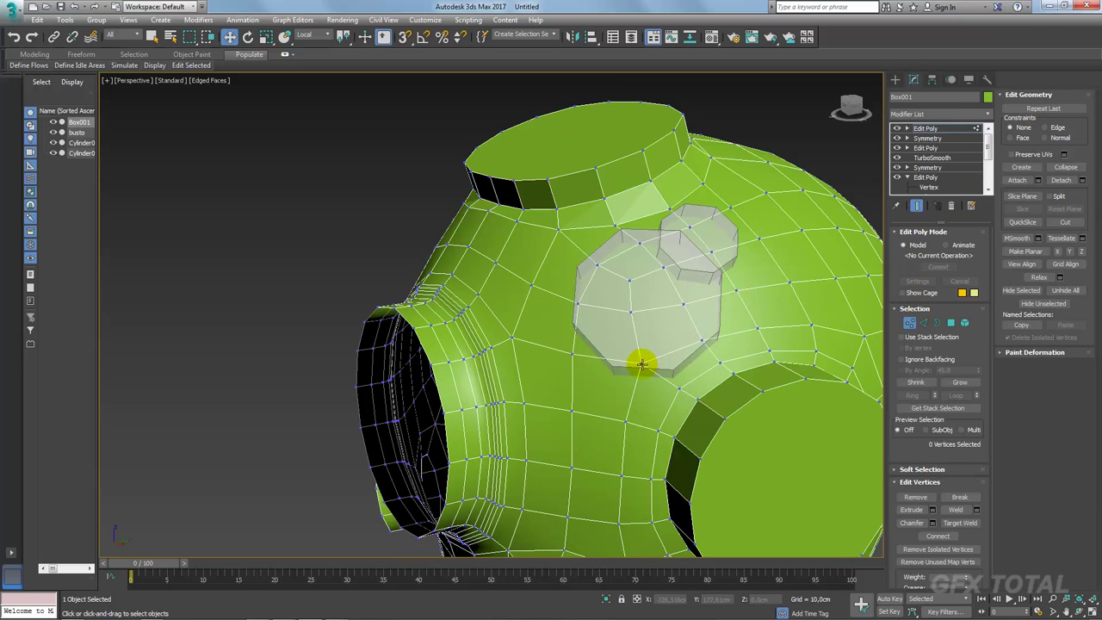
Step: Move a shell vertex under the larger cylinder's rim to follow its outline
{"action": "left_click", "coordinate": [643, 364]}
{"action": "middle_click_drag", "start_coordinate": [642, 365], "coordinate": [652, 374], "text": "alt"}
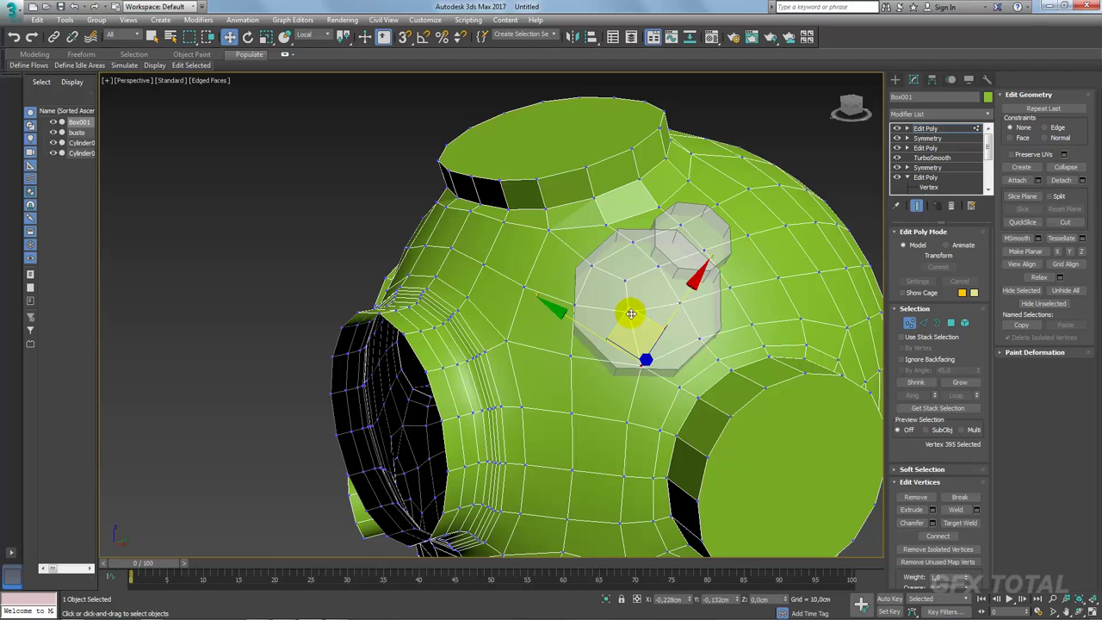
{"action": "left_click_drag", "start_coordinate": [631, 314], "coordinate": [632, 315]}
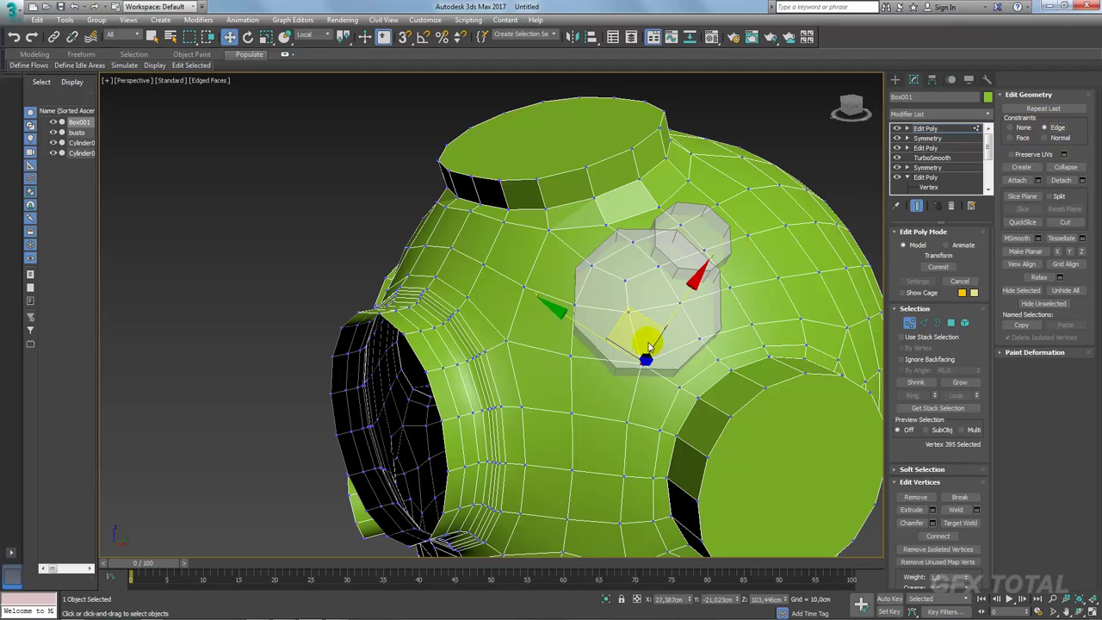
{"action": "middle_click_drag", "start_coordinate": [636, 323], "coordinate": [678, 353], "text": "alt"}
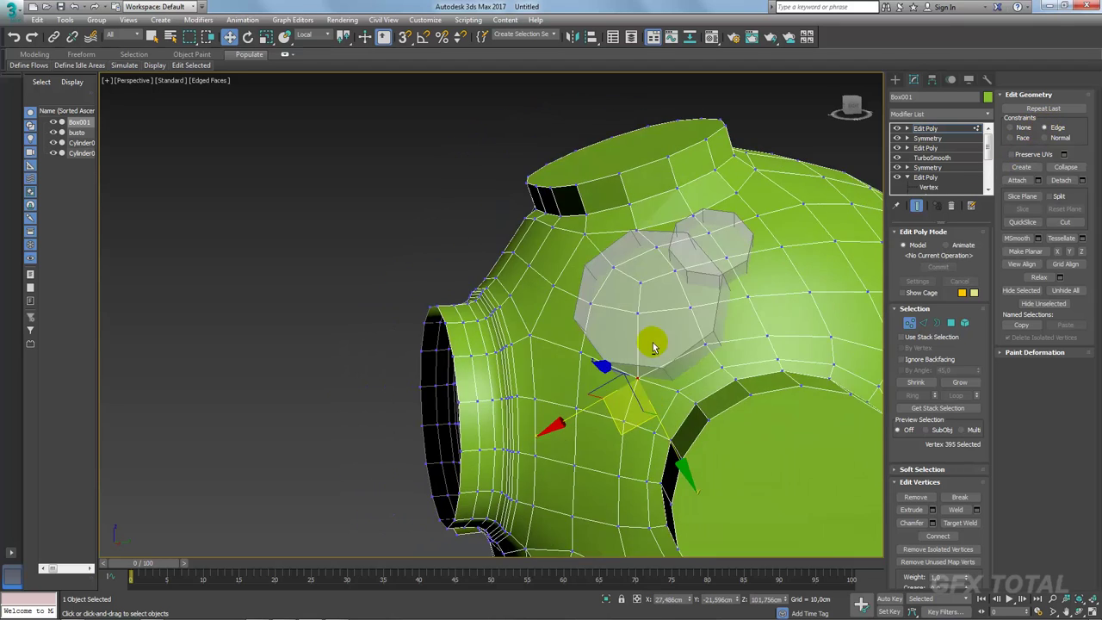
{"action": "left_click", "coordinate": [697, 341]}
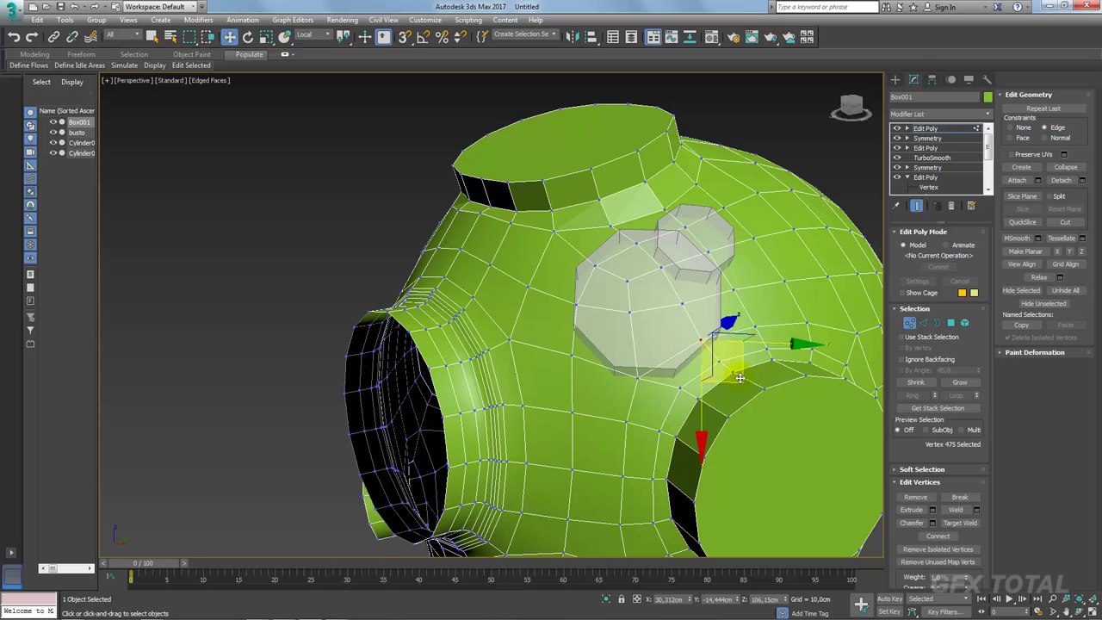
{"action": "mouse_move", "coordinate": [740, 378]}
{"action": "middle_mouse_down", "text": "alt"}
{"action": "mouse_move", "coordinate": [742, 325]}
{"action": "mouse_move", "coordinate": [666, 345]}
{"action": "middle_mouse_up", "text": "alt"}
{"action": "scroll", "coordinate": [742, 290], "scroll_direction": "up", "scroll_amount": 2}
{"action": "scroll", "coordinate": [712, 338], "scroll_direction": "up", "scroll_amount": 3}
{"action": "left_click", "coordinate": [702, 316]}
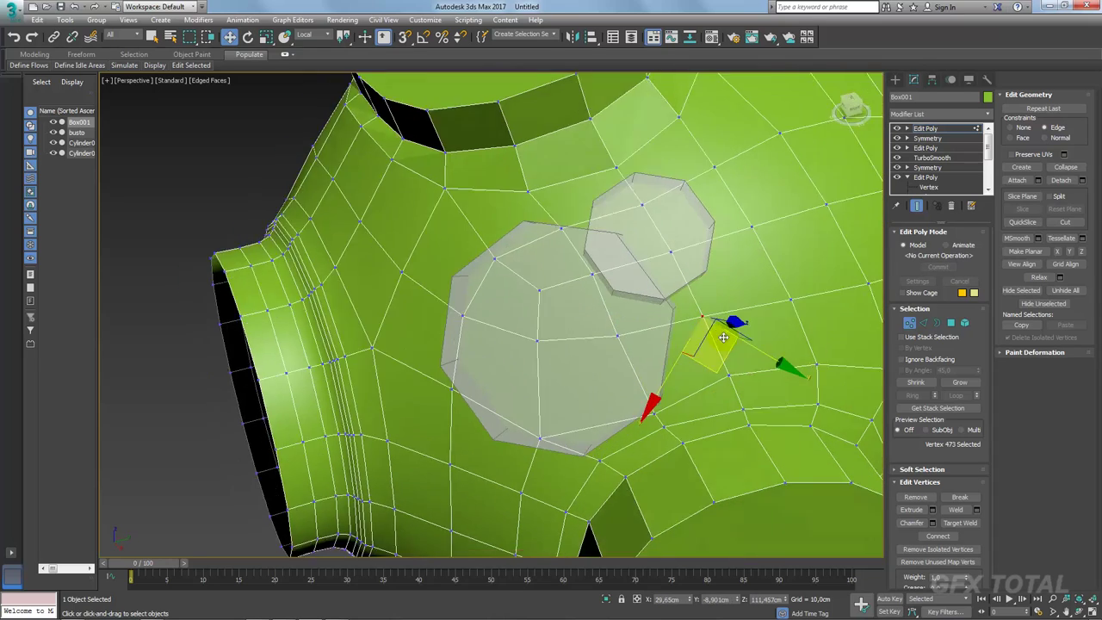
{"action": "left_click", "coordinate": [616, 337]}
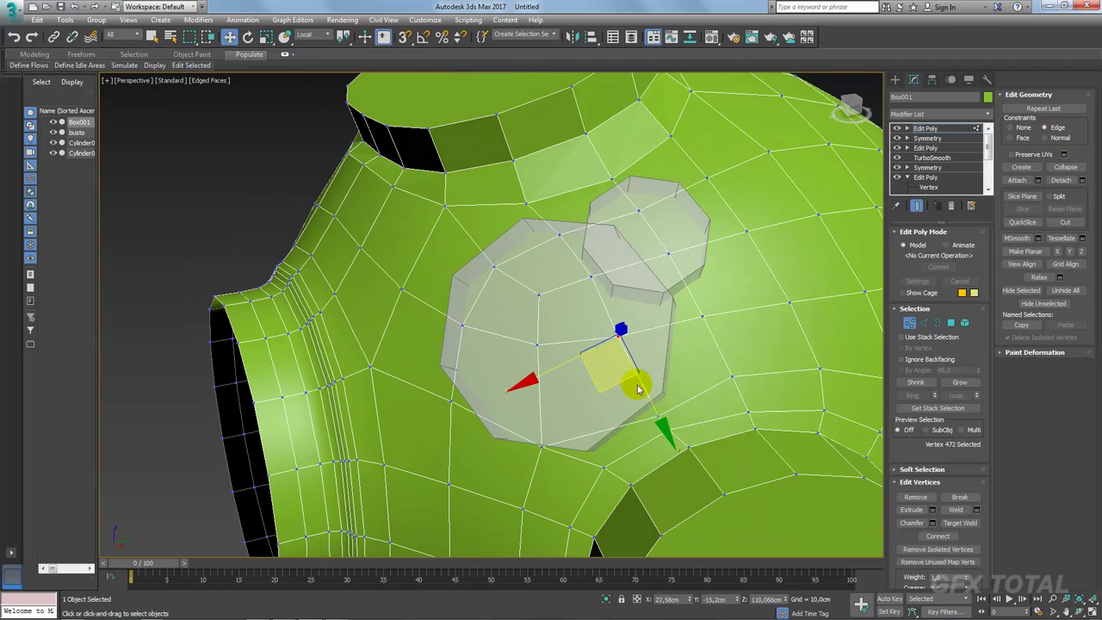
{"action": "left_click_drag", "start_coordinate": [660, 406], "coordinate": [610, 410]}
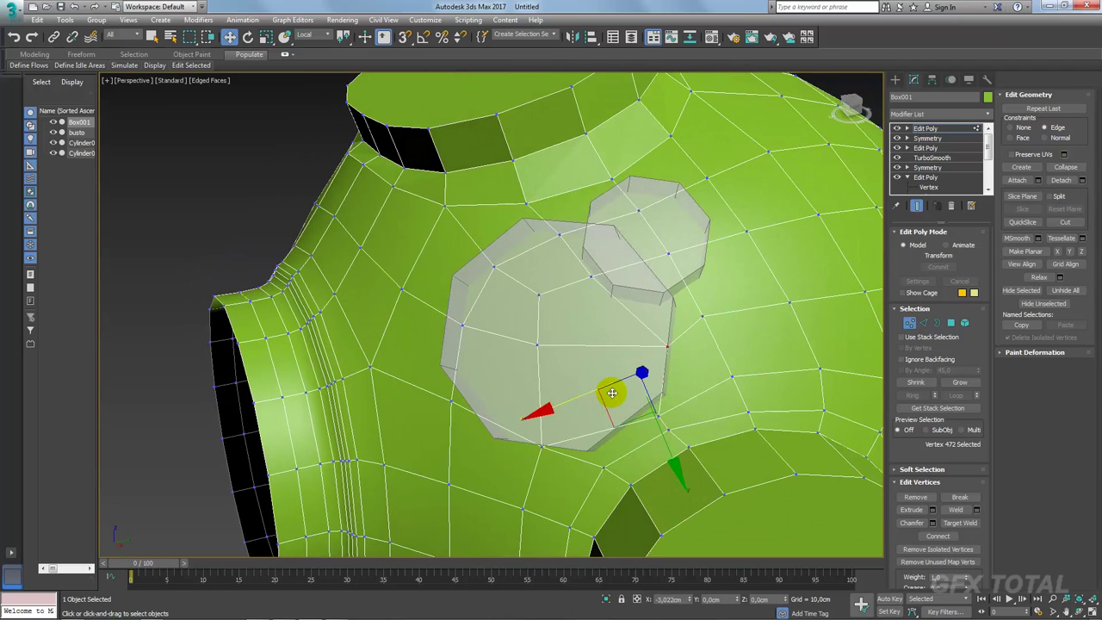
Step: Slide two shell vertices beside the cylinders to trace their outlines
{"action": "left_click", "coordinate": [700, 316]}
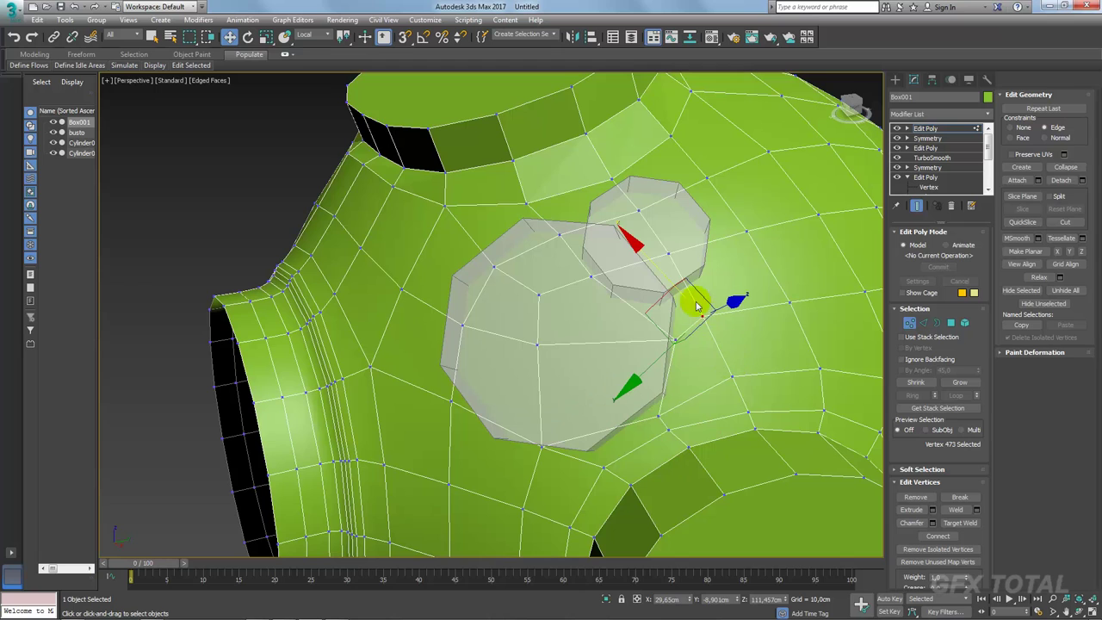
{"action": "left_click_drag", "start_coordinate": [691, 285], "coordinate": [648, 310]}
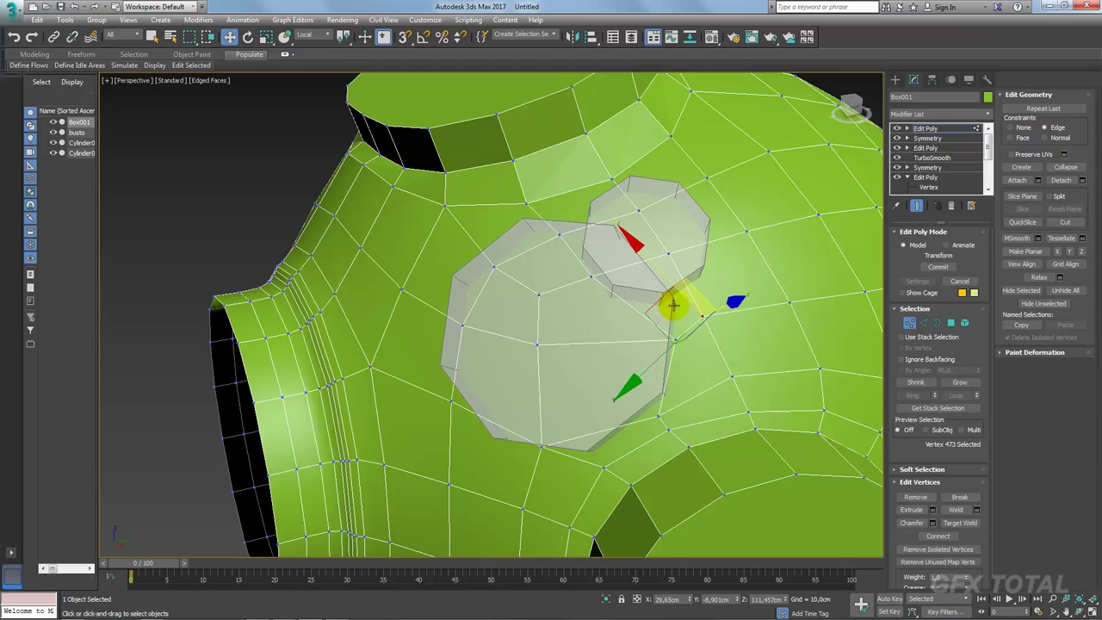
{"action": "middle_click_drag", "start_coordinate": [635, 278], "coordinate": [751, 379], "text": "alt"}
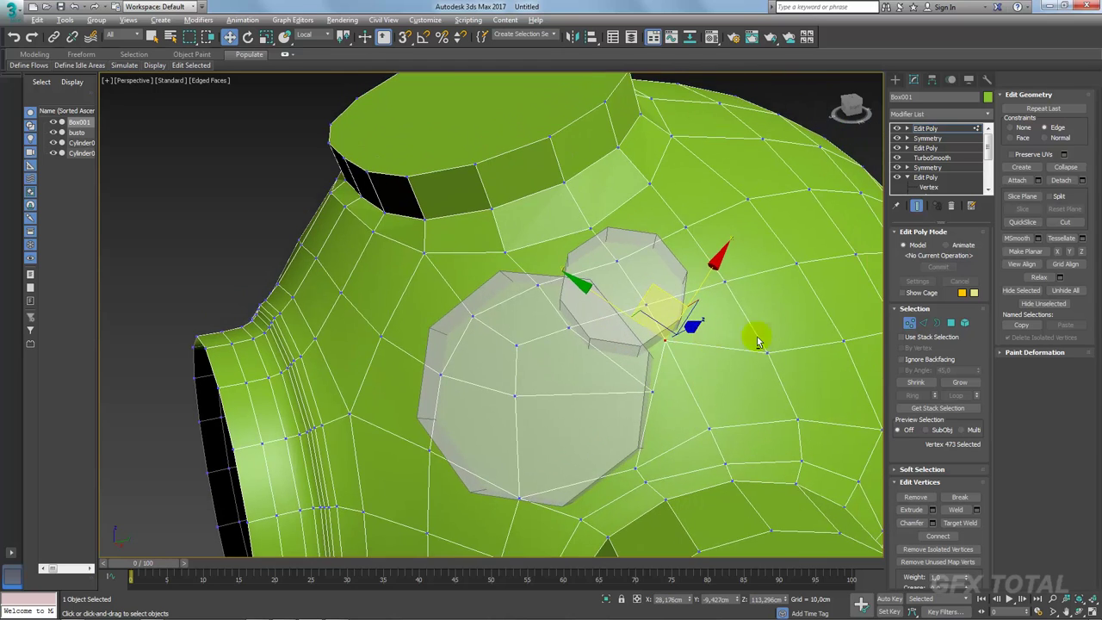
{"action": "left_click", "coordinate": [774, 374]}
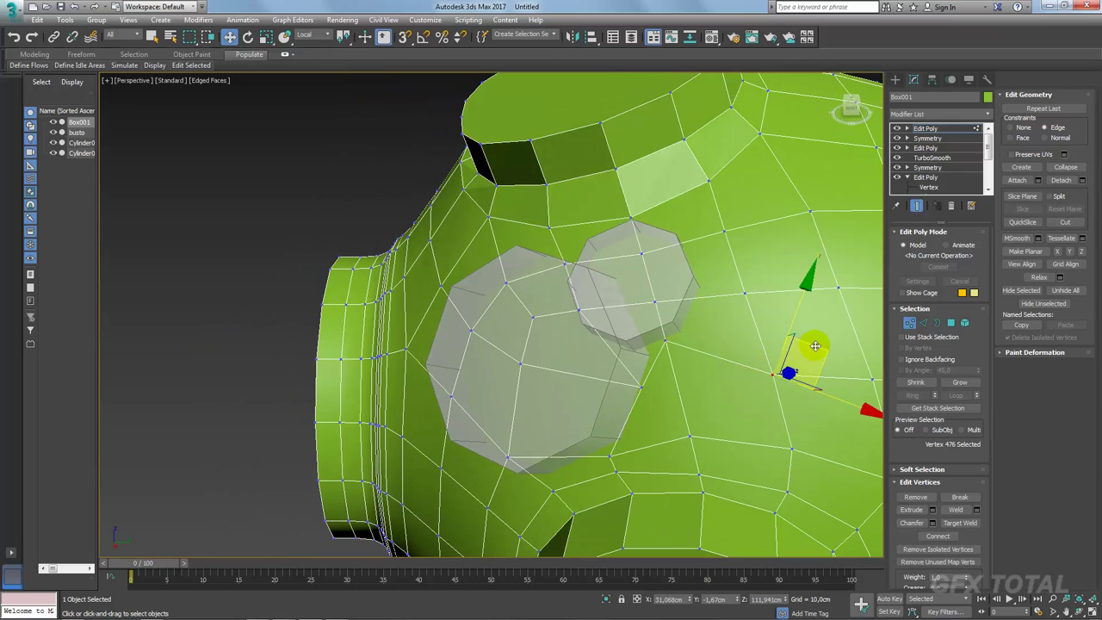
{"action": "left_click_drag", "start_coordinate": [814, 346], "coordinate": [739, 297]}
Step: Move the vertex right of the small cylinder onto its edge
{"action": "left_click", "coordinate": [742, 290]}
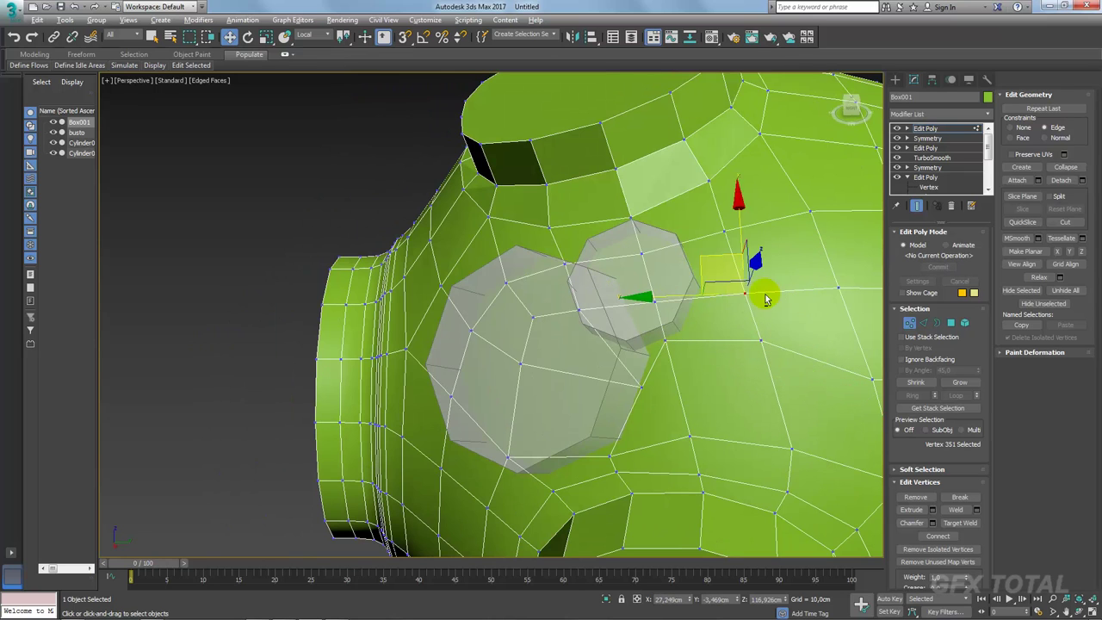
{"action": "middle_click_drag", "start_coordinate": [761, 290], "coordinate": [735, 265], "text": "alt"}
{"action": "mouse_move", "coordinate": [730, 254]}
{"action": "left_mouse_down"}
{"action": "mouse_move", "coordinate": [652, 274]}
{"action": "mouse_move", "coordinate": [696, 298]}
{"action": "left_mouse_up"}
{"action": "middle_click_drag", "start_coordinate": [695, 298], "coordinate": [724, 298], "text": "alt"}
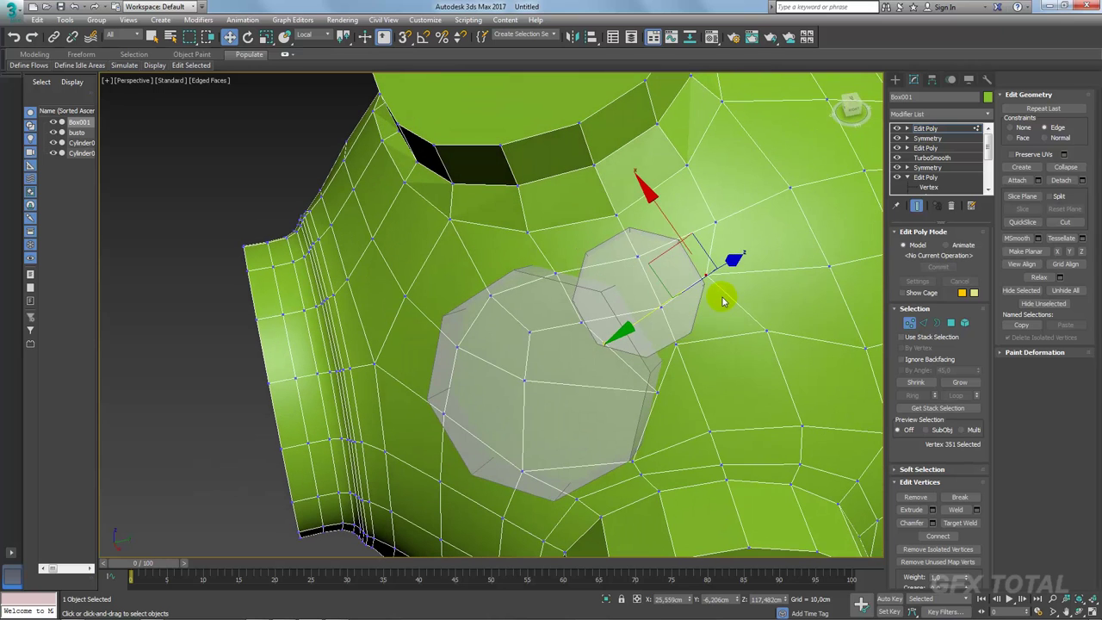
{"action": "left_click_drag", "start_coordinate": [724, 298], "coordinate": [713, 298]}
{"action": "mouse_move", "coordinate": [713, 298]}
{"action": "middle_mouse_down", "text": "alt"}
{"action": "mouse_move", "coordinate": [735, 310]}
{"action": "mouse_move", "coordinate": [647, 283]}
{"action": "middle_mouse_up", "text": "alt"}
{"action": "left_click", "coordinate": [647, 283]}
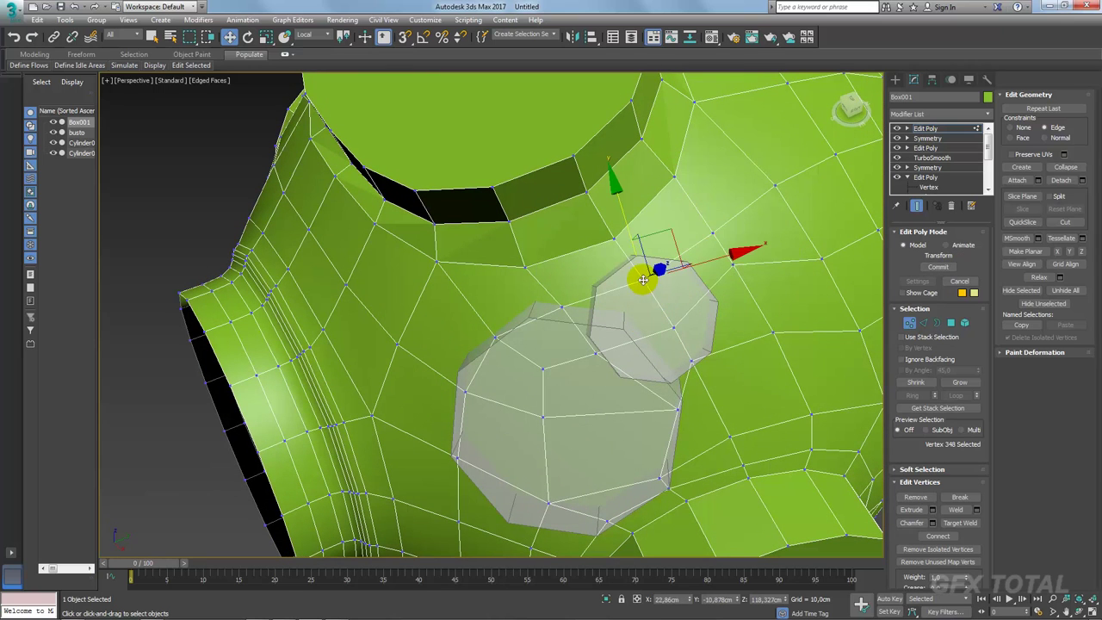
Step: Adjust vertices above and beside the small cylinder along its octagonal outline
{"action": "middle_click_drag", "start_coordinate": [590, 244], "coordinate": [571, 298], "text": "alt"}
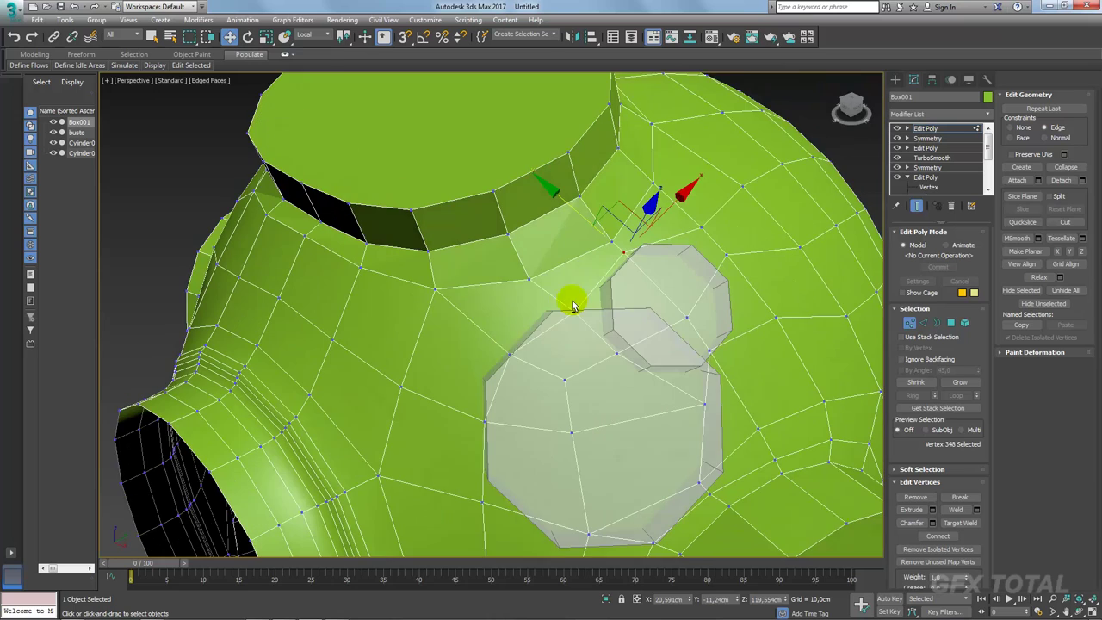
{"action": "left_click", "coordinate": [576, 314]}
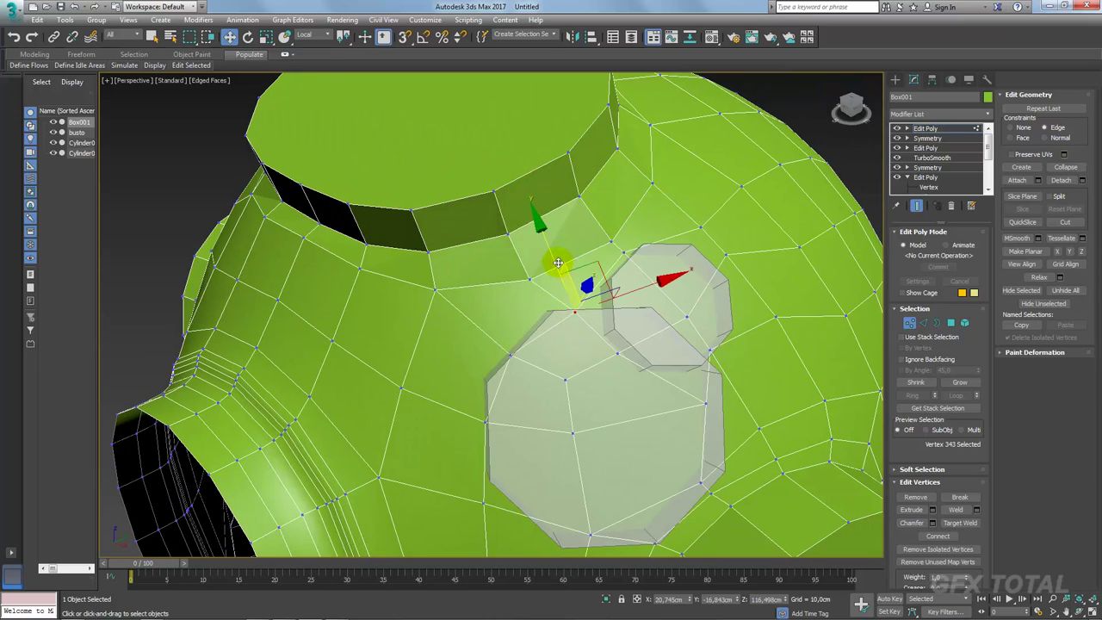
{"action": "middle_click_drag", "start_coordinate": [627, 320], "coordinate": [600, 365], "text": "alt"}
{"action": "left_click", "coordinate": [609, 371]}
{"action": "left_click_drag", "start_coordinate": [655, 329], "coordinate": [667, 343]}
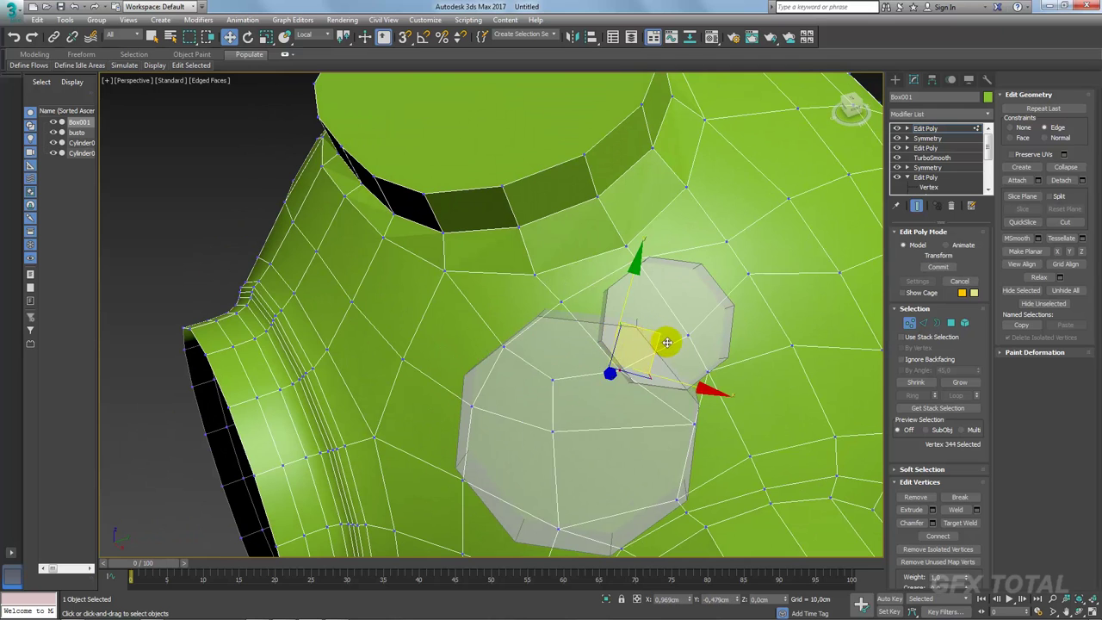
{"action": "middle_click_drag", "start_coordinate": [668, 343], "coordinate": [640, 364], "text": "alt"}
{"action": "left_click", "coordinate": [633, 306]}
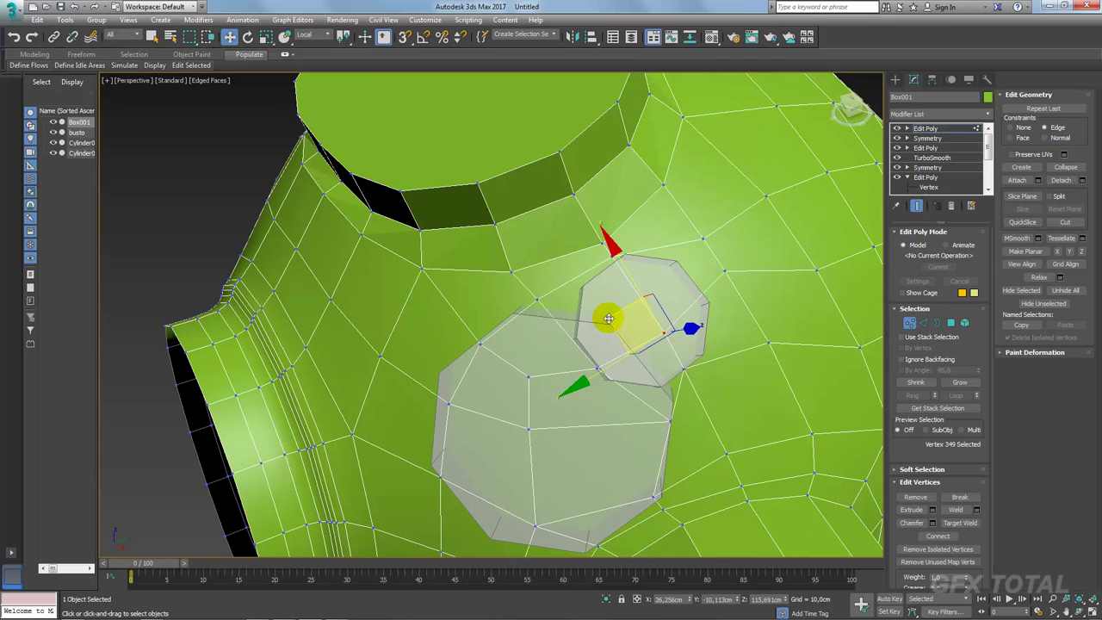
{"action": "mouse_move", "coordinate": [608, 319]}
{"action": "middle_mouse_down", "text": "alt"}
{"action": "mouse_move", "coordinate": [570, 399]}
{"action": "mouse_move", "coordinate": [568, 374]}
{"action": "mouse_move", "coordinate": [559, 386]}
{"action": "middle_mouse_up", "text": "alt"}
{"action": "left_click", "coordinate": [506, 386]}
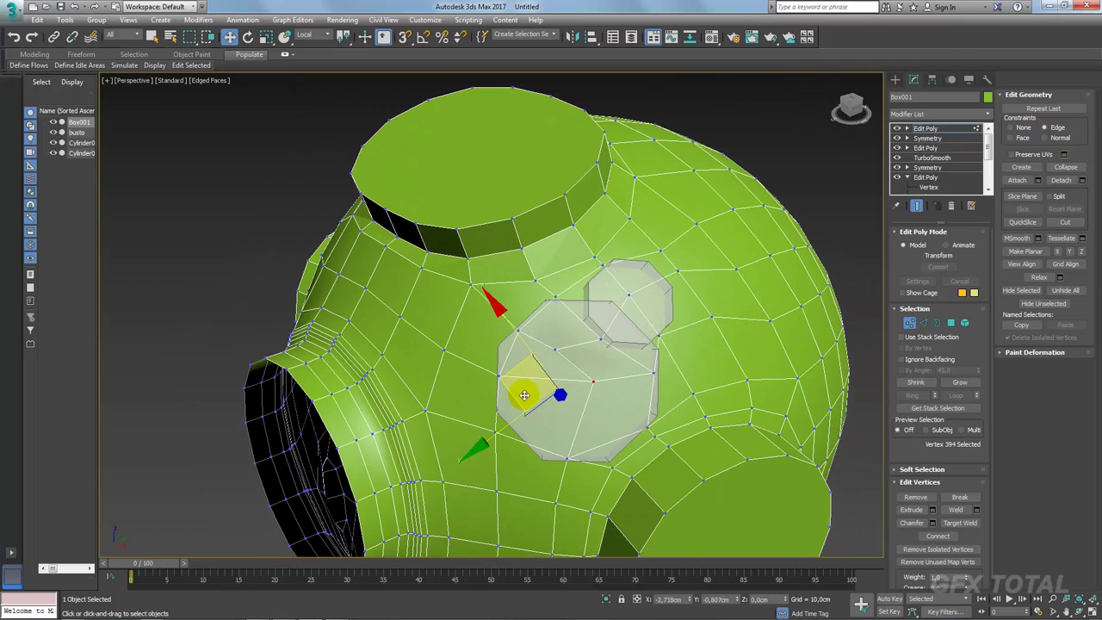
Step: Move a shell vertex up onto the larger cylinder's outline
{"action": "left_click_drag", "start_coordinate": [525, 394], "coordinate": [527, 425]}
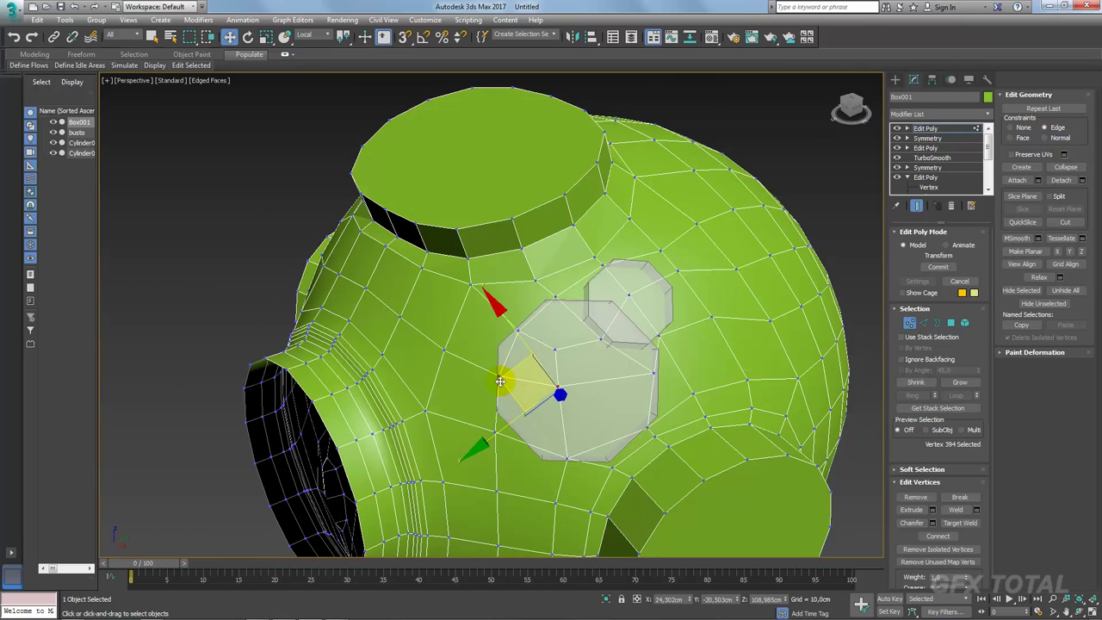
{"action": "left_click_drag", "start_coordinate": [511, 386], "coordinate": [585, 328]}
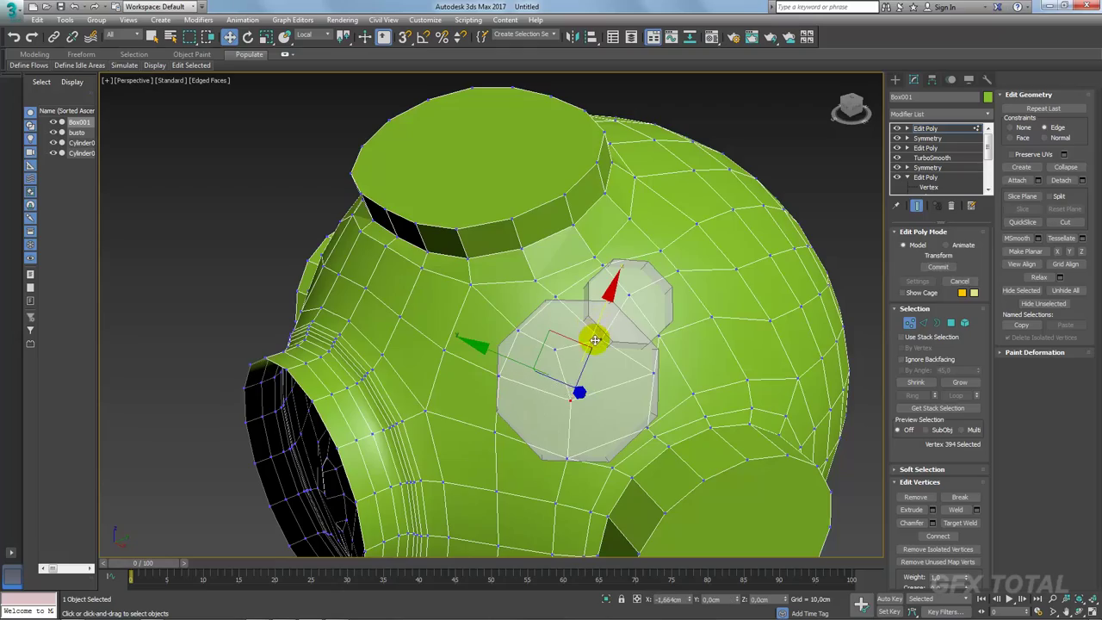
{"action": "mouse_move", "coordinate": [595, 340]}
{"action": "middle_mouse_down", "text": "alt"}
{"action": "mouse_move", "coordinate": [620, 371]}
{"action": "mouse_move", "coordinate": [602, 327]}
{"action": "mouse_move", "coordinate": [581, 327]}
{"action": "mouse_move", "coordinate": [615, 370]}
{"action": "mouse_move", "coordinate": [590, 369]}
{"action": "mouse_move", "coordinate": [595, 379]}
{"action": "middle_mouse_up", "text": "alt"}
{"action": "left_click", "coordinate": [558, 351]}
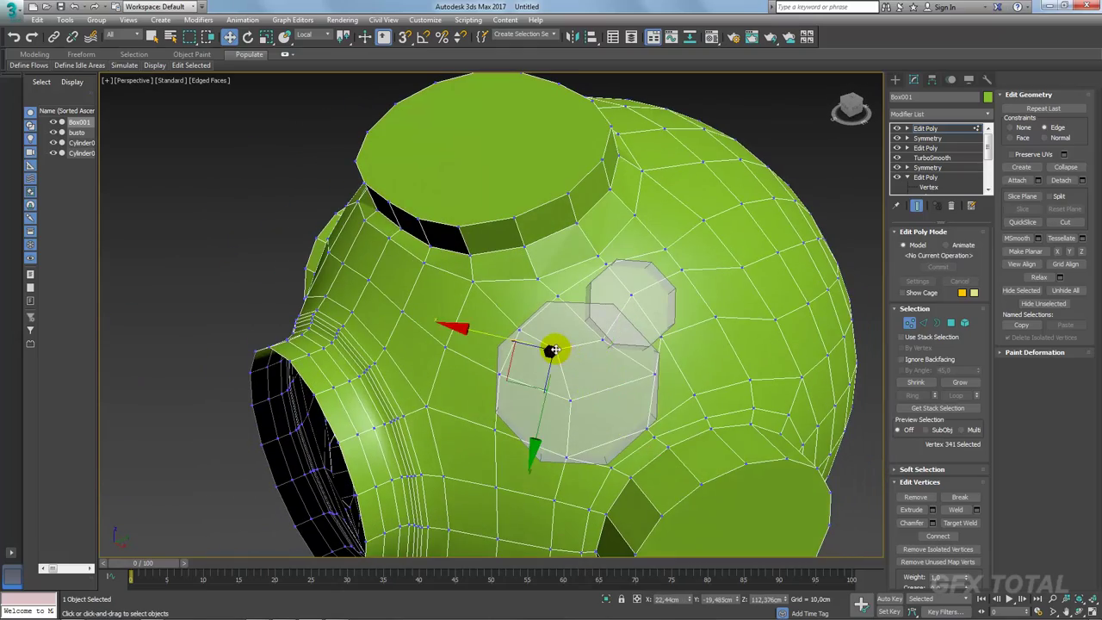
{"action": "mouse_move", "coordinate": [551, 347]}
{"action": "middle_mouse_down", "text": "alt"}
{"action": "mouse_move", "coordinate": [574, 359]}
{"action": "mouse_move", "coordinate": [583, 341]}
{"action": "mouse_move", "coordinate": [594, 376]}
{"action": "mouse_move", "coordinate": [595, 359]}
{"action": "mouse_move", "coordinate": [634, 376]}
{"action": "mouse_move", "coordinate": [621, 361]}
{"action": "mouse_move", "coordinate": [595, 370]}
{"action": "mouse_move", "coordinate": [571, 359]}
{"action": "mouse_move", "coordinate": [606, 320]}
{"action": "middle_mouse_up", "text": "alt"}
Step: Pick vertices around the large cylinder and preview the TurboSmooth result
{"action": "left_click", "coordinate": [925, 130]}
{"action": "left_click", "coordinate": [909, 322]}
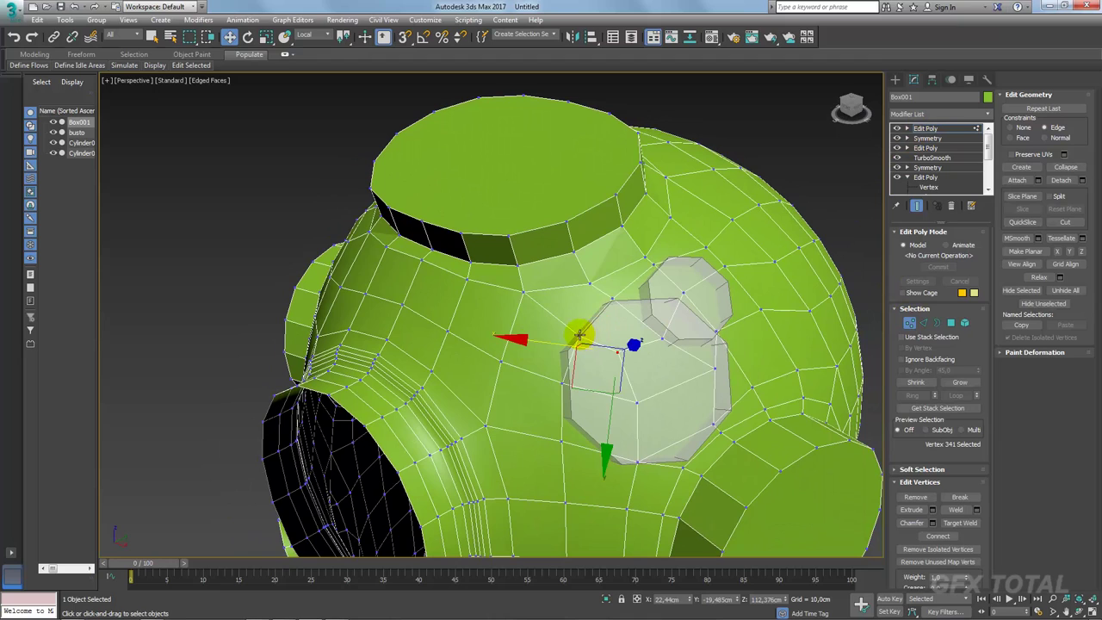
{"action": "left_click", "coordinate": [542, 322]}
{"action": "left_click", "coordinate": [563, 324]}
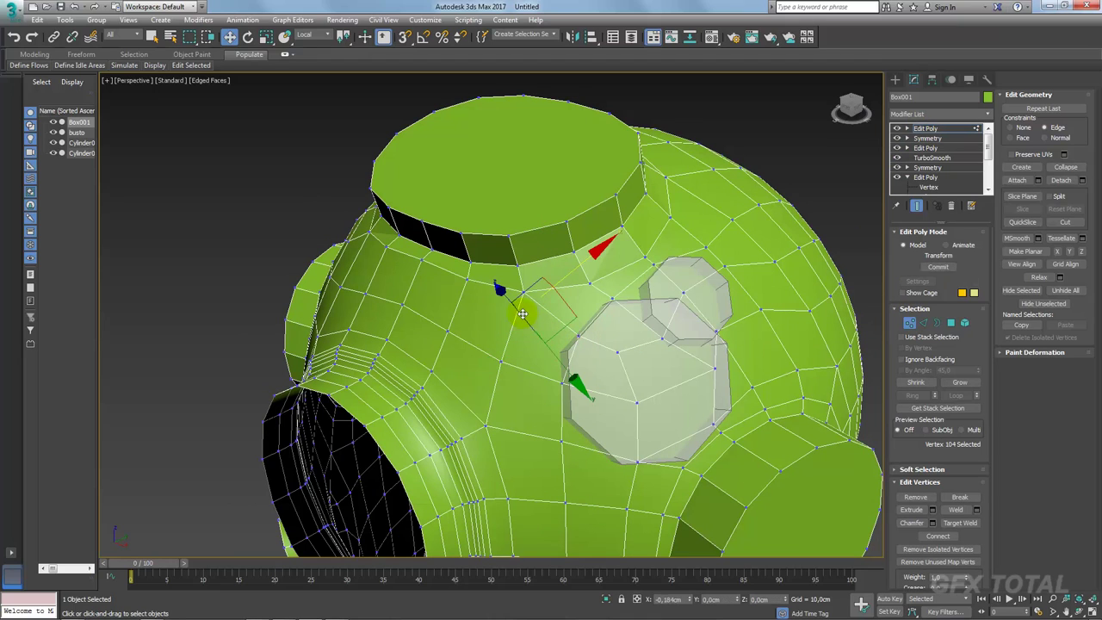
{"action": "left_click", "coordinate": [571, 312]}
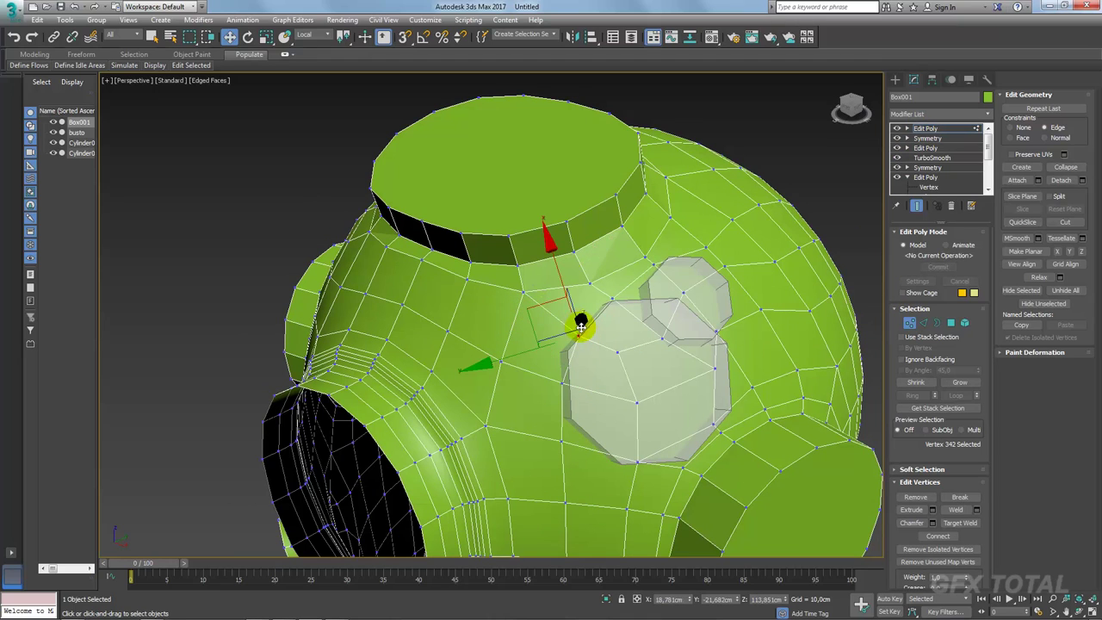
{"action": "left_click", "coordinate": [558, 383]}
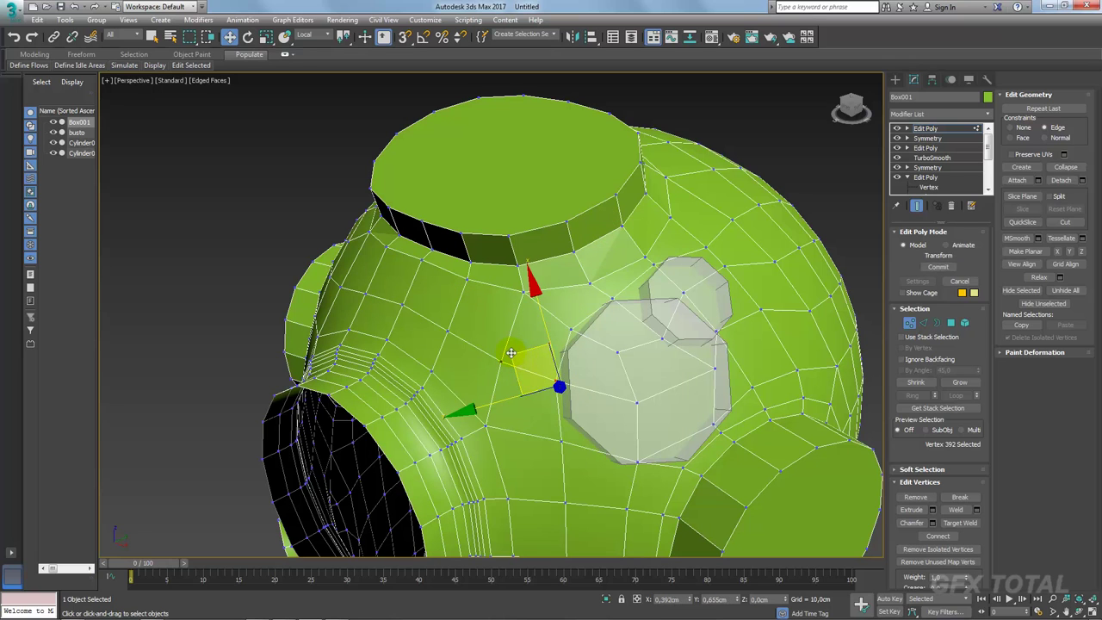
{"action": "left_click", "coordinate": [905, 162]}
Step: Select both cylinders and move them slightly outward from the helmet shell
{"action": "left_click", "coordinate": [689, 303]}
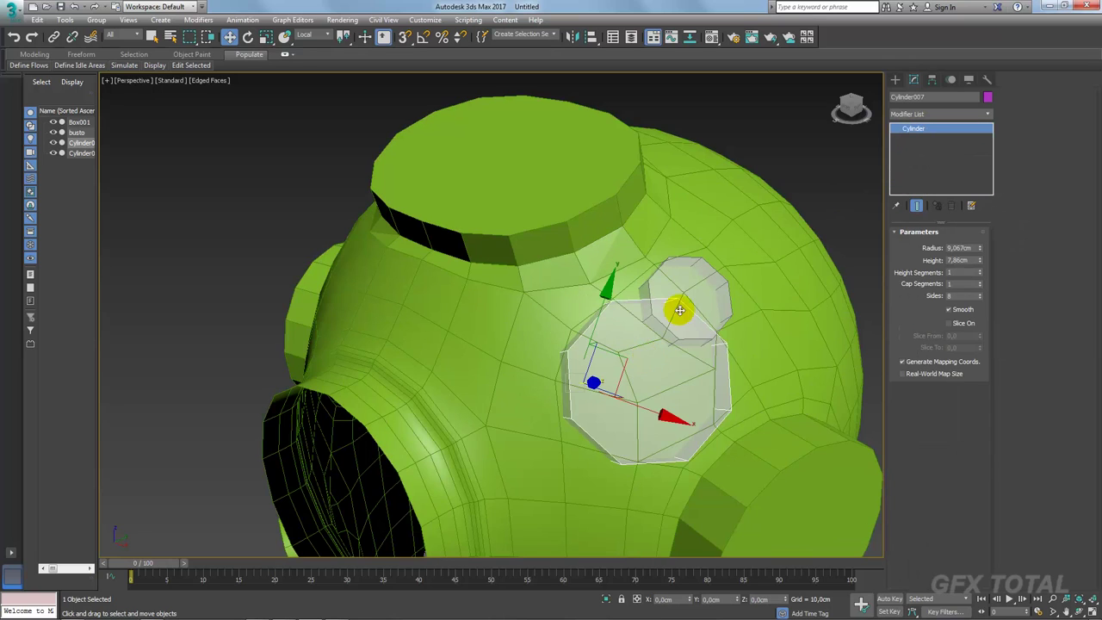
{"action": "middle_click_drag", "start_coordinate": [642, 373], "coordinate": [685, 317], "text": "alt"}
{"action": "left_click", "coordinate": [654, 282], "text": "ctrl"}
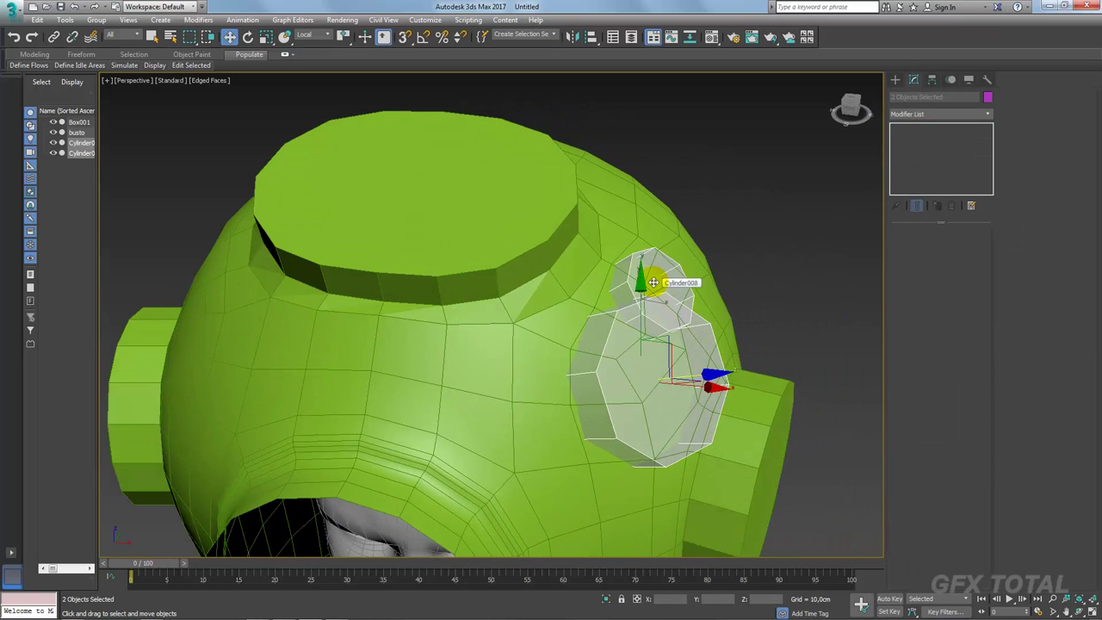
{"action": "mouse_move", "coordinate": [654, 282]}
{"action": "middle_mouse_down", "text": "alt"}
{"action": "mouse_move", "coordinate": [652, 361]}
{"action": "mouse_move", "coordinate": [706, 379]}
{"action": "mouse_move", "coordinate": [726, 365]}
{"action": "middle_mouse_up", "text": "alt"}
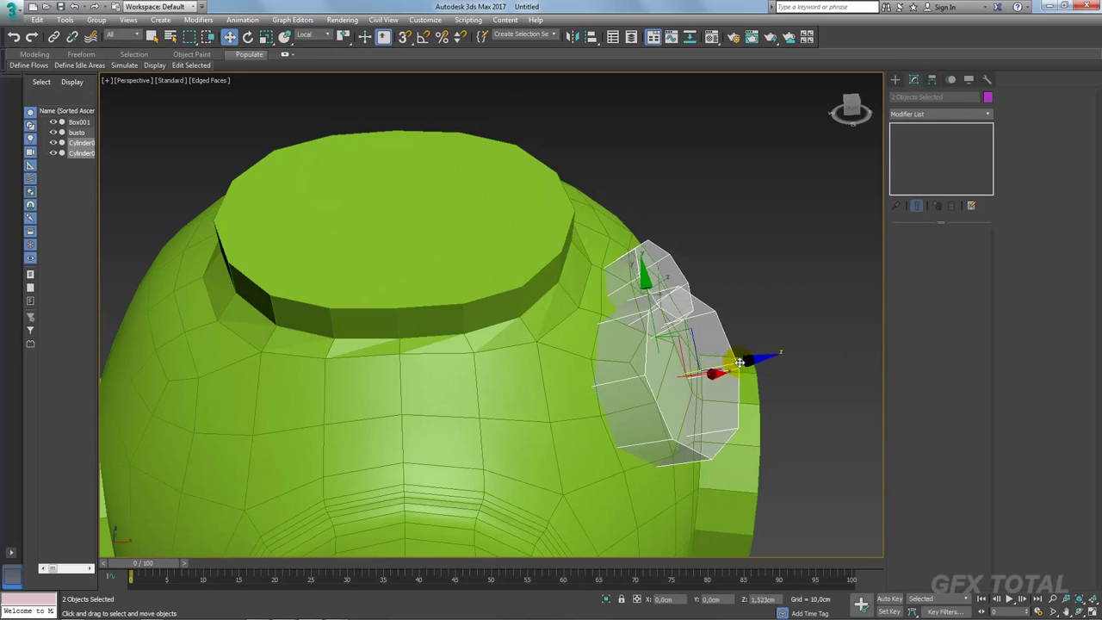
{"action": "left_click_drag", "start_coordinate": [726, 365], "coordinate": [762, 360]}
Step: Attach the larger cylinder to the Box001 shell and delete its outer cap face
{"action": "left_click", "coordinate": [598, 364]}
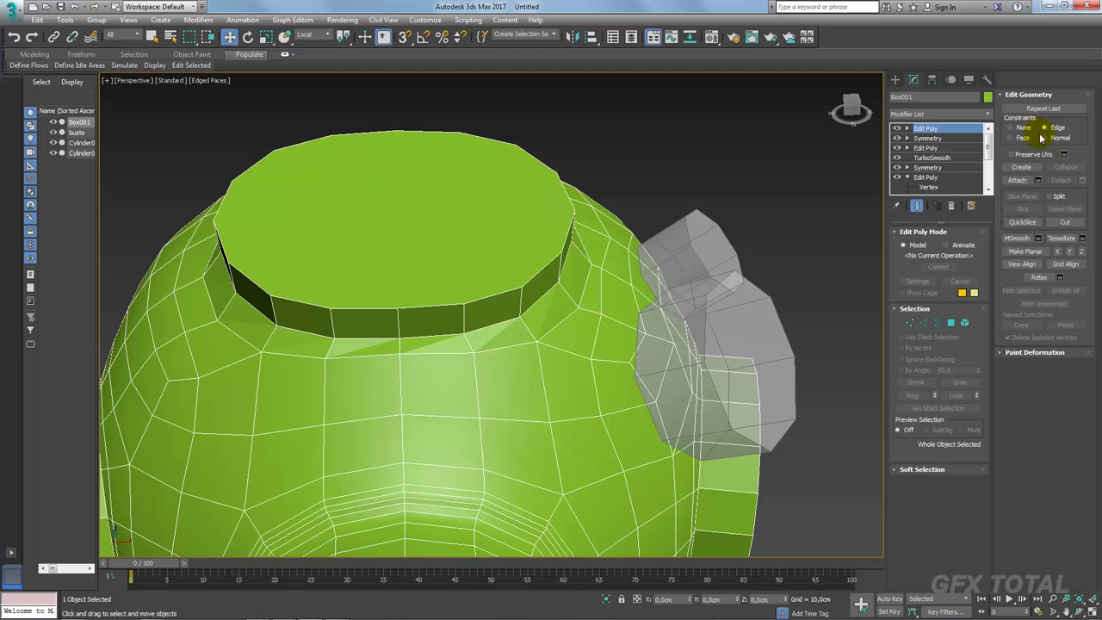
{"action": "left_click", "coordinate": [660, 356]}
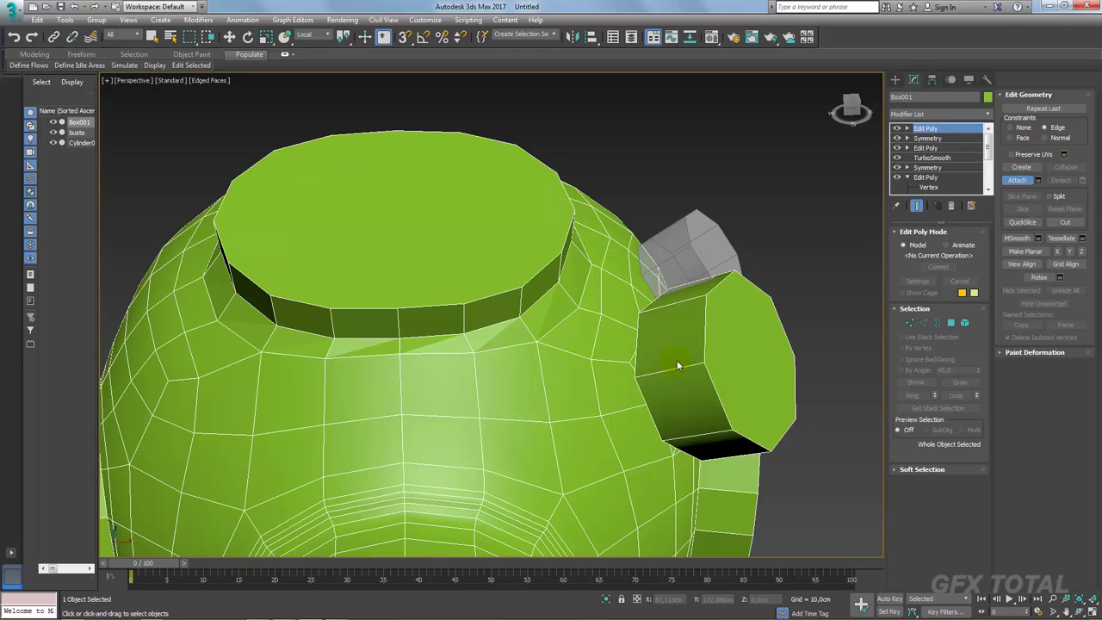
{"action": "left_click", "coordinate": [951, 322]}
{"action": "mouse_move", "coordinate": [817, 369]}
{"action": "middle_mouse_down", "text": "alt"}
{"action": "mouse_move", "coordinate": [664, 463]}
{"action": "mouse_move", "coordinate": [534, 330]}
{"action": "middle_mouse_up", "text": "alt"}
{"action": "left_click", "coordinate": [667, 426]}
{"action": "key", "text": "Delete"}
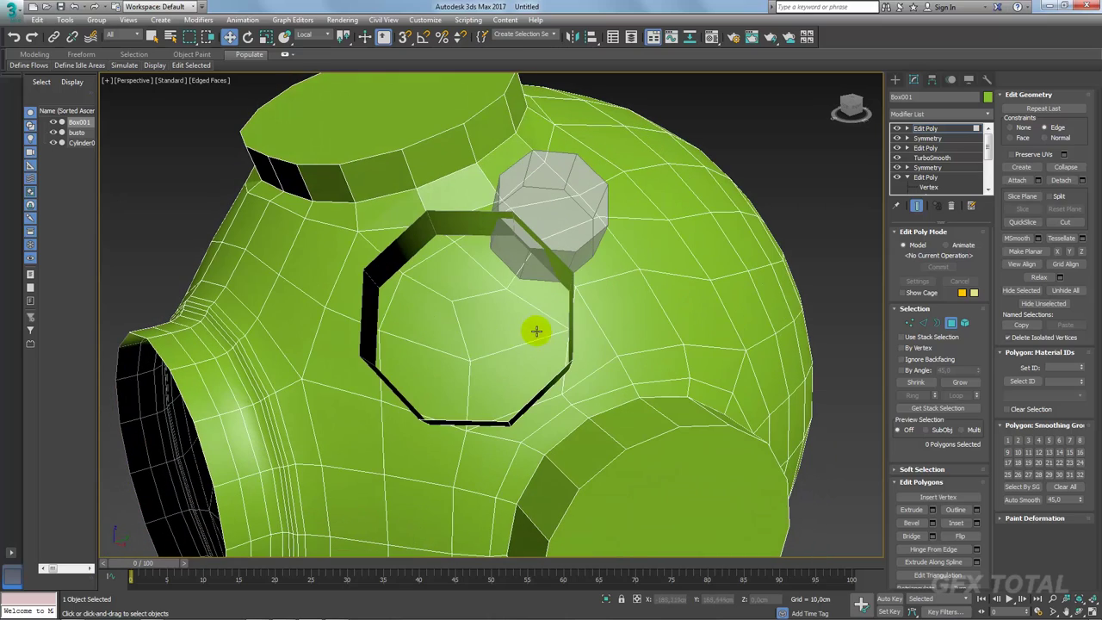
Step: Delete the faces filling the port opening
{"action": "left_click", "coordinate": [485, 353]}
{"action": "left_click", "coordinate": [413, 344], "text": "ctrl"}
{"action": "left_click", "coordinate": [409, 284], "text": "ctrl"}
{"action": "left_click", "coordinate": [469, 263], "text": "ctrl"}
{"action": "left_click", "coordinate": [534, 293], "text": "ctrl"}
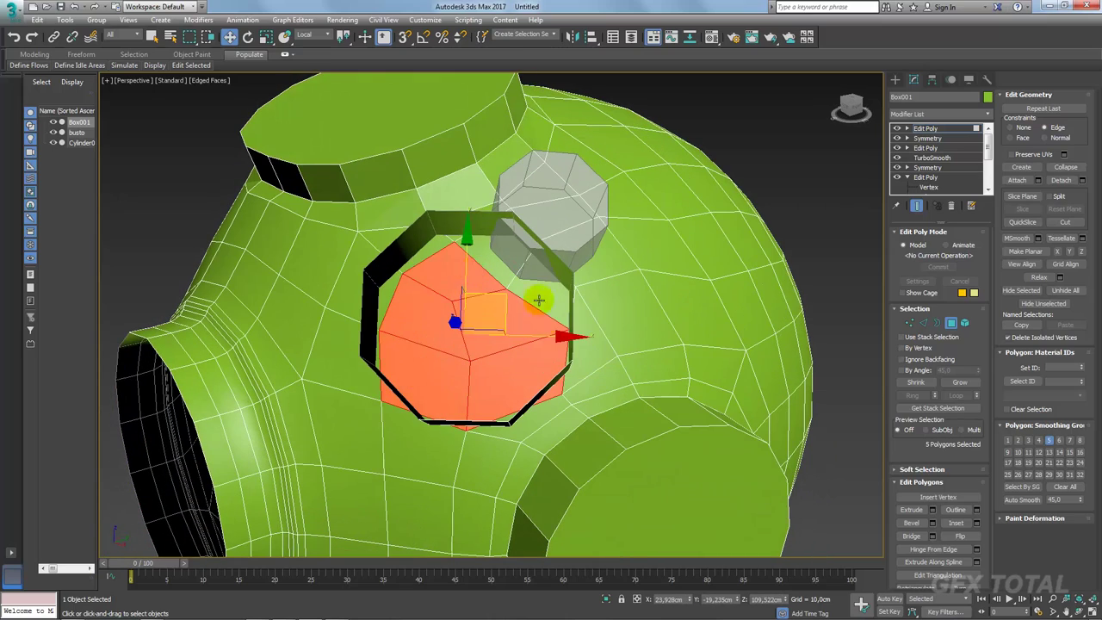
{"action": "key", "text": "Delete"}
{"action": "mouse_move", "coordinate": [534, 312]}
{"action": "middle_mouse_down", "text": "alt"}
{"action": "mouse_move", "coordinate": [511, 323]}
{"action": "mouse_move", "coordinate": [564, 311]}
{"action": "middle_mouse_up", "text": "alt"}
Step: Select only the port's outer open border and cap it
{"action": "left_click", "coordinate": [937, 325]}
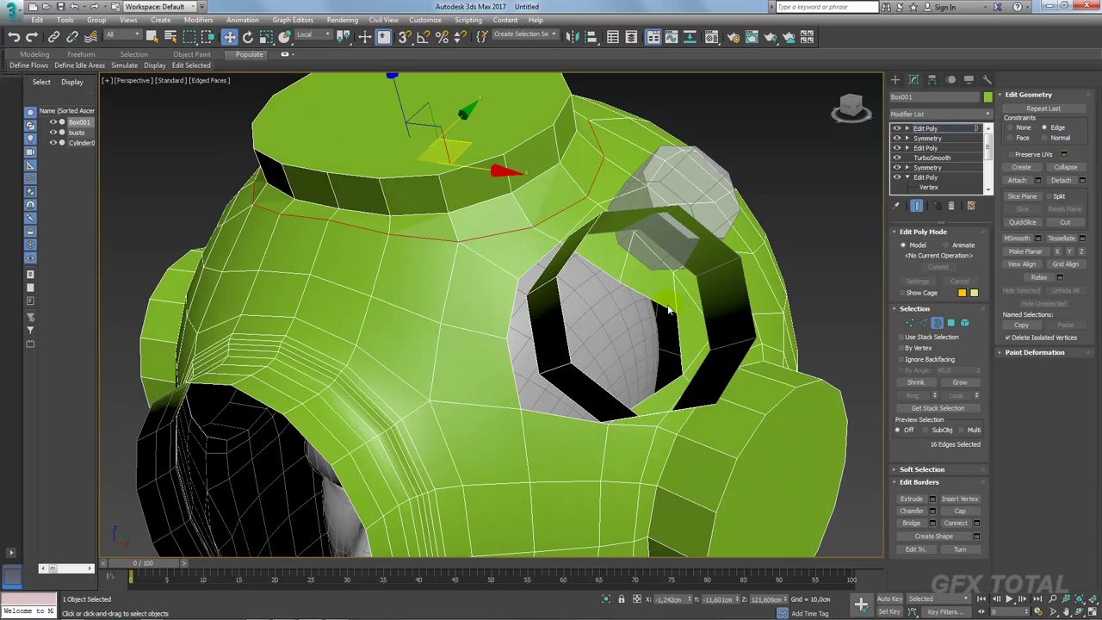
{"action": "left_click", "coordinate": [662, 306]}
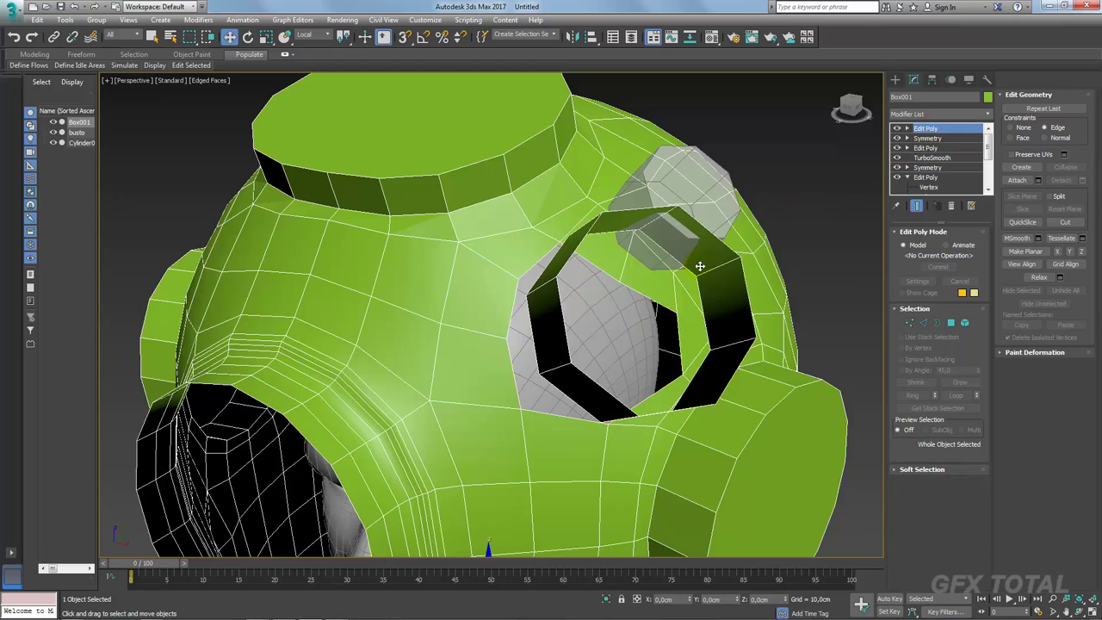
{"action": "middle_click_drag", "start_coordinate": [701, 264], "coordinate": [723, 310], "text": "alt"}
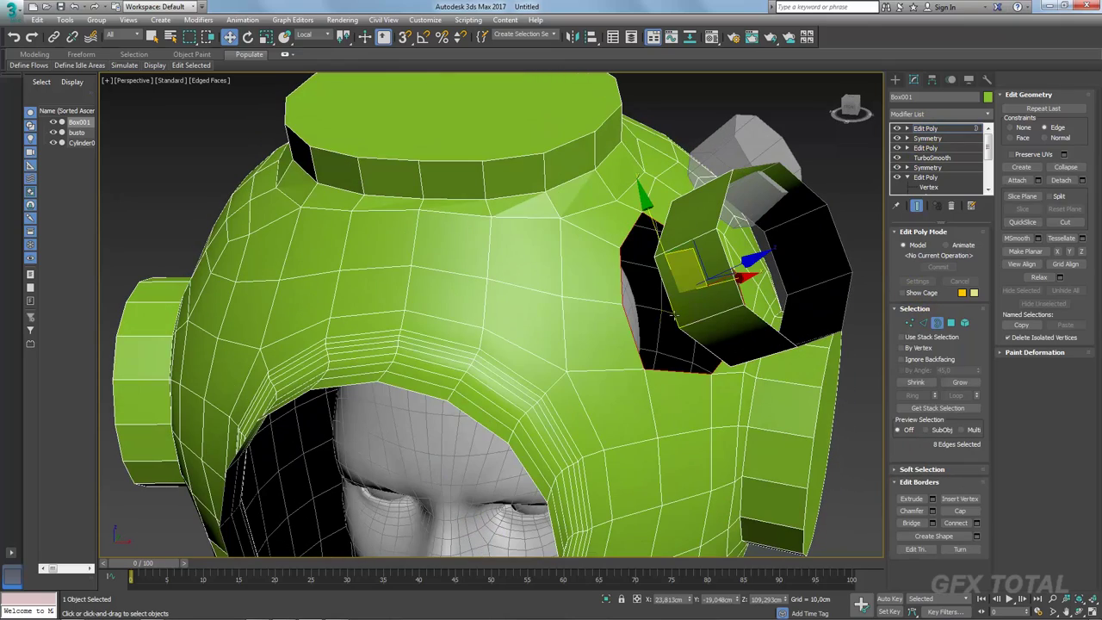
{"action": "left_click", "coordinate": [675, 316], "text": "ctrl"}
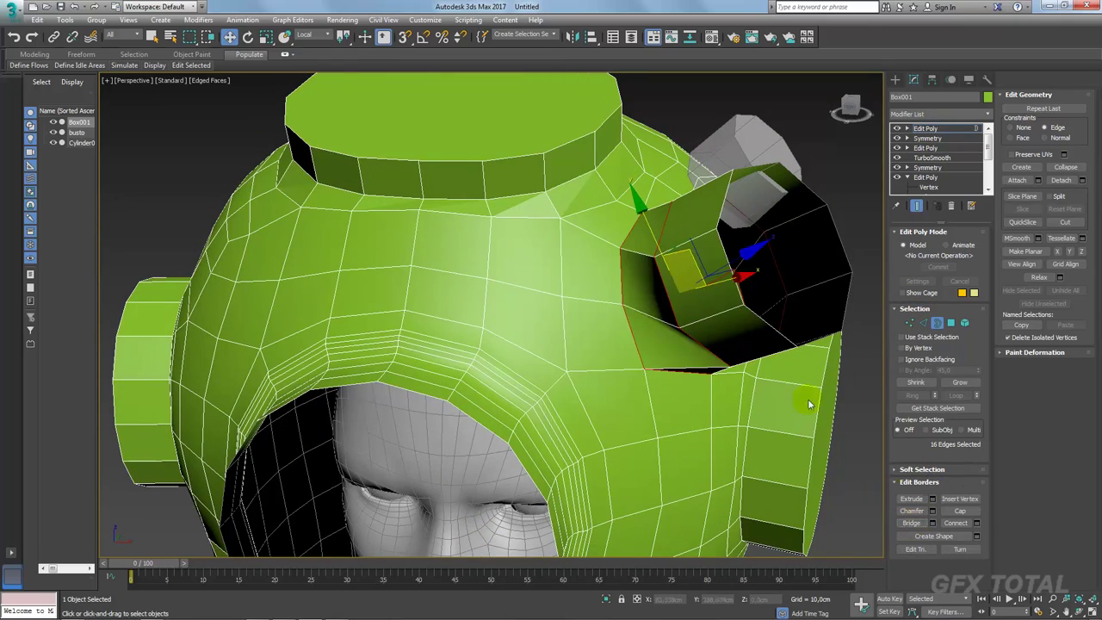
{"action": "mouse_move", "coordinate": [810, 401]}
{"action": "middle_mouse_down", "text": "alt"}
{"action": "mouse_move", "coordinate": [753, 306]}
{"action": "mouse_move", "coordinate": [741, 338]}
{"action": "middle_mouse_up", "text": "alt"}
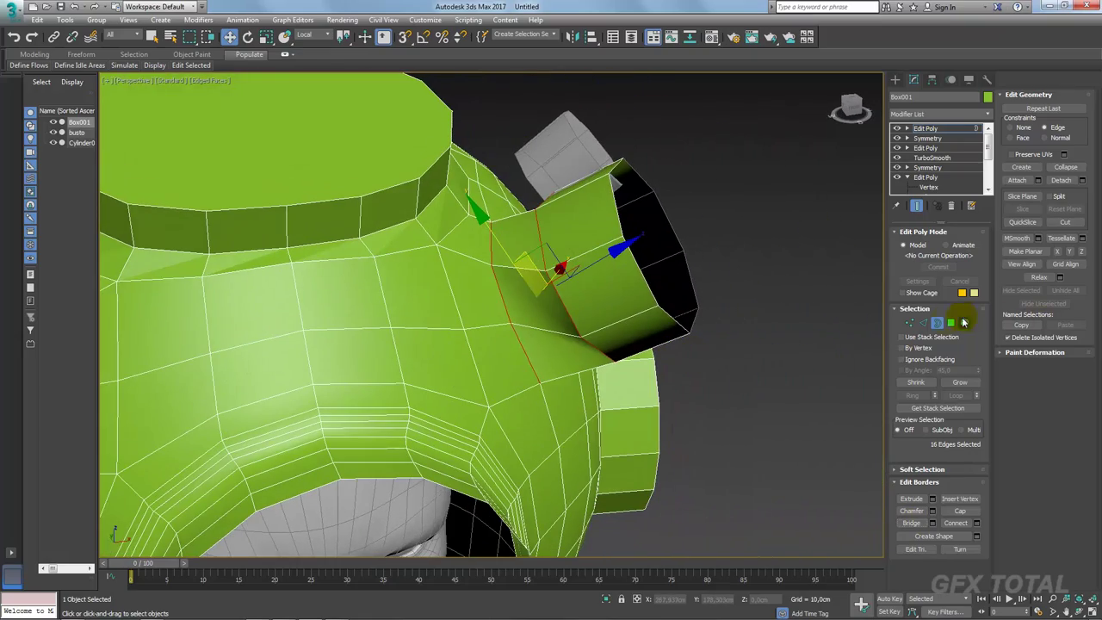
{"action": "left_click", "coordinate": [700, 288]}
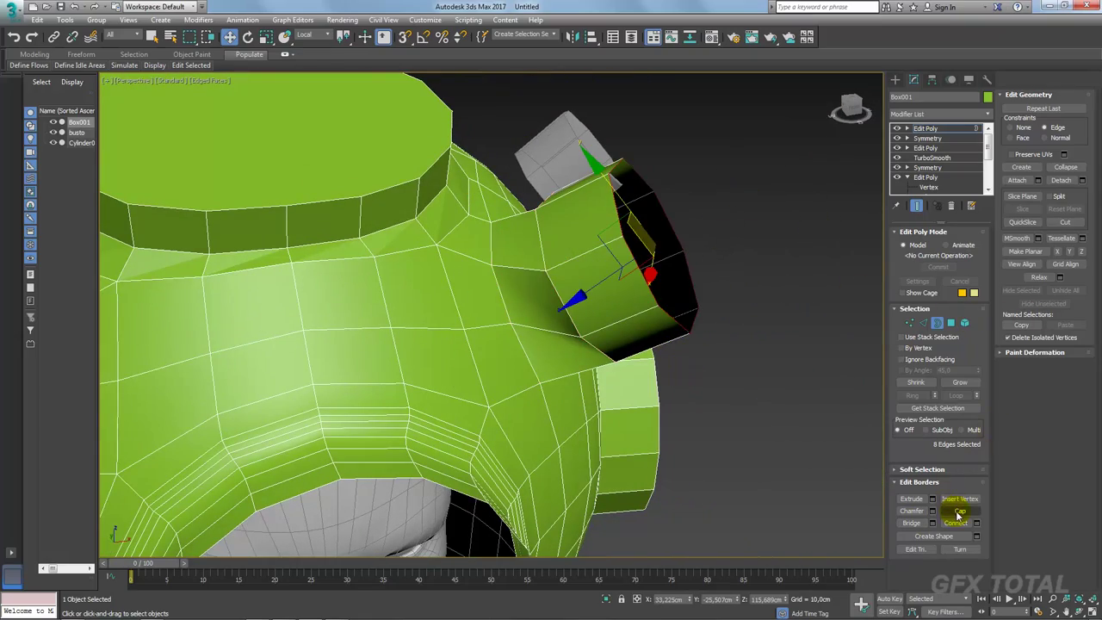
{"action": "left_click", "coordinate": [959, 513]}
Step: Extrude the new cap polygon outward into a short tube extension
{"action": "left_click", "coordinate": [951, 322]}
{"action": "left_click", "coordinate": [665, 268]}
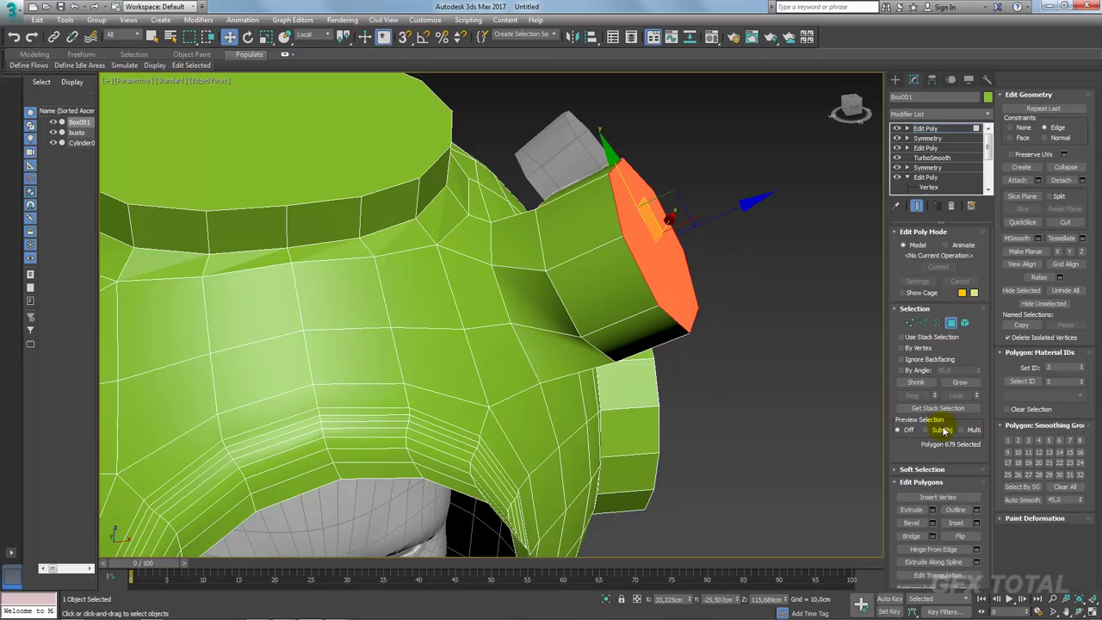
{"action": "left_click", "coordinate": [933, 512]}
{"action": "left_click", "coordinate": [500, 354]}
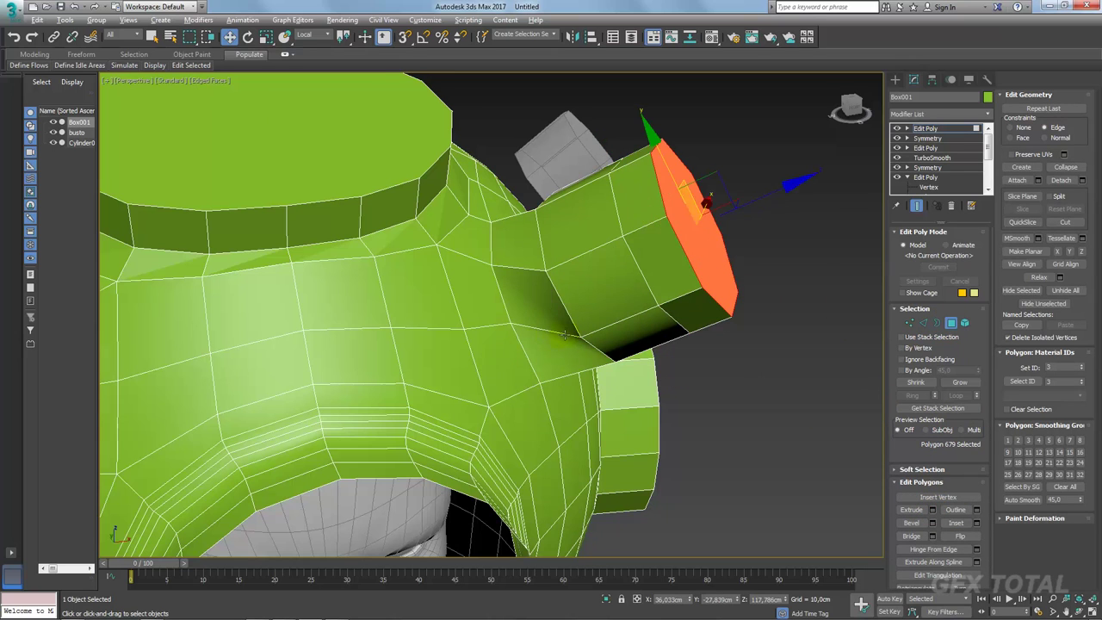
{"action": "middle_click_drag", "start_coordinate": [500, 353], "coordinate": [638, 168], "text": "alt"}
{"action": "mouse_move", "coordinate": [682, 302]}
{"action": "middle_mouse_down", "text": "alt"}
{"action": "mouse_move", "coordinate": [707, 347]}
{"action": "mouse_move", "coordinate": [679, 360]}
{"action": "middle_mouse_up", "text": "alt"}
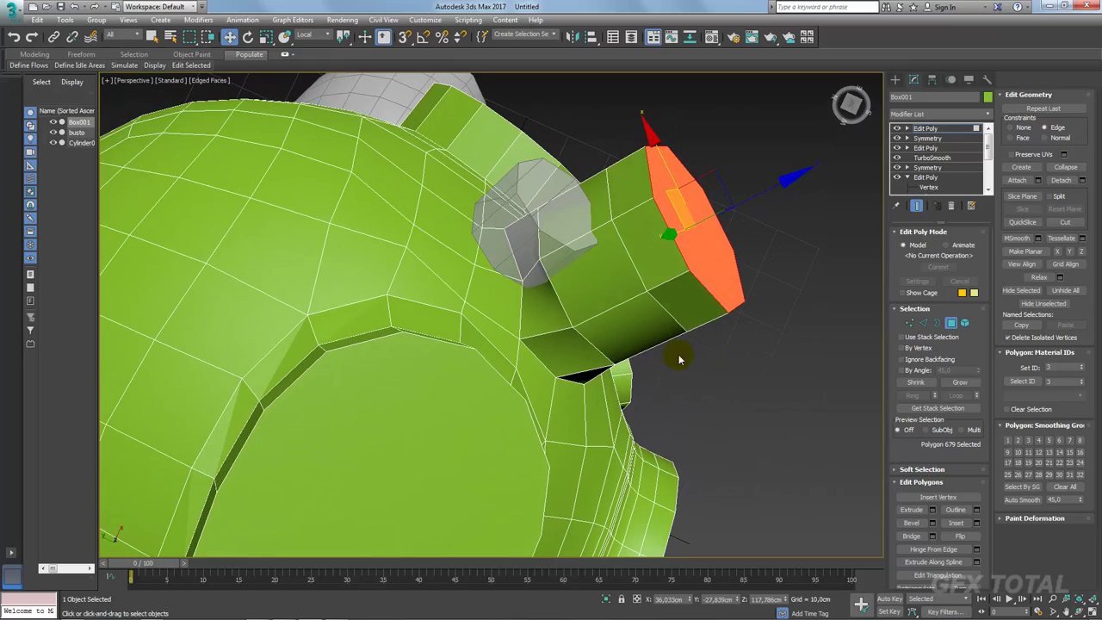
{"action": "left_click", "coordinate": [924, 323], "text": "ctrl"}
{"action": "middle_click_drag", "start_coordinate": [655, 345], "coordinate": [879, 302], "text": "alt"}
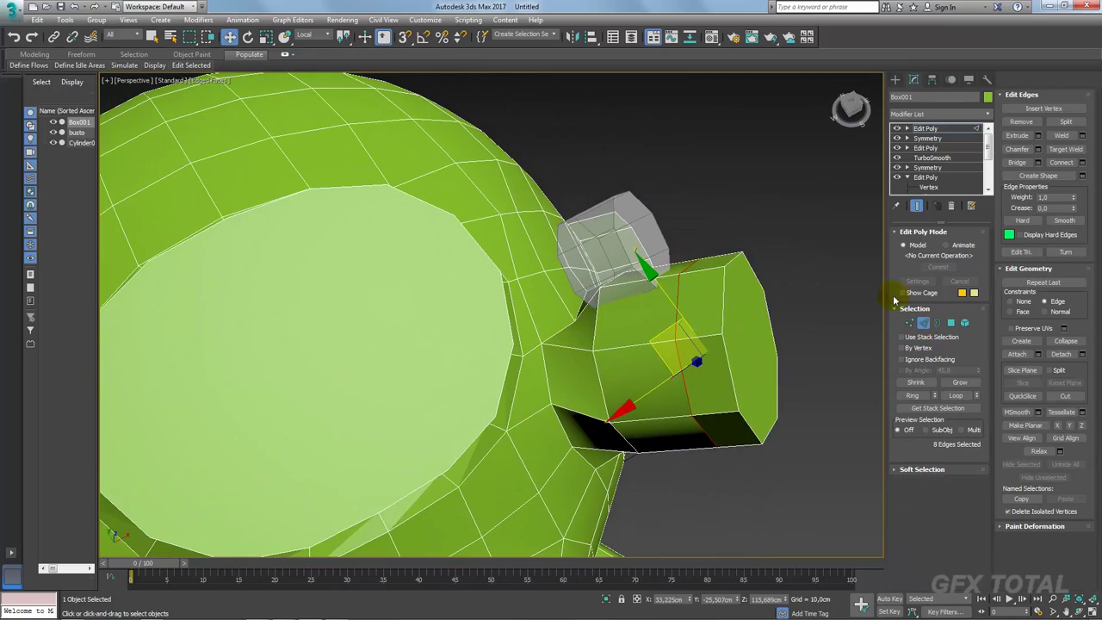
Step: In Vertex mode, move the vertices beside and below the port's base to even the faces
{"action": "left_click", "coordinate": [909, 323]}
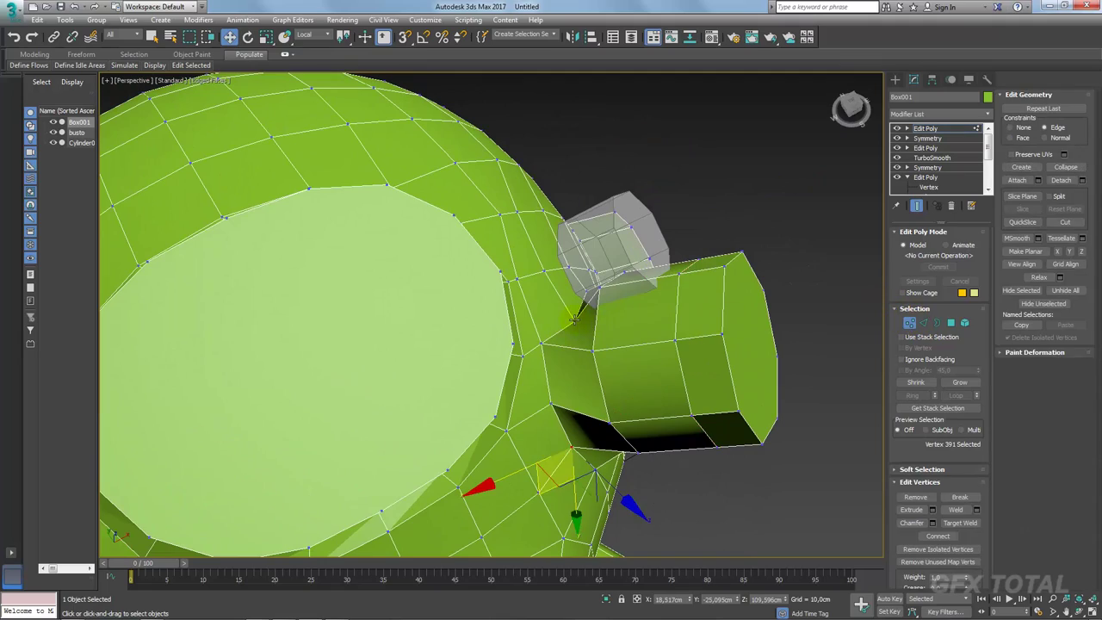
{"action": "left_click", "coordinate": [575, 319]}
{"action": "middle_click_drag", "start_coordinate": [575, 319], "coordinate": [553, 294], "text": "alt"}
{"action": "left_click_drag", "start_coordinate": [583, 277], "coordinate": [599, 234]}
{"action": "mouse_move", "coordinate": [602, 230]}
{"action": "middle_mouse_down", "text": "alt"}
{"action": "mouse_move", "coordinate": [612, 261]}
{"action": "mouse_move", "coordinate": [581, 256]}
{"action": "mouse_move", "coordinate": [554, 275]}
{"action": "mouse_move", "coordinate": [586, 339]}
{"action": "middle_mouse_up", "text": "alt"}
{"action": "left_click", "coordinate": [622, 327]}
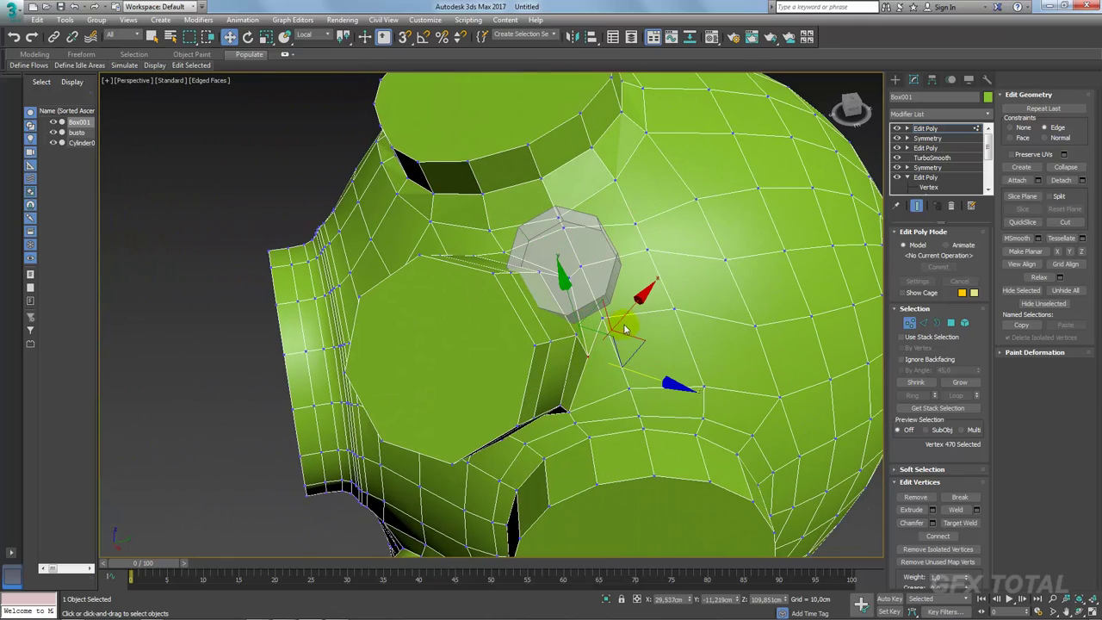
{"action": "left_click_drag", "start_coordinate": [595, 323], "coordinate": [608, 284]}
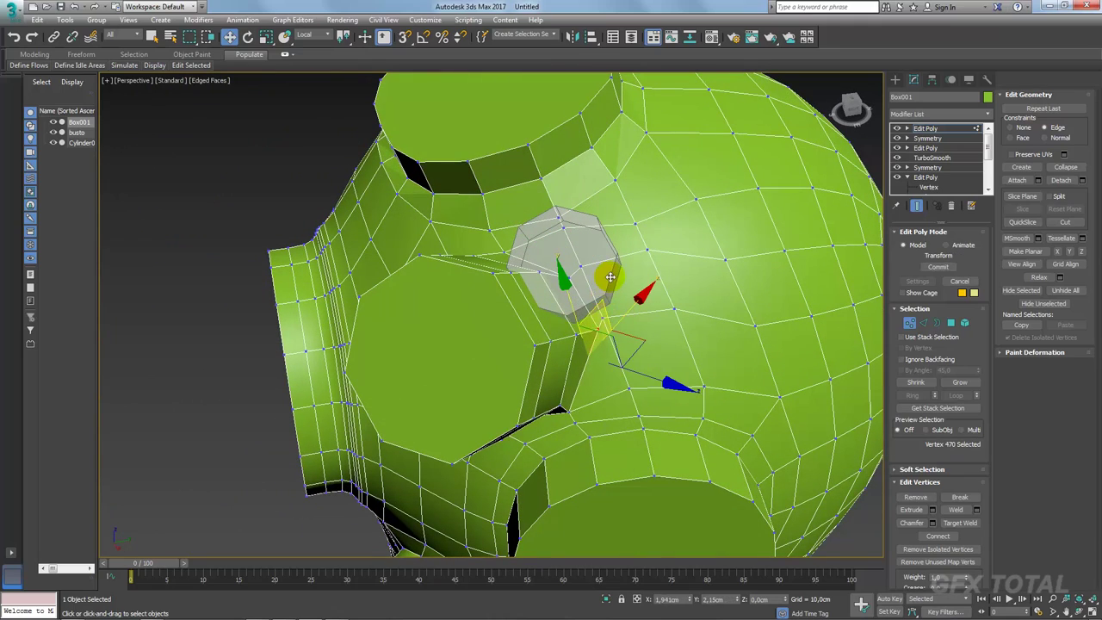
{"action": "mouse_move", "coordinate": [611, 276]}
{"action": "middle_mouse_down", "text": "alt"}
{"action": "mouse_move", "coordinate": [602, 310]}
{"action": "mouse_move", "coordinate": [619, 349]}
{"action": "middle_mouse_up", "text": "alt"}
{"action": "left_click", "coordinate": [499, 449]}
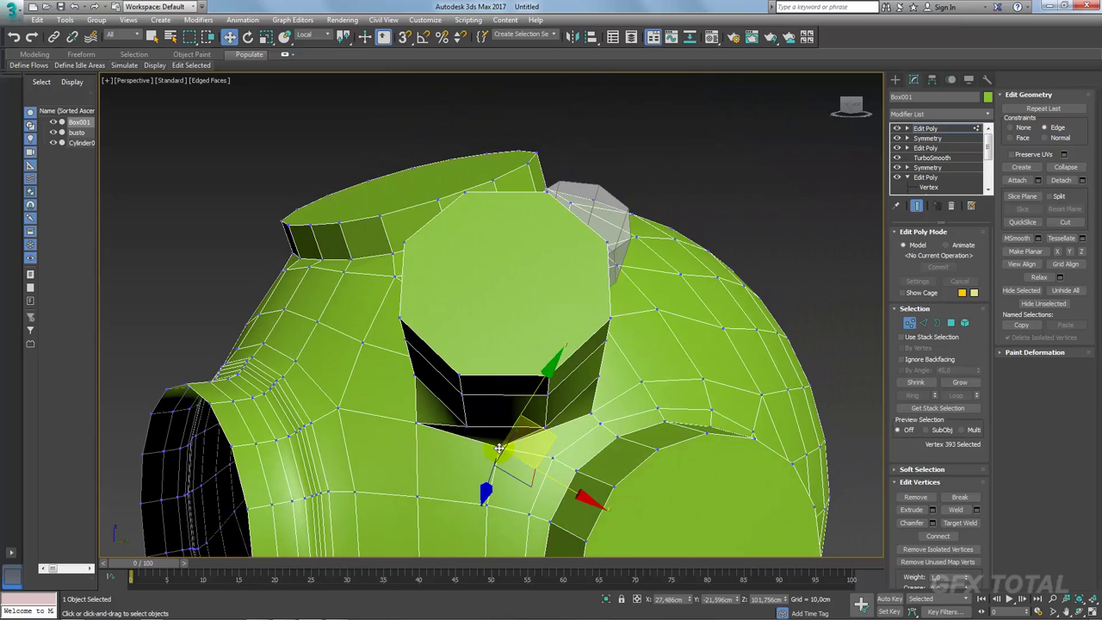
{"action": "left_click_drag", "start_coordinate": [550, 447], "coordinate": [577, 484]}
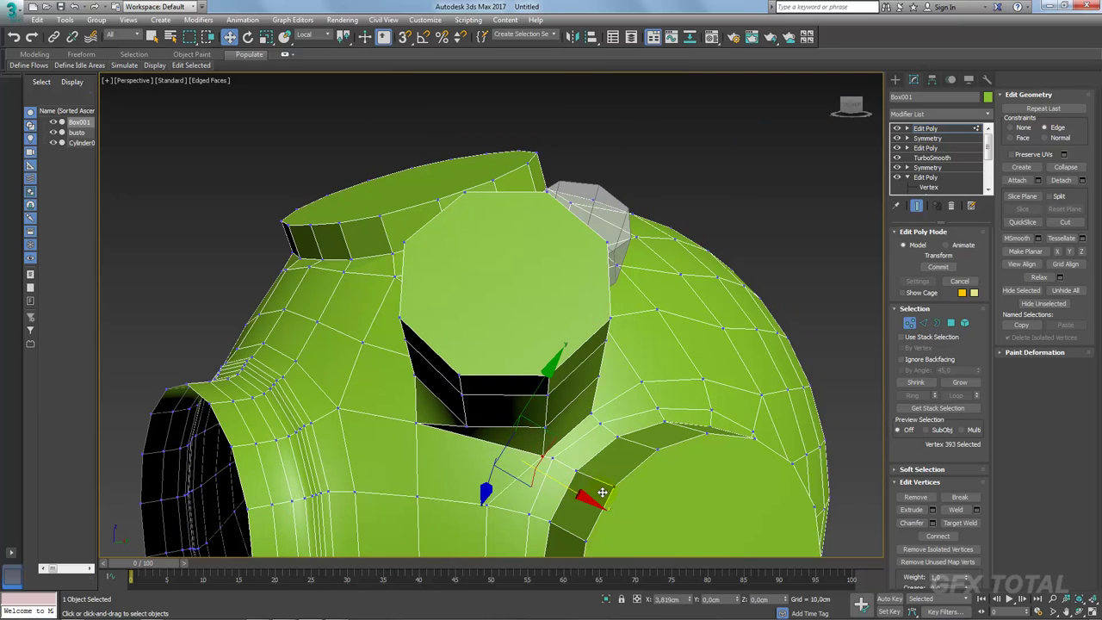
{"action": "left_click", "coordinate": [420, 431]}
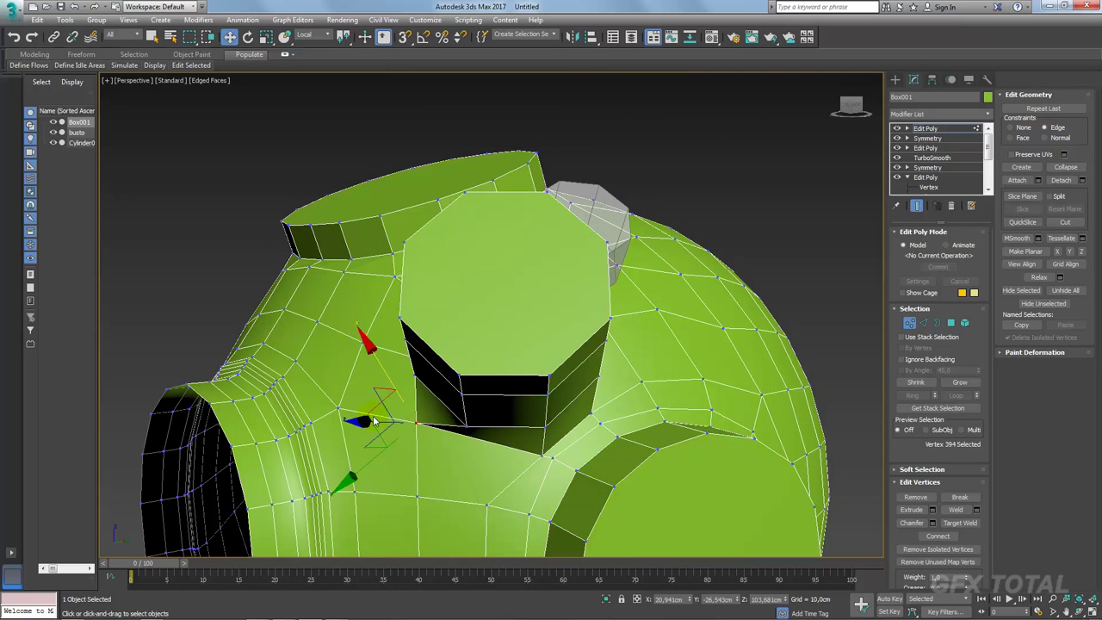
{"action": "mouse_move", "coordinate": [377, 416]}
{"action": "left_mouse_down"}
{"action": "mouse_move", "coordinate": [474, 465]}
{"action": "mouse_move", "coordinate": [472, 489]}
{"action": "left_mouse_up"}
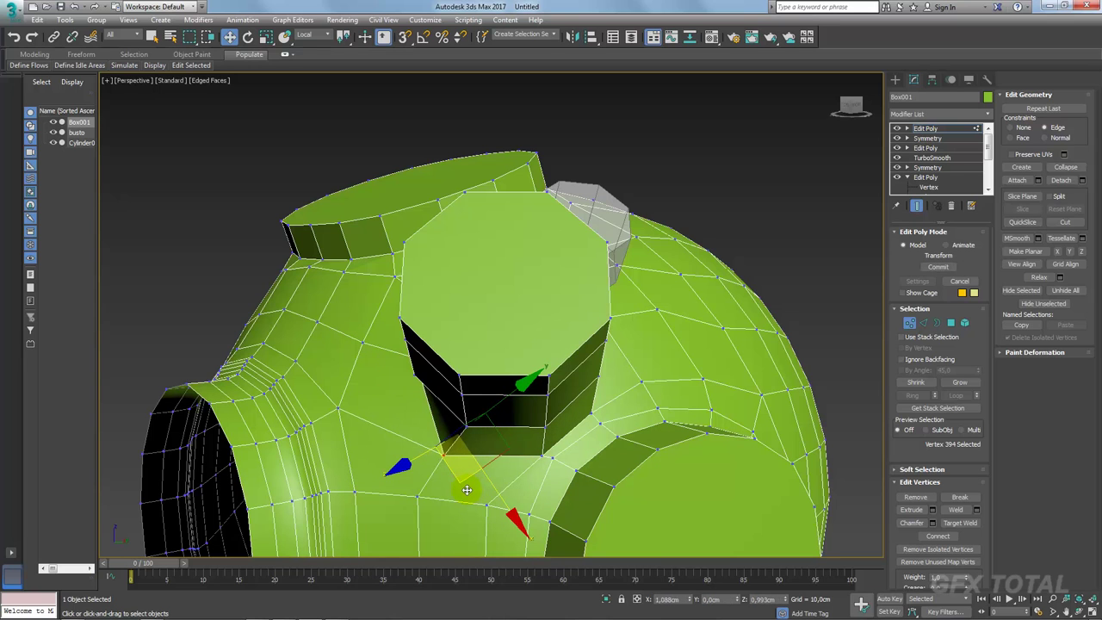
Step: Reposition further vertices left of and above the port to relax the surrounding faces
{"action": "middle_click_drag", "start_coordinate": [472, 489], "coordinate": [506, 502], "text": "alt"}
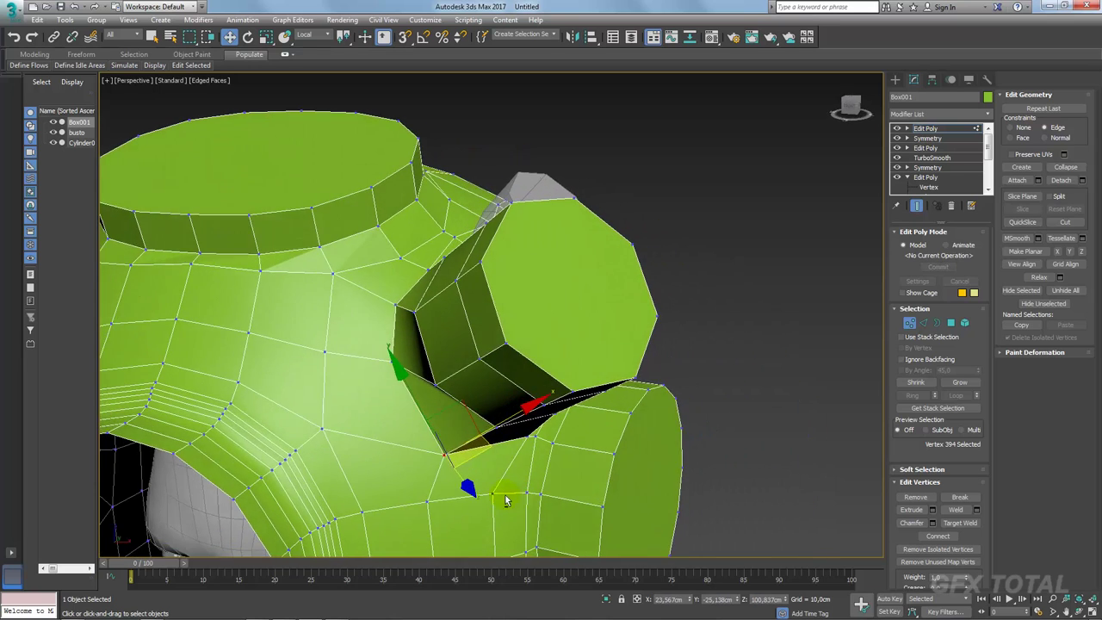
{"action": "left_click", "coordinate": [392, 361]}
{"action": "mouse_move", "coordinate": [345, 357]}
{"action": "left_mouse_down"}
{"action": "mouse_move", "coordinate": [344, 385]}
{"action": "mouse_move", "coordinate": [426, 425]}
{"action": "left_mouse_up"}
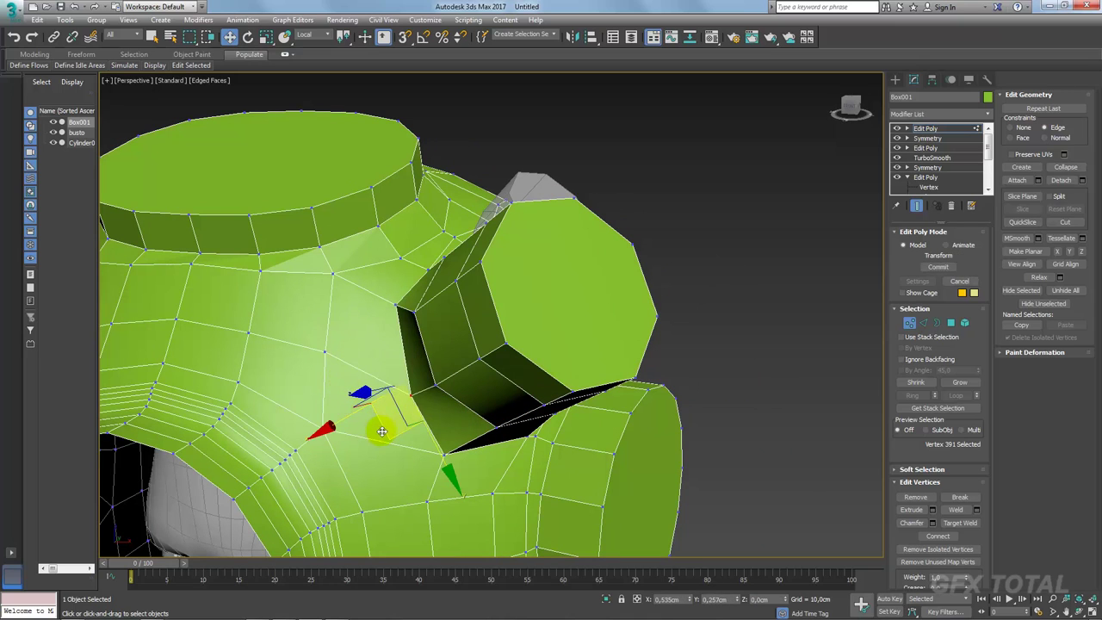
{"action": "left_click_drag", "start_coordinate": [355, 422], "coordinate": [435, 459]}
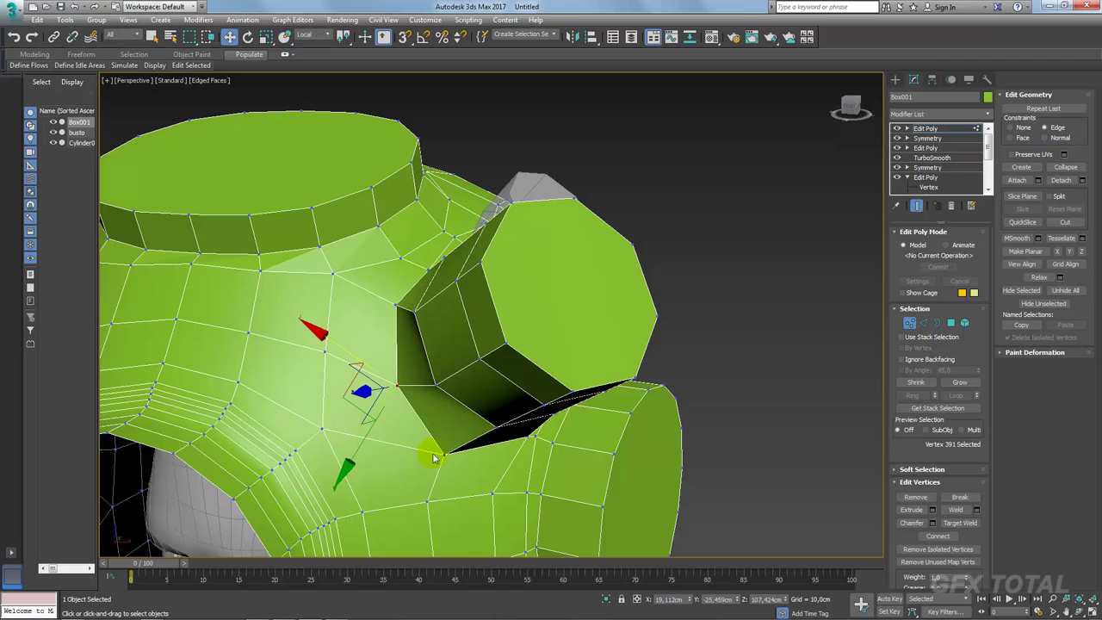
{"action": "middle_click_drag", "start_coordinate": [365, 366], "coordinate": [369, 428], "text": "alt"}
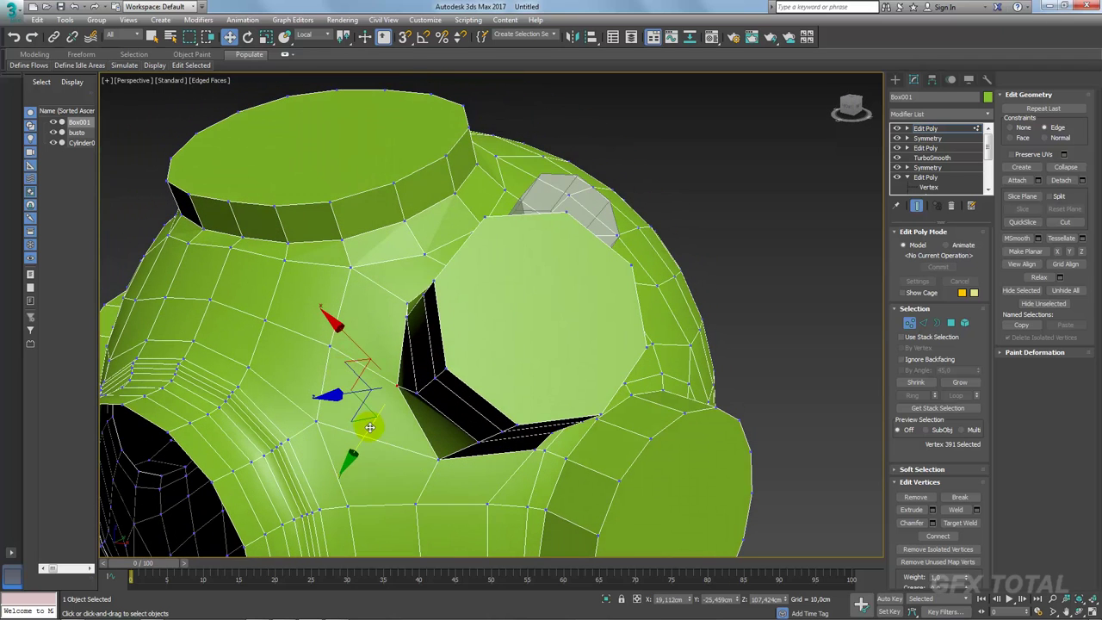
{"action": "mouse_move", "coordinate": [366, 428]}
{"action": "left_mouse_down"}
{"action": "mouse_move", "coordinate": [367, 439]}
{"action": "mouse_move", "coordinate": [356, 369]}
{"action": "mouse_move", "coordinate": [345, 371]}
{"action": "mouse_move", "coordinate": [366, 418]}
{"action": "mouse_move", "coordinate": [365, 370]}
{"action": "left_mouse_up"}
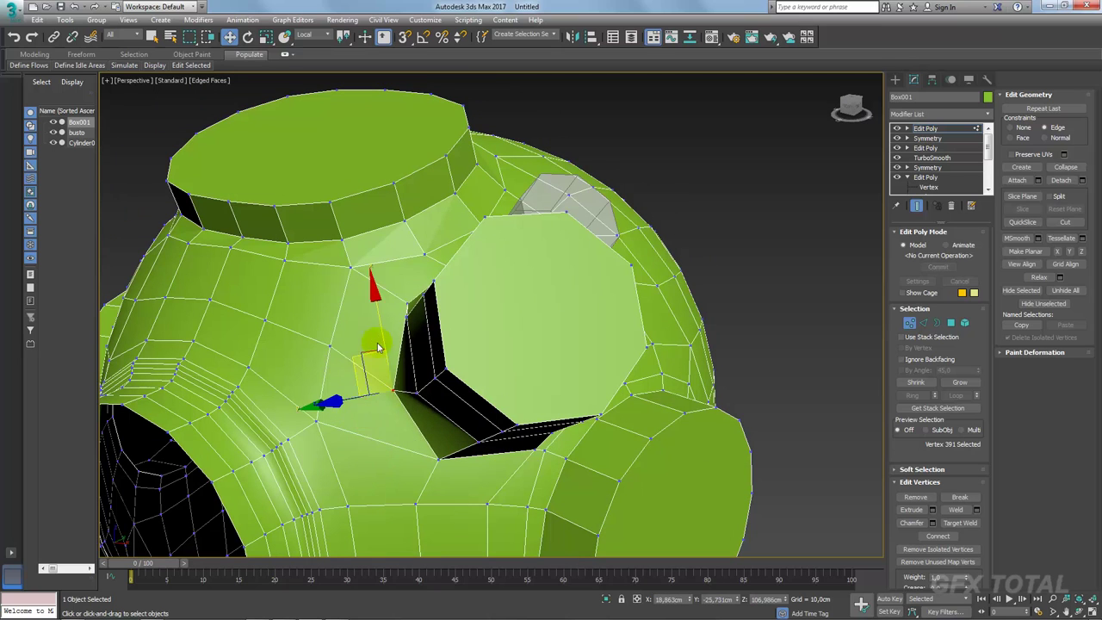
{"action": "middle_click_drag", "start_coordinate": [365, 371], "coordinate": [402, 303], "text": "alt"}
{"action": "left_click", "coordinate": [402, 303]}
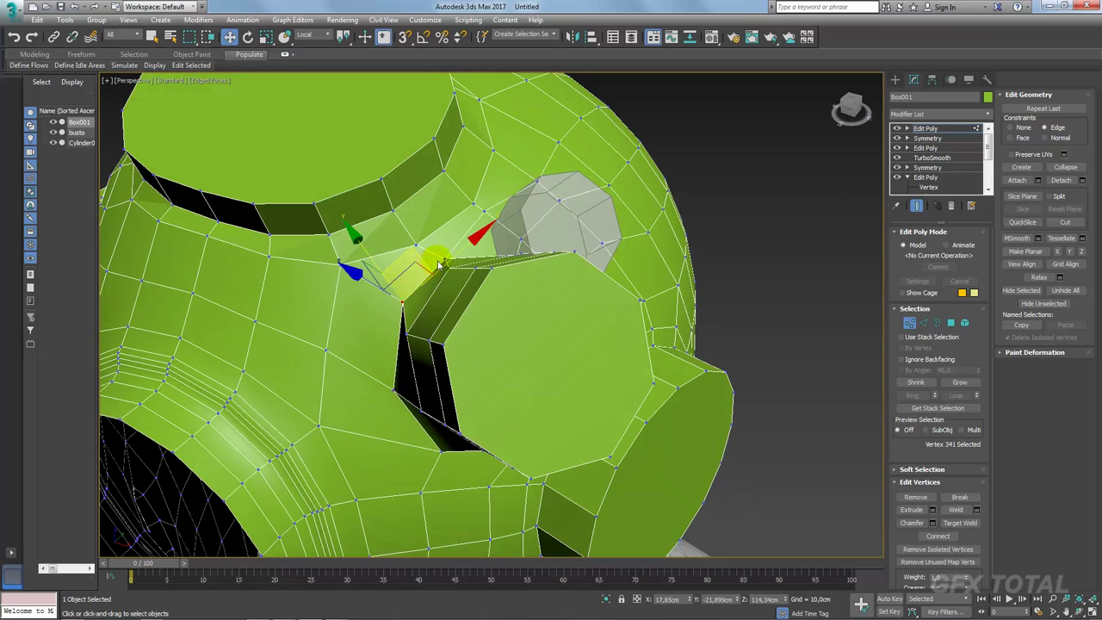
{"action": "left_click_drag", "start_coordinate": [439, 264], "coordinate": [344, 307]}
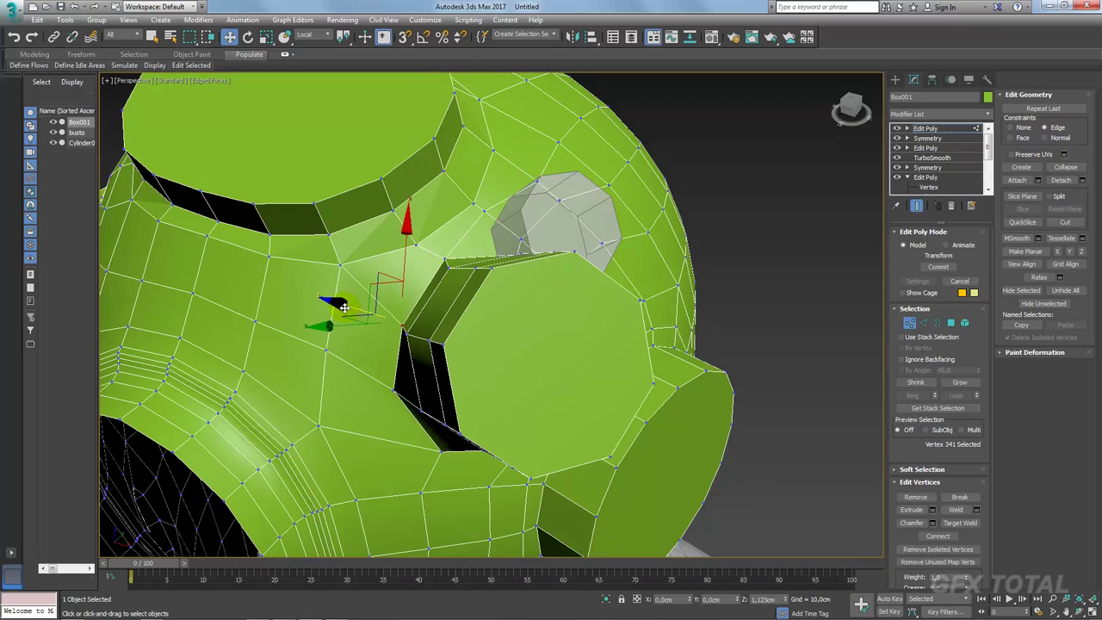
{"action": "mouse_move", "coordinate": [345, 307]}
{"action": "middle_mouse_down", "text": "alt"}
{"action": "mouse_move", "coordinate": [386, 326]}
{"action": "mouse_move", "coordinate": [440, 316]}
{"action": "middle_mouse_up", "text": "alt"}
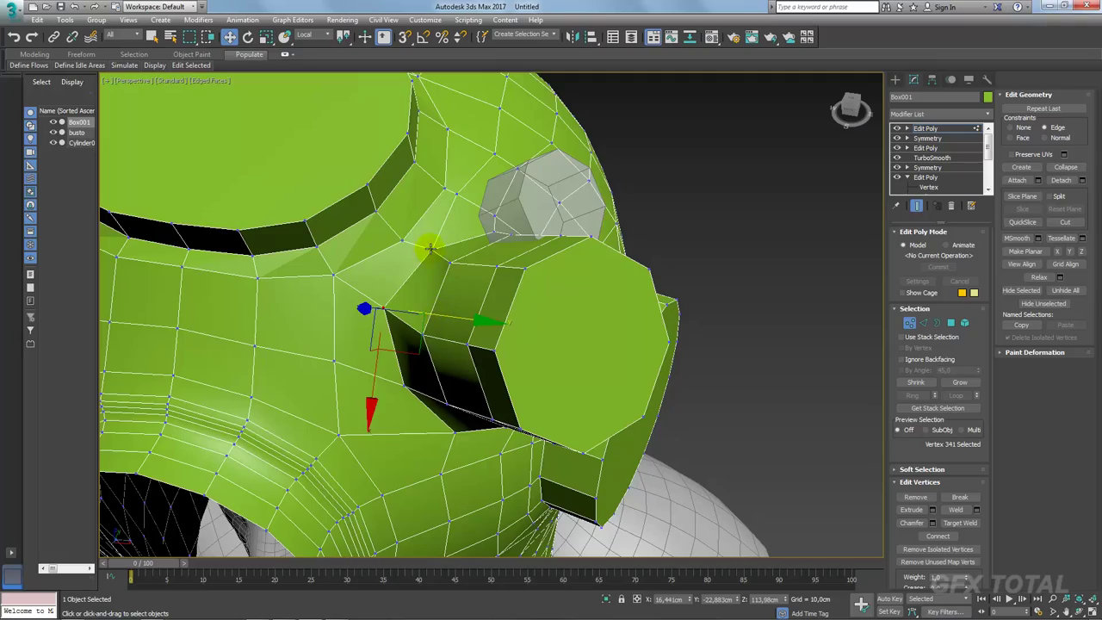
{"action": "left_click", "coordinate": [429, 249]}
{"action": "mouse_move", "coordinate": [507, 266]}
{"action": "middle_mouse_down", "text": "alt"}
{"action": "mouse_move", "coordinate": [547, 277]}
{"action": "mouse_move", "coordinate": [436, 276]}
{"action": "middle_mouse_up", "text": "alt"}
Step: Pick shell vertices above and right of the grey cylinder from several angles
{"action": "left_click", "coordinate": [440, 276]}
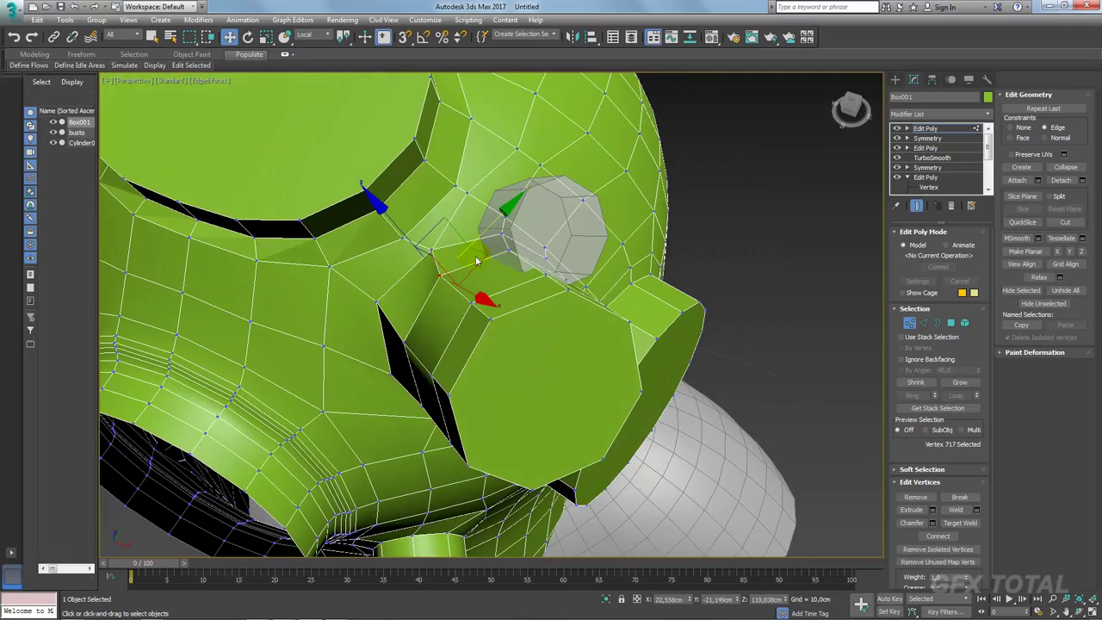
{"action": "mouse_move", "coordinate": [491, 234]}
{"action": "middle_mouse_down", "text": "alt"}
{"action": "mouse_move", "coordinate": [517, 254]}
{"action": "mouse_move", "coordinate": [479, 262]}
{"action": "mouse_move", "coordinate": [571, 275]}
{"action": "mouse_move", "coordinate": [583, 298]}
{"action": "mouse_move", "coordinate": [555, 412]}
{"action": "middle_mouse_up", "text": "alt"}
{"action": "left_click", "coordinate": [586, 306]}
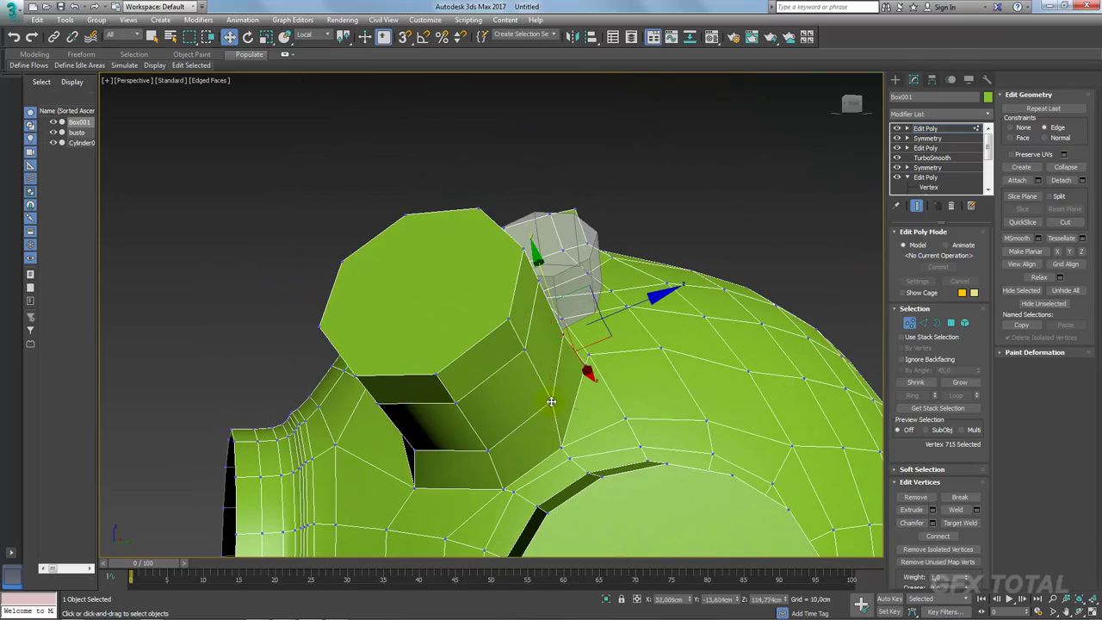
{"action": "left_click", "coordinate": [551, 401]}
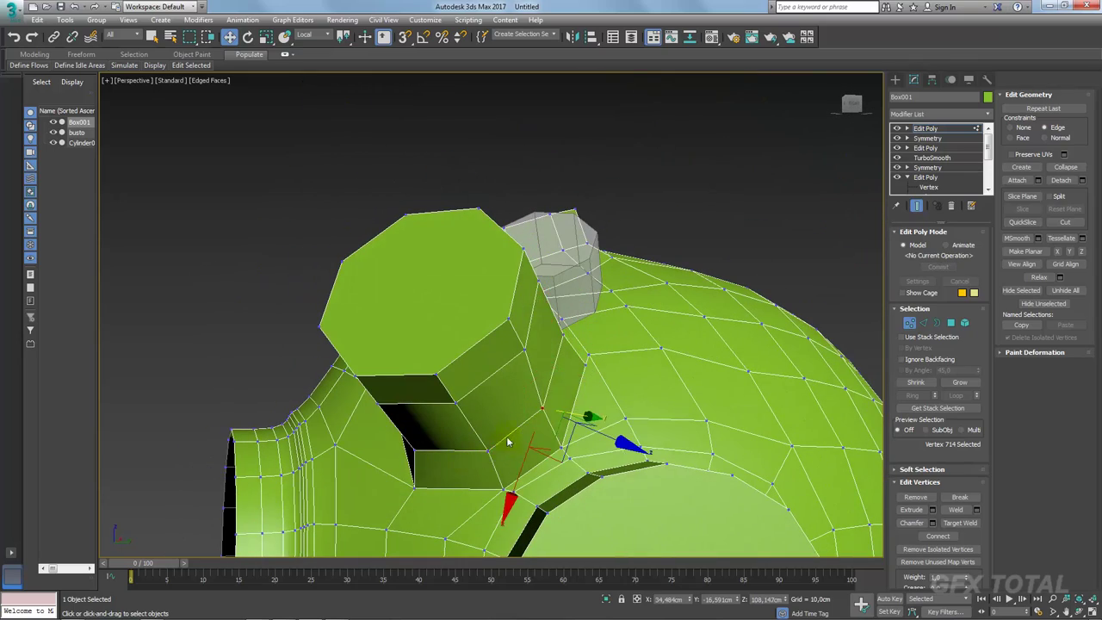
{"action": "mouse_move", "coordinate": [515, 449]}
{"action": "middle_mouse_down", "text": "alt"}
{"action": "mouse_move", "coordinate": [581, 309]}
{"action": "mouse_move", "coordinate": [614, 343]}
{"action": "mouse_move", "coordinate": [594, 284]}
{"action": "mouse_move", "coordinate": [555, 300]}
{"action": "mouse_move", "coordinate": [583, 298]}
{"action": "mouse_move", "coordinate": [591, 322]}
{"action": "mouse_move", "coordinate": [527, 310]}
{"action": "middle_mouse_up", "text": "alt"}
{"action": "scroll", "coordinate": [591, 322], "scroll_direction": "up", "scroll_amount": 3}
{"action": "left_click", "coordinate": [575, 264]}
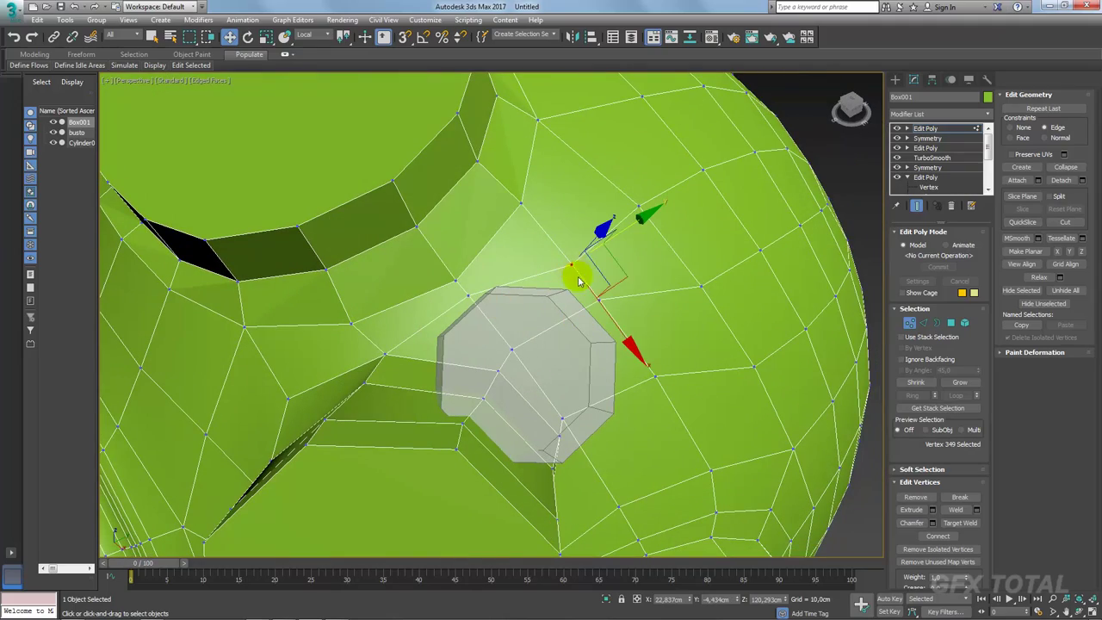
{"action": "left_click", "coordinate": [654, 376]}
{"action": "middle_click_drag", "start_coordinate": [739, 384], "coordinate": [689, 372], "text": "alt"}
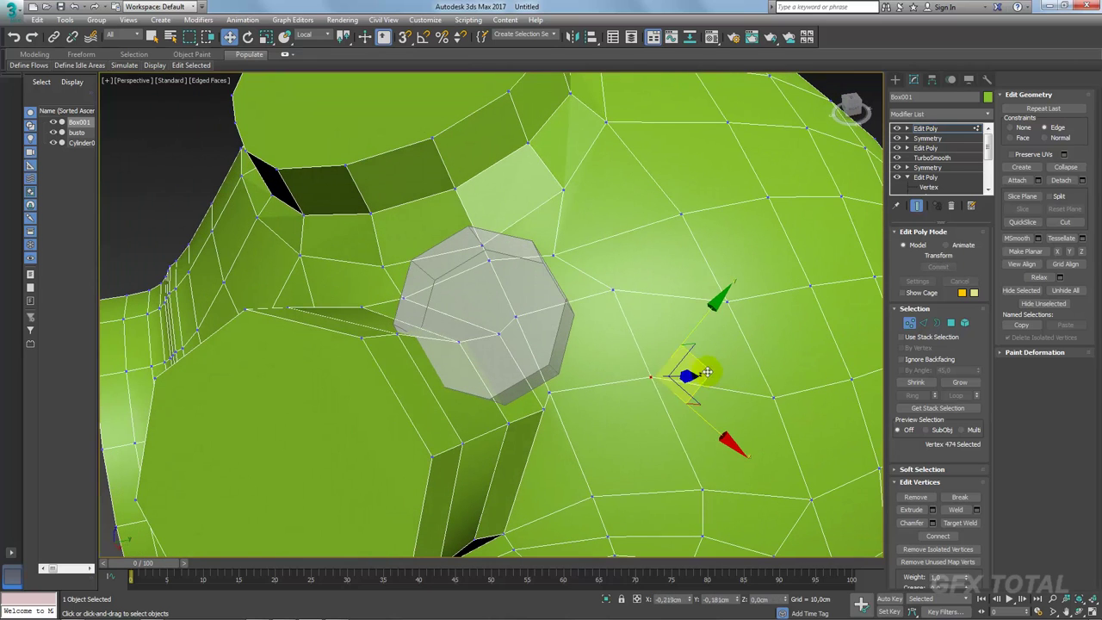
Step: Move the vertices at the grey cylinder's edge to fit it, then exit Vertex mode
{"action": "left_click", "coordinate": [549, 394]}
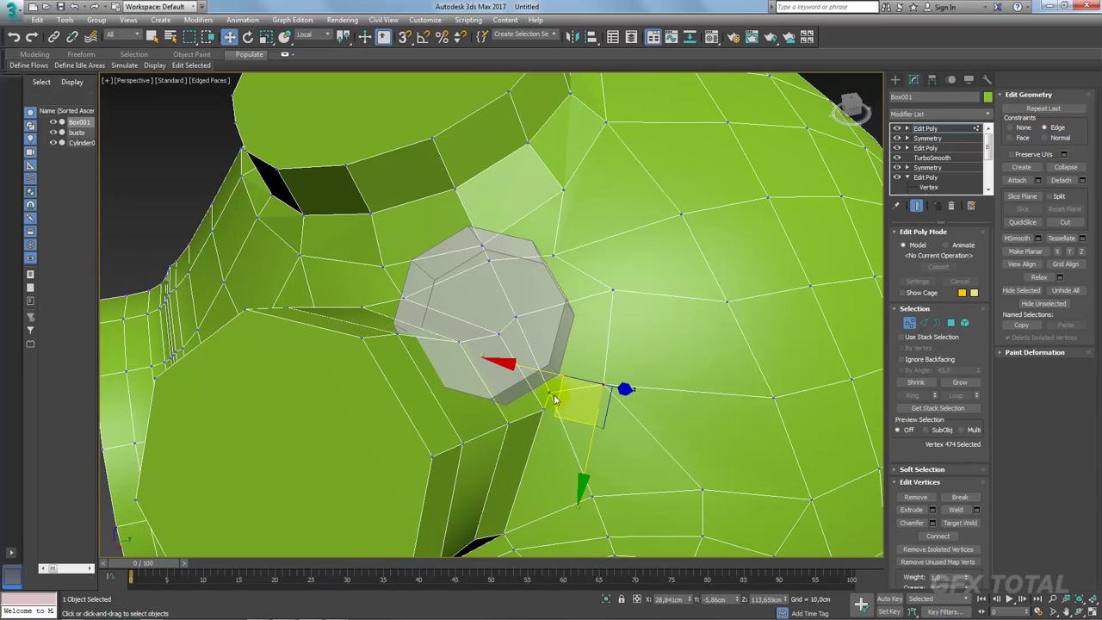
{"action": "left_click_drag", "start_coordinate": [590, 373], "coordinate": [602, 359]}
{"action": "left_click", "coordinate": [604, 384]}
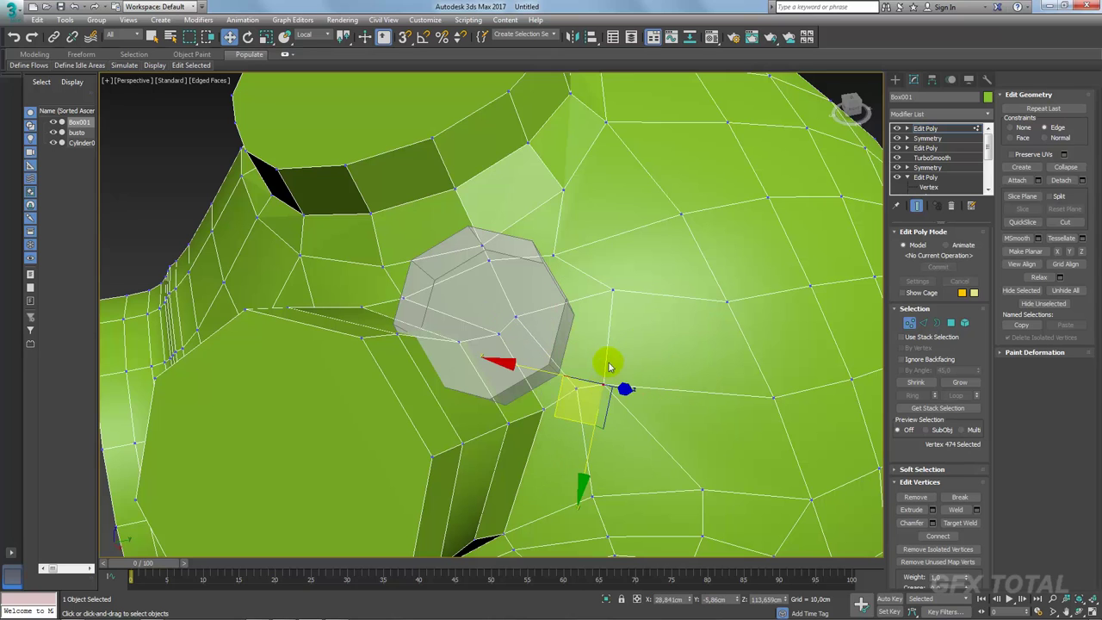
{"action": "left_click_drag", "start_coordinate": [575, 421], "coordinate": [564, 371]}
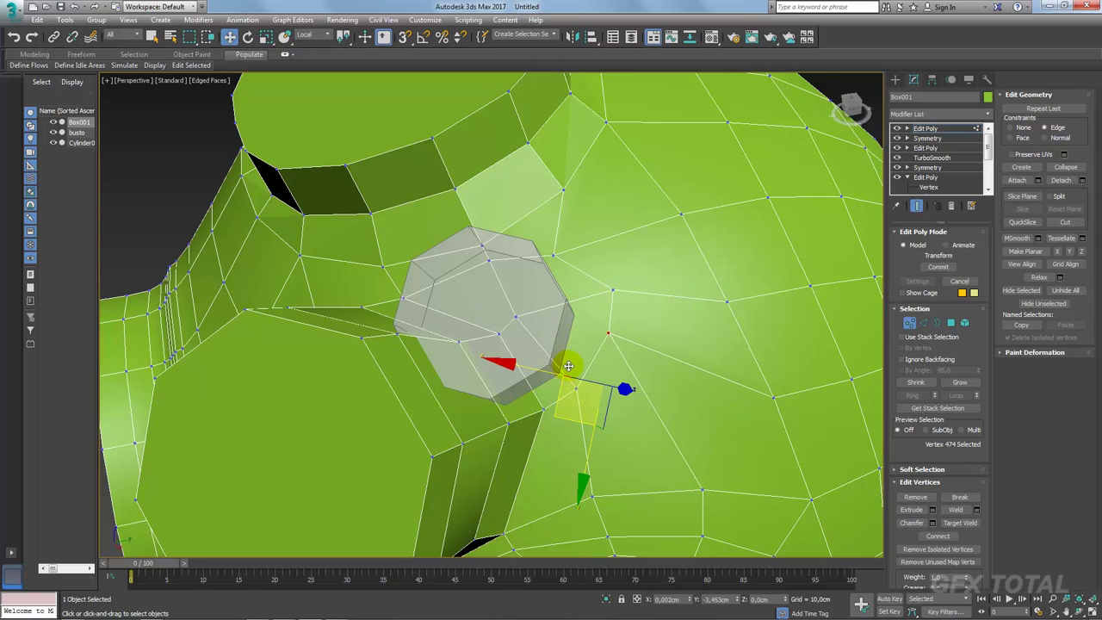
{"action": "middle_click_drag", "start_coordinate": [569, 366], "coordinate": [682, 410], "text": "alt"}
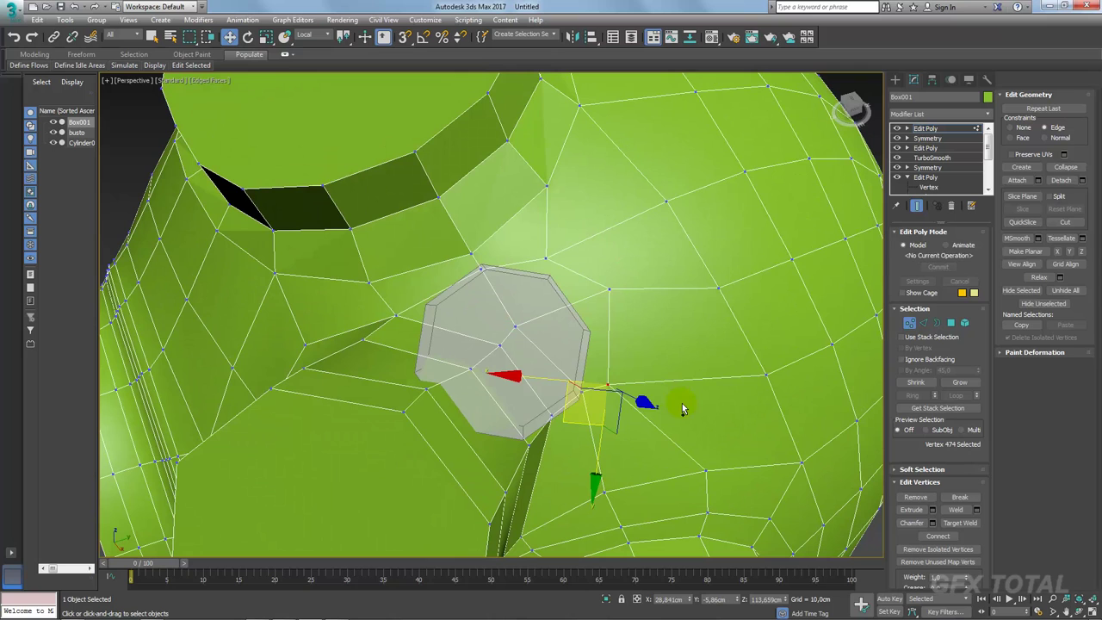
{"action": "left_click_drag", "start_coordinate": [582, 406], "coordinate": [632, 395]}
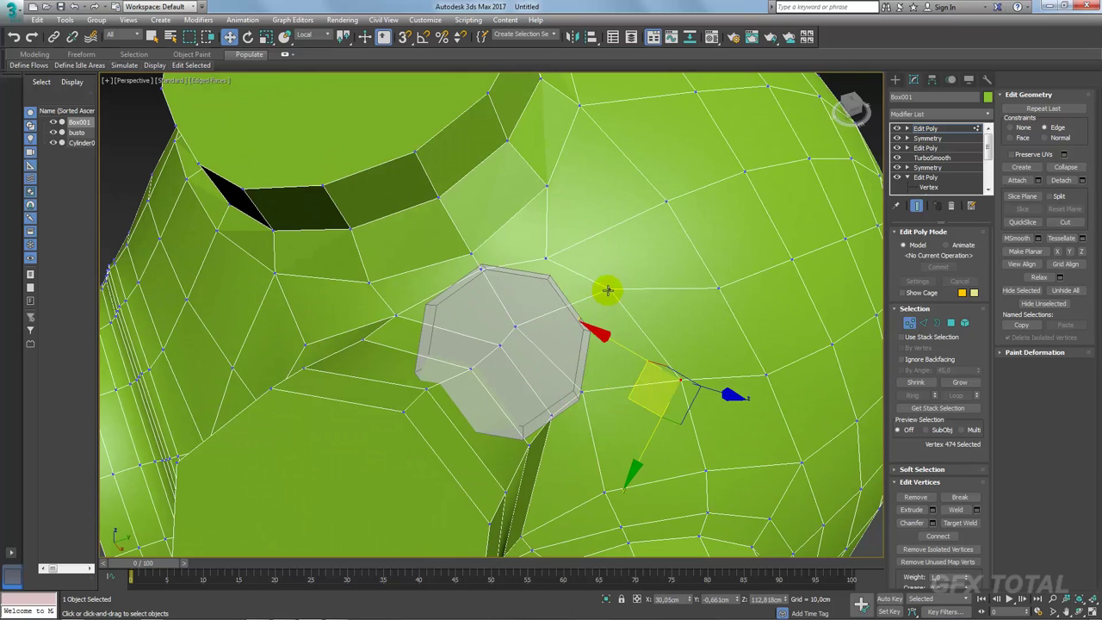
{"action": "left_click_drag", "start_coordinate": [586, 298], "coordinate": [561, 290]}
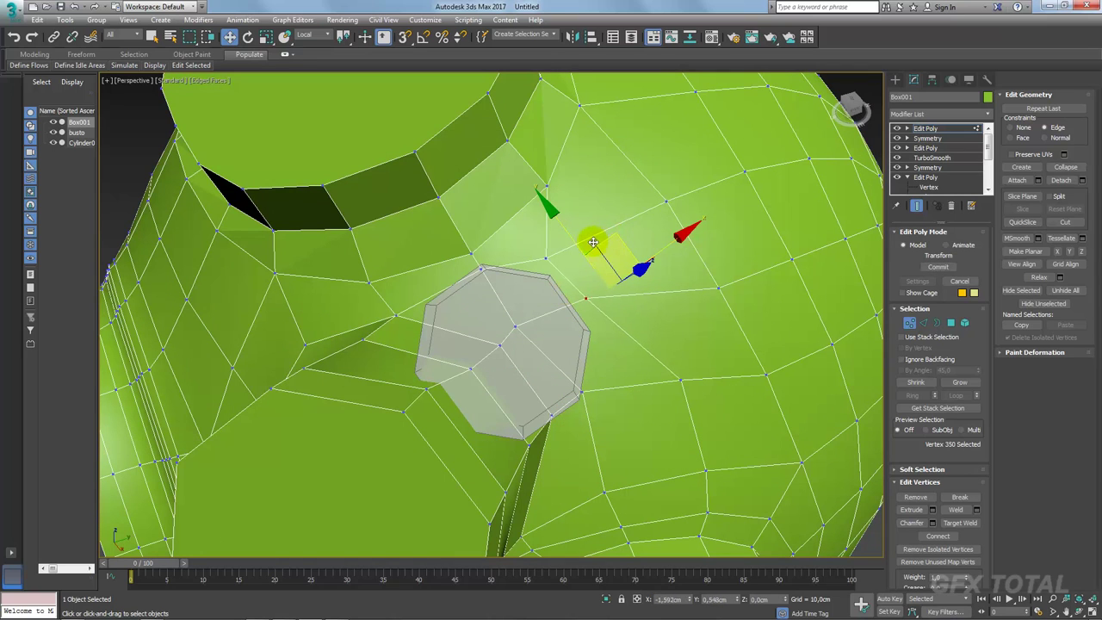
{"action": "middle_click_drag", "start_coordinate": [598, 320], "coordinate": [689, 365], "text": "alt"}
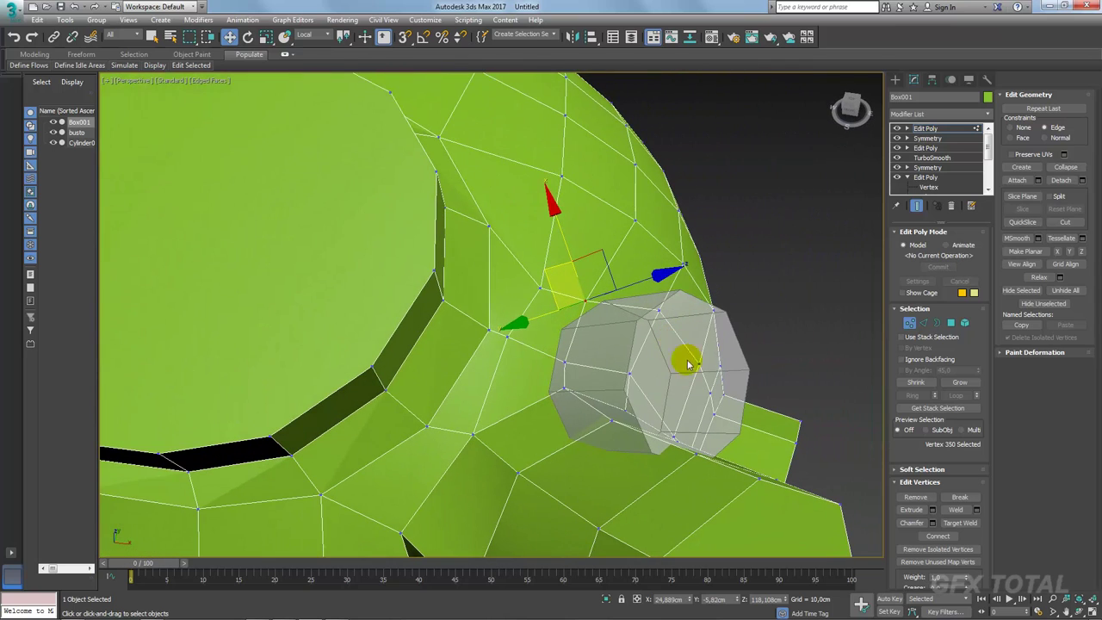
{"action": "left_click", "coordinate": [926, 128]}
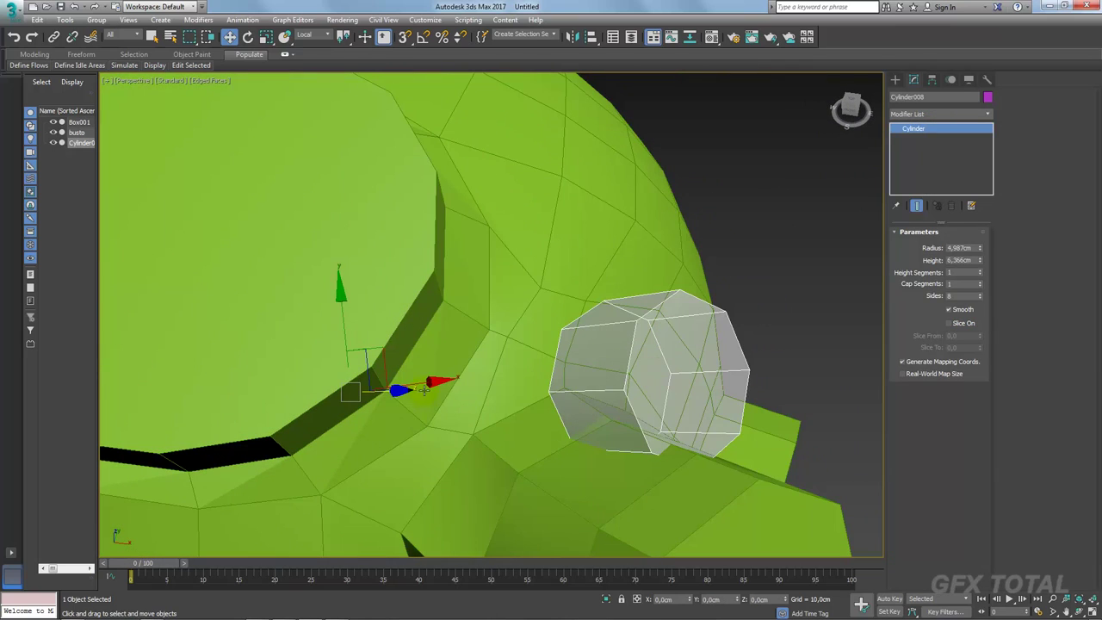
Step: Push Cylinder008 deeper into the helmet and select the Box001 shell
{"action": "left_click_drag", "start_coordinate": [397, 393], "coordinate": [364, 387]}
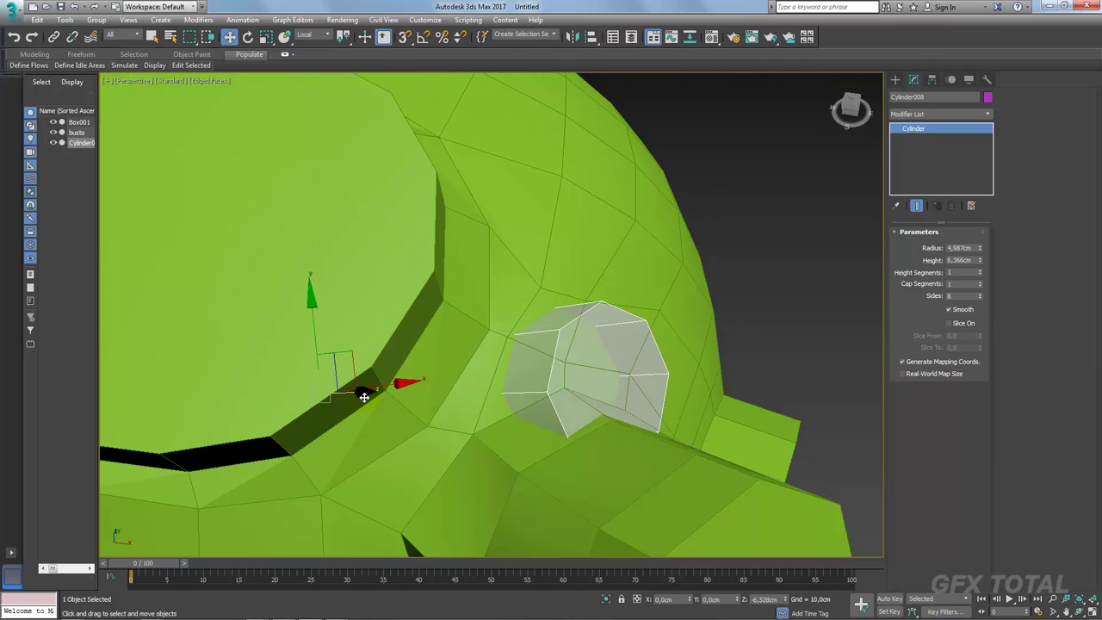
{"action": "left_click", "coordinate": [468, 404]}
{"action": "scroll", "coordinate": [509, 418], "scroll_direction": "down", "scroll_amount": 5}
{"action": "scroll", "coordinate": [485, 404], "scroll_direction": "up", "scroll_amount": 5}
{"action": "scroll", "coordinate": [472, 402], "scroll_direction": "up", "scroll_amount": 3}
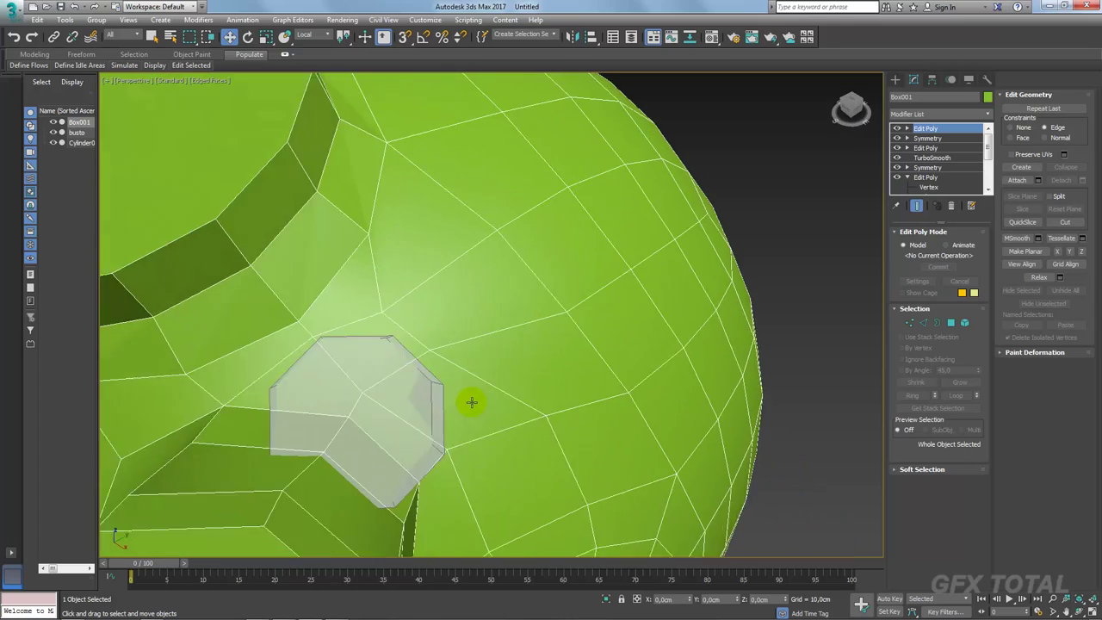
{"action": "scroll", "coordinate": [472, 403], "scroll_direction": "down", "scroll_amount": 3}
{"action": "scroll", "coordinate": [479, 340], "scroll_direction": "up", "scroll_amount": 3}
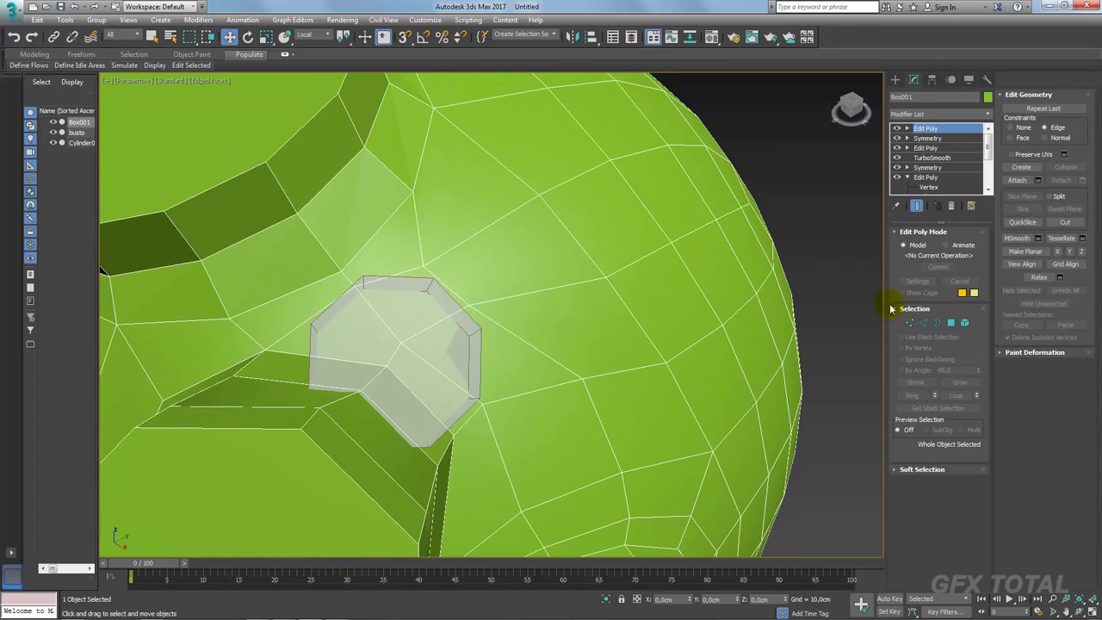
Step: In Vertex mode, move shell vertices beside the grey cylinder
{"action": "left_click", "coordinate": [910, 322]}
{"action": "left_click", "coordinate": [583, 379]}
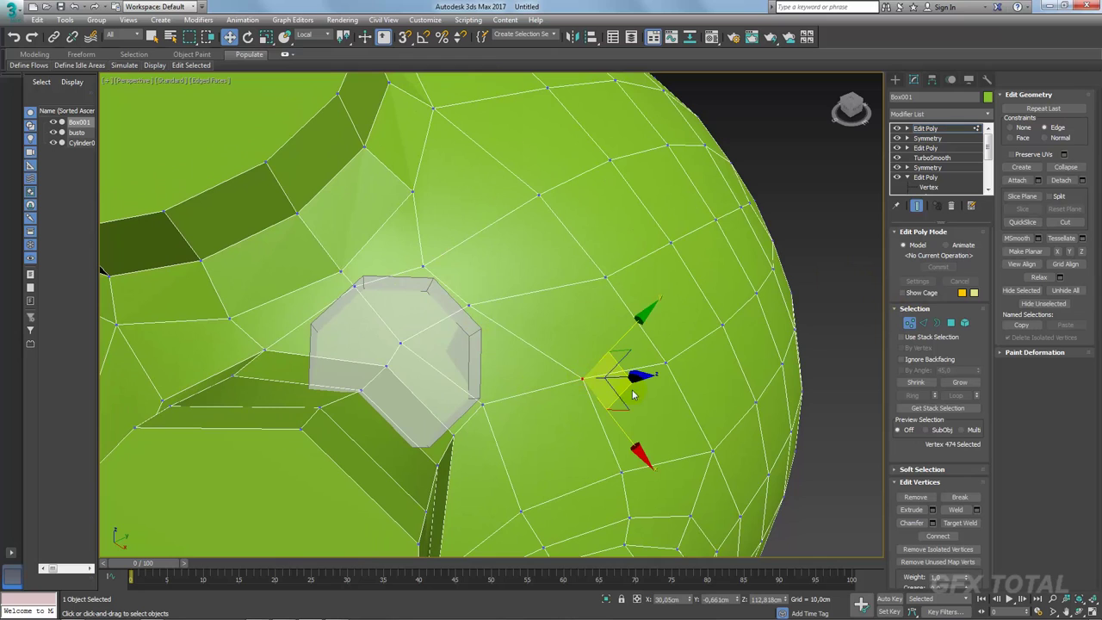
{"action": "middle_click_drag", "start_coordinate": [634, 395], "coordinate": [615, 381], "text": "alt"}
{"action": "mouse_move", "coordinate": [615, 381]}
{"action": "left_mouse_down"}
{"action": "mouse_move", "coordinate": [567, 370]}
{"action": "mouse_move", "coordinate": [444, 280]}
{"action": "mouse_move", "coordinate": [464, 241]}
{"action": "left_mouse_up"}
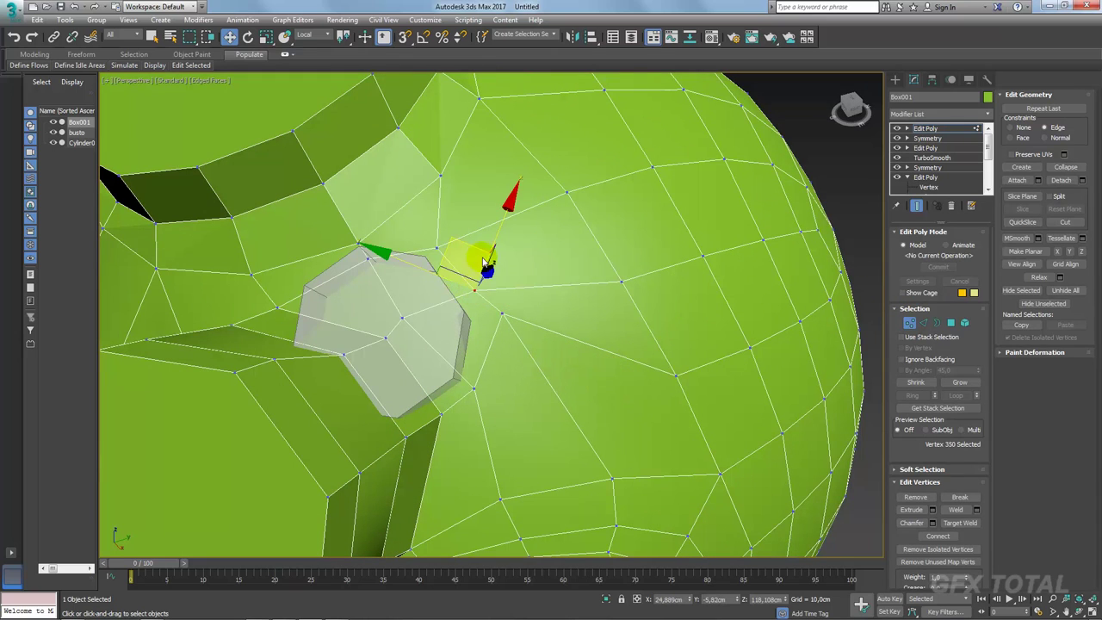
{"action": "scroll", "coordinate": [454, 230], "scroll_direction": "down", "scroll_amount": 2}
{"action": "scroll", "coordinate": [655, 428], "scroll_direction": "down", "scroll_amount": 1}
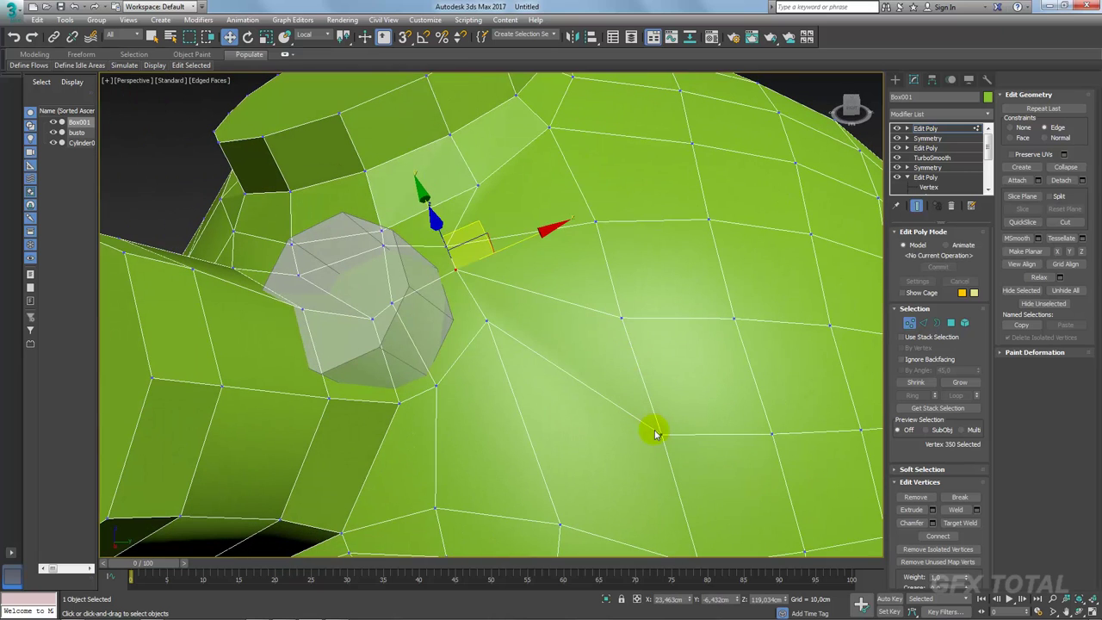
{"action": "left_click", "coordinate": [664, 436]}
{"action": "scroll", "coordinate": [679, 440], "scroll_direction": "down", "scroll_amount": 3}
{"action": "middle_click_drag", "start_coordinate": [679, 440], "coordinate": [669, 394], "text": "alt"}
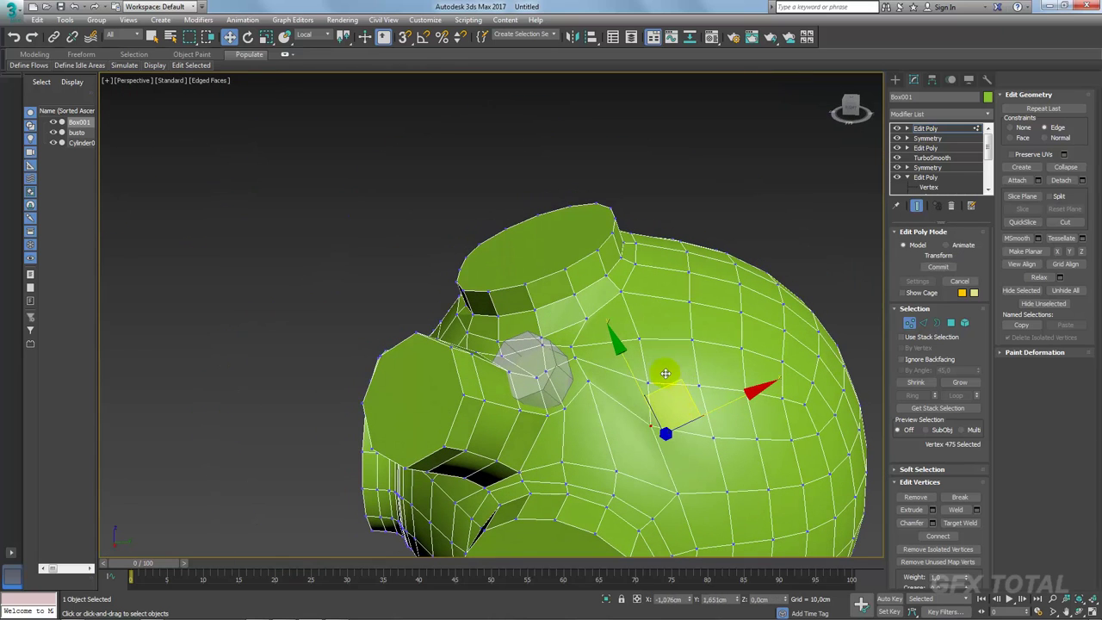
Step: Pull nearby shell vertices up-left toward the cylinder to wrap its outline
{"action": "left_click", "coordinate": [616, 469]}
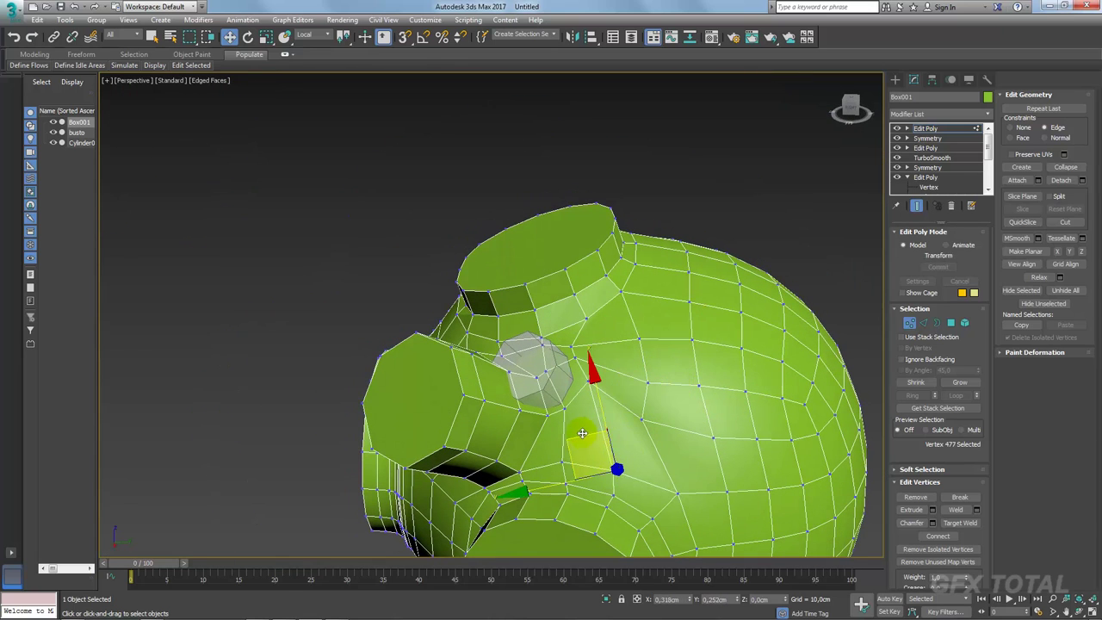
{"action": "left_click_drag", "start_coordinate": [582, 433], "coordinate": [650, 448]}
{"action": "left_click", "coordinate": [643, 383]}
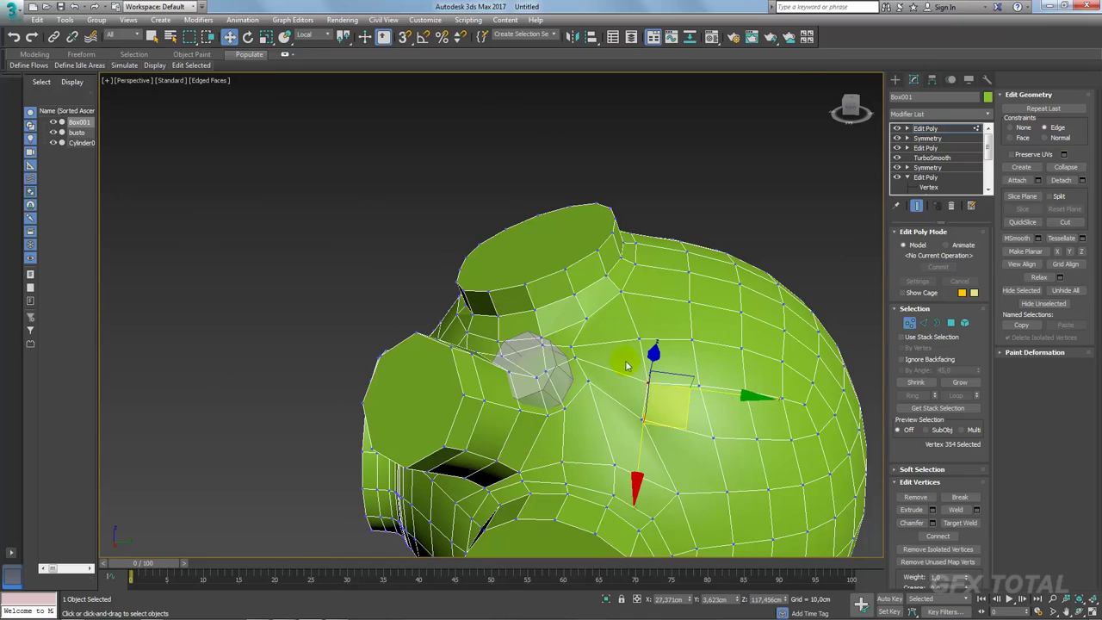
{"action": "left_click_drag", "start_coordinate": [683, 424], "coordinate": [655, 343]}
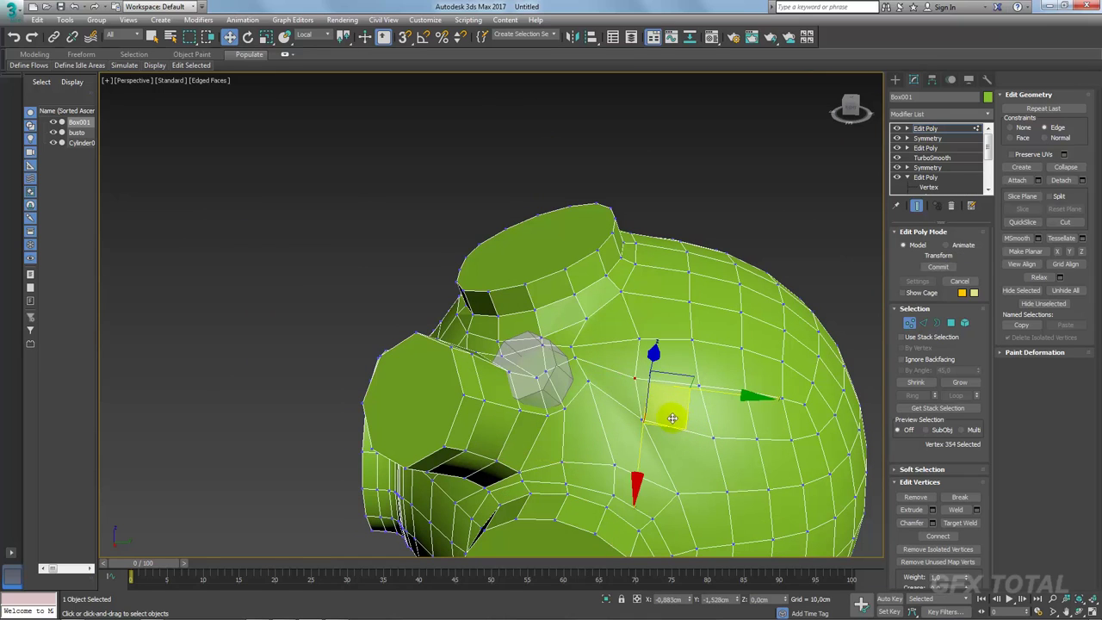
{"action": "left_click", "coordinate": [652, 356]}
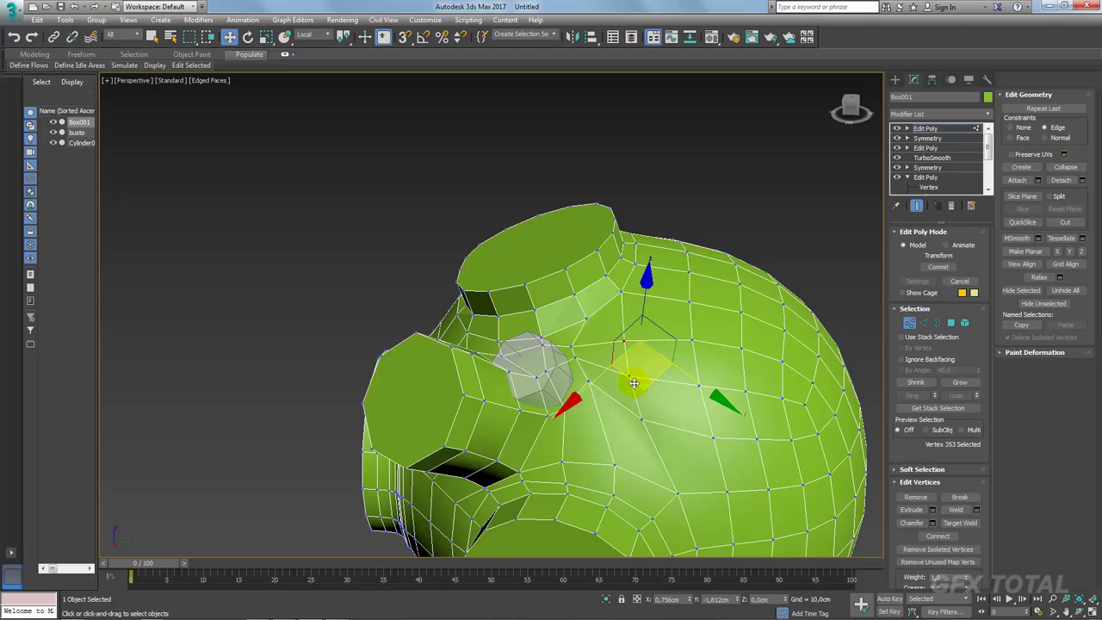
{"action": "left_click_drag", "start_coordinate": [649, 387], "coordinate": [625, 310]}
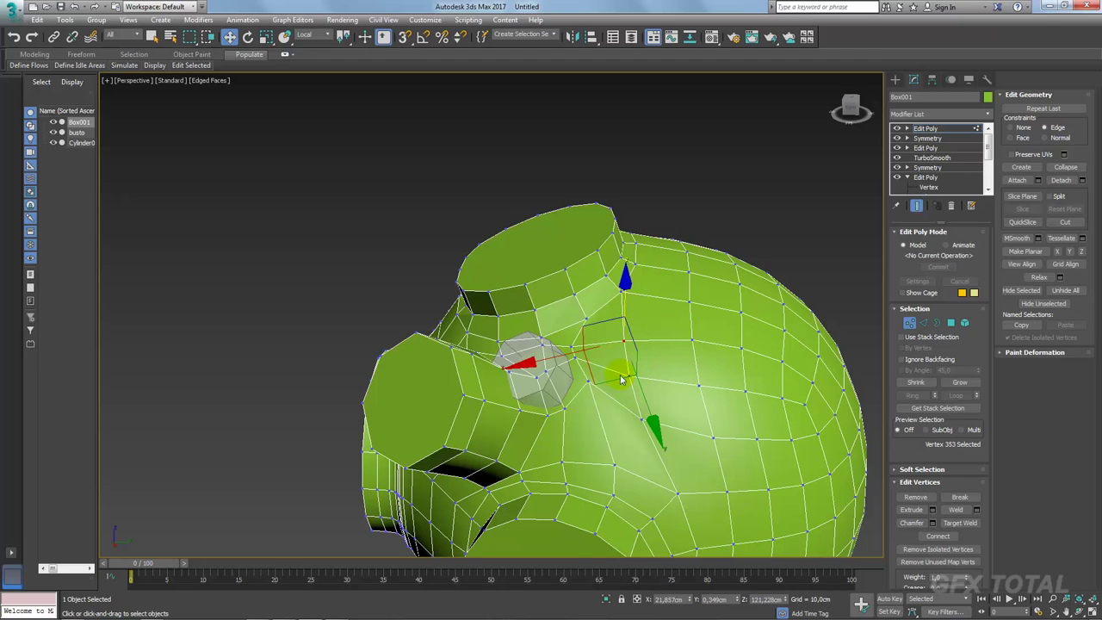
{"action": "left_click", "coordinate": [630, 380]}
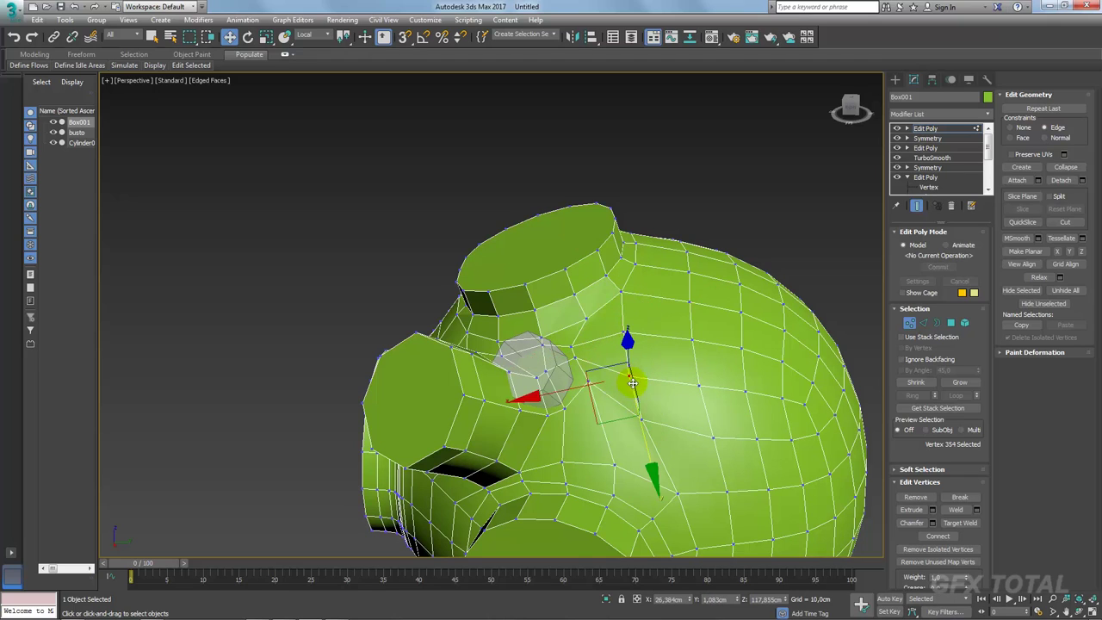
{"action": "left_click", "coordinate": [589, 380]}
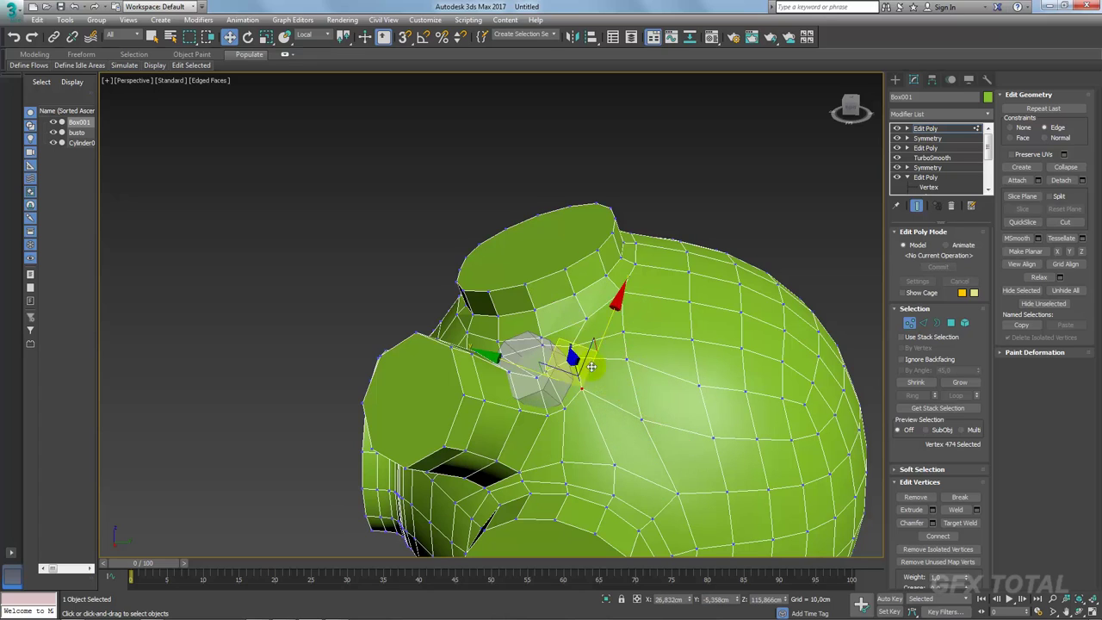
{"action": "mouse_move", "coordinate": [631, 362]}
{"action": "middle_mouse_down", "text": "alt"}
{"action": "mouse_move", "coordinate": [540, 415]}
{"action": "mouse_move", "coordinate": [543, 444]}
{"action": "mouse_move", "coordinate": [614, 373]}
{"action": "mouse_move", "coordinate": [658, 394]}
{"action": "mouse_move", "coordinate": [696, 369]}
{"action": "middle_mouse_up", "text": "alt"}
Step: Select the edge loop around the side tube and slide it along the tube
{"action": "left_click", "coordinate": [924, 324]}
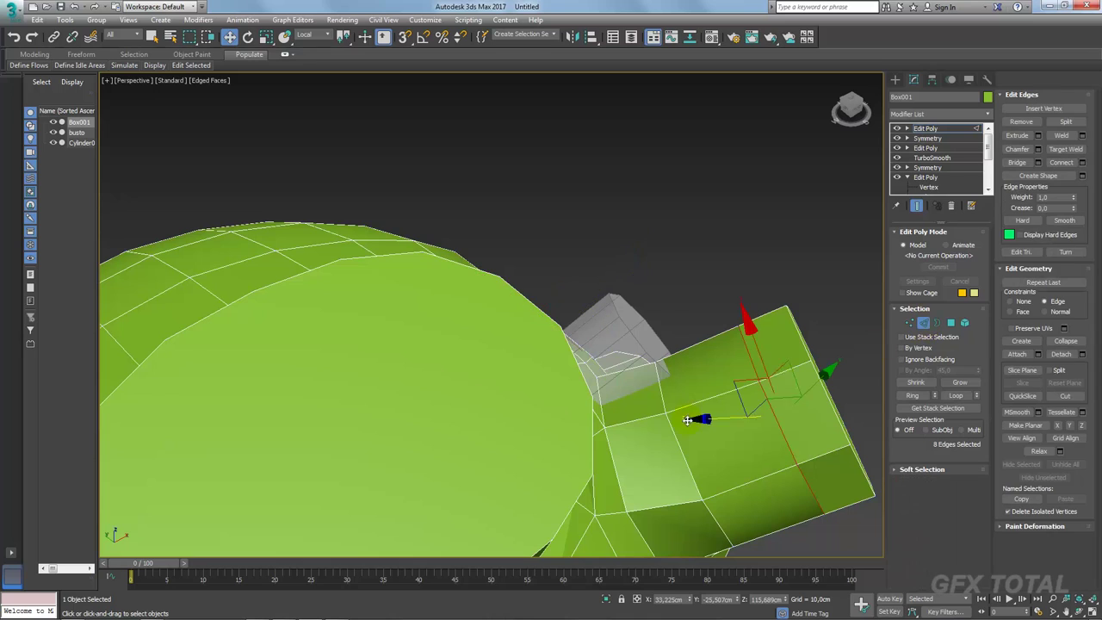
{"action": "double_click", "coordinate": [678, 439]}
{"action": "left_click_drag", "start_coordinate": [758, 411], "coordinate": [728, 434]}
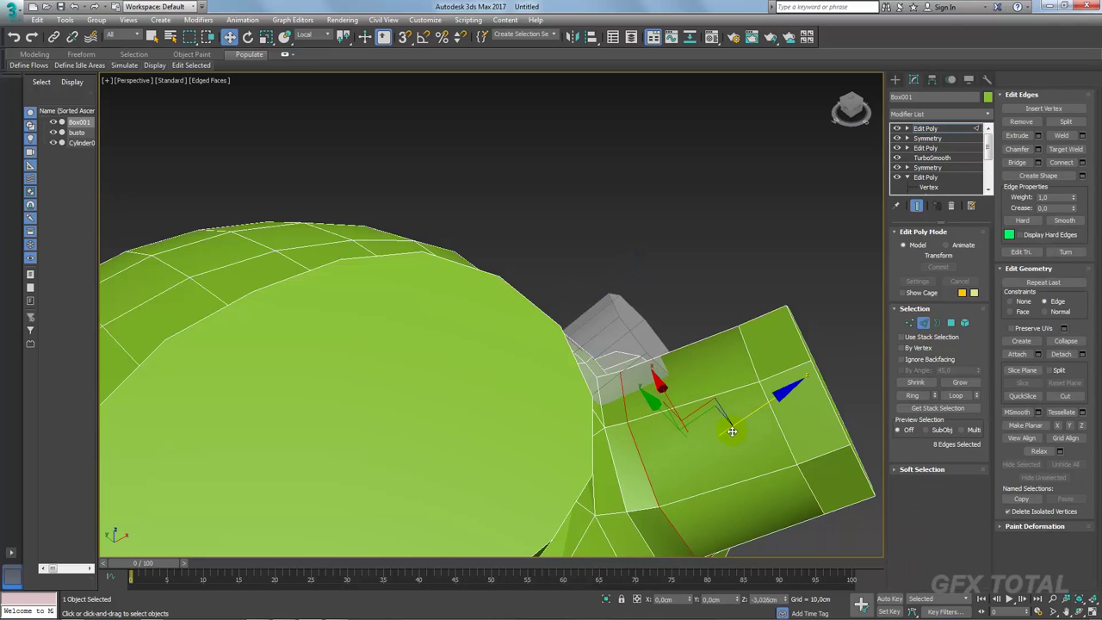
{"action": "mouse_move", "coordinate": [731, 434]}
{"action": "middle_mouse_down", "text": "alt"}
{"action": "mouse_move", "coordinate": [702, 435]}
{"action": "mouse_move", "coordinate": [722, 406]}
{"action": "middle_mouse_up", "text": "alt"}
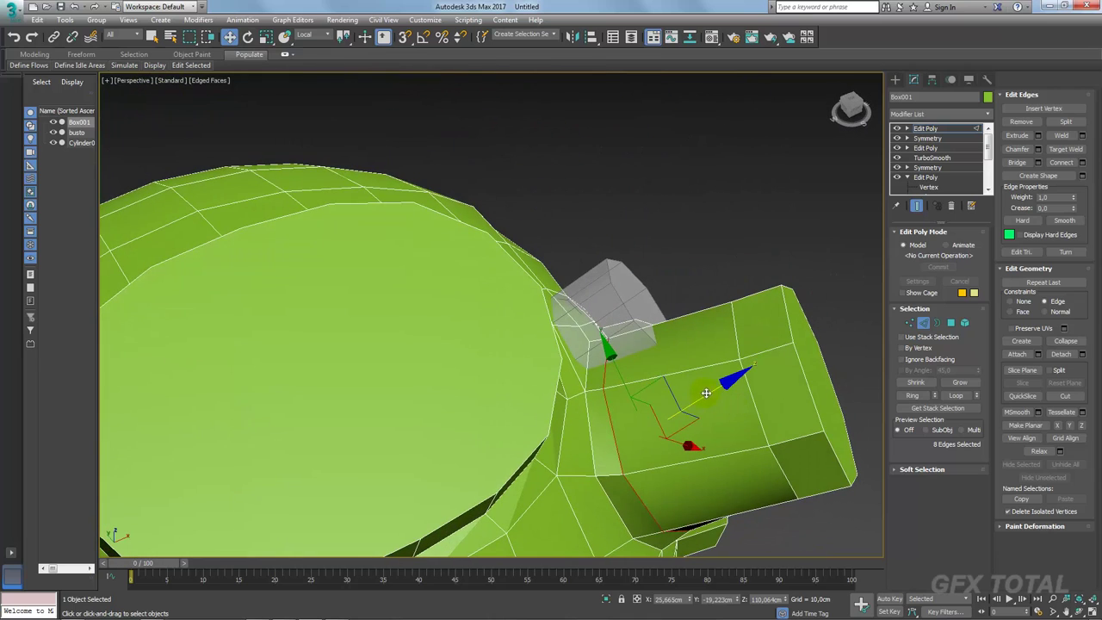
{"action": "left_click_drag", "start_coordinate": [706, 393], "coordinate": [723, 386]}
{"action": "middle_click_drag", "start_coordinate": [723, 386], "coordinate": [926, 294], "text": "alt"}
Step: Extrude four polygons beside the grey cylinder outward
{"action": "left_click", "coordinate": [954, 322]}
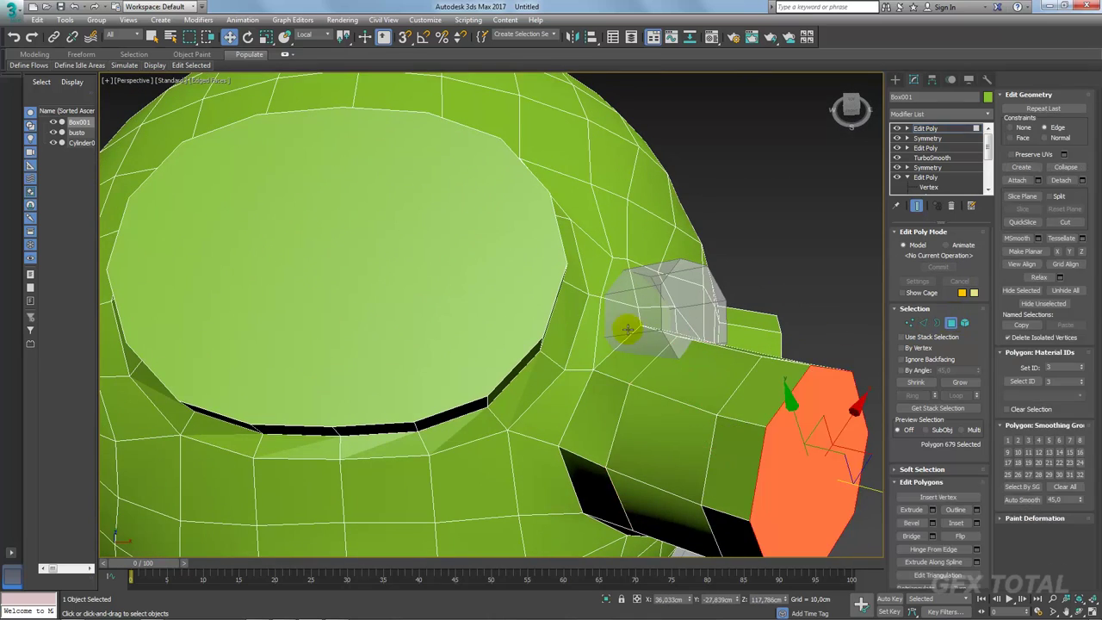
{"action": "left_click", "coordinate": [616, 320]}
{"action": "left_click", "coordinate": [625, 298], "text": "ctrl"}
{"action": "left_click", "coordinate": [655, 306], "text": "ctrl"}
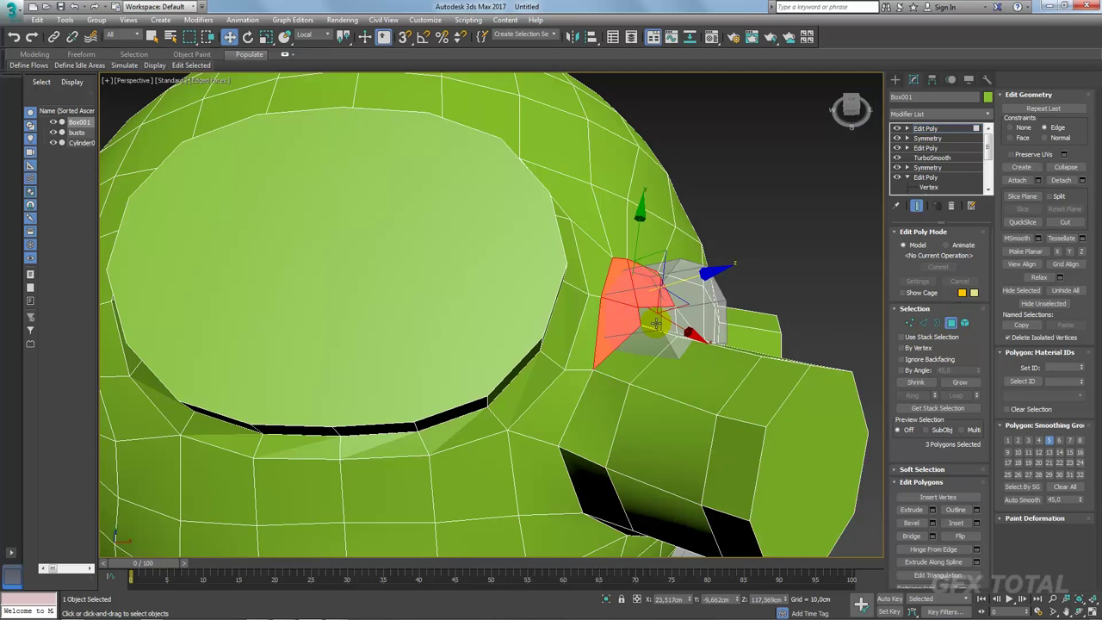
{"action": "left_click", "coordinate": [656, 323], "text": "ctrl"}
{"action": "scroll", "coordinate": [659, 325], "scroll_direction": "up", "scroll_amount": 1}
{"action": "scroll", "coordinate": [667, 332], "scroll_direction": "up", "scroll_amount": 2}
{"action": "scroll", "coordinate": [681, 337], "scroll_direction": "up", "scroll_amount": 2}
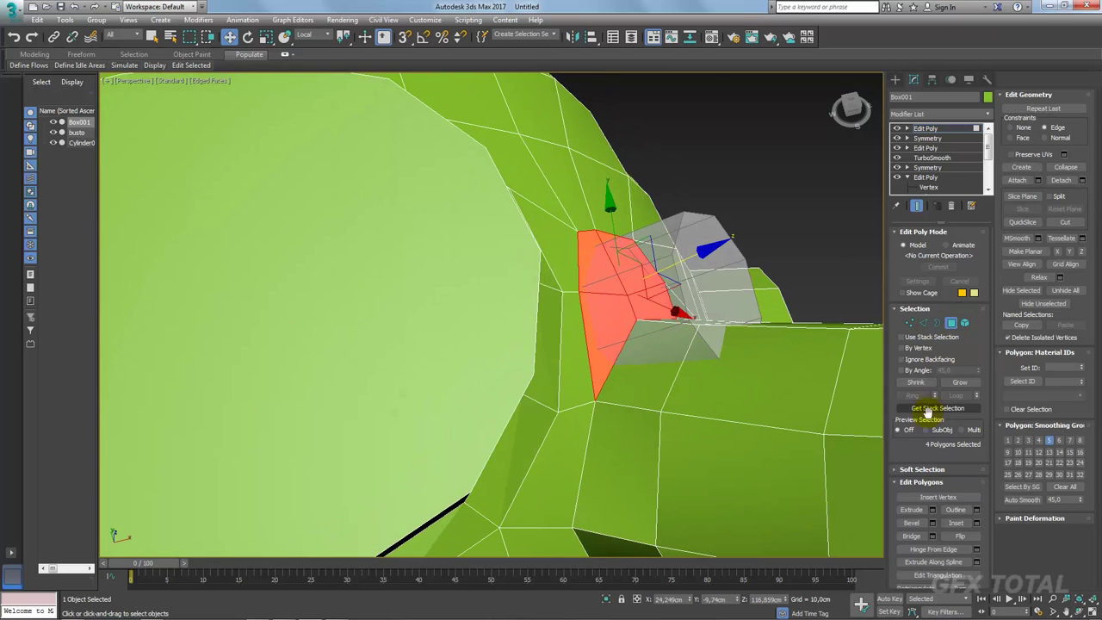
{"action": "left_click", "coordinate": [931, 508]}
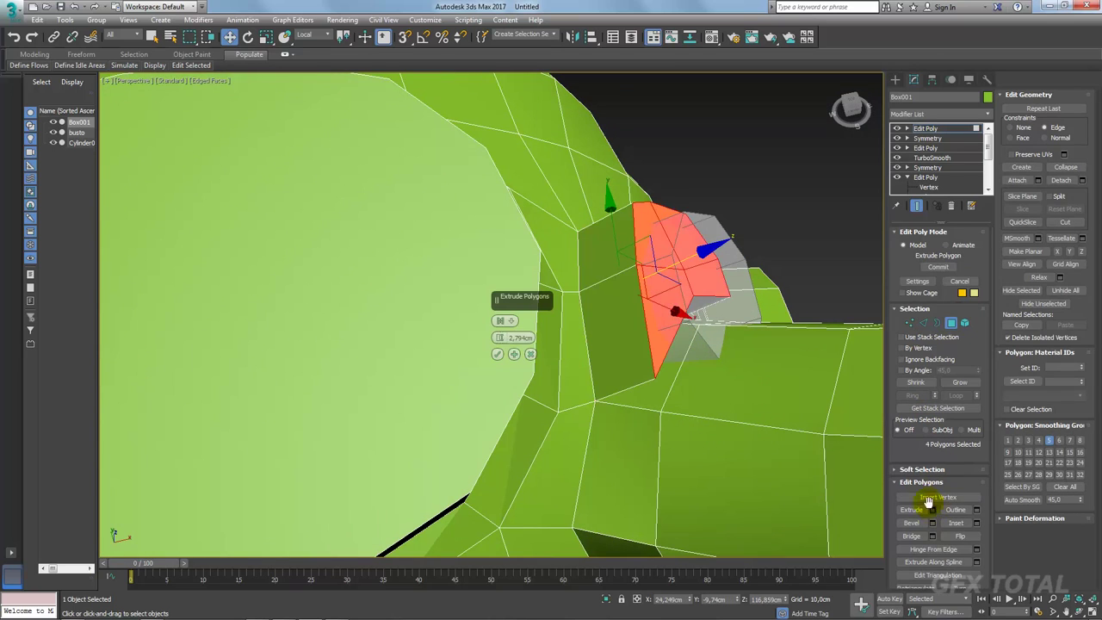
{"action": "left_click_drag", "start_coordinate": [505, 341], "coordinate": [494, 341]}
{"action": "left_click", "coordinate": [497, 354]}
{"action": "mouse_move", "coordinate": [497, 354]}
{"action": "middle_mouse_down", "text": "alt"}
{"action": "mouse_move", "coordinate": [692, 356]}
{"action": "mouse_move", "coordinate": [672, 318]}
{"action": "mouse_move", "coordinate": [597, 264]}
{"action": "mouse_move", "coordinate": [642, 278]}
{"action": "middle_mouse_up", "text": "alt"}
Step: Inspect polygons around the extruded area and clear the selection
{"action": "left_click", "coordinate": [664, 314]}
{"action": "left_click", "coordinate": [603, 264]}
{"action": "left_click", "coordinate": [625, 246]}
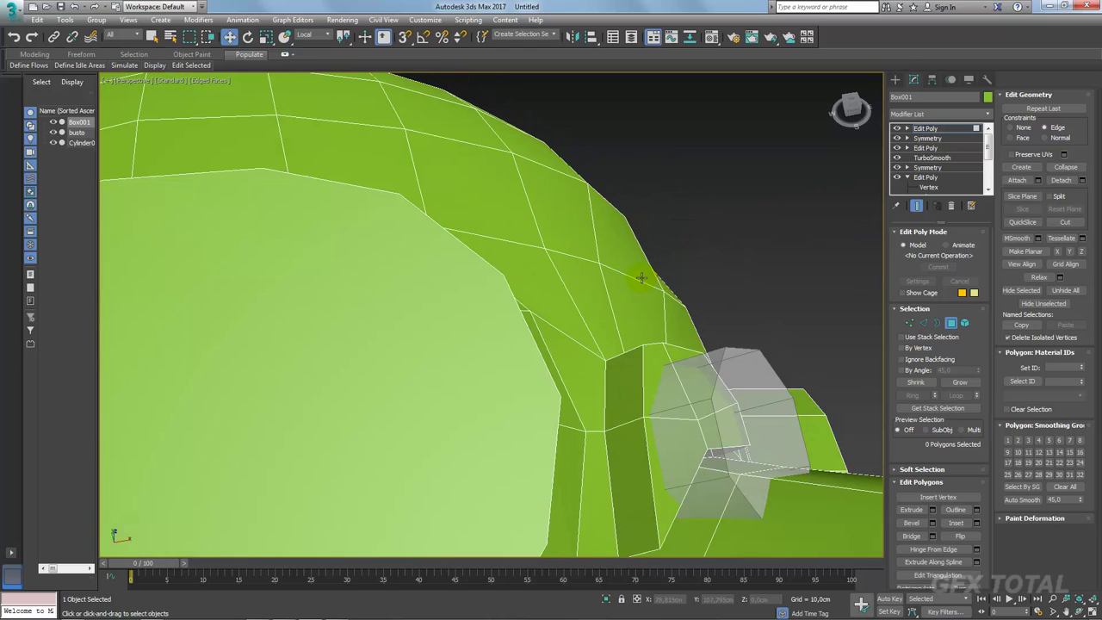
{"action": "left_click", "coordinate": [726, 505]}
{"action": "left_click", "coordinate": [733, 465]}
{"action": "middle_click_drag", "start_coordinate": [731, 532], "coordinate": [650, 324], "text": "alt"}
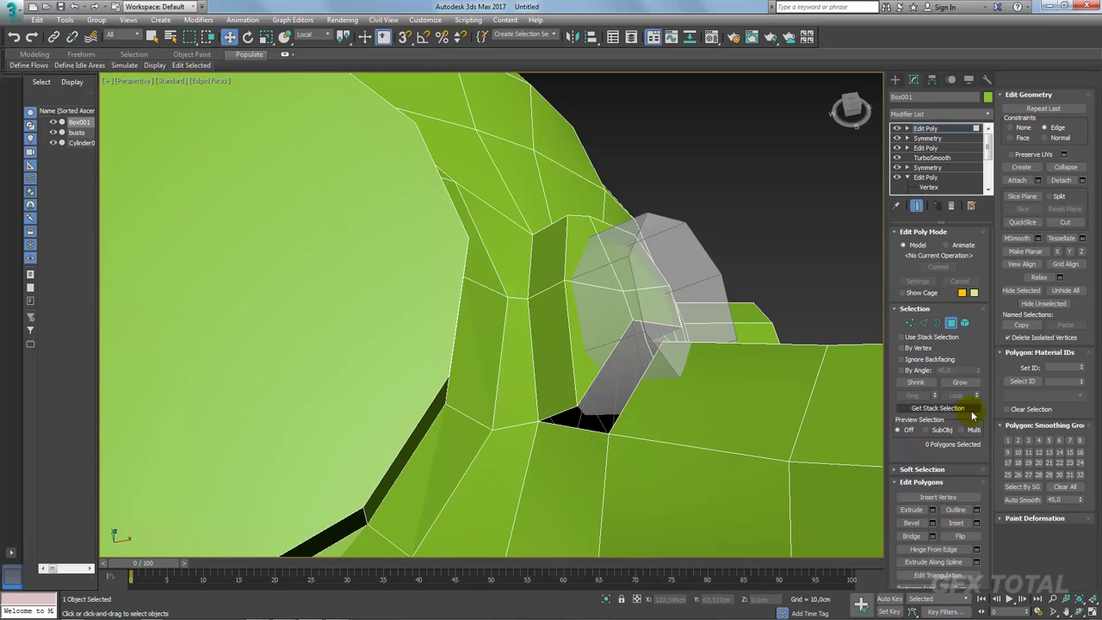
{"action": "scroll", "coordinate": [945, 440], "scroll_direction": "down", "scroll_amount": 1}
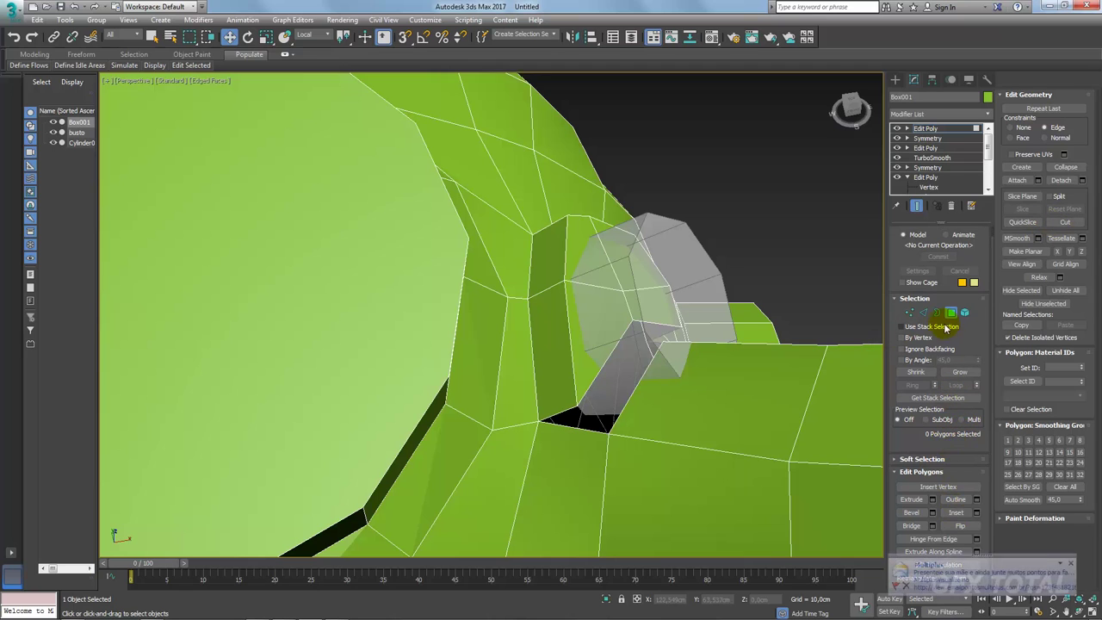
Step: Target Weld the helmet edge across the black gap onto its neighbouring edge
{"action": "left_click", "coordinate": [923, 311]}
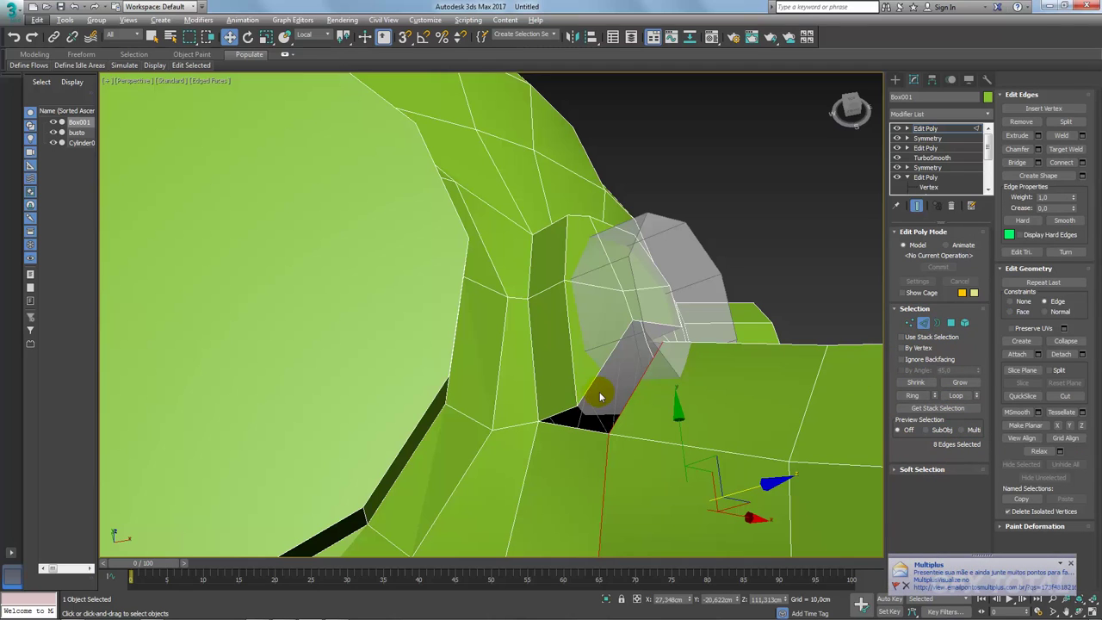
{"action": "middle_click_drag", "start_coordinate": [601, 396], "coordinate": [730, 369], "text": "alt"}
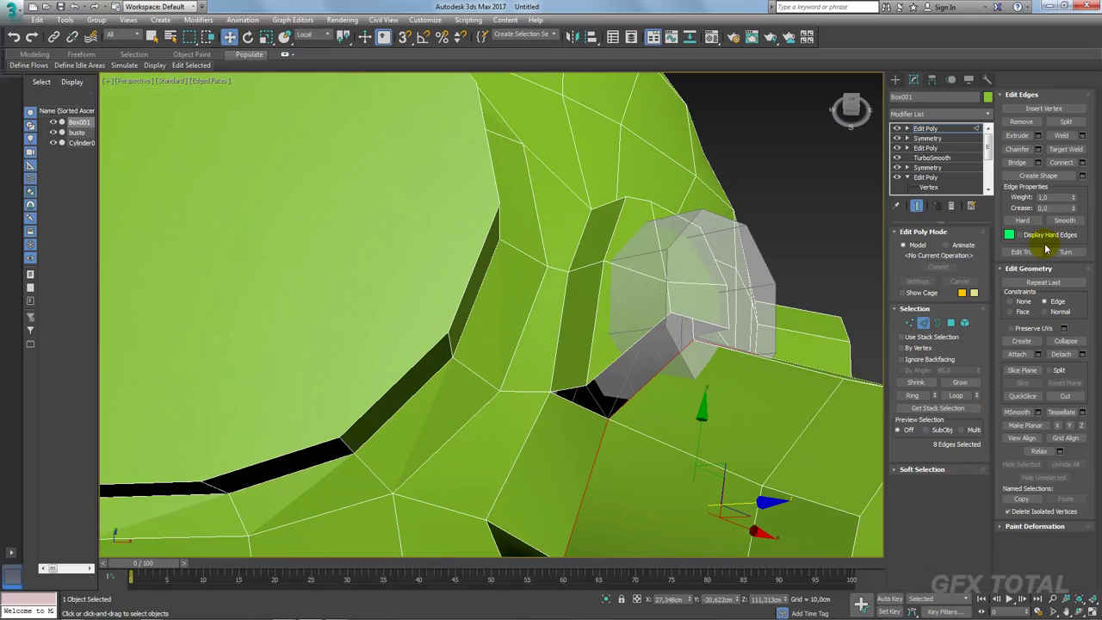
{"action": "left_click", "coordinate": [1059, 151]}
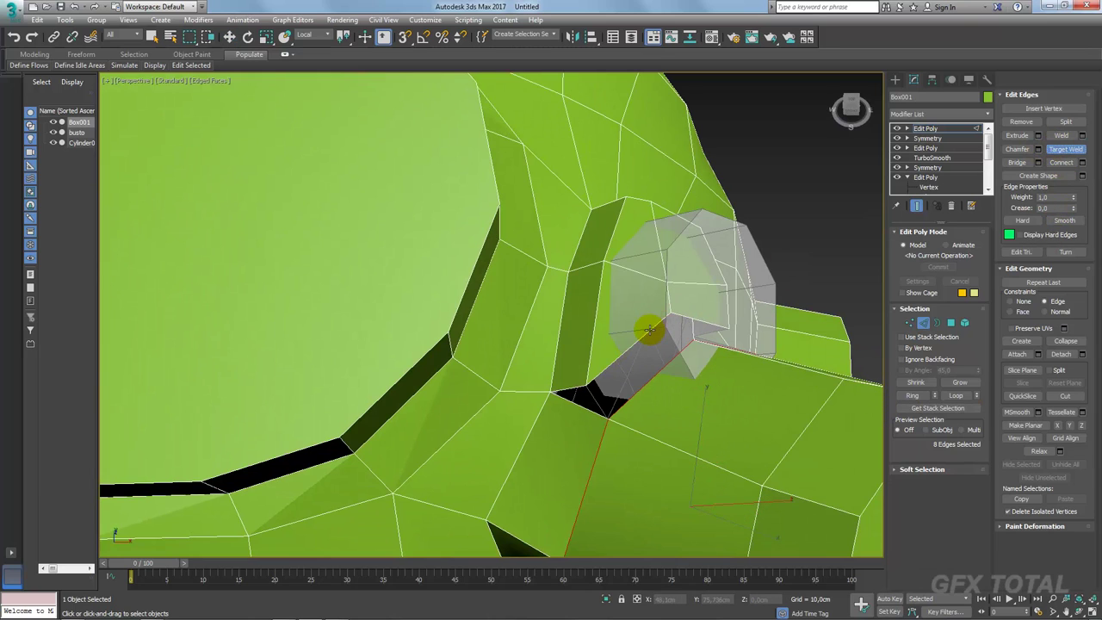
{"action": "left_click", "coordinate": [665, 363]}
{"action": "mouse_move", "coordinate": [665, 364]}
{"action": "middle_mouse_down", "text": "alt"}
{"action": "mouse_move", "coordinate": [827, 382]}
{"action": "mouse_move", "coordinate": [505, 377]}
{"action": "mouse_move", "coordinate": [528, 412]}
{"action": "mouse_move", "coordinate": [519, 293]}
{"action": "middle_mouse_up", "text": "alt"}
{"action": "left_click", "coordinate": [508, 428]}
{"action": "right_click", "coordinate": [524, 437]}
{"action": "scroll", "coordinate": [524, 437], "scroll_direction": "down", "scroll_amount": 3}
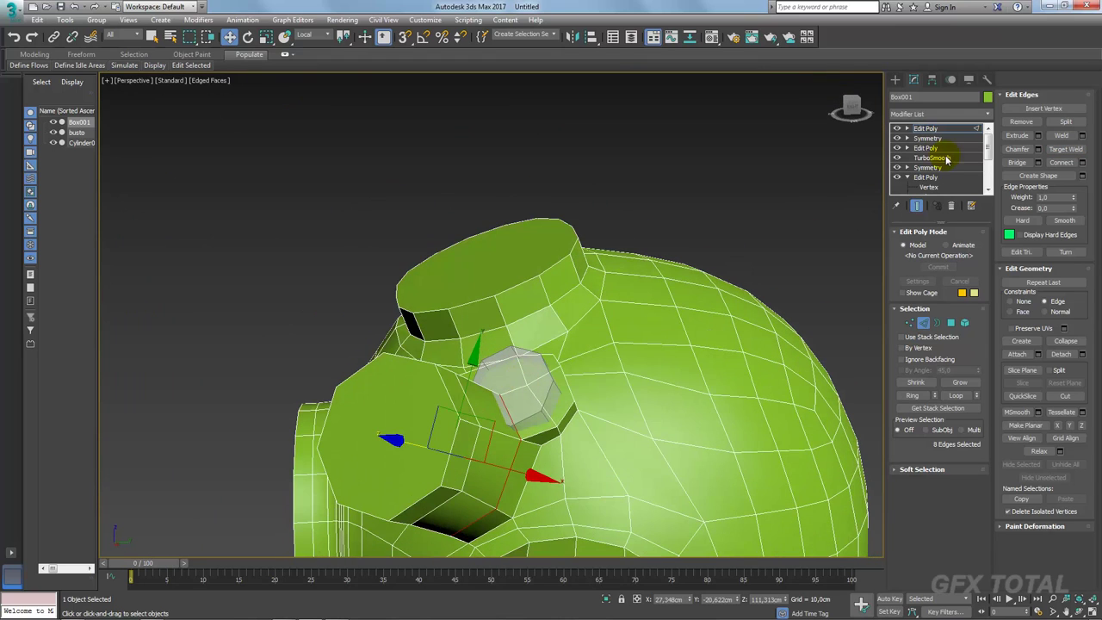
Step: Inspect the grey port cylinder from below, then reselect the helmet shell
{"action": "left_click", "coordinate": [536, 383]}
{"action": "mouse_move", "coordinate": [536, 383]}
{"action": "middle_mouse_down", "text": "alt"}
{"action": "mouse_move", "coordinate": [525, 451]}
{"action": "mouse_move", "coordinate": [534, 345]}
{"action": "middle_mouse_up", "text": "alt"}
{"action": "scroll", "coordinate": [553, 367], "scroll_direction": "up", "scroll_amount": 2}
{"action": "scroll", "coordinate": [573, 369], "scroll_direction": "up", "scroll_amount": 2}
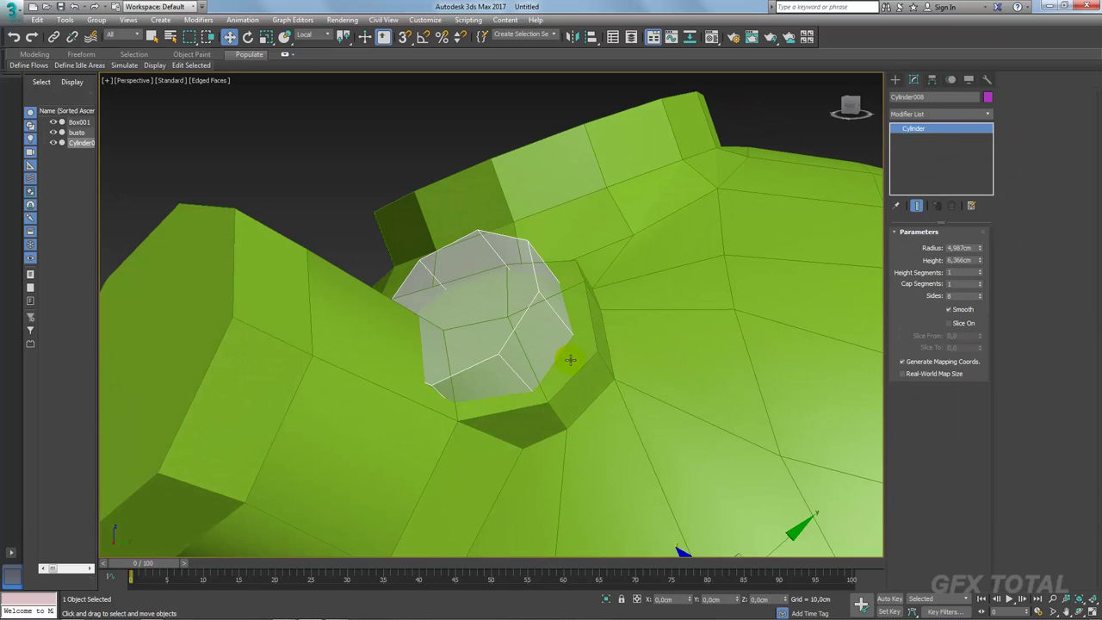
{"action": "left_click", "coordinate": [571, 360]}
{"action": "scroll", "coordinate": [571, 361], "scroll_direction": "up", "scroll_amount": 3}
{"action": "mouse_move", "coordinate": [602, 358]}
{"action": "middle_mouse_down", "text": "alt"}
{"action": "mouse_move", "coordinate": [677, 300]}
{"action": "mouse_move", "coordinate": [611, 340]}
{"action": "mouse_move", "coordinate": [617, 361]}
{"action": "middle_mouse_up", "text": "alt"}
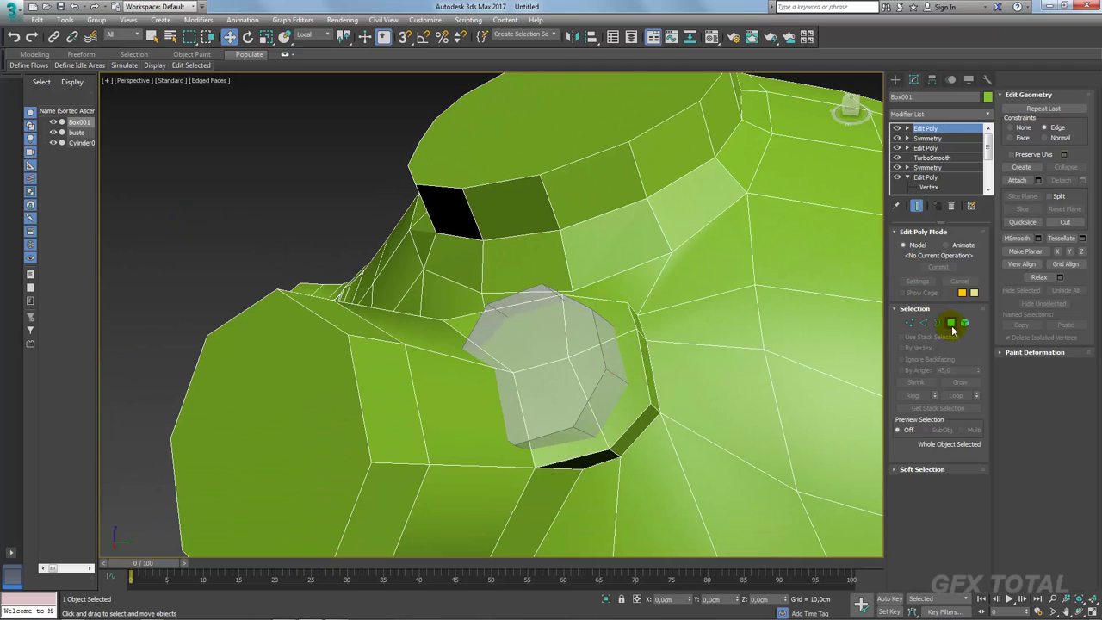
Step: Select the helmet vertex beside the cylinder and enable vertex snapping
{"action": "left_click", "coordinate": [952, 323]}
{"action": "left_click", "coordinate": [632, 383]}
{"action": "mouse_move", "coordinate": [598, 408]}
{"action": "middle_mouse_down", "text": "alt"}
{"action": "mouse_move", "coordinate": [634, 416]}
{"action": "mouse_move", "coordinate": [627, 387]}
{"action": "mouse_move", "coordinate": [652, 402]}
{"action": "middle_mouse_up", "text": "alt"}
{"action": "left_click", "coordinate": [910, 323]}
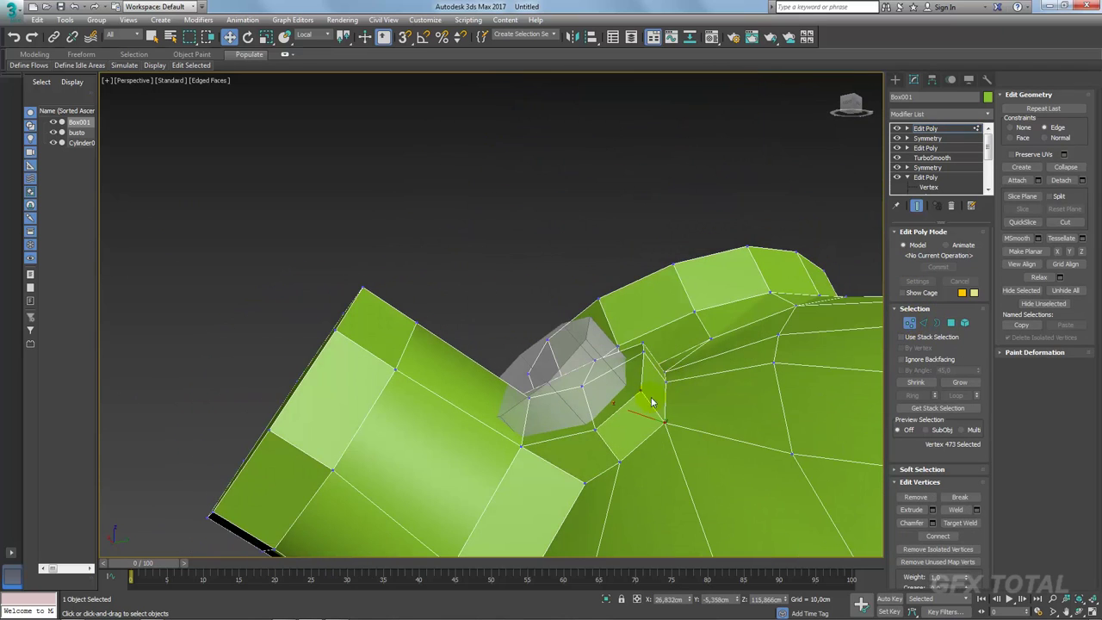
{"action": "left_click", "coordinate": [594, 430]}
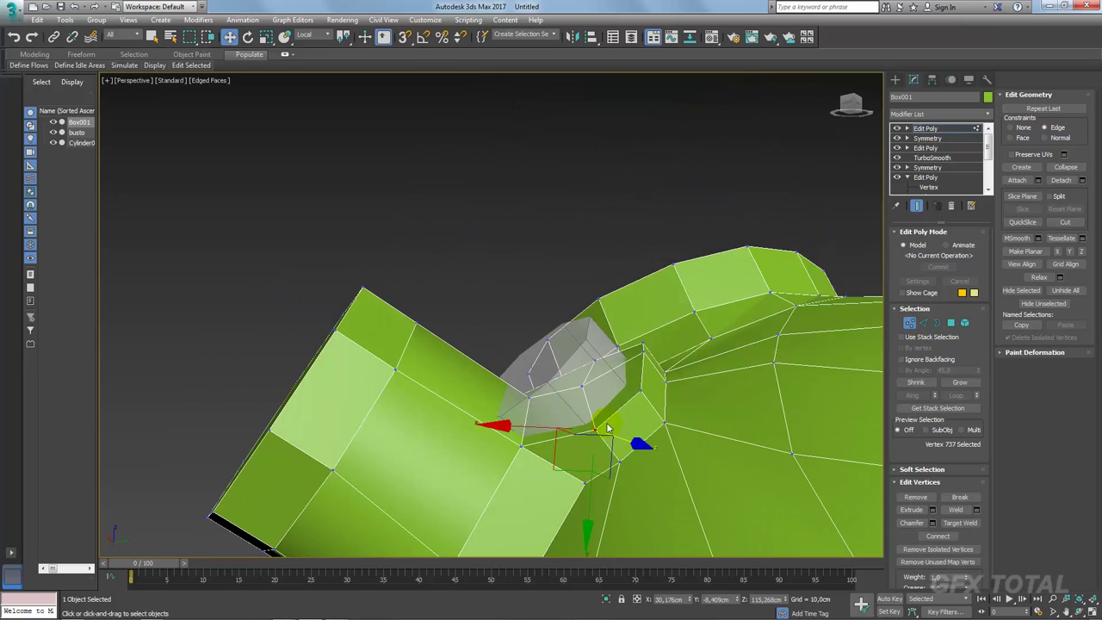
{"action": "left_click", "coordinate": [404, 38]}
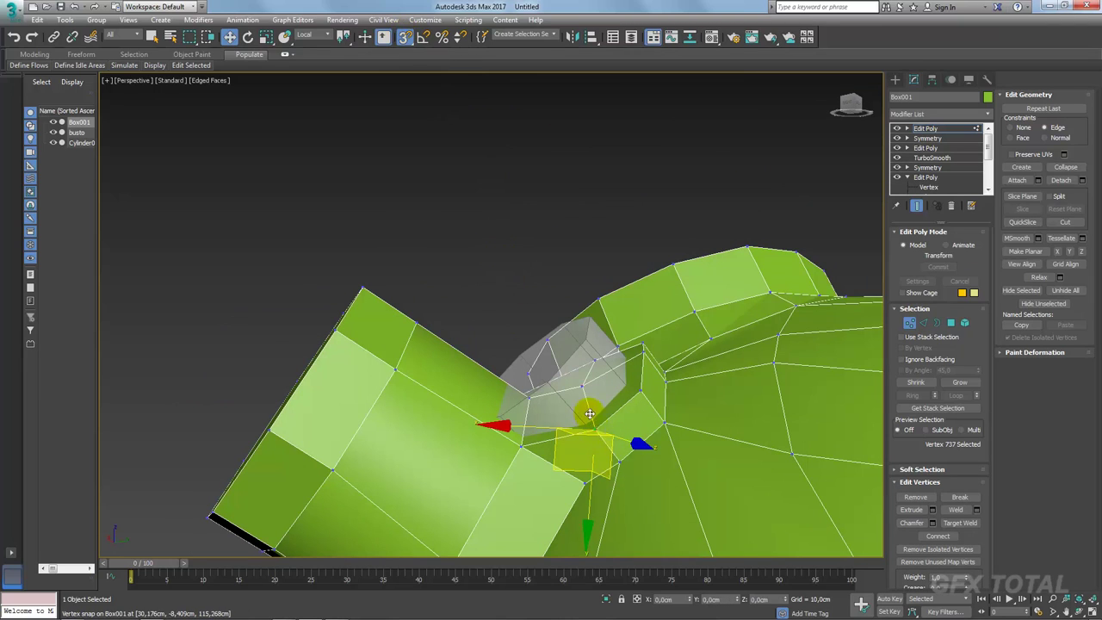
Step: Uncheck Enable Axis Constraints in the snap settings' Options
{"action": "left_click_drag", "start_coordinate": [589, 414], "coordinate": [549, 389]}
{"action": "middle_click_drag", "start_coordinate": [548, 382], "coordinate": [561, 389], "text": "alt"}
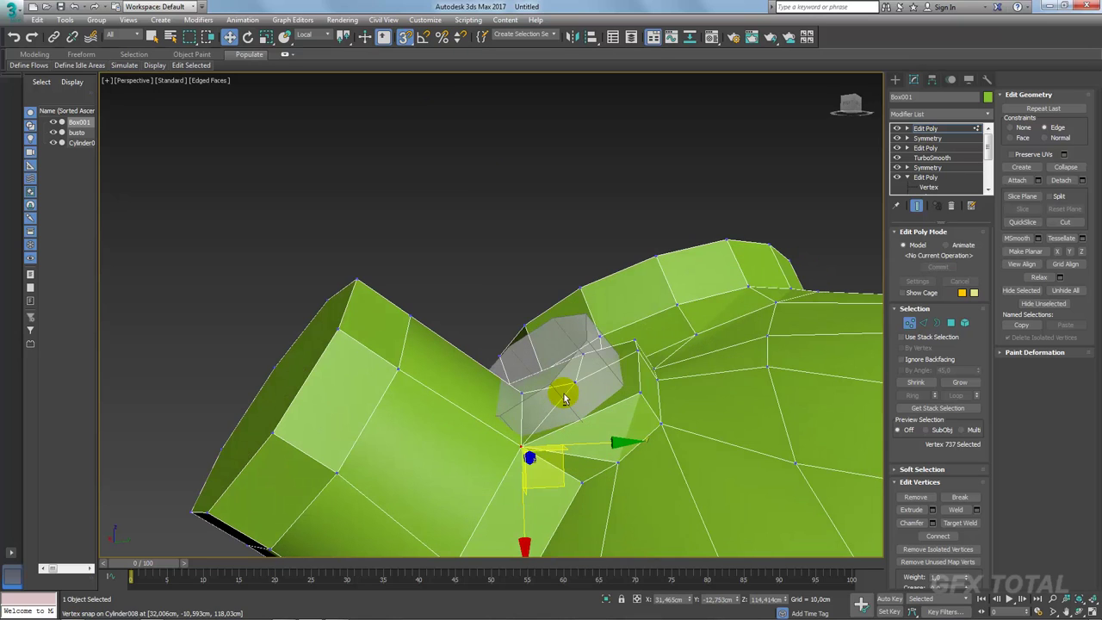
{"action": "right_click", "coordinate": [405, 37]}
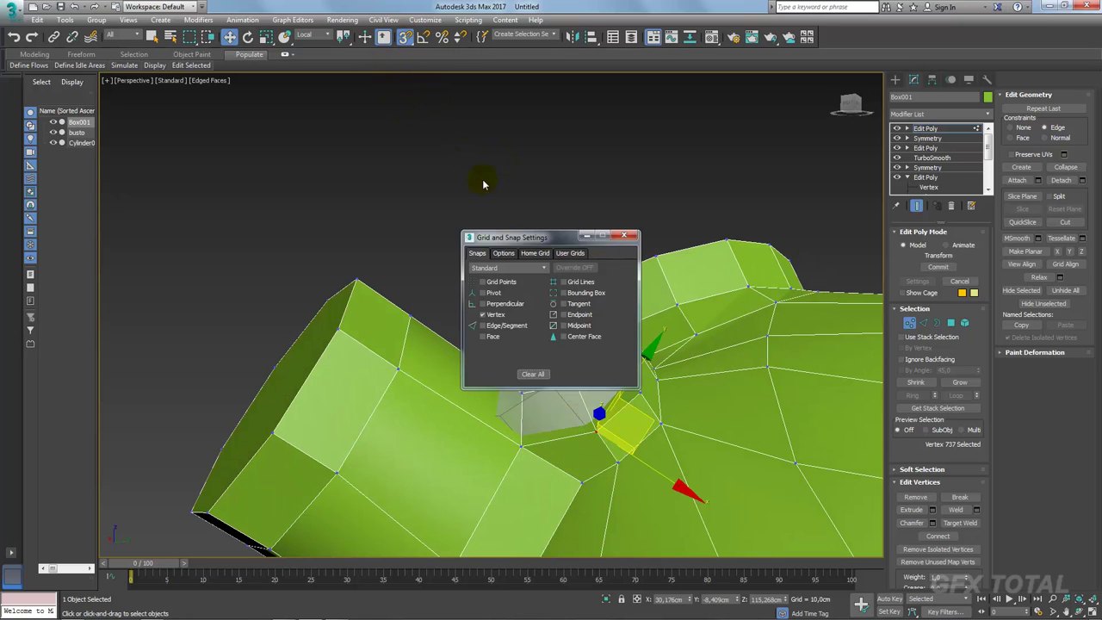
{"action": "left_click", "coordinate": [506, 254]}
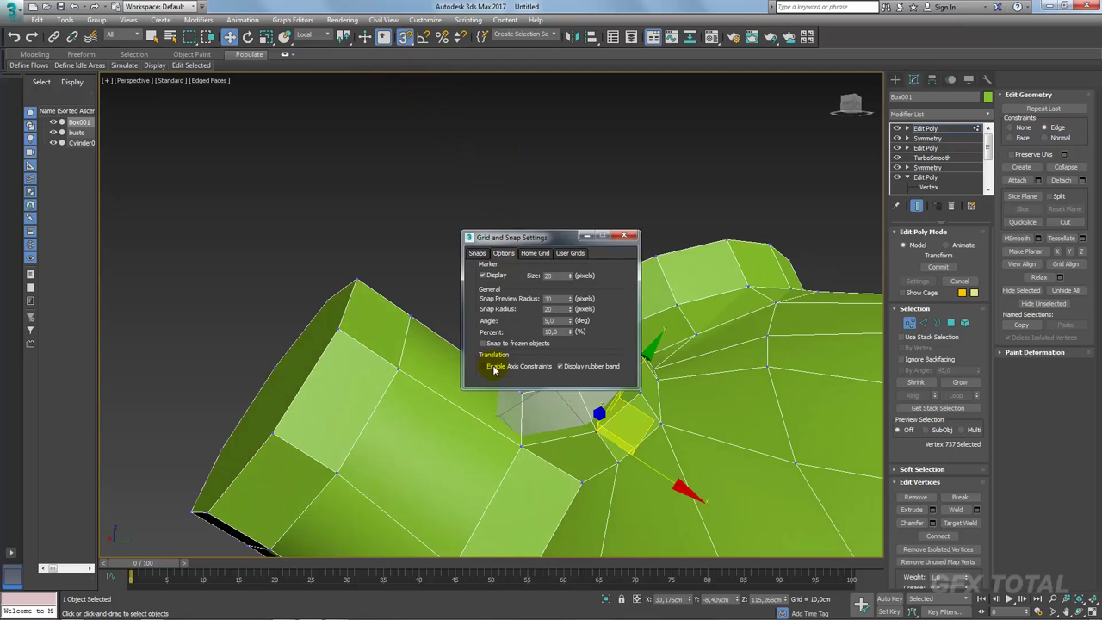
{"action": "left_click", "coordinate": [494, 368]}
{"action": "left_click", "coordinate": [479, 255]}
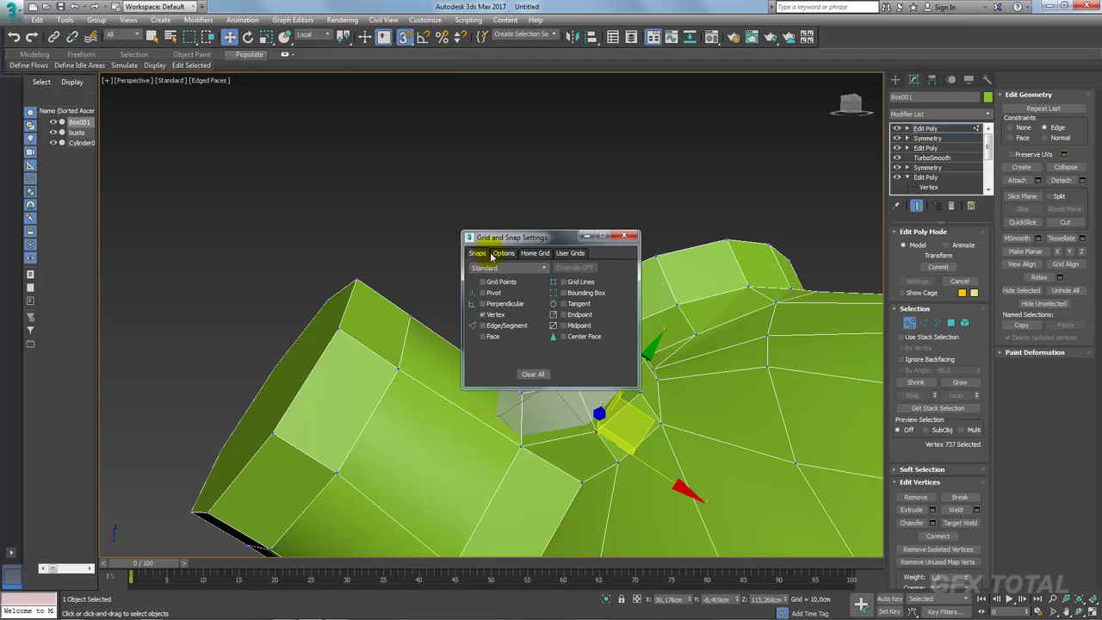
{"action": "left_click", "coordinate": [623, 235]}
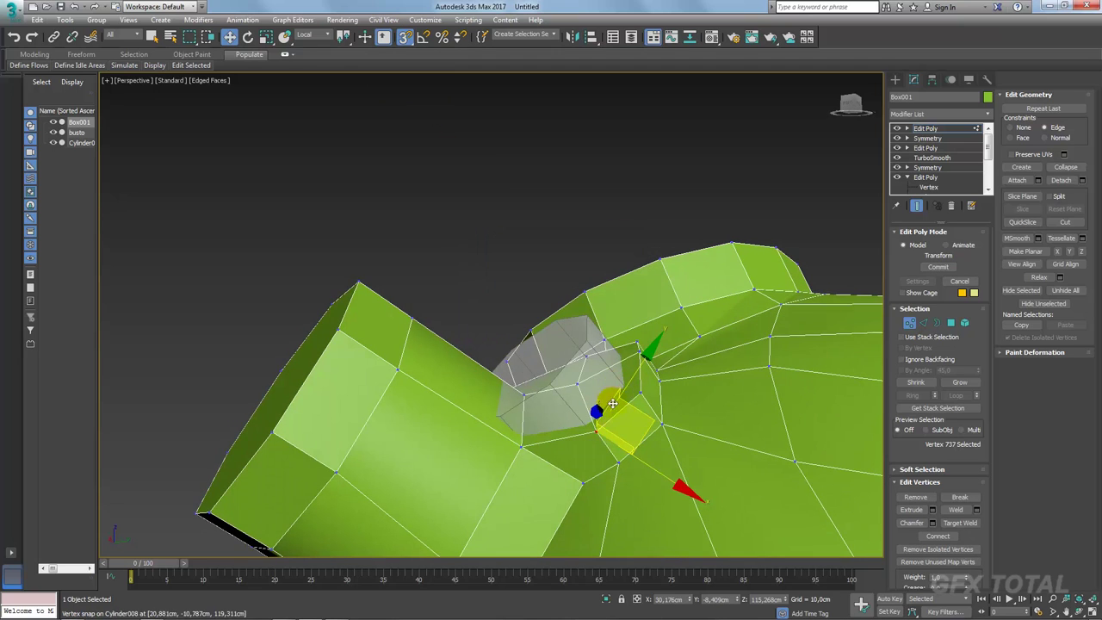
Step: Snap the selected helmet vertex onto a corner of the grey cylinder
{"action": "middle_click_drag", "start_coordinate": [603, 388], "coordinate": [596, 432], "text": "alt"}
{"action": "left_click_drag", "start_coordinate": [595, 434], "coordinate": [554, 388]}
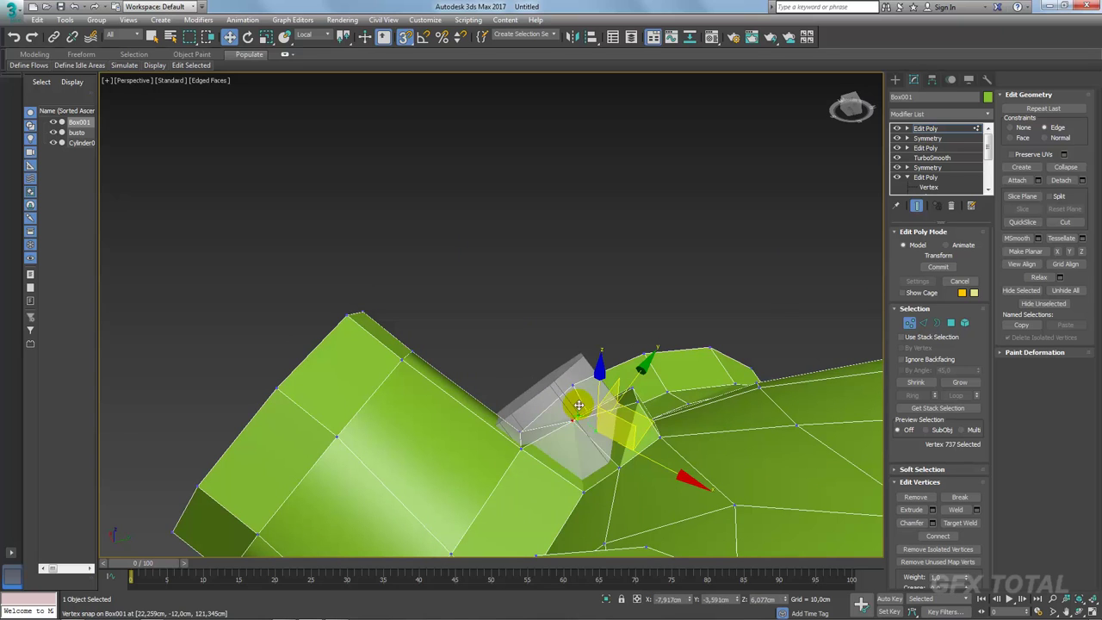
{"action": "middle_click_drag", "start_coordinate": [549, 388], "coordinate": [627, 424], "text": "alt"}
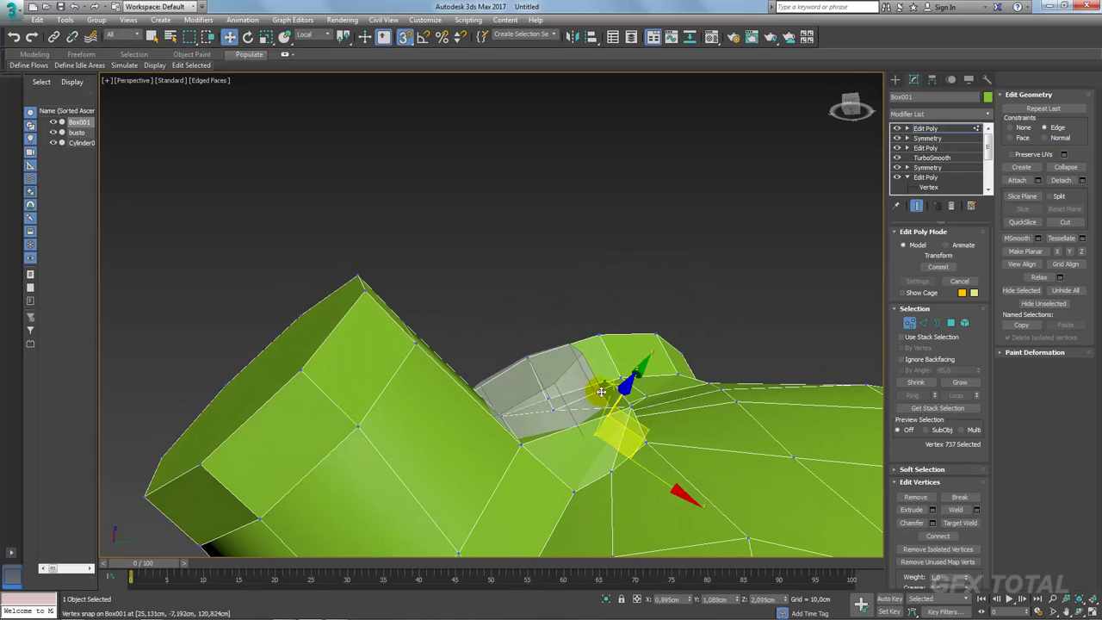
{"action": "left_click_drag", "start_coordinate": [646, 428], "coordinate": [627, 431]}
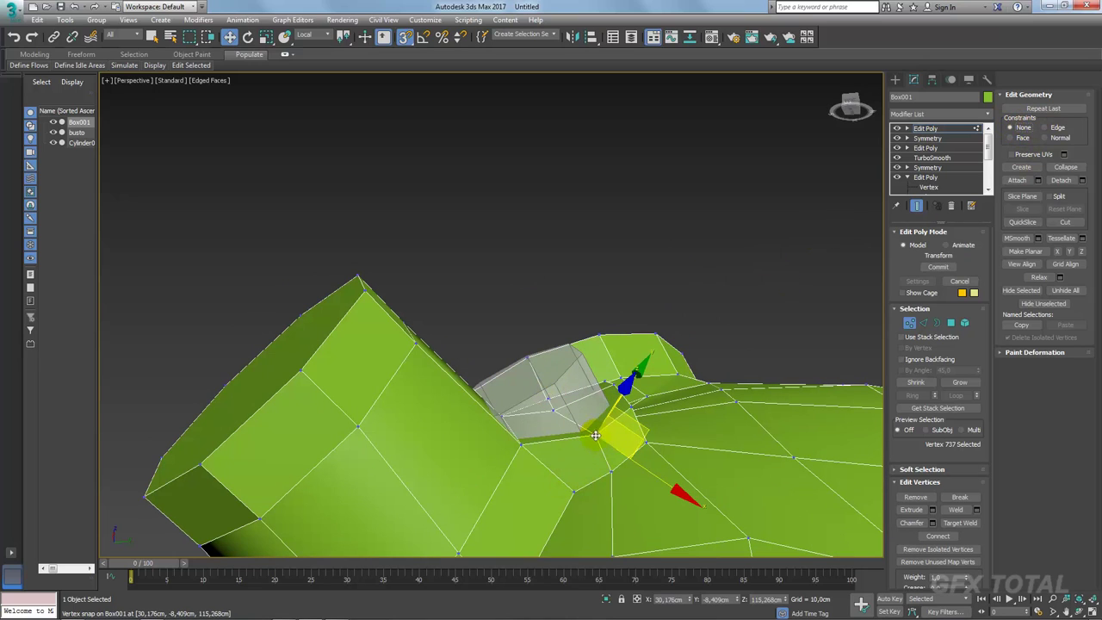
{"action": "left_click_drag", "start_coordinate": [595, 435], "coordinate": [549, 386]}
{"action": "mouse_move", "coordinate": [550, 385]}
{"action": "middle_mouse_down", "text": "alt"}
{"action": "mouse_move", "coordinate": [649, 387]}
{"action": "mouse_move", "coordinate": [683, 360]}
{"action": "mouse_move", "coordinate": [671, 372]}
{"action": "middle_mouse_up", "text": "alt"}
Step: Snap the remaining vertices around the port onto Cylinder008's corners
{"action": "left_click", "coordinate": [648, 390]}
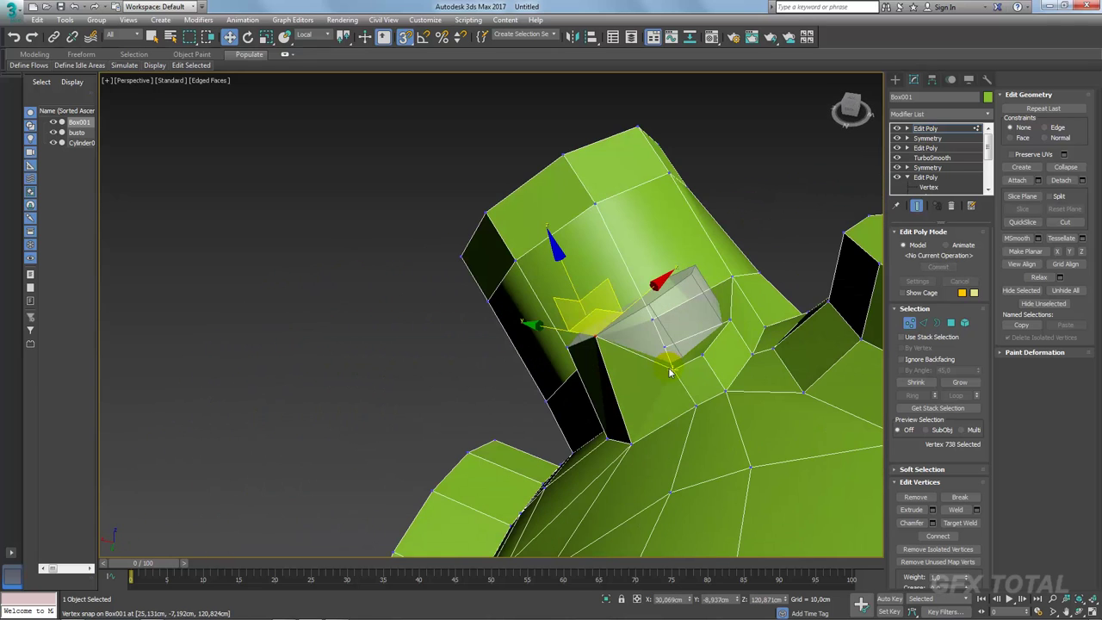
{"action": "left_click", "coordinate": [673, 371]}
{"action": "left_click", "coordinate": [667, 320]}
{"action": "mouse_move", "coordinate": [667, 321]}
{"action": "middle_mouse_down", "text": "alt"}
{"action": "mouse_move", "coordinate": [701, 369]}
{"action": "mouse_move", "coordinate": [664, 411]}
{"action": "middle_mouse_up", "text": "alt"}
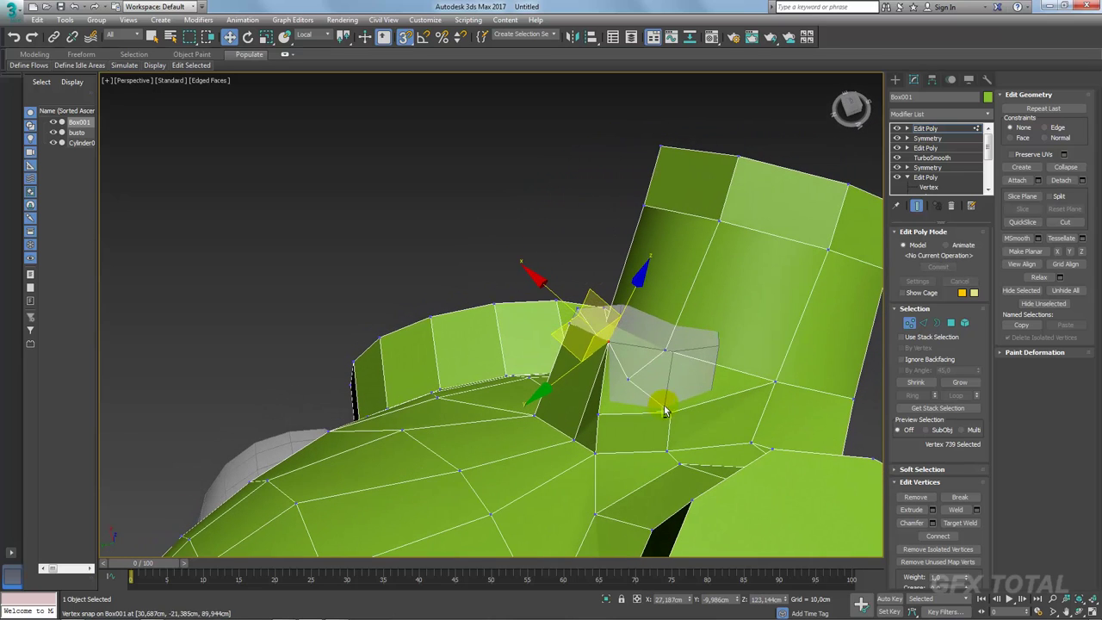
{"action": "left_click", "coordinate": [668, 412]}
{"action": "left_click", "coordinate": [722, 344]}
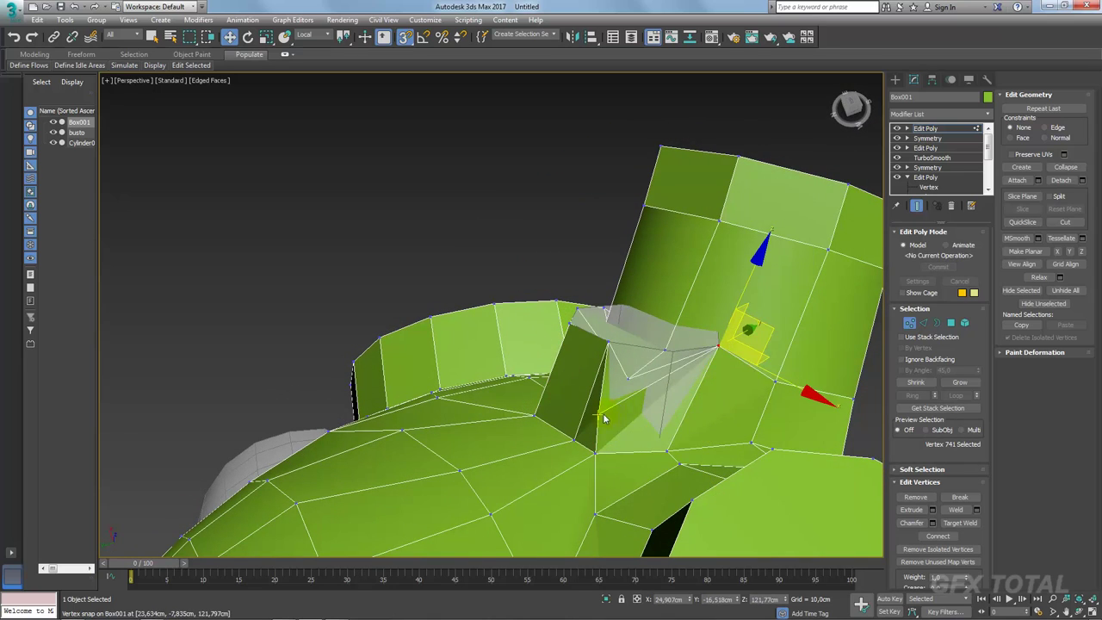
{"action": "left_click", "coordinate": [605, 419]}
{"action": "mouse_move", "coordinate": [604, 419]}
{"action": "middle_mouse_down", "text": "alt"}
{"action": "mouse_move", "coordinate": [634, 388]}
{"action": "mouse_move", "coordinate": [627, 435]}
{"action": "mouse_move", "coordinate": [631, 330]}
{"action": "mouse_move", "coordinate": [675, 322]}
{"action": "mouse_move", "coordinate": [623, 316]}
{"action": "mouse_move", "coordinate": [689, 301]}
{"action": "middle_mouse_up", "text": "alt"}
{"action": "left_click", "coordinate": [626, 385]}
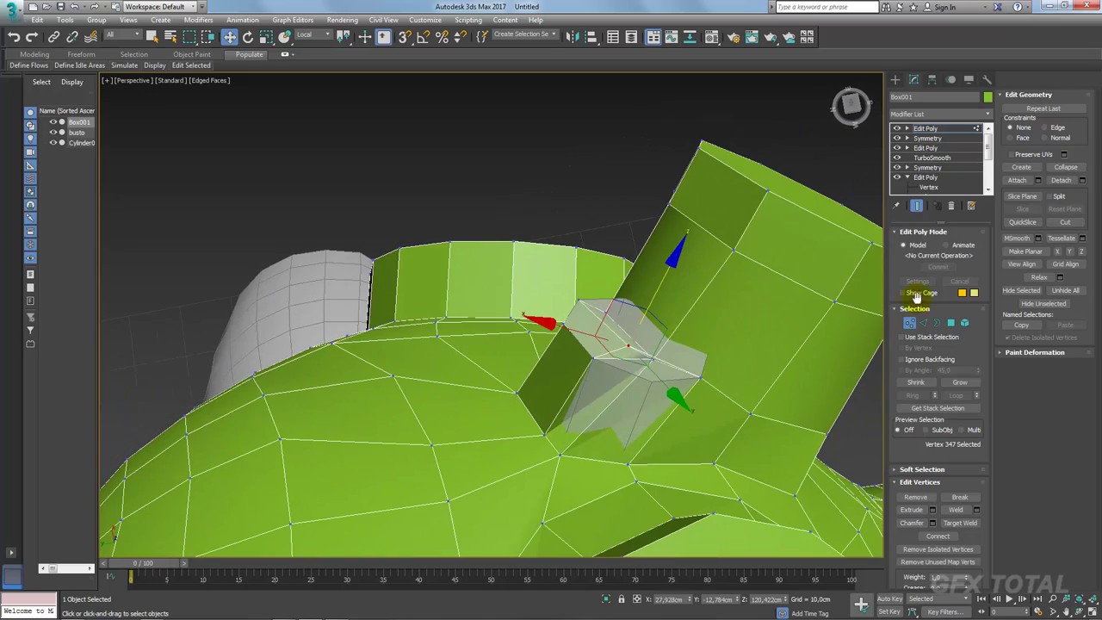
Step: Select faces in the port opening and delete the grey helper cylinder
{"action": "left_click", "coordinate": [963, 325]}
{"action": "left_click", "coordinate": [658, 355]}
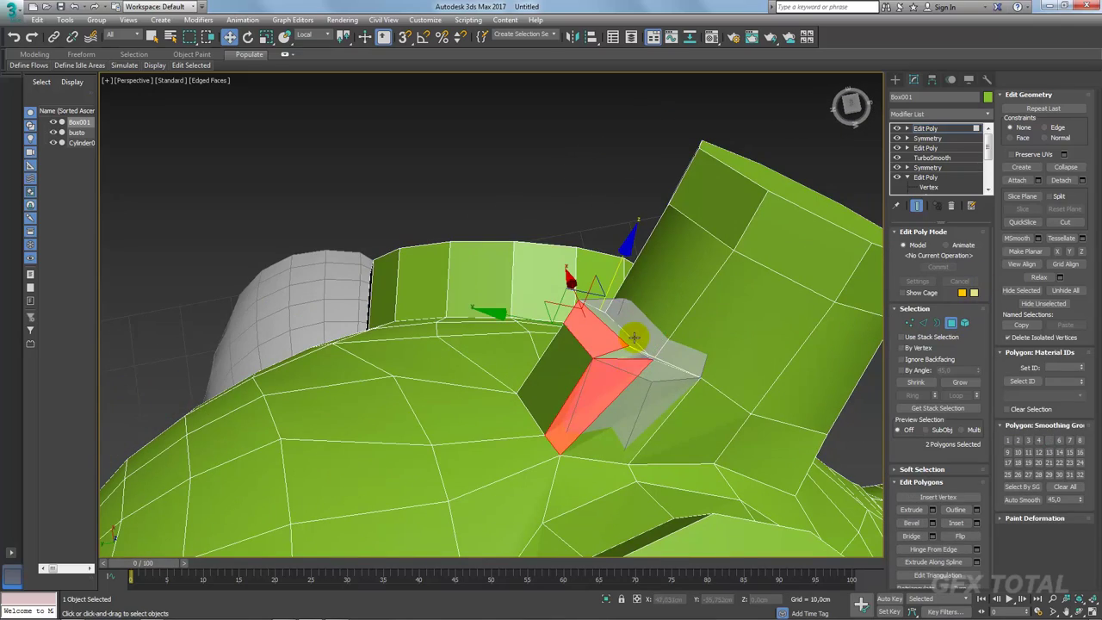
{"action": "middle_click_drag", "start_coordinate": [633, 365], "coordinate": [645, 372], "text": "alt"}
{"action": "left_click", "coordinate": [645, 372], "text": "ctrl"}
{"action": "left_click", "coordinate": [645, 372], "text": "alt"}
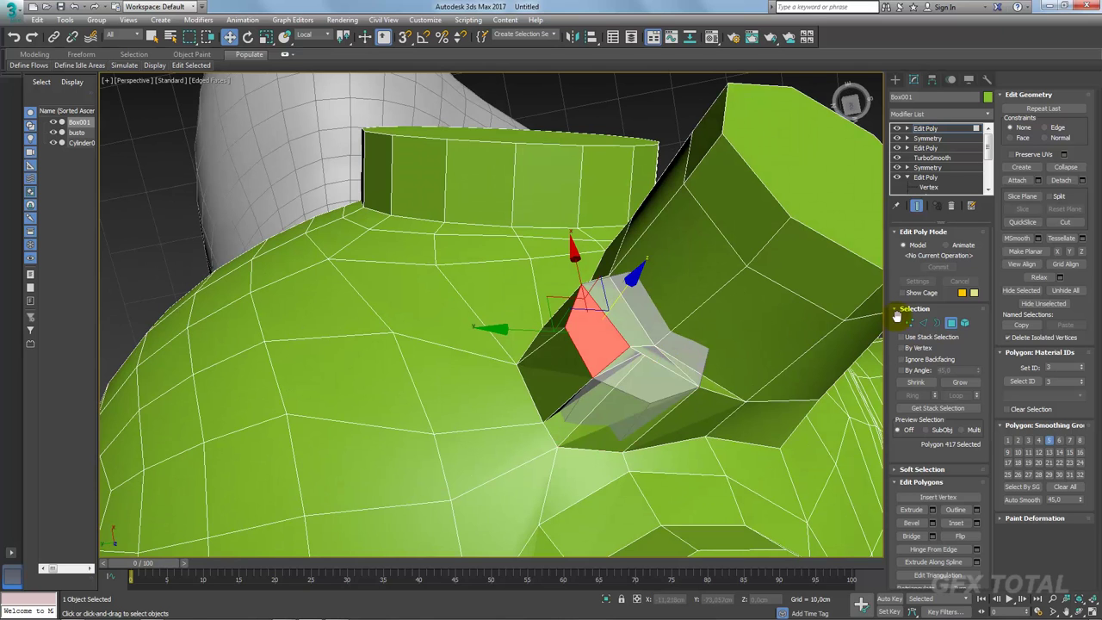
{"action": "left_click", "coordinate": [629, 369]}
{"action": "key", "text": "Delete"}
{"action": "left_click", "coordinate": [652, 382]}
{"action": "middle_click_drag", "start_coordinate": [641, 382], "coordinate": [617, 447], "text": "alt"}
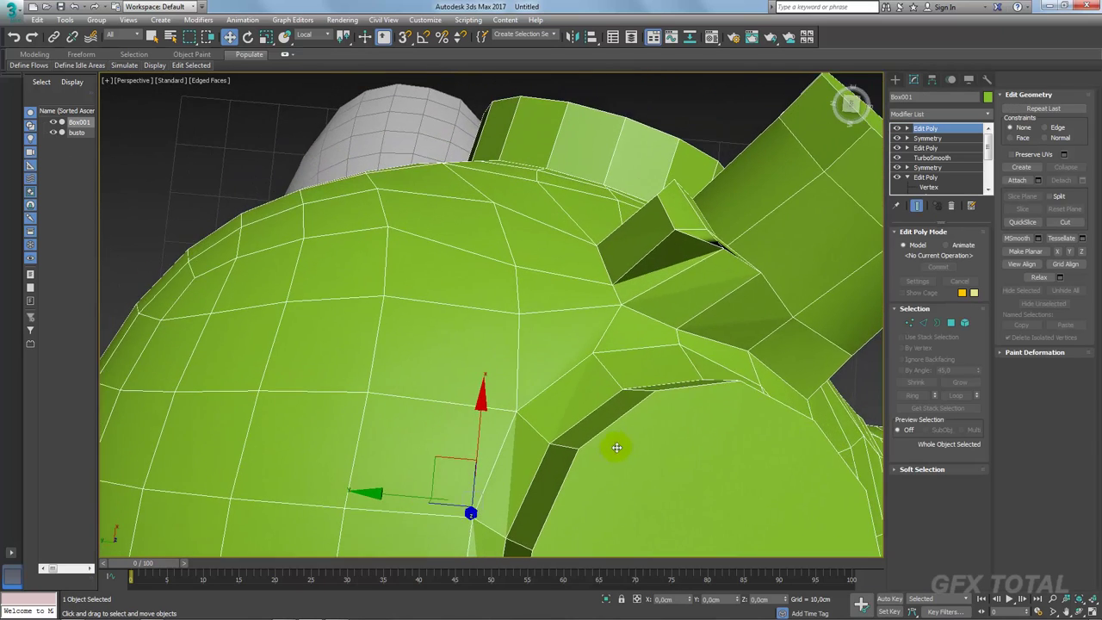
Step: Adjust the vertices at the port opening
{"action": "left_click", "coordinate": [906, 326]}
{"action": "left_click", "coordinate": [731, 241]}
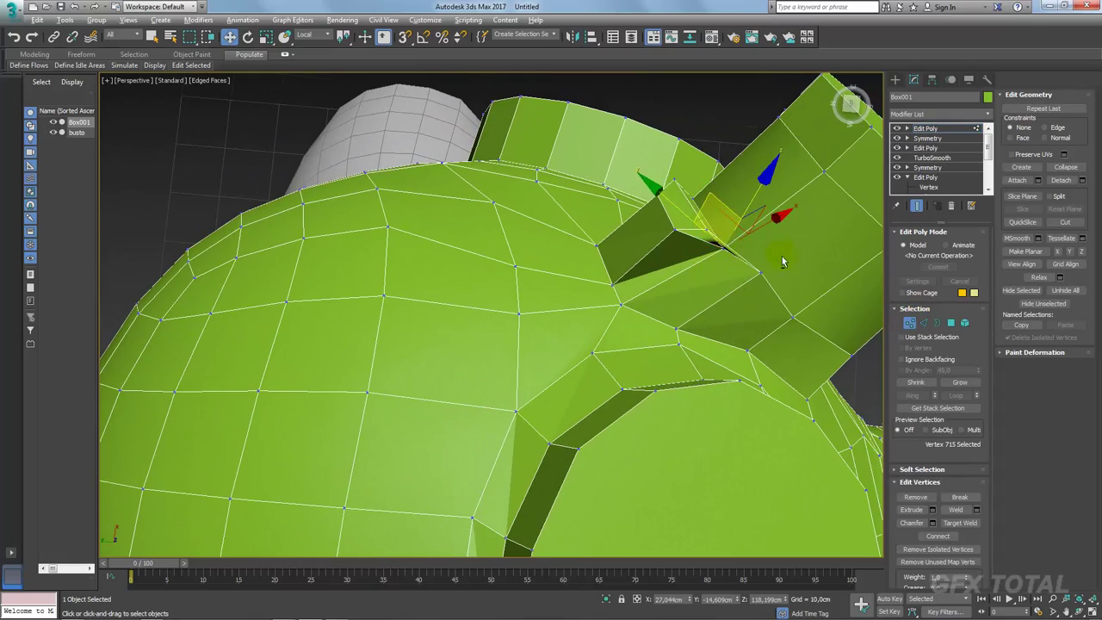
{"action": "mouse_move", "coordinate": [730, 241]}
{"action": "middle_mouse_down", "text": "alt"}
{"action": "mouse_move", "coordinate": [716, 327]}
{"action": "mouse_move", "coordinate": [704, 333]}
{"action": "middle_mouse_up", "text": "alt"}
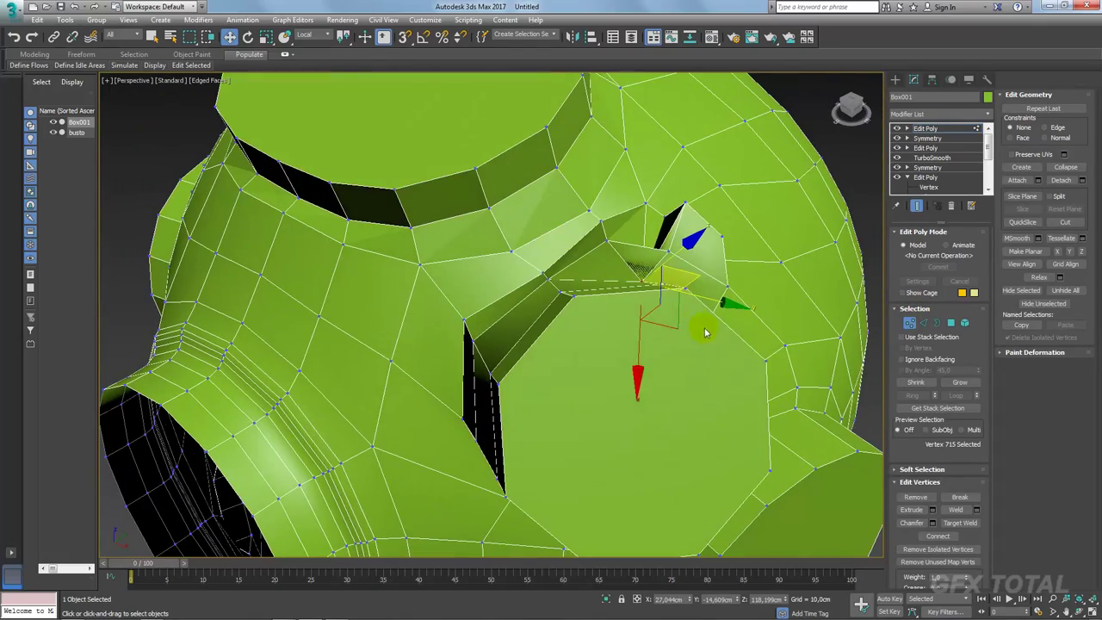
{"action": "left_click_drag", "start_coordinate": [675, 328], "coordinate": [672, 324]}
{"action": "mouse_move", "coordinate": [672, 324]}
{"action": "middle_mouse_down", "text": "alt"}
{"action": "mouse_move", "coordinate": [639, 349]}
{"action": "mouse_move", "coordinate": [653, 255]}
{"action": "mouse_move", "coordinate": [623, 292]}
{"action": "mouse_move", "coordinate": [650, 301]}
{"action": "middle_mouse_up", "text": "alt"}
{"action": "left_click", "coordinate": [653, 286]}
Step: Select the face inside the opening plus its surrounding faces and flatten them
{"action": "key", "text": "4"}
{"action": "left_click", "coordinate": [654, 304]}
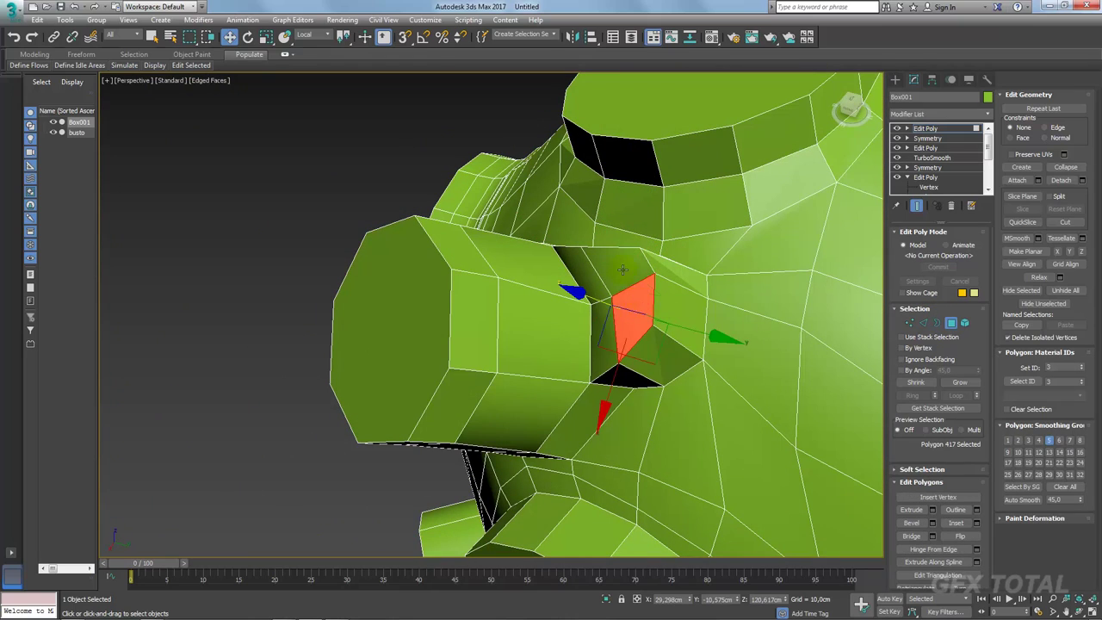
{"action": "left_click", "coordinate": [586, 267], "text": "ctrl"}
{"action": "left_click", "coordinate": [603, 345], "text": "ctrl"}
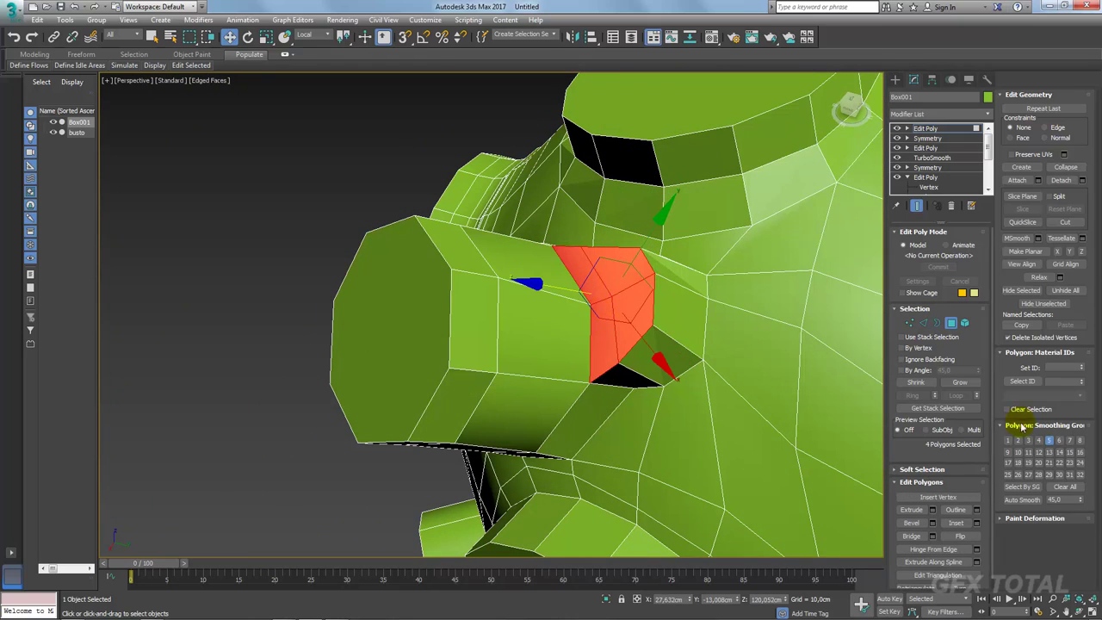
{"action": "left_click", "coordinate": [1032, 267]}
{"action": "mouse_move", "coordinate": [654, 301]}
{"action": "middle_mouse_down", "text": "alt"}
{"action": "mouse_move", "coordinate": [684, 307]}
{"action": "mouse_move", "coordinate": [613, 313]}
{"action": "mouse_move", "coordinate": [591, 339]}
{"action": "mouse_move", "coordinate": [804, 319]}
{"action": "middle_mouse_up", "text": "alt"}
{"action": "key", "text": "r"}
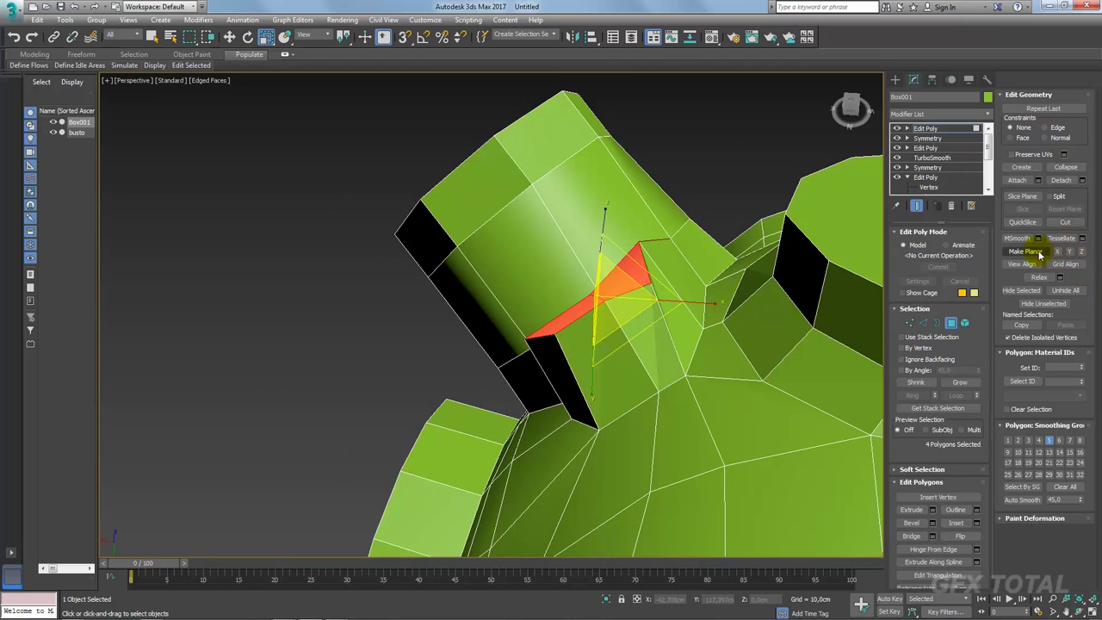
Step: Apply Make Planar and View Align to the four polygons, then switch to Move
{"action": "left_click", "coordinate": [1040, 254]}
{"action": "mouse_move", "coordinate": [559, 281]}
{"action": "middle_mouse_down", "text": "alt"}
{"action": "mouse_move", "coordinate": [570, 315]}
{"action": "mouse_move", "coordinate": [780, 306]}
{"action": "middle_mouse_up", "text": "alt"}
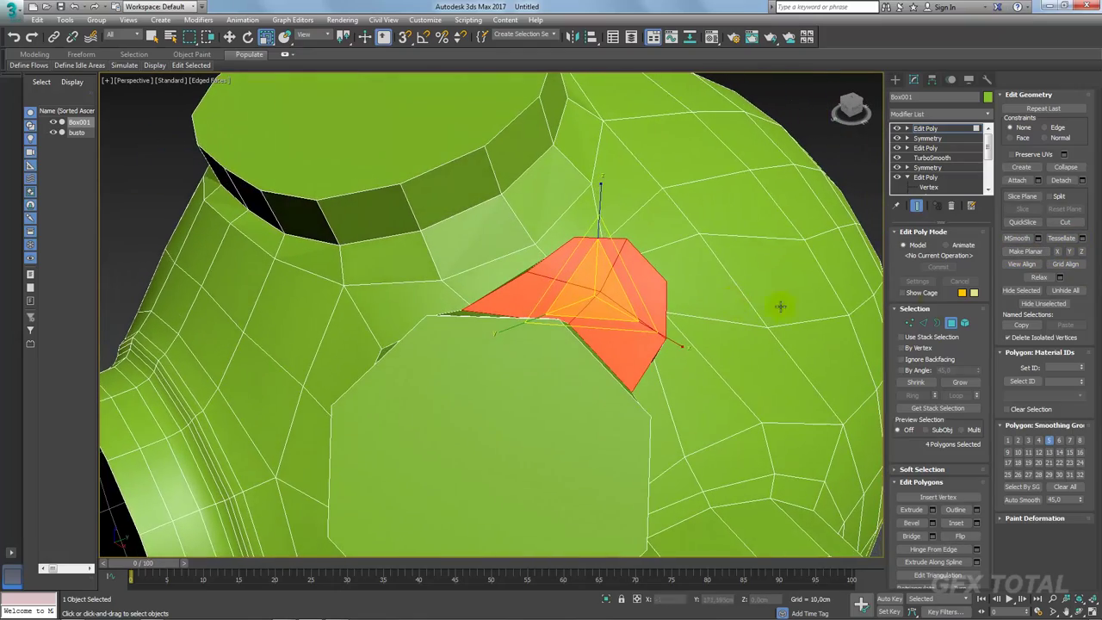
{"action": "left_click", "coordinate": [1025, 270]}
{"action": "middle_click_drag", "start_coordinate": [709, 319], "coordinate": [607, 315], "text": "alt"}
{"action": "key", "text": "w"}
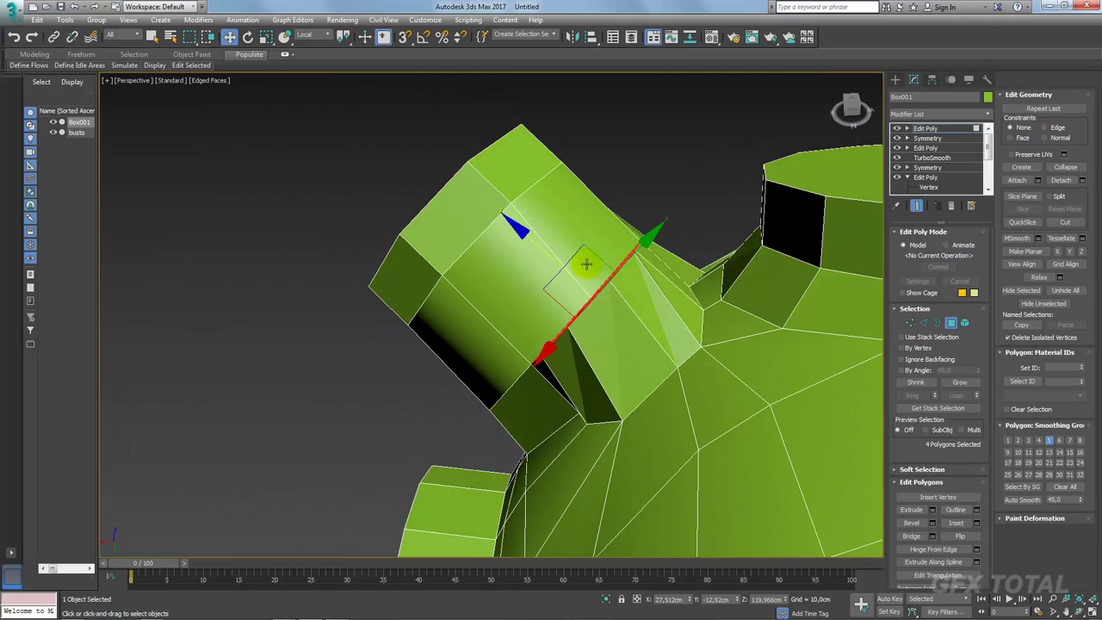
{"action": "mouse_move", "coordinate": [586, 264]}
{"action": "middle_mouse_down", "text": "alt"}
{"action": "mouse_move", "coordinate": [611, 259]}
{"action": "mouse_move", "coordinate": [660, 291]}
{"action": "middle_mouse_up", "text": "alt"}
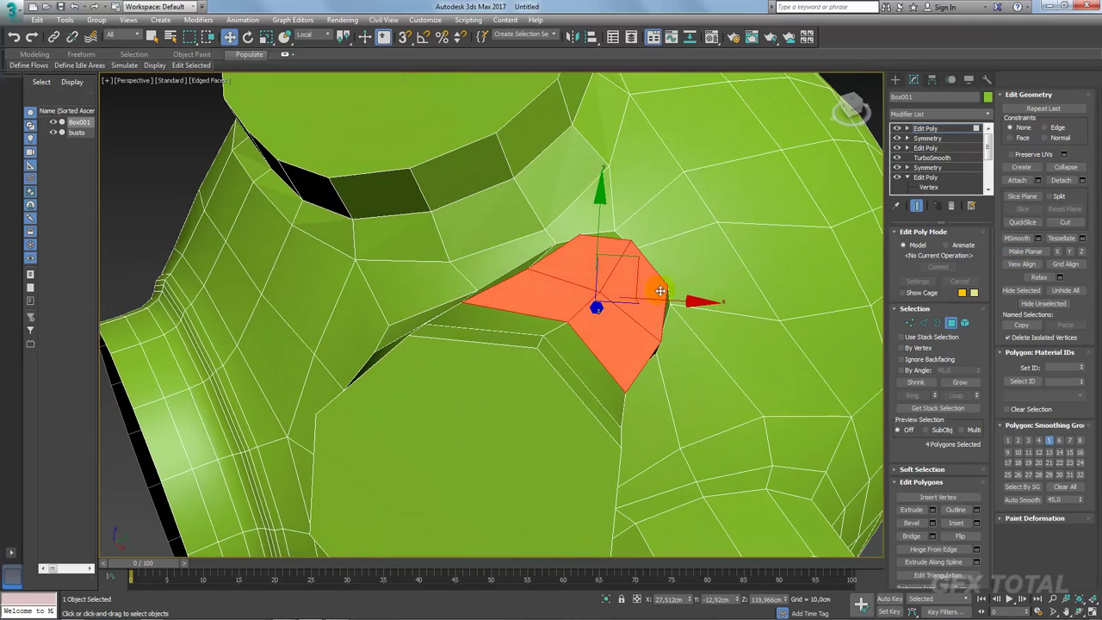
{"action": "left_click", "coordinate": [909, 322]}
Step: Set the reference coordinates to View and move a vertex at the patch edge
{"action": "left_click", "coordinate": [522, 261]}
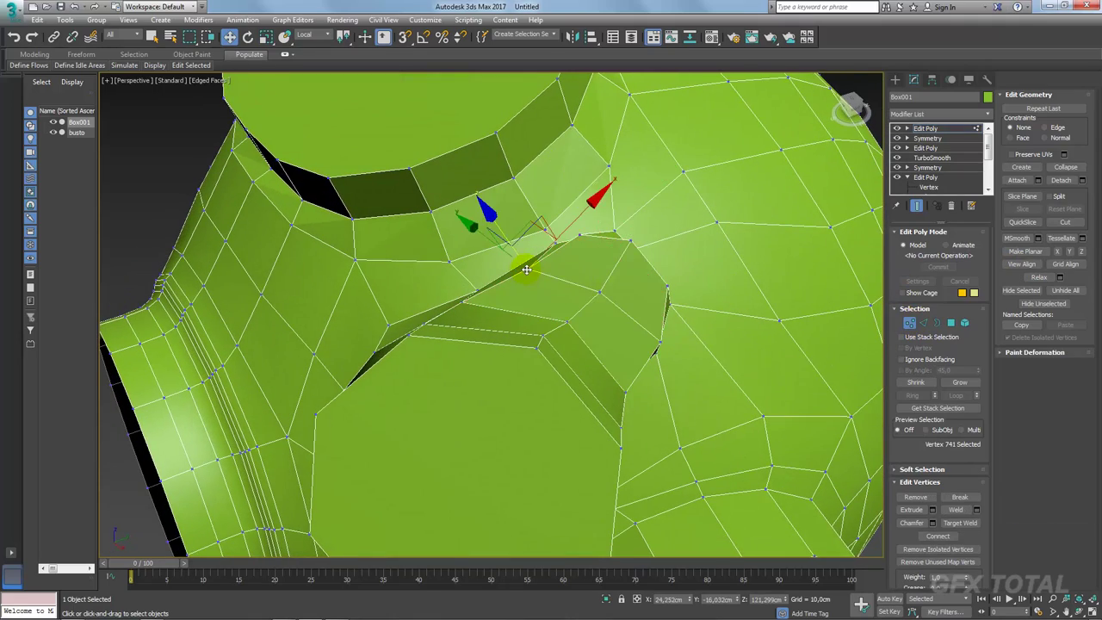
{"action": "mouse_move", "coordinate": [522, 261]}
{"action": "middle_mouse_down", "text": "alt"}
{"action": "mouse_move", "coordinate": [546, 260]}
{"action": "mouse_move", "coordinate": [561, 241]}
{"action": "middle_mouse_up", "text": "alt"}
{"action": "left_click", "coordinate": [304, 35]}
{"action": "left_click", "coordinate": [306, 44]}
{"action": "left_click_drag", "start_coordinate": [562, 242], "coordinate": [584, 257]}
{"action": "mouse_move", "coordinate": [589, 254]}
{"action": "middle_mouse_down", "text": "alt"}
{"action": "mouse_move", "coordinate": [635, 302]}
{"action": "mouse_move", "coordinate": [608, 271]}
{"action": "mouse_move", "coordinate": [625, 280]}
{"action": "middle_mouse_up", "text": "alt"}
{"action": "left_click_drag", "start_coordinate": [626, 280], "coordinate": [622, 269]}
{"action": "middle_click_drag", "start_coordinate": [622, 269], "coordinate": [571, 226], "text": "alt"}
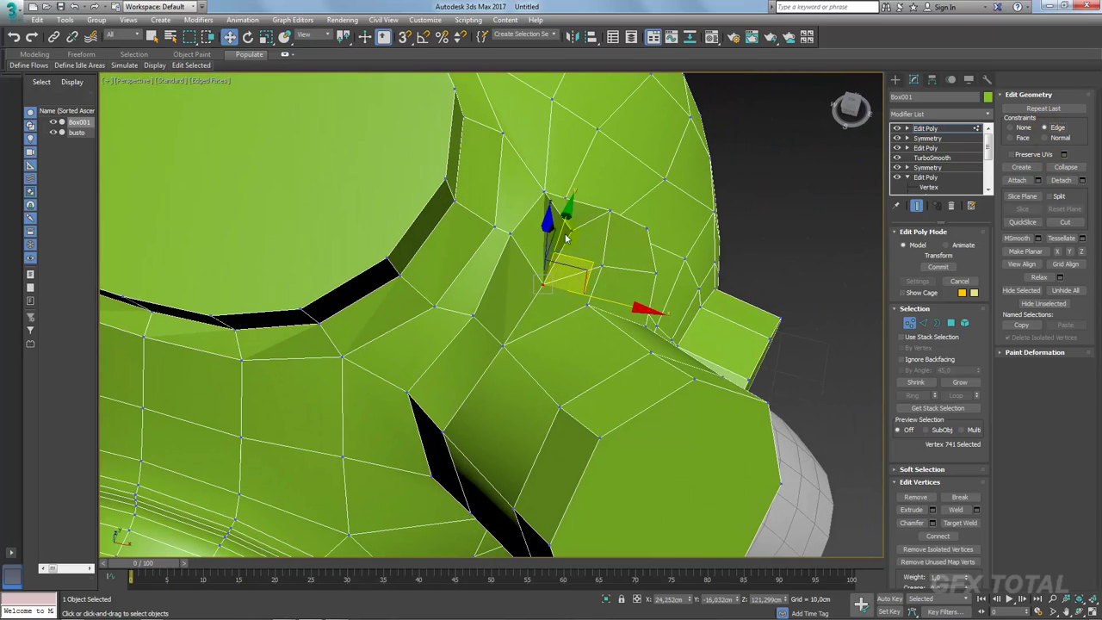
{"action": "left_click_drag", "start_coordinate": [566, 238], "coordinate": [575, 232]}
Step: Reposition the neighbouring vertices and the patch-corner vertex
{"action": "left_click", "coordinate": [571, 231]}
{"action": "middle_click_drag", "start_coordinate": [571, 231], "coordinate": [623, 217], "text": "alt"}
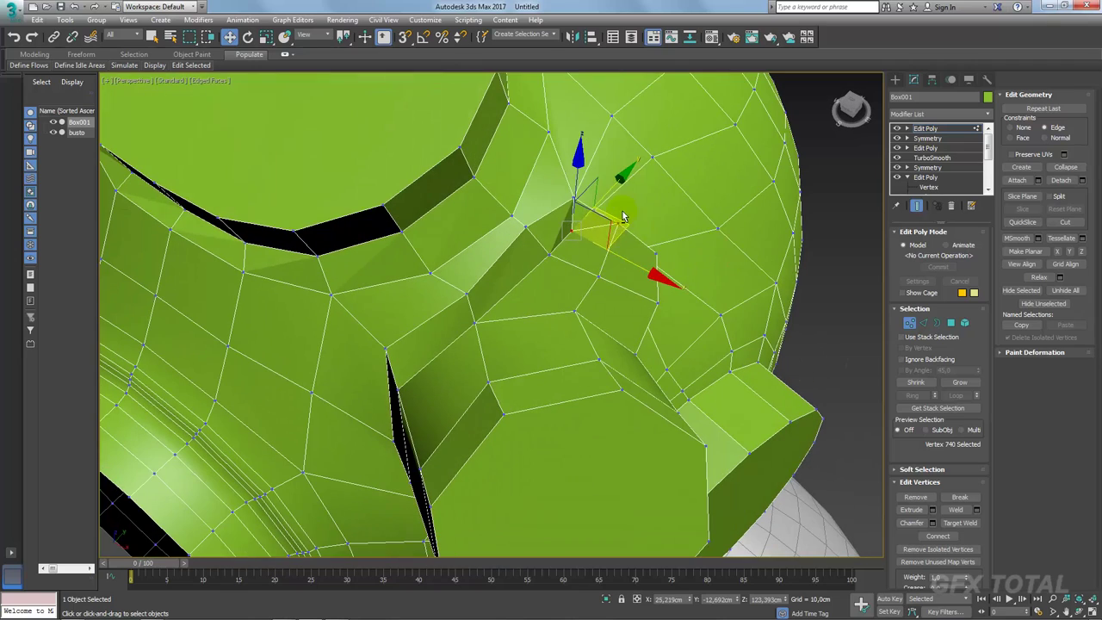
{"action": "left_click_drag", "start_coordinate": [608, 191], "coordinate": [608, 200]}
{"action": "middle_click_drag", "start_coordinate": [633, 246], "coordinate": [638, 249], "text": "alt"}
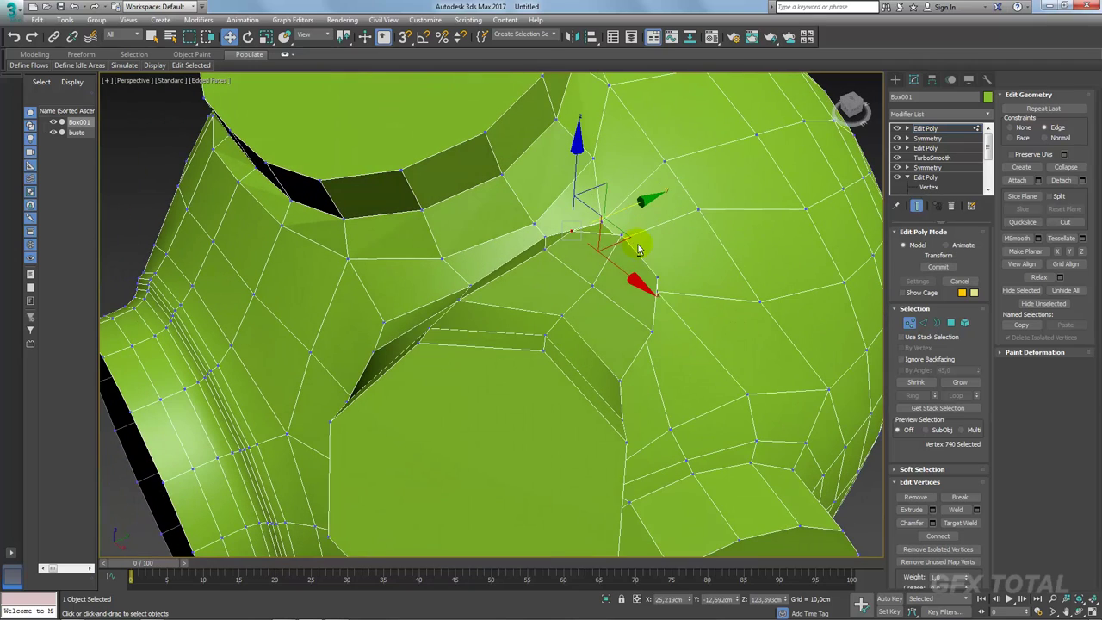
{"action": "left_click", "coordinate": [657, 281], "text": "ctrl"}
{"action": "middle_click_drag", "start_coordinate": [664, 327], "coordinate": [645, 320], "text": "alt"}
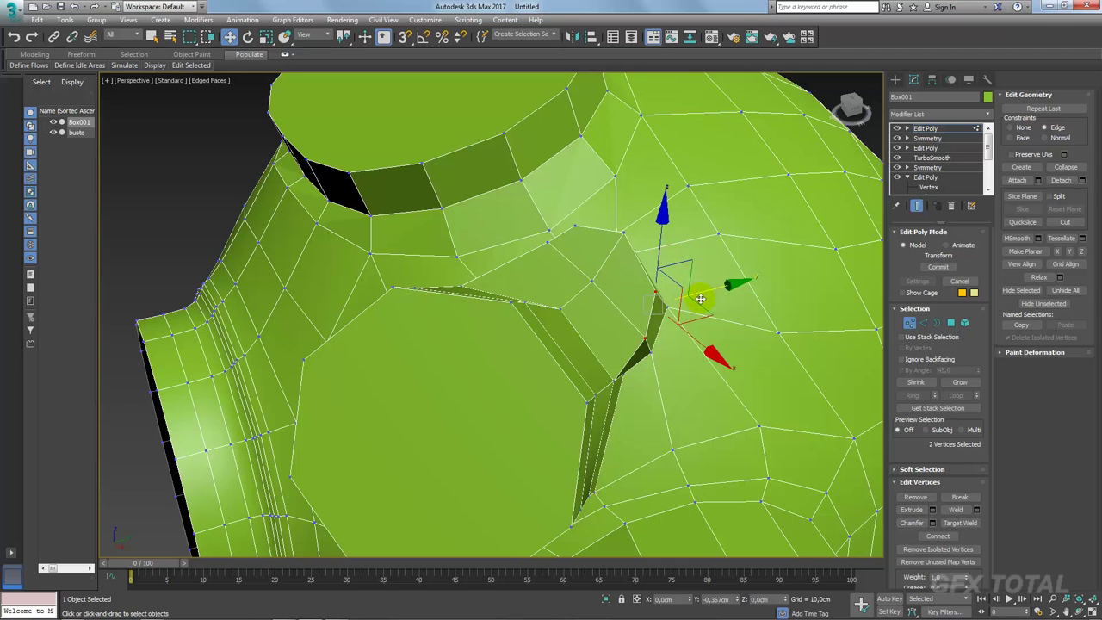
{"action": "left_click", "coordinate": [625, 235]}
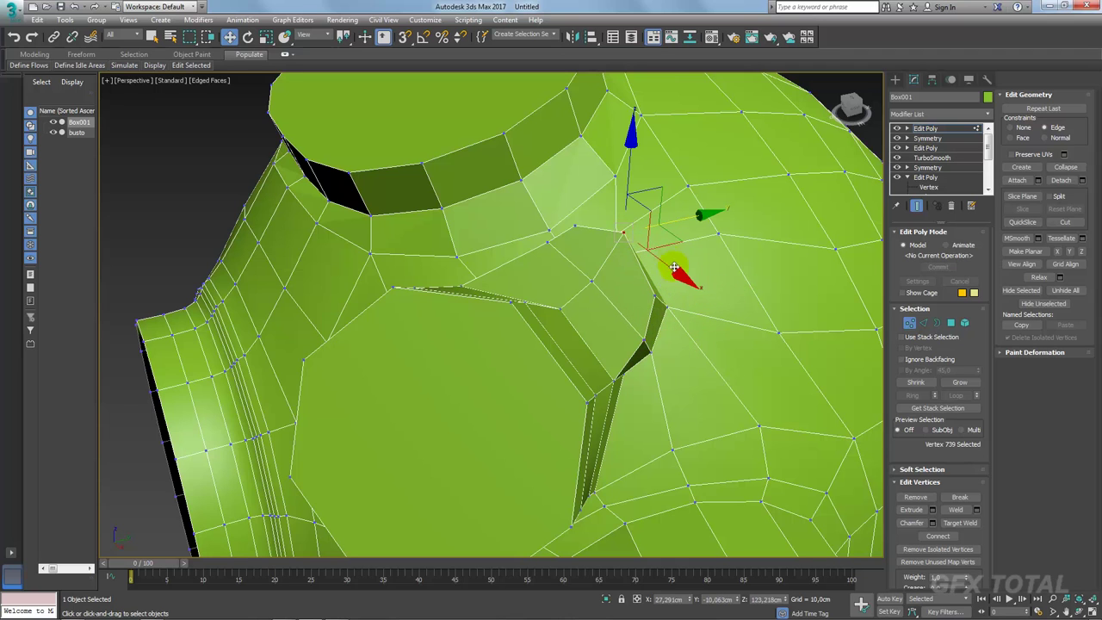
{"action": "left_click_drag", "start_coordinate": [675, 268], "coordinate": [680, 277]}
{"action": "mouse_move", "coordinate": [681, 278]}
{"action": "middle_mouse_down", "text": "alt"}
{"action": "mouse_move", "coordinate": [573, 285]}
{"action": "mouse_move", "coordinate": [586, 335]}
{"action": "mouse_move", "coordinate": [607, 213]}
{"action": "mouse_move", "coordinate": [692, 266]}
{"action": "mouse_move", "coordinate": [629, 248]}
{"action": "mouse_move", "coordinate": [612, 272]}
{"action": "mouse_move", "coordinate": [524, 256]}
{"action": "mouse_move", "coordinate": [496, 277]}
{"action": "mouse_move", "coordinate": [520, 290]}
{"action": "middle_mouse_up", "text": "alt"}
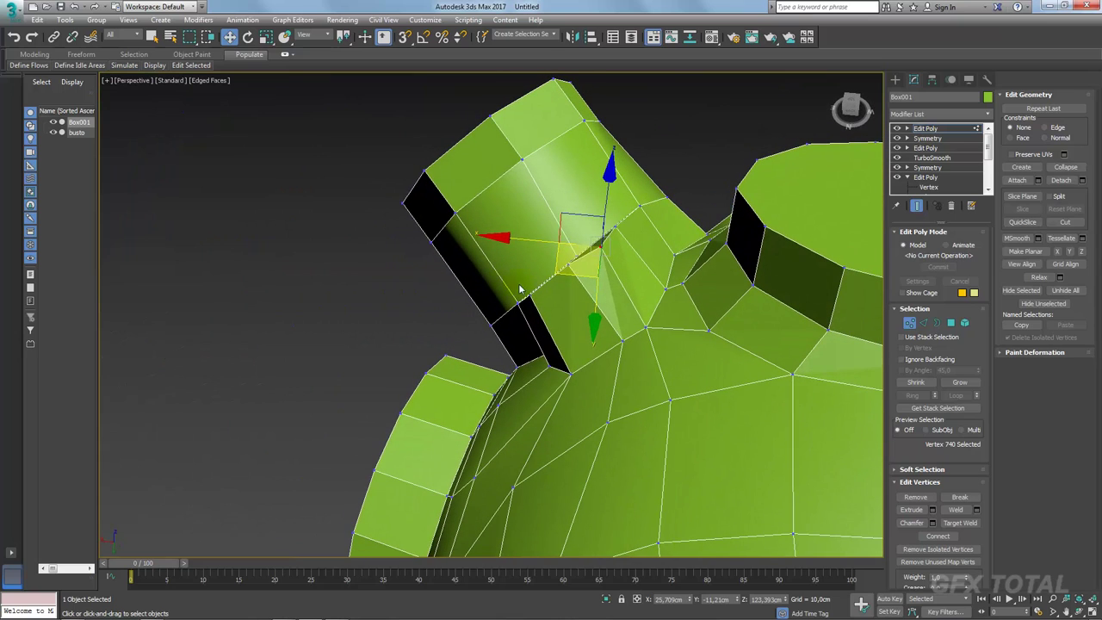
Step: Switch to Polygon level and view the protruding side block
{"action": "left_click", "coordinate": [952, 324]}
{"action": "middle_click_drag", "start_coordinate": [603, 259], "coordinate": [625, 231], "text": "alt"}
{"action": "middle_click_drag", "start_coordinate": [495, 123], "coordinate": [594, 155], "text": "alt"}
Step: Delete the side block's faces and Cap the resulting border hole
{"action": "left_click", "coordinate": [633, 215]}
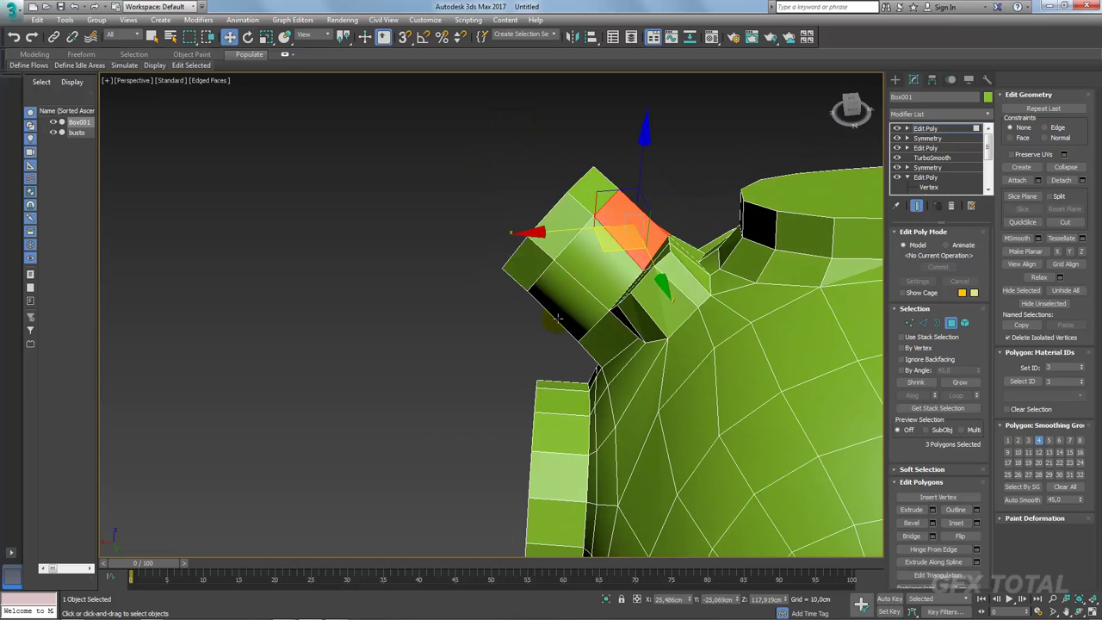
{"action": "left_click", "coordinate": [575, 301], "text": "ctrl"}
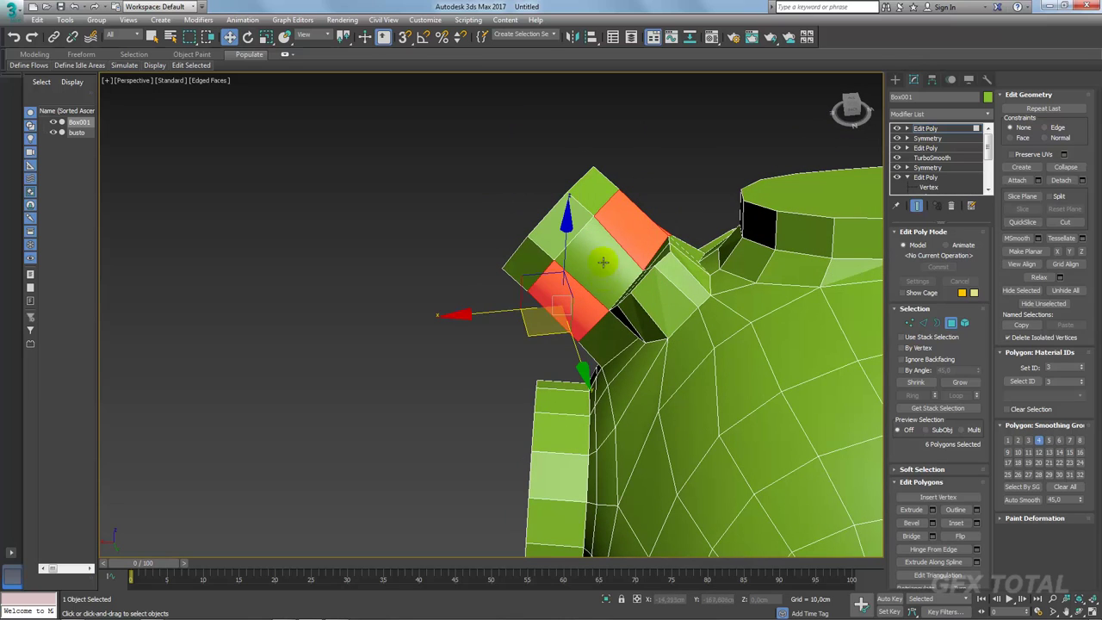
{"action": "key", "text": "Delete"}
{"action": "middle_click_drag", "start_coordinate": [647, 240], "coordinate": [755, 303], "text": "alt"}
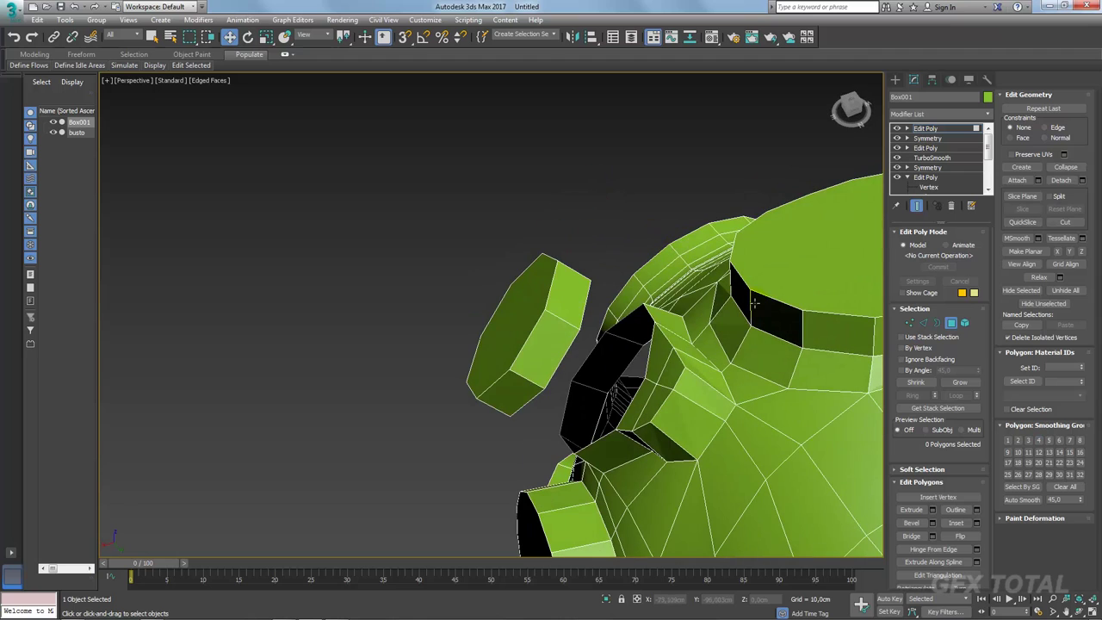
{"action": "left_click", "coordinate": [938, 323]}
{"action": "left_click", "coordinate": [679, 324]}
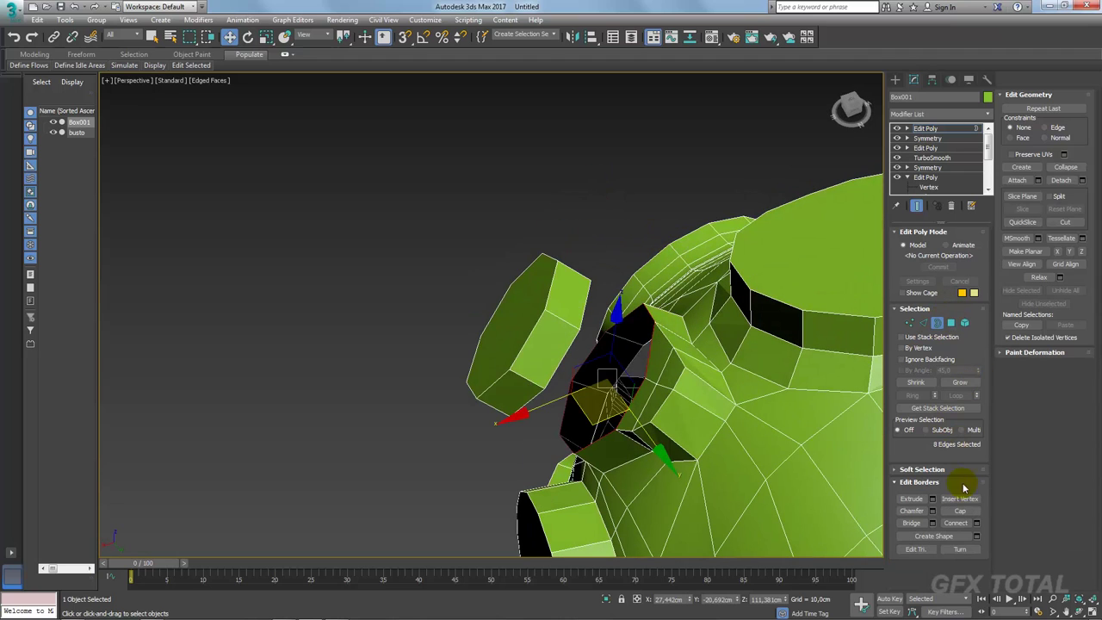
{"action": "left_click", "coordinate": [959, 513]}
Step: Select the cap with its surrounding faces and View Align them flat
{"action": "left_click", "coordinate": [951, 322]}
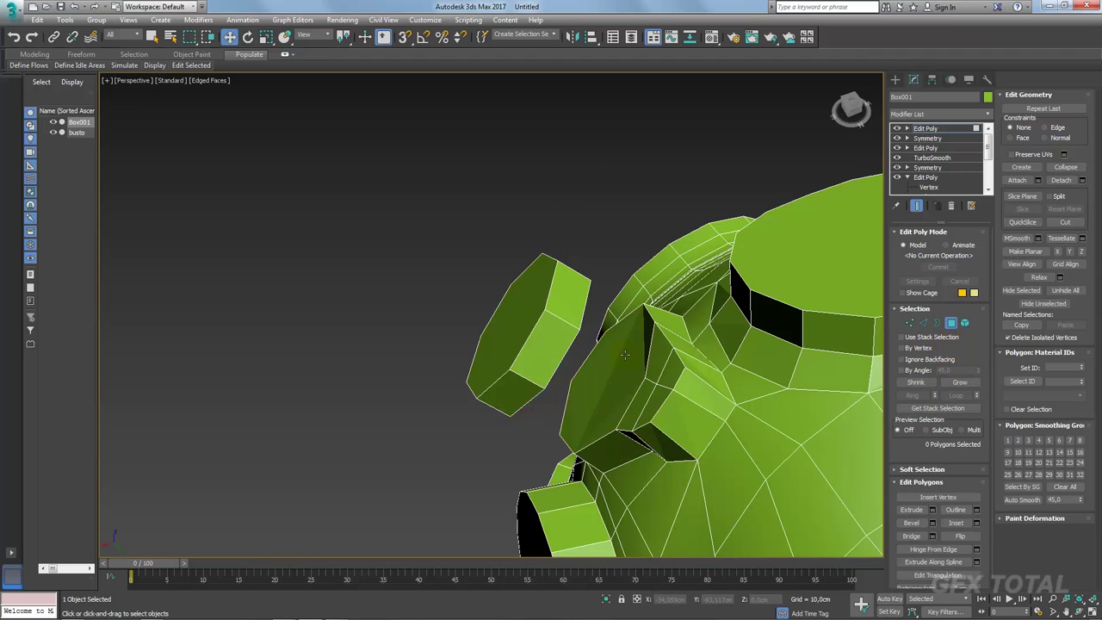
{"action": "left_click", "coordinate": [653, 356]}
{"action": "left_click", "coordinate": [642, 332], "text": "ctrl"}
{"action": "left_click", "coordinate": [595, 422], "text": "ctrl"}
{"action": "left_click", "coordinate": [642, 401], "text": "ctrl"}
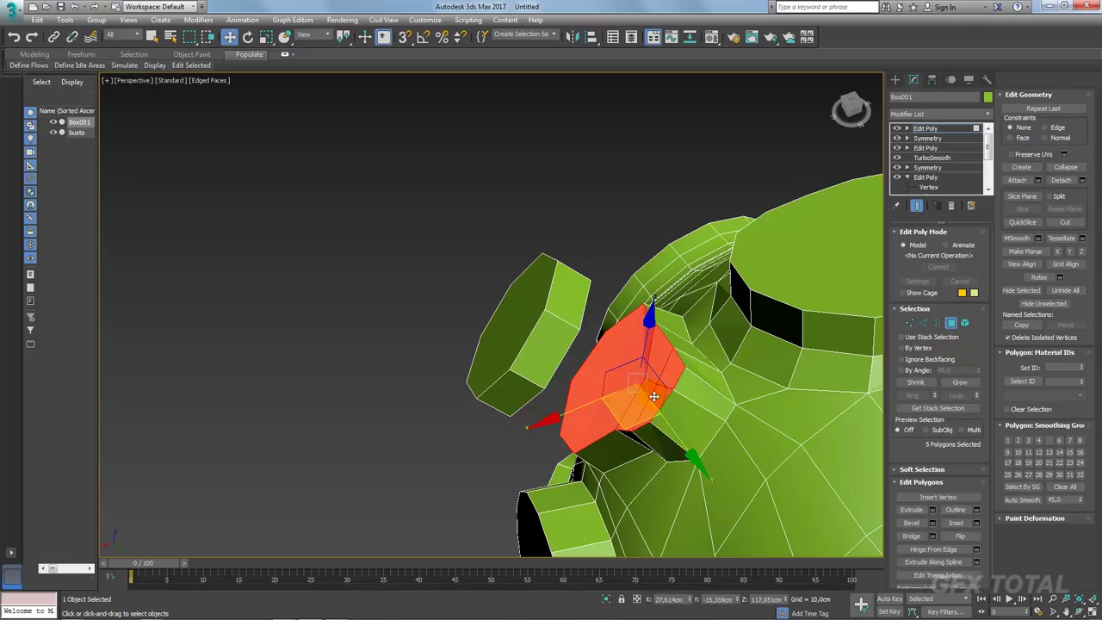
{"action": "mouse_move", "coordinate": [654, 379]}
{"action": "middle_mouse_down", "text": "alt"}
{"action": "mouse_move", "coordinate": [711, 394]}
{"action": "mouse_move", "coordinate": [780, 339]}
{"action": "mouse_move", "coordinate": [778, 350]}
{"action": "middle_mouse_up", "text": "alt"}
{"action": "scroll", "coordinate": [778, 349], "scroll_direction": "up", "scroll_amount": 4}
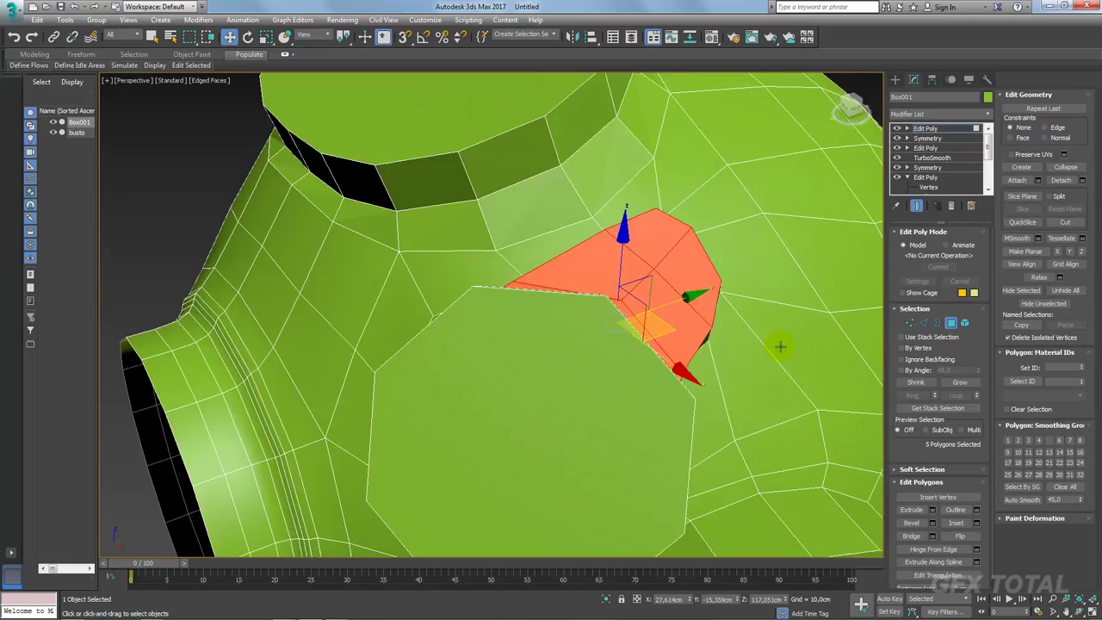
{"action": "left_click", "coordinate": [1023, 265]}
Step: Push the flattened five-polygon patch slightly outward from the shell
{"action": "mouse_move", "coordinate": [775, 293]}
{"action": "middle_mouse_down", "text": "alt"}
{"action": "mouse_move", "coordinate": [603, 303]}
{"action": "mouse_move", "coordinate": [626, 338]}
{"action": "middle_mouse_up", "text": "alt"}
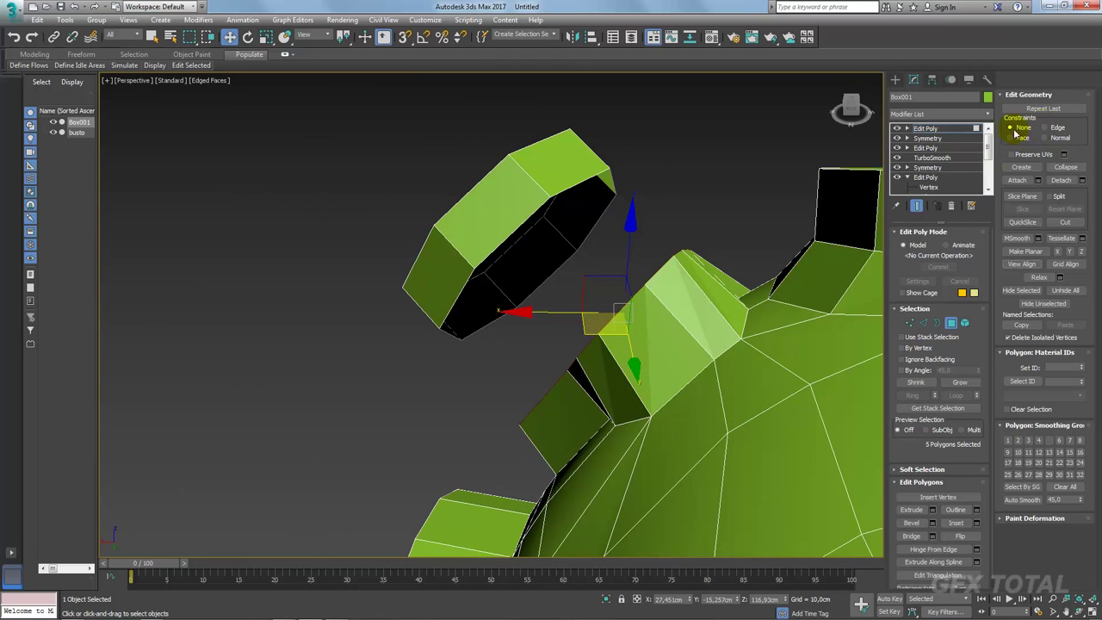
{"action": "left_click_drag", "start_coordinate": [590, 276], "coordinate": [595, 289]}
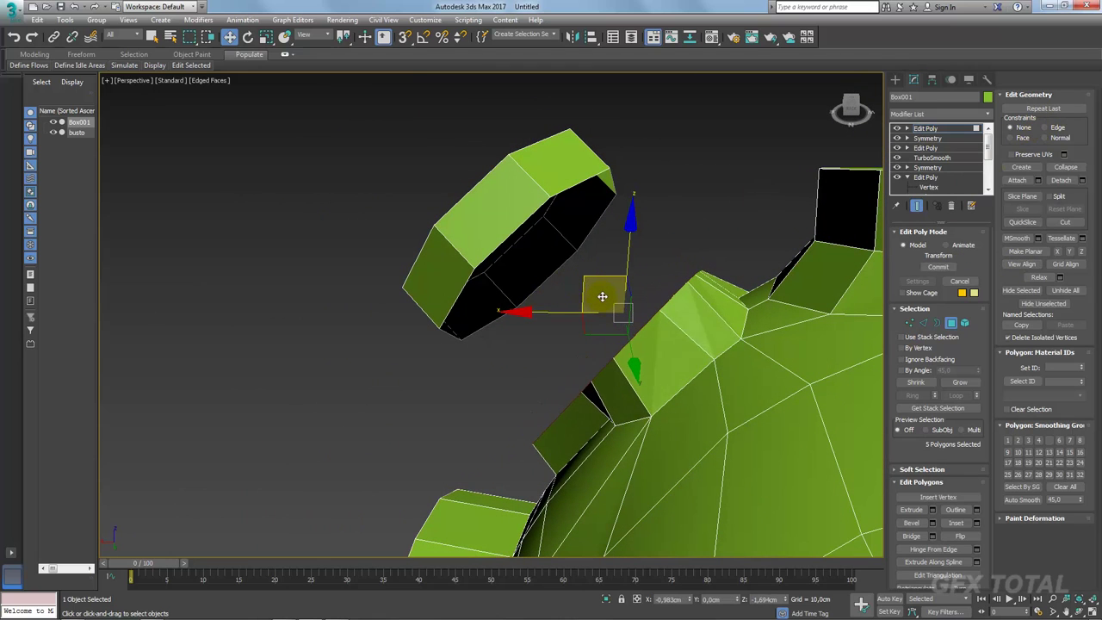
{"action": "mouse_move", "coordinate": [612, 306]}
{"action": "middle_mouse_down", "text": "alt"}
{"action": "mouse_move", "coordinate": [660, 333]}
{"action": "mouse_move", "coordinate": [687, 326]}
{"action": "mouse_move", "coordinate": [691, 288]}
{"action": "mouse_move", "coordinate": [704, 312]}
{"action": "mouse_move", "coordinate": [692, 315]}
{"action": "mouse_move", "coordinate": [724, 345]}
{"action": "middle_mouse_up", "text": "alt"}
{"action": "left_click_drag", "start_coordinate": [724, 345], "coordinate": [726, 347]}
{"action": "mouse_move", "coordinate": [726, 347]}
{"action": "middle_mouse_down", "text": "alt"}
{"action": "mouse_move", "coordinate": [750, 376]}
{"action": "mouse_move", "coordinate": [800, 322]}
{"action": "middle_mouse_up", "text": "alt"}
Step: Raise the patch's lower edge vertices, then reselect the cap polygon
{"action": "left_click", "coordinate": [910, 331]}
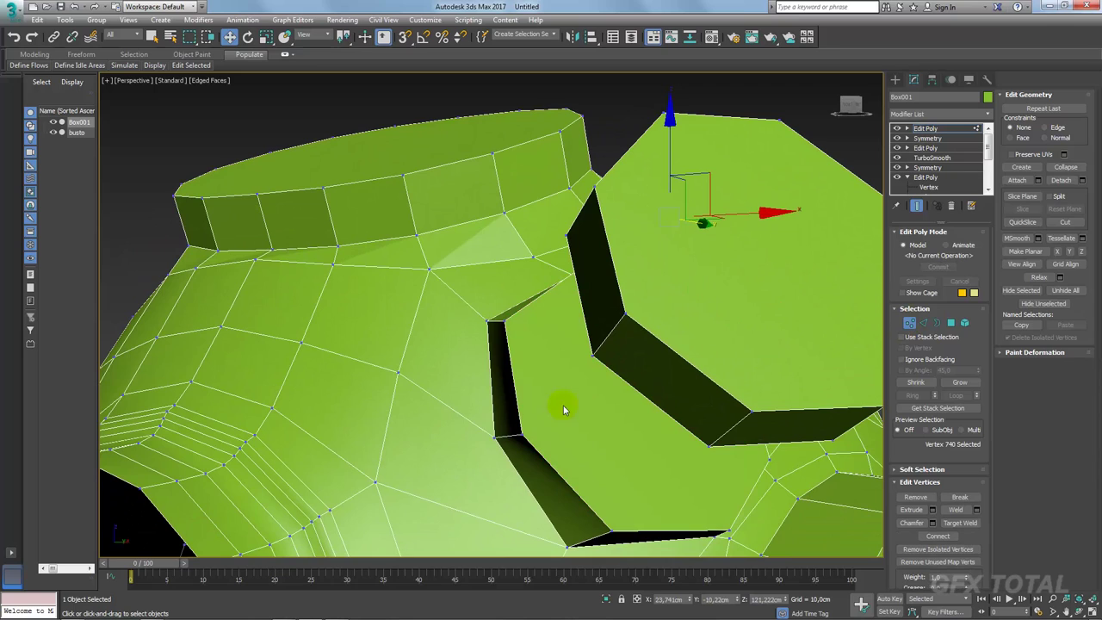
{"action": "left_click", "coordinate": [488, 438]}
{"action": "mouse_move", "coordinate": [489, 439]}
{"action": "middle_mouse_down", "text": "alt"}
{"action": "mouse_move", "coordinate": [551, 426]}
{"action": "mouse_move", "coordinate": [534, 437]}
{"action": "mouse_move", "coordinate": [583, 401]}
{"action": "mouse_move", "coordinate": [625, 422]}
{"action": "mouse_move", "coordinate": [530, 446]}
{"action": "middle_mouse_up", "text": "alt"}
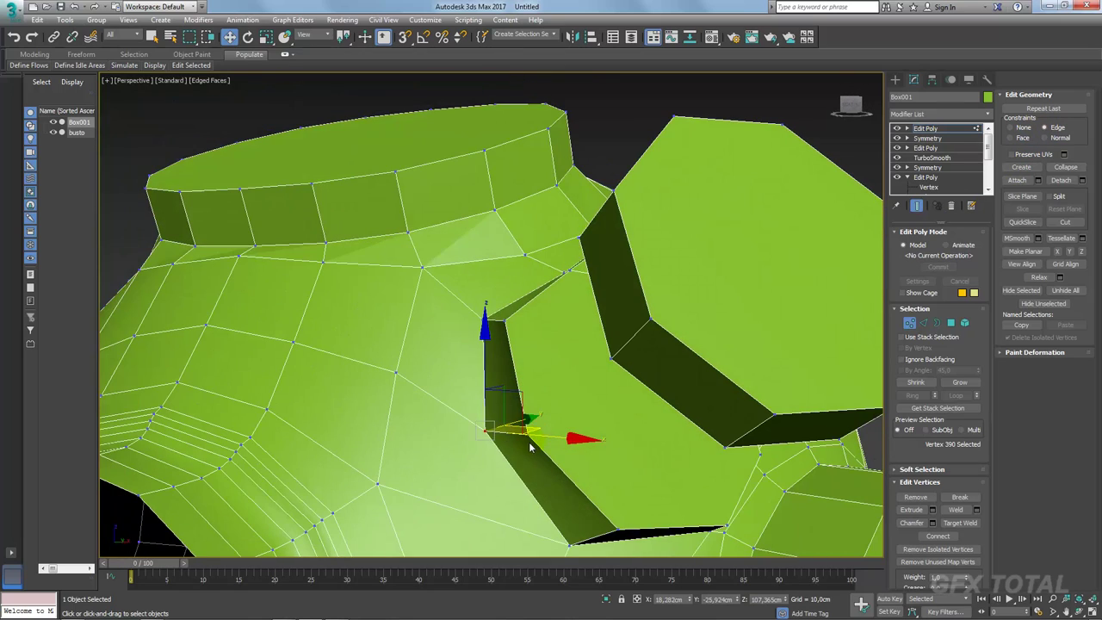
{"action": "left_click", "coordinate": [617, 516]}
{"action": "left_click", "coordinate": [617, 523], "text": "ctrl"}
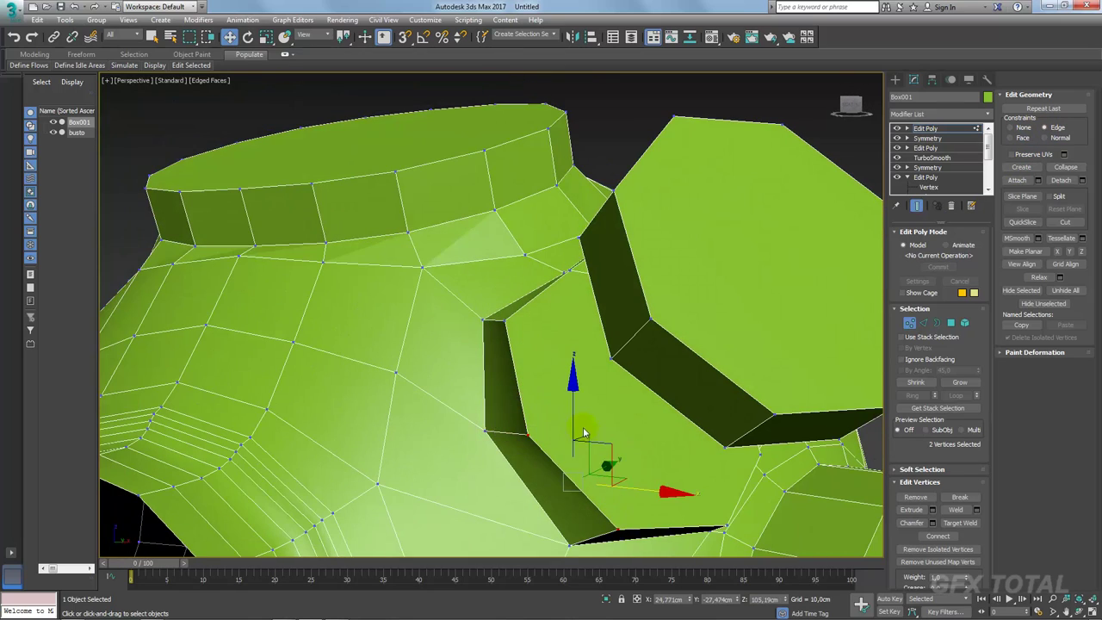
{"action": "left_click_drag", "start_coordinate": [568, 418], "coordinate": [565, 407]}
{"action": "mouse_move", "coordinate": [563, 406]}
{"action": "middle_mouse_down", "text": "alt"}
{"action": "mouse_move", "coordinate": [625, 408]}
{"action": "mouse_move", "coordinate": [594, 379]}
{"action": "middle_mouse_up", "text": "alt"}
{"action": "key", "text": "4"}
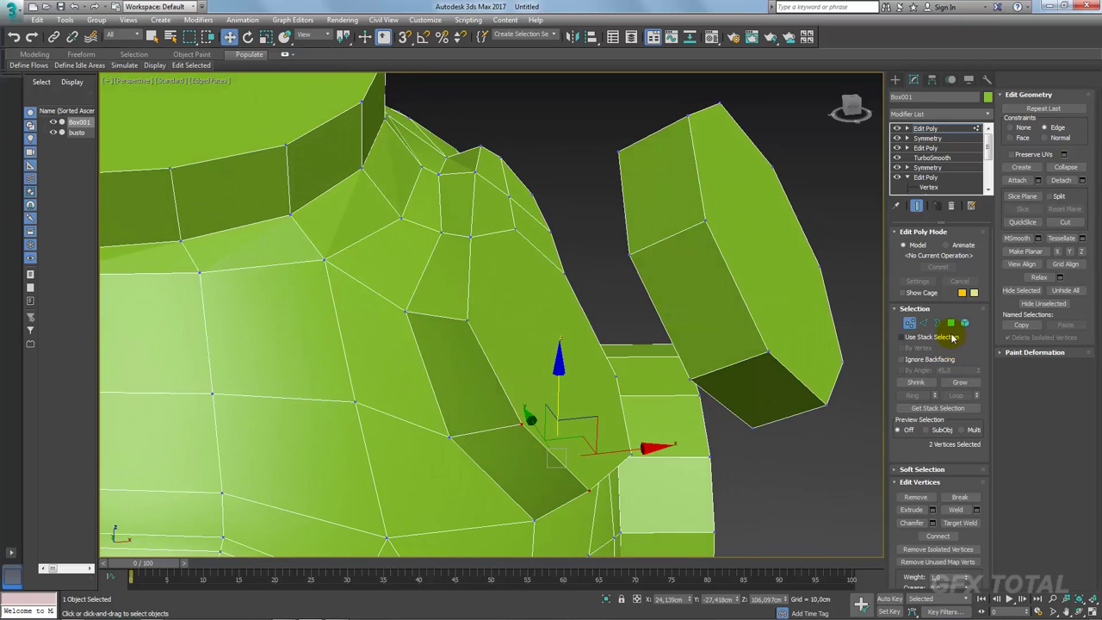
{"action": "left_click", "coordinate": [545, 345]}
Step: Delete a polygon, extrude another outward, and remove its end face to open a port
{"action": "middle_click_drag", "start_coordinate": [615, 285], "coordinate": [810, 341], "text": "alt"}
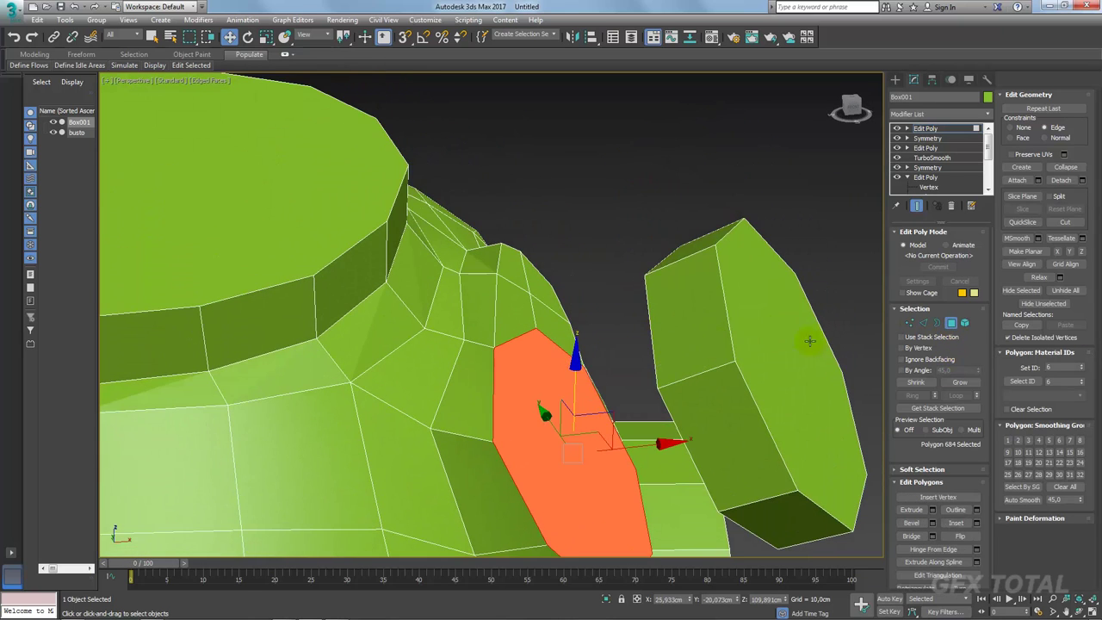
{"action": "middle_click_drag", "start_coordinate": [780, 377], "coordinate": [879, 246]}
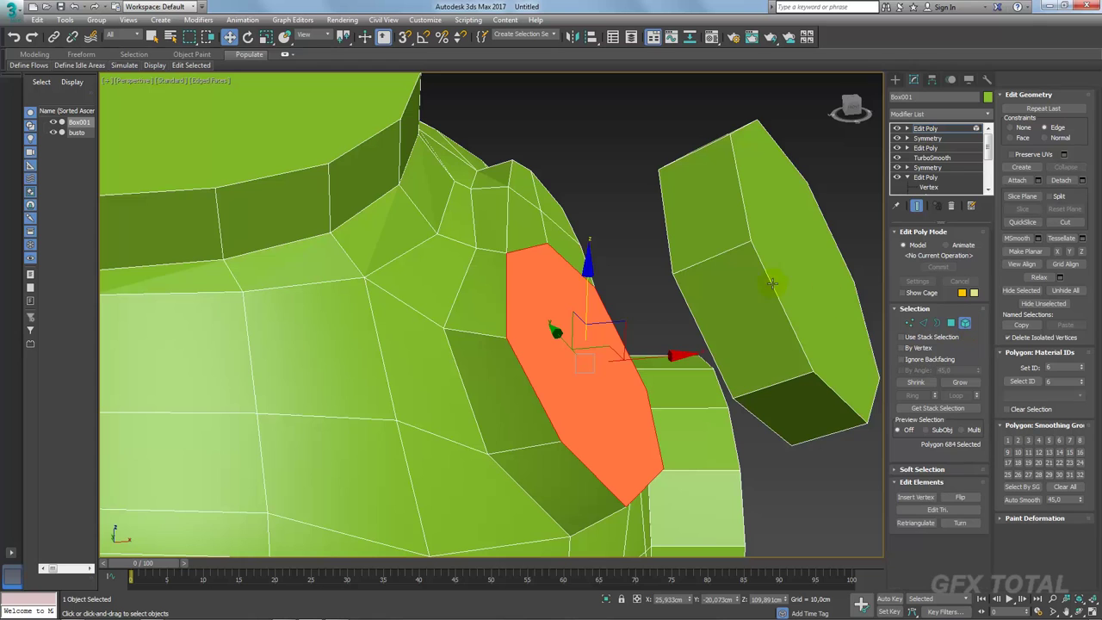
{"action": "key", "text": "Delete"}
{"action": "key", "text": "5"}
{"action": "left_click", "coordinate": [951, 323]}
{"action": "scroll", "coordinate": [701, 362], "scroll_direction": "down", "scroll_amount": 2}
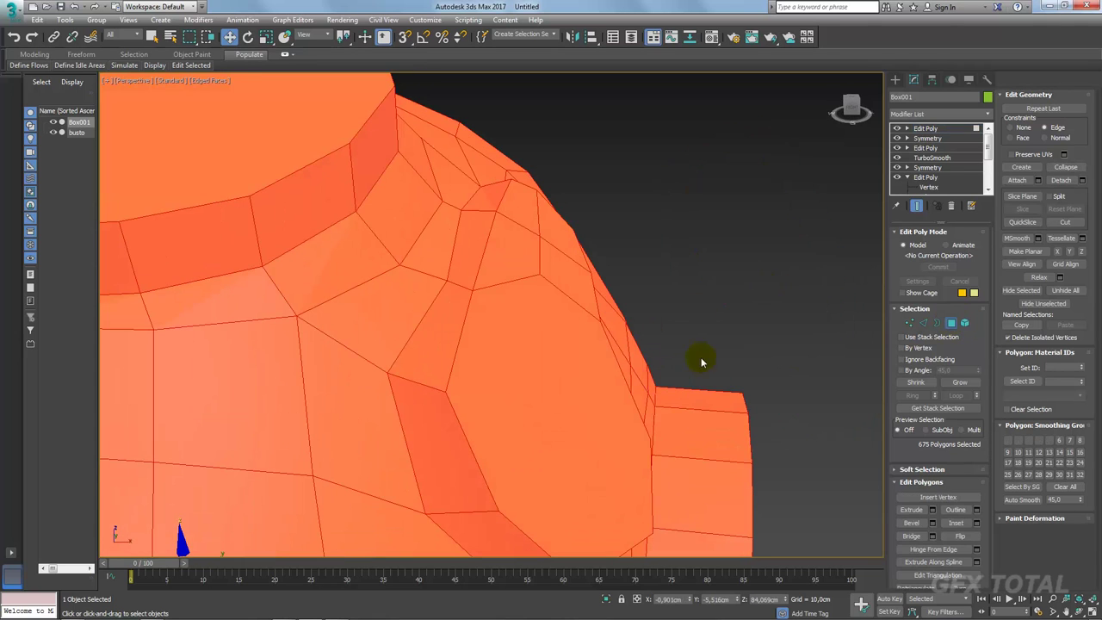
{"action": "left_click", "coordinate": [932, 511]}
{"action": "left_click", "coordinate": [498, 356]}
{"action": "middle_click_drag", "start_coordinate": [497, 356], "coordinate": [729, 372], "text": "alt"}
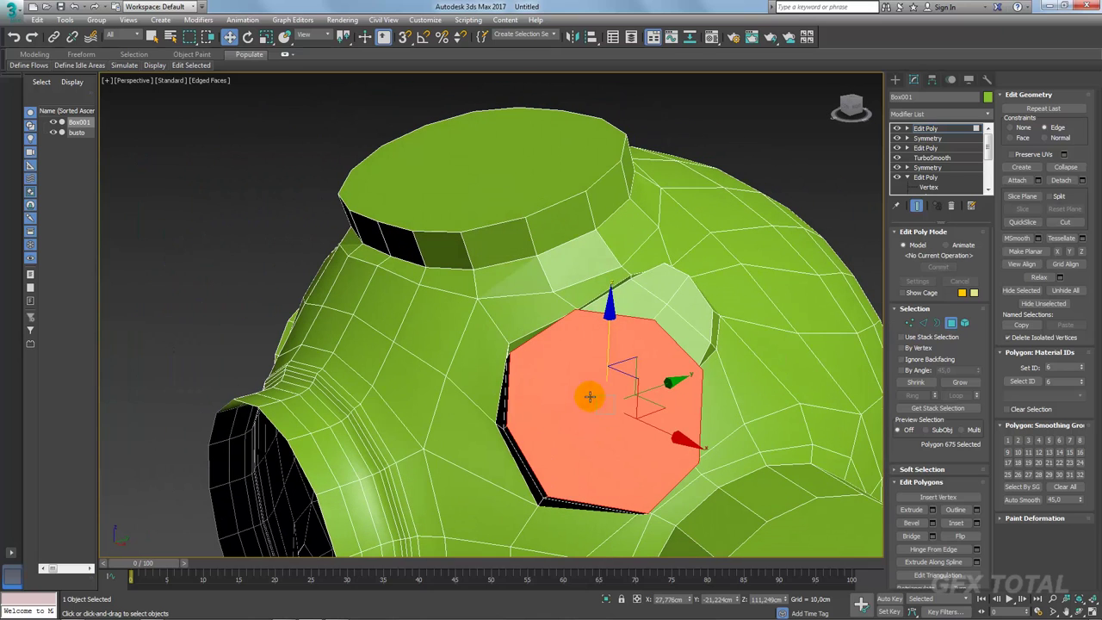
{"action": "key", "text": "Delete"}
{"action": "key", "text": "3"}
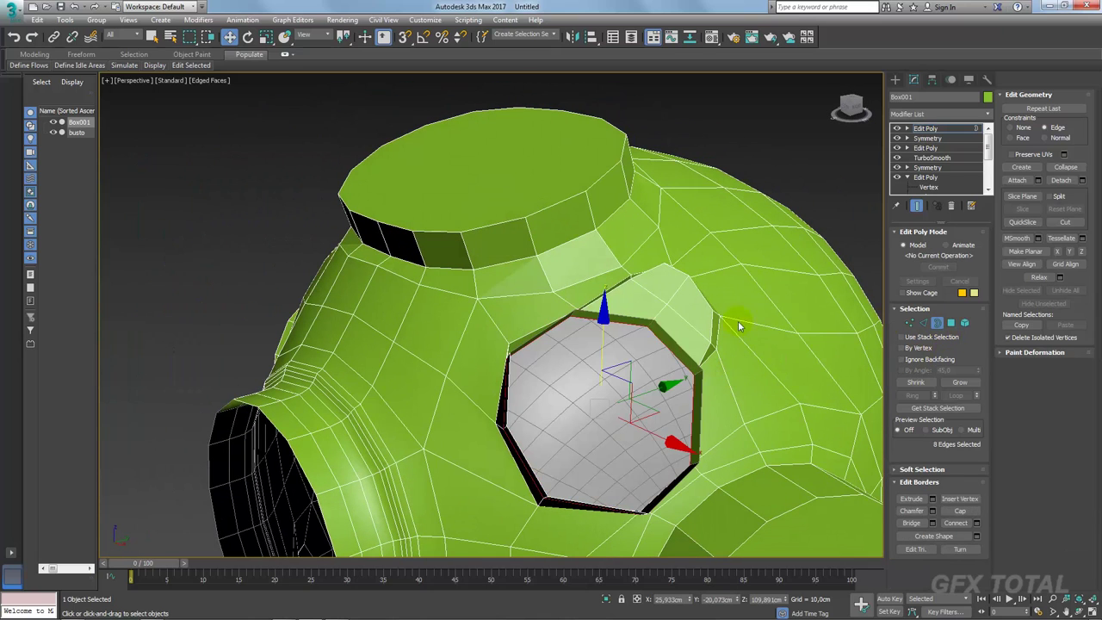
{"action": "left_click_drag", "start_coordinate": [652, 330], "coordinate": [658, 325]}
Step: Add a Spherify modifier to round the helmet and make it the active level
{"action": "left_click", "coordinate": [988, 114]}
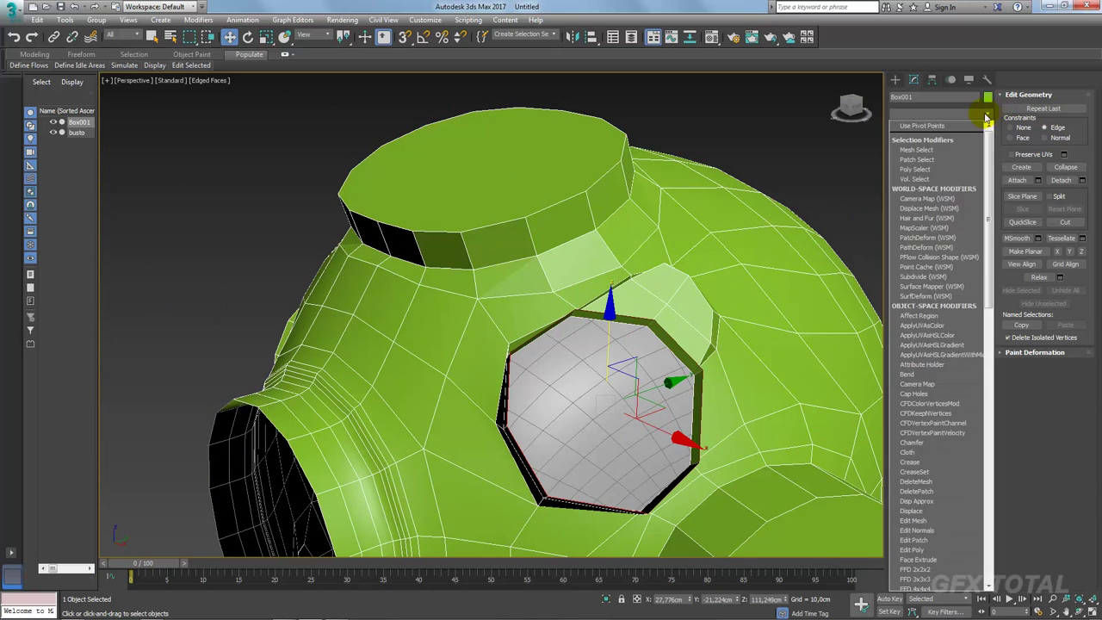
{"action": "left_click_drag", "start_coordinate": [989, 129], "coordinate": [988, 500]}
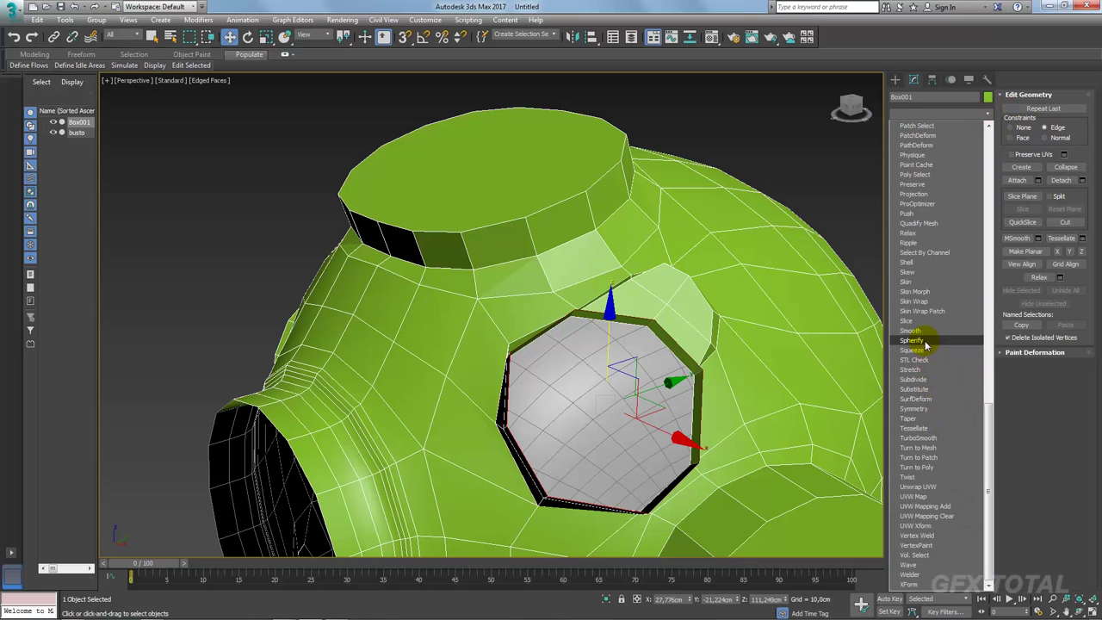
{"action": "left_click", "coordinate": [913, 340]}
{"action": "middle_click_drag", "start_coordinate": [800, 369], "coordinate": [758, 371], "text": "alt"}
{"action": "right_click", "coordinate": [598, 339]}
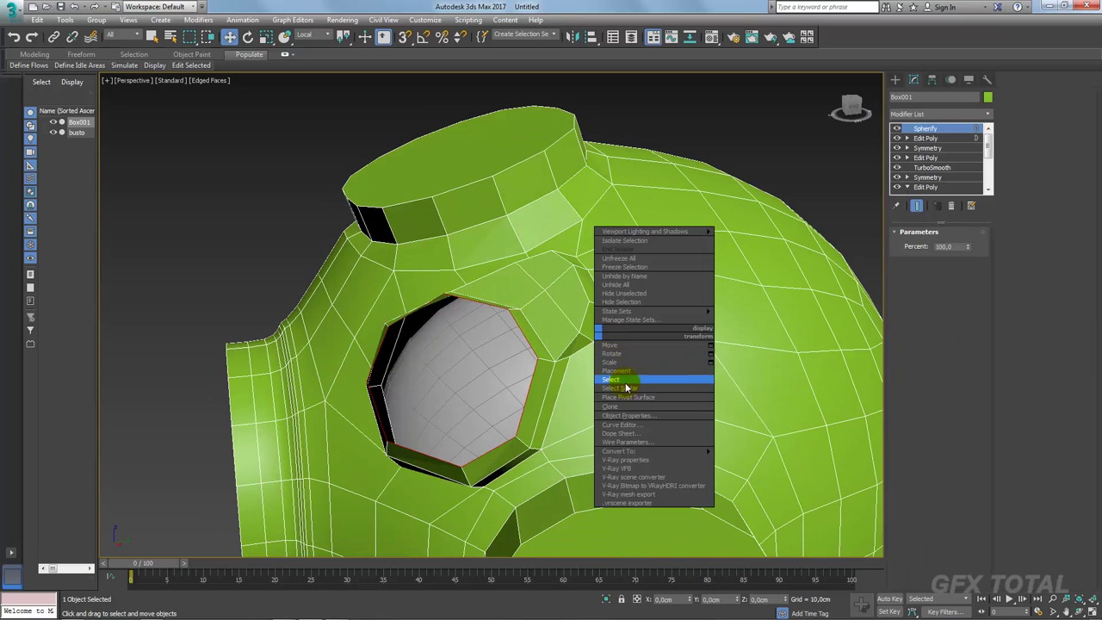
{"action": "left_click", "coordinate": [932, 129]}
Step: Add an Edit Poly modifier above Spherify and scale up the porthole's open border
{"action": "left_click", "coordinate": [989, 115]}
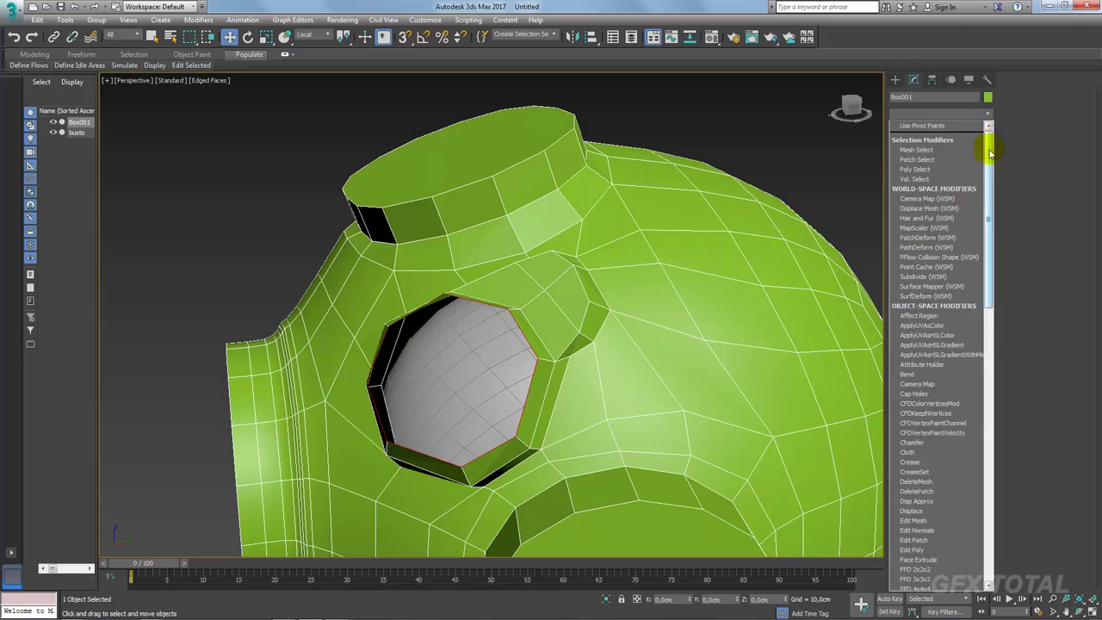
{"action": "scroll", "coordinate": [965, 307], "scroll_direction": "down", "scroll_amount": 3}
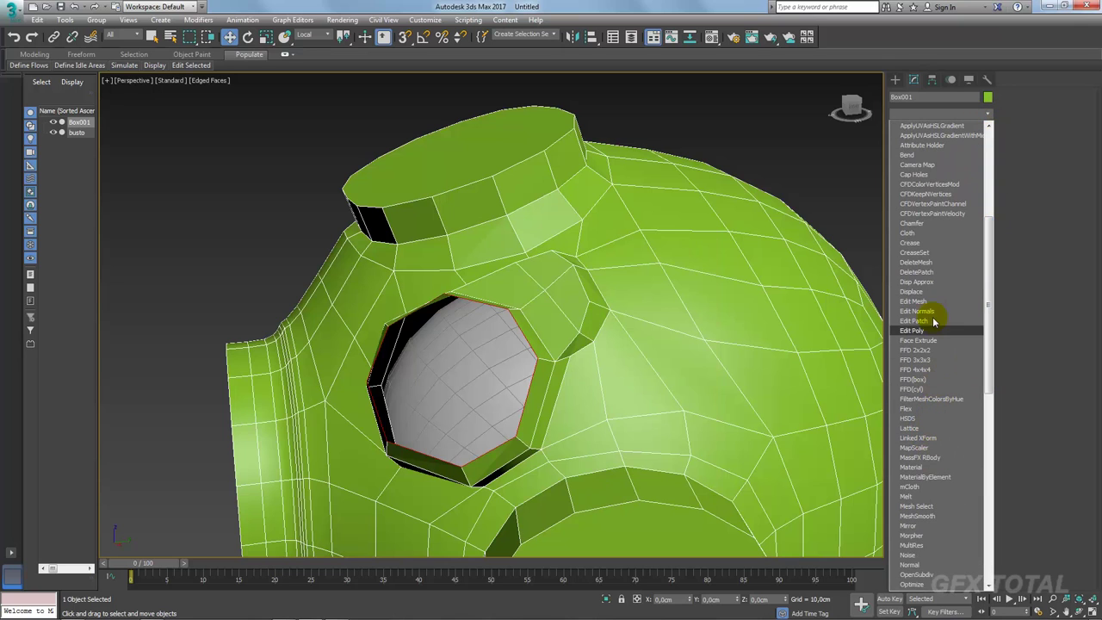
{"action": "left_click", "coordinate": [929, 331]}
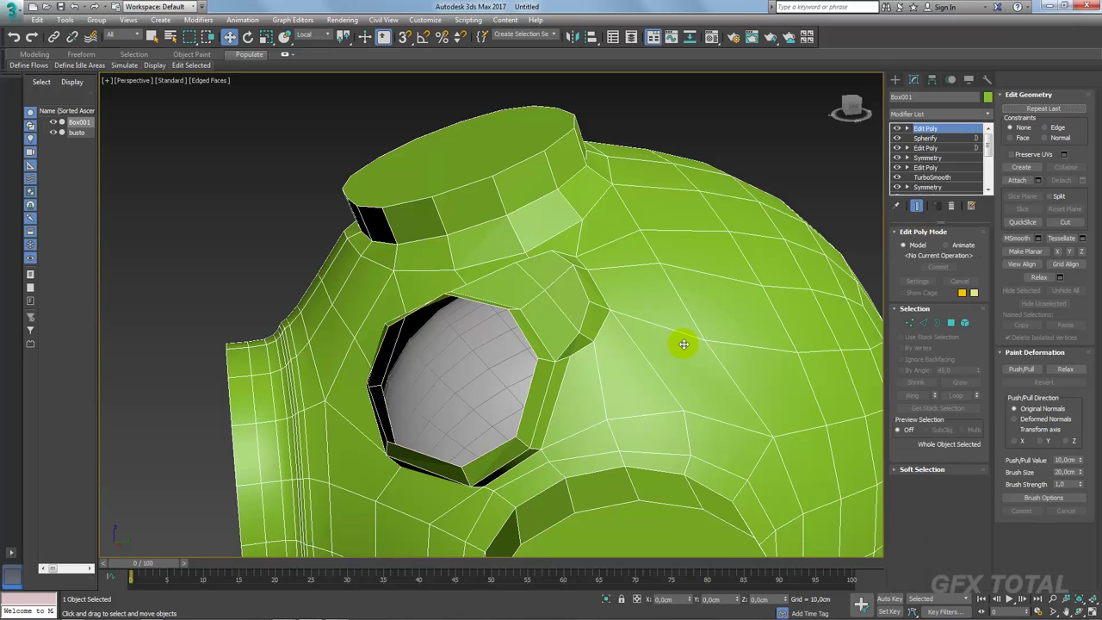
{"action": "mouse_move", "coordinate": [684, 344]}
{"action": "middle_mouse_down", "text": "alt"}
{"action": "mouse_move", "coordinate": [627, 369]}
{"action": "mouse_move", "coordinate": [613, 361]}
{"action": "middle_mouse_up", "text": "alt"}
{"action": "left_click", "coordinate": [950, 322]}
{"action": "key", "text": "r"}
{"action": "left_click_drag", "start_coordinate": [542, 432], "coordinate": [560, 402]}
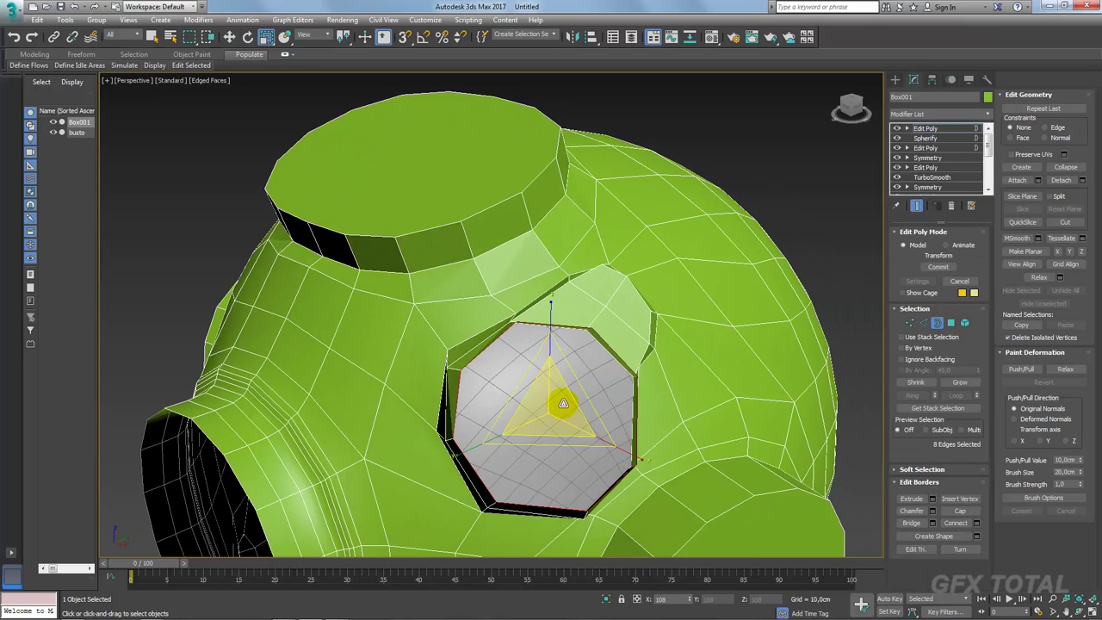
Step: Cap the porthole's open border and check the diving-helmet reference photo
{"action": "left_click", "coordinate": [961, 512]}
{"action": "middle_click_drag", "start_coordinate": [684, 274], "coordinate": [661, 289], "text": "alt"}
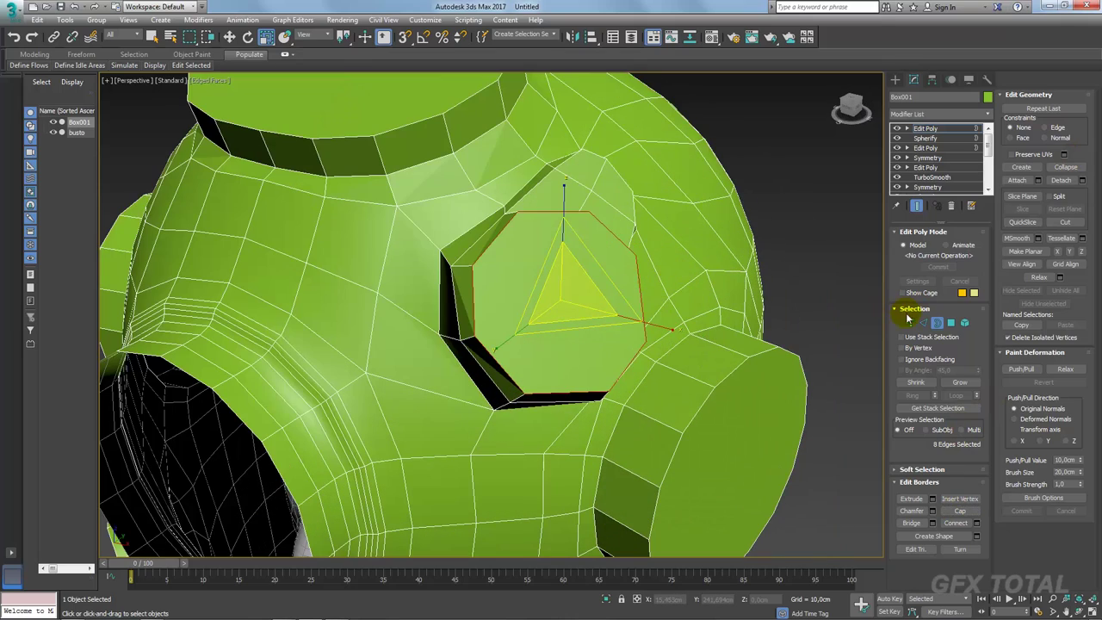
{"action": "left_click", "coordinate": [913, 326]}
{"action": "middle_click_drag", "start_coordinate": [591, 216], "coordinate": [715, 275], "text": "alt"}
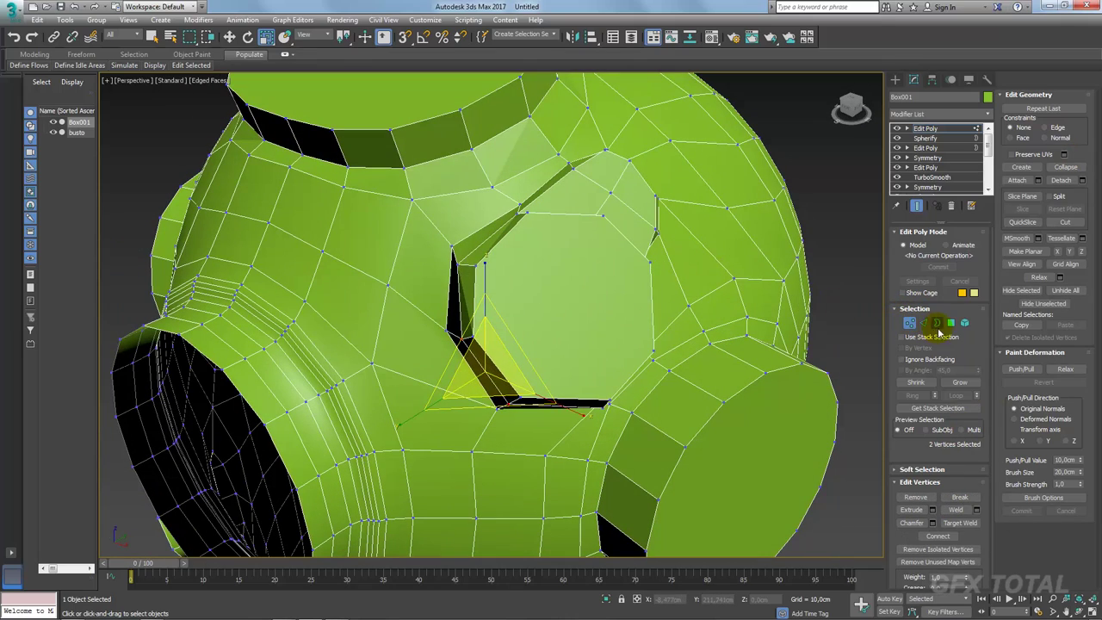
{"action": "left_click", "coordinate": [951, 323]}
{"action": "key", "text": "alt+Tab"}
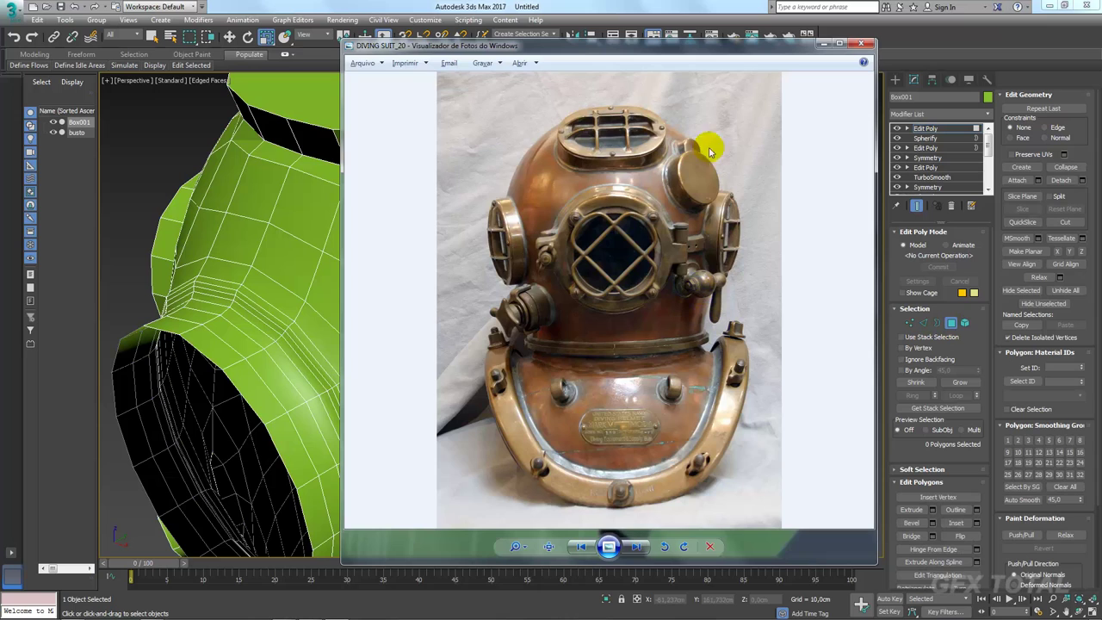
{"action": "key", "text": "alt+Tab"}
Step: Inset the octagonal cap by about 0.486 cm repeatedly, forming concentric rings
{"action": "left_click", "coordinate": [638, 287]}
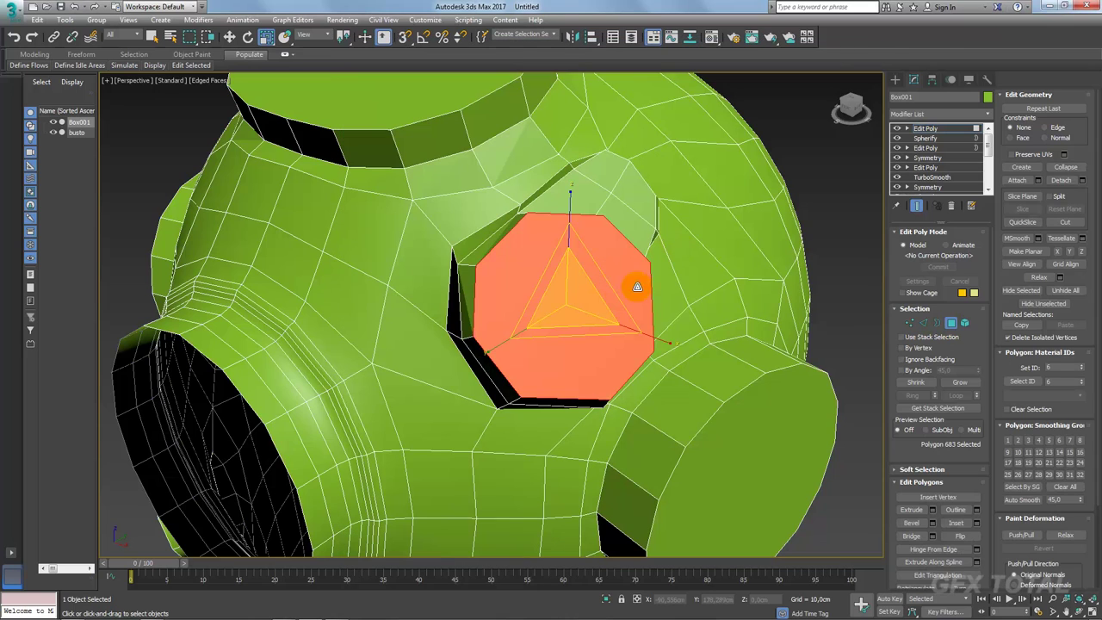
{"action": "left_click", "coordinate": [976, 522]}
{"action": "left_click_drag", "start_coordinate": [503, 338], "coordinate": [503, 337]}
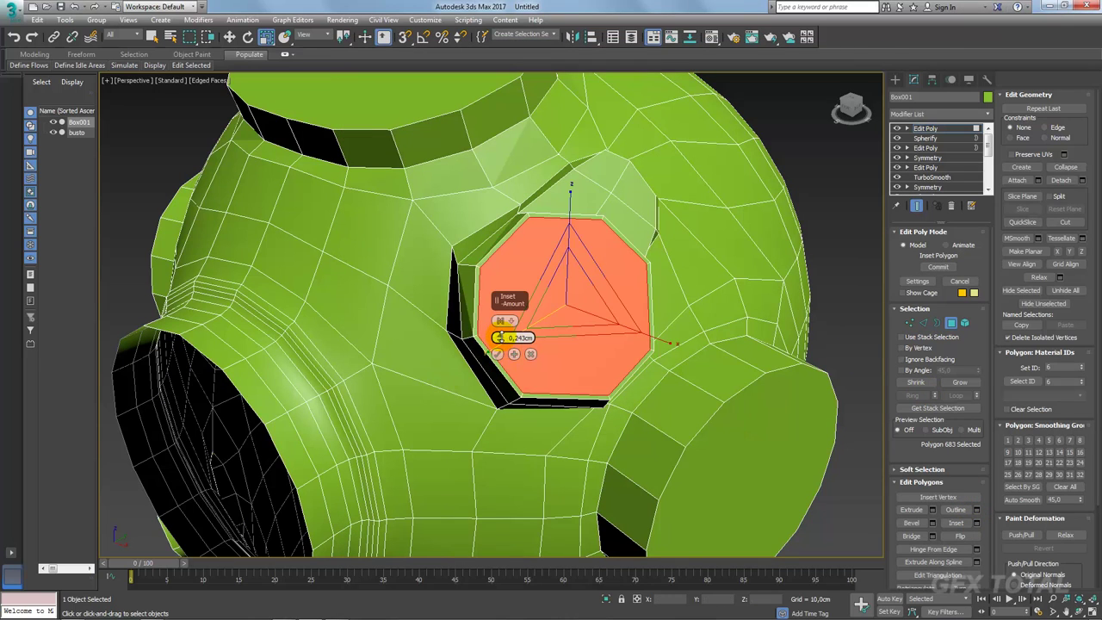
{"action": "left_click", "coordinate": [513, 354]}
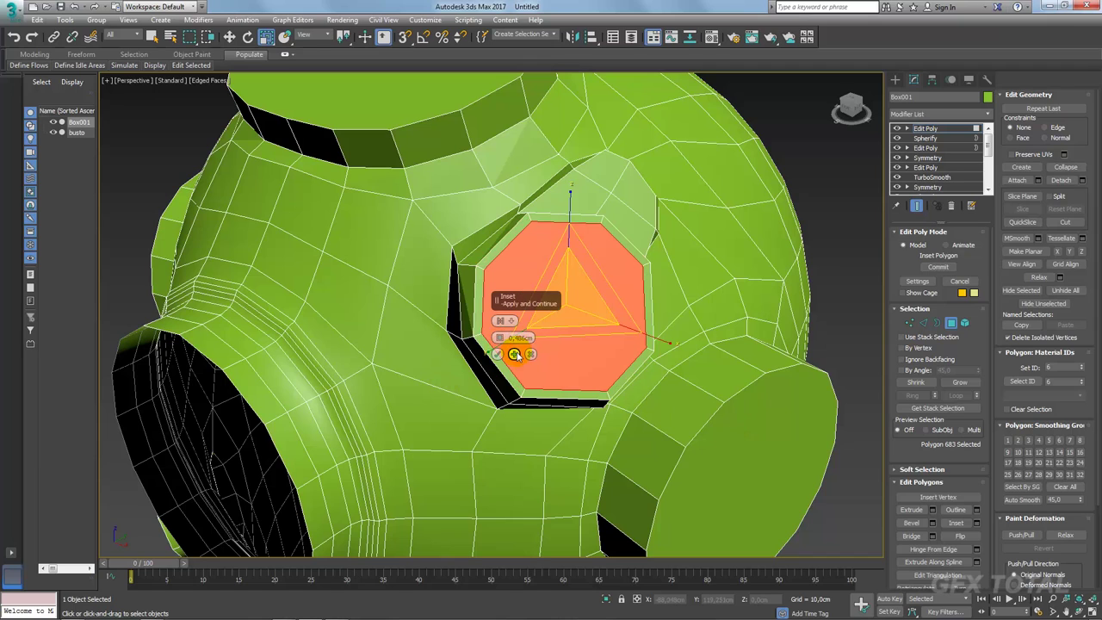
{"action": "left_click", "coordinate": [514, 354]}
{"action": "left_click", "coordinate": [514, 354]}
{"action": "left_click", "coordinate": [514, 354]}
{"action": "left_click", "coordinate": [498, 354]}
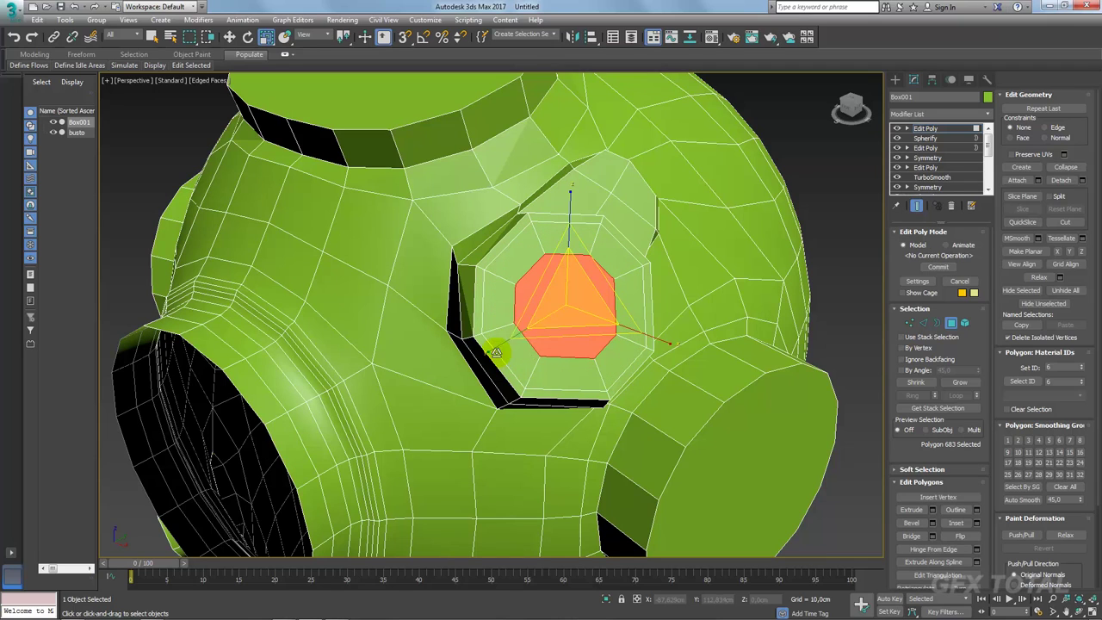
{"action": "left_click", "coordinate": [912, 323]}
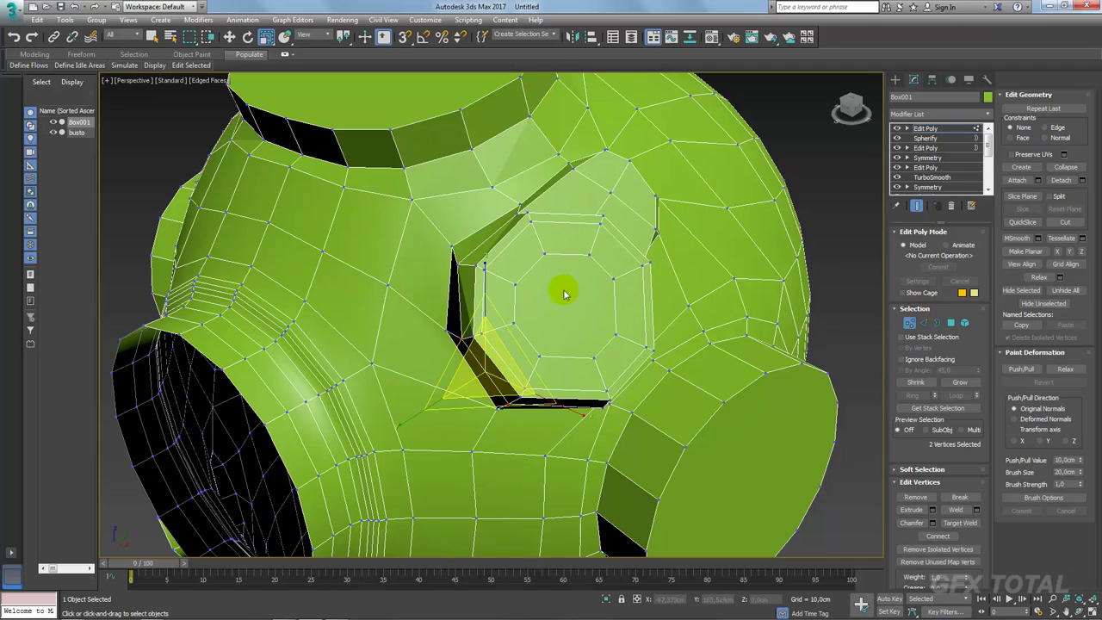
Step: Lower the selected vertices on the inset octagon
{"action": "left_click", "coordinate": [515, 285]}
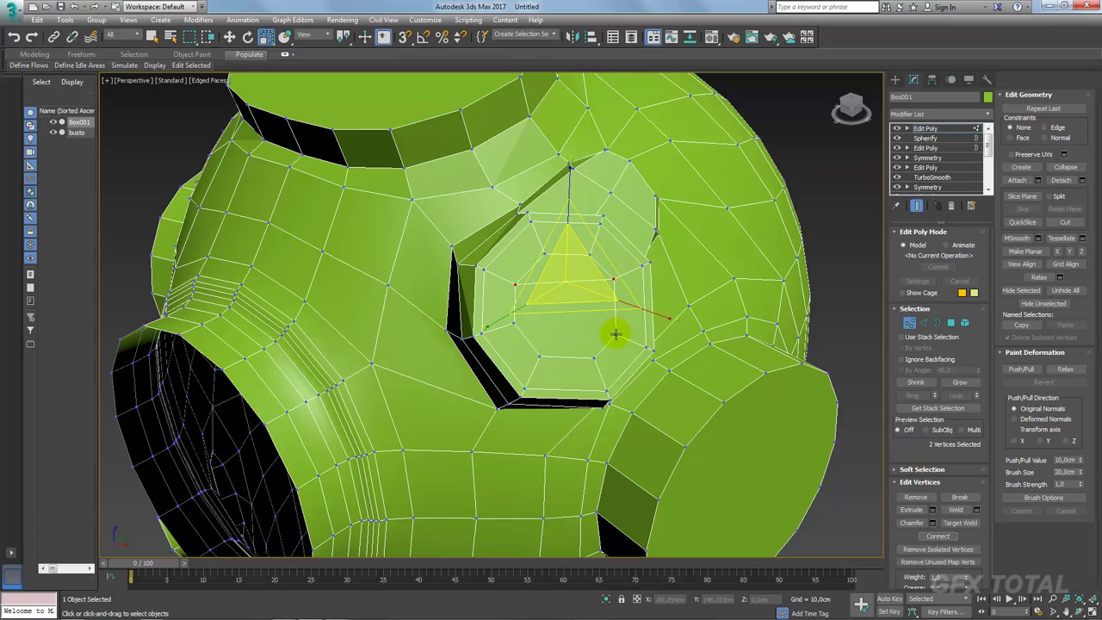
{"action": "left_click_drag", "start_coordinate": [616, 334], "coordinate": [512, 320]}
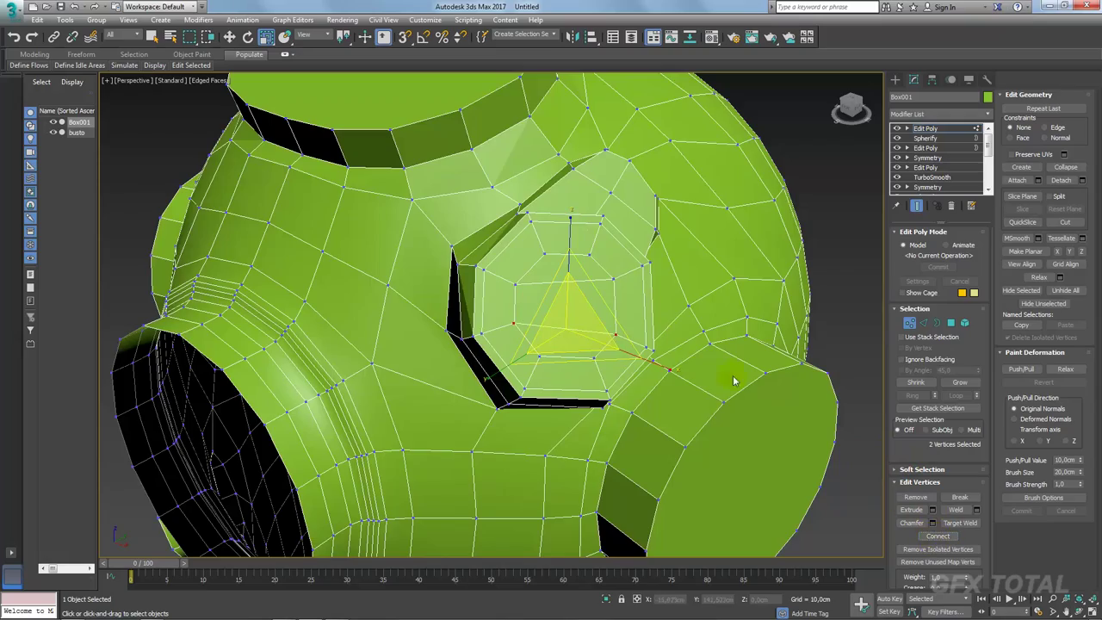
{"action": "scroll", "coordinate": [734, 381], "scroll_direction": "down", "scroll_amount": 5}
{"action": "middle_click_drag", "start_coordinate": [734, 380], "coordinate": [817, 204], "text": "alt"}
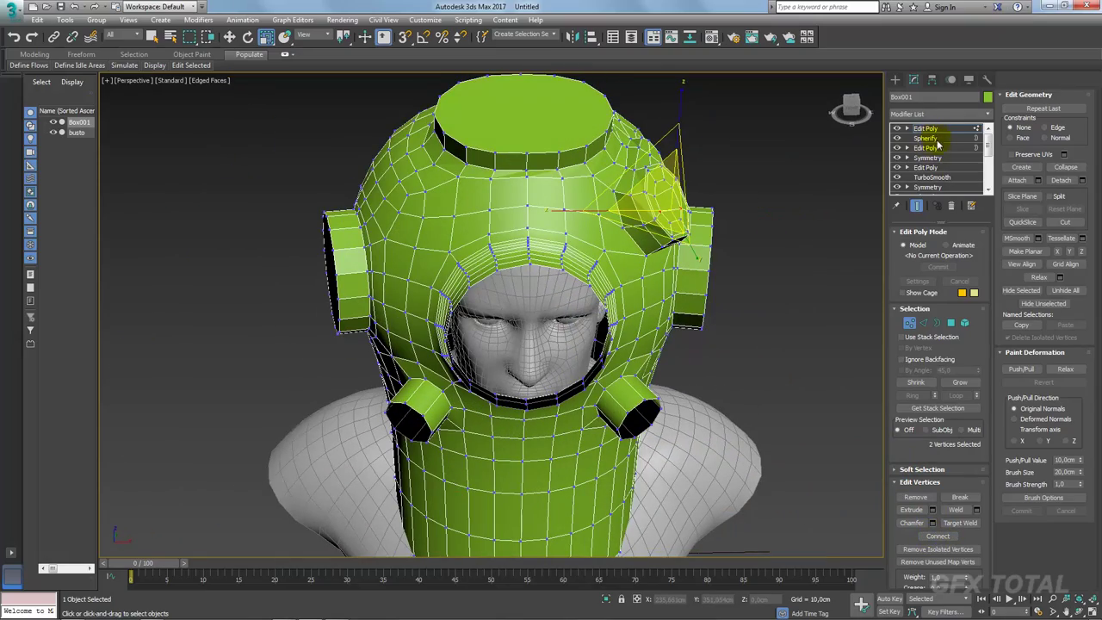
{"action": "mouse_move", "coordinate": [784, 157]}
{"action": "middle_mouse_down", "text": "alt"}
{"action": "mouse_move", "coordinate": [652, 278]}
{"action": "mouse_move", "coordinate": [617, 260]}
{"action": "mouse_move", "coordinate": [779, 333]}
{"action": "middle_mouse_up", "text": "alt"}
{"action": "scroll", "coordinate": [652, 278], "scroll_direction": "up", "scroll_amount": 4}
{"action": "scroll", "coordinate": [692, 290], "scroll_direction": "up", "scroll_amount": 3}
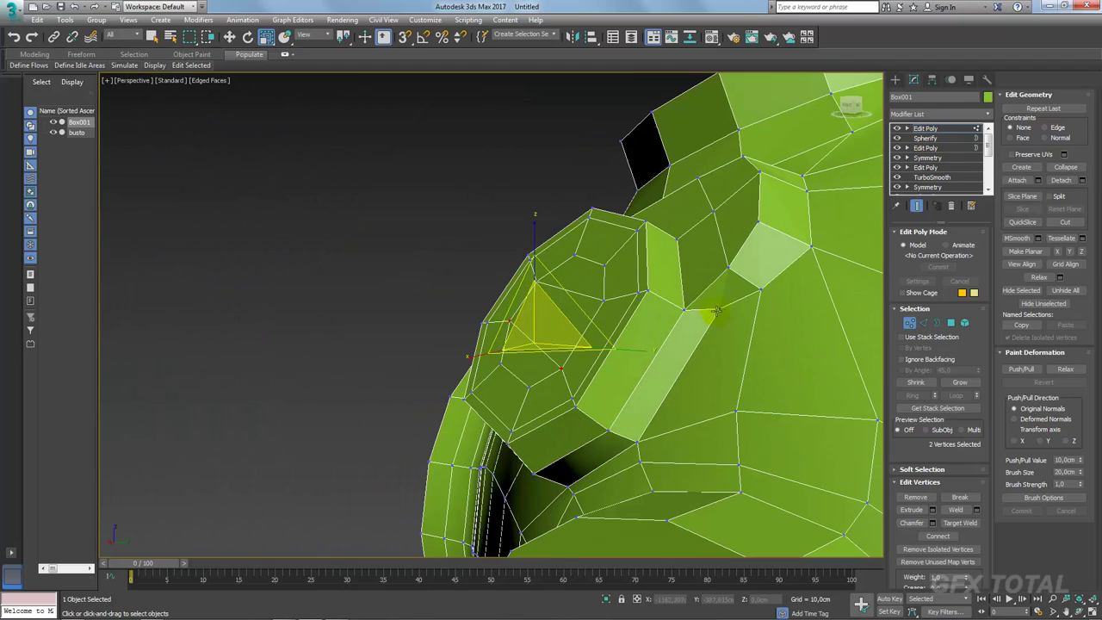
Step: Constrain moves to edges and slide the notch corner vertex to tidy the edge
{"action": "left_click", "coordinate": [1044, 128]}
{"action": "key", "text": "w"}
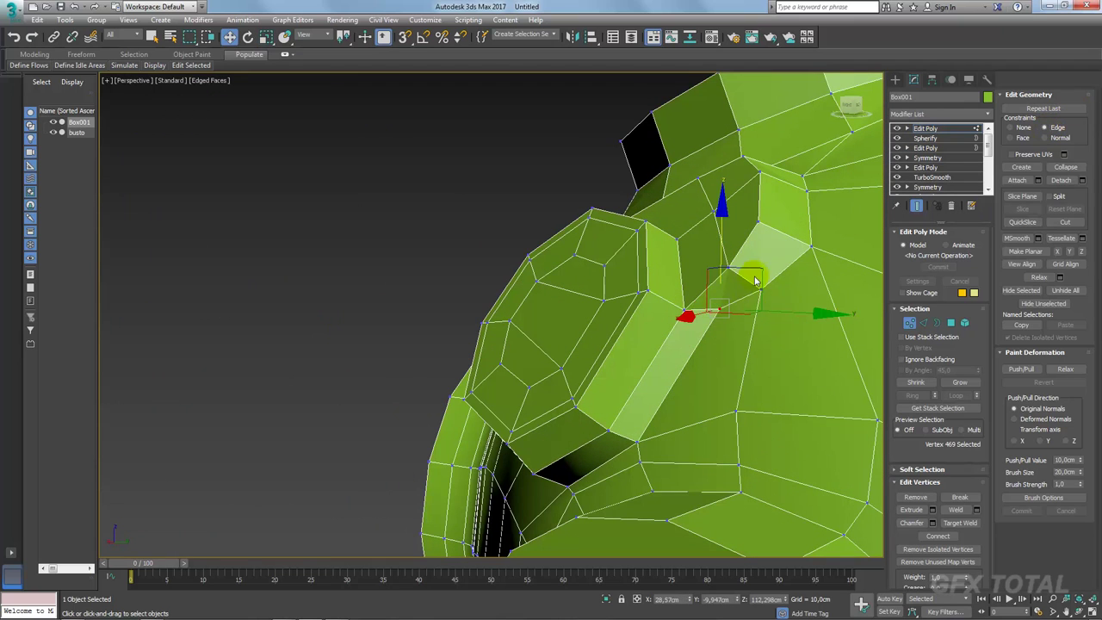
{"action": "mouse_move", "coordinate": [741, 283]}
{"action": "middle_mouse_down", "text": "alt"}
{"action": "mouse_move", "coordinate": [787, 298]}
{"action": "mouse_move", "coordinate": [774, 238]}
{"action": "mouse_move", "coordinate": [659, 411]}
{"action": "mouse_move", "coordinate": [700, 371]}
{"action": "middle_mouse_up", "text": "alt"}
{"action": "left_click", "coordinate": [663, 399]}
{"action": "left_click_drag", "start_coordinate": [699, 371], "coordinate": [620, 422]}
{"action": "middle_click_drag", "start_coordinate": [620, 422], "coordinate": [627, 433], "text": "alt"}
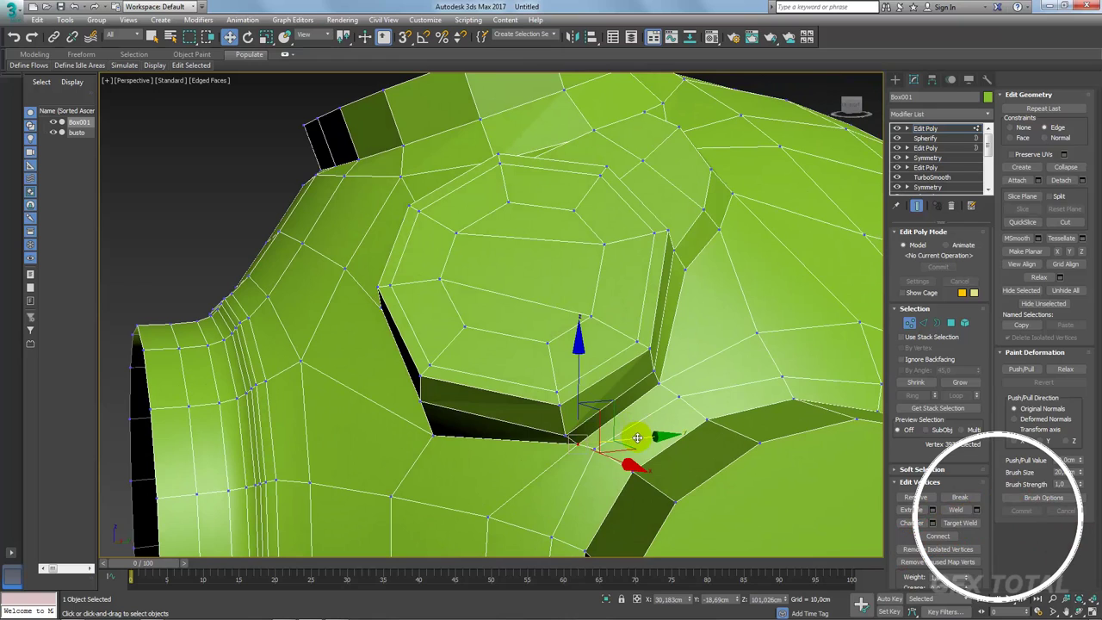
{"action": "left_click_drag", "start_coordinate": [627, 433], "coordinate": [580, 394]}
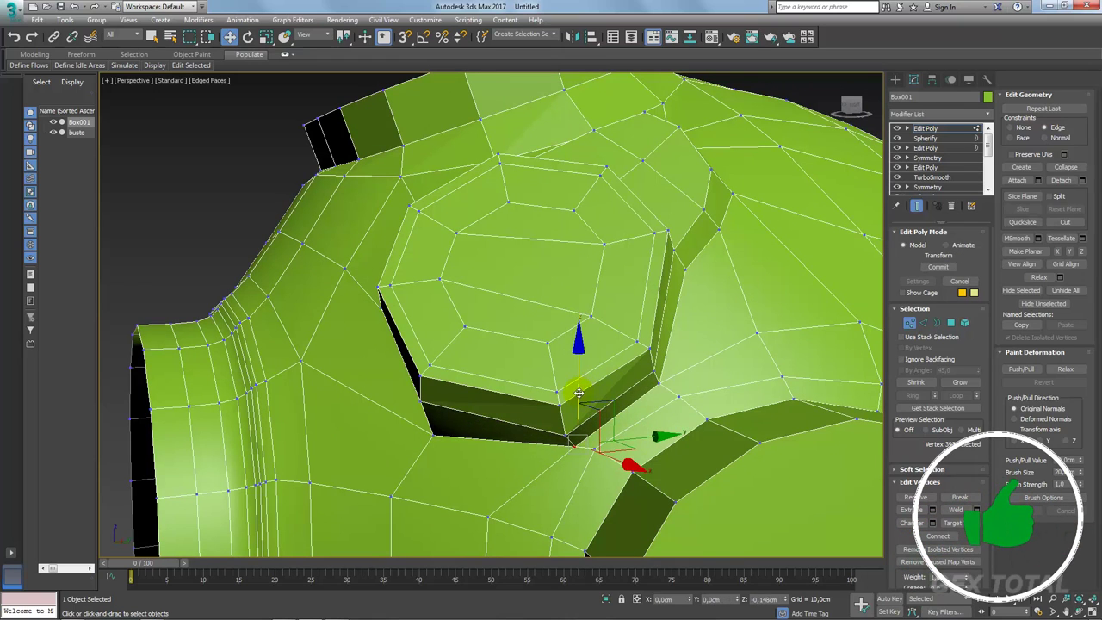
Step: Slide the vertices along the notch wall to tidy the notch
{"action": "left_click", "coordinate": [592, 452]}
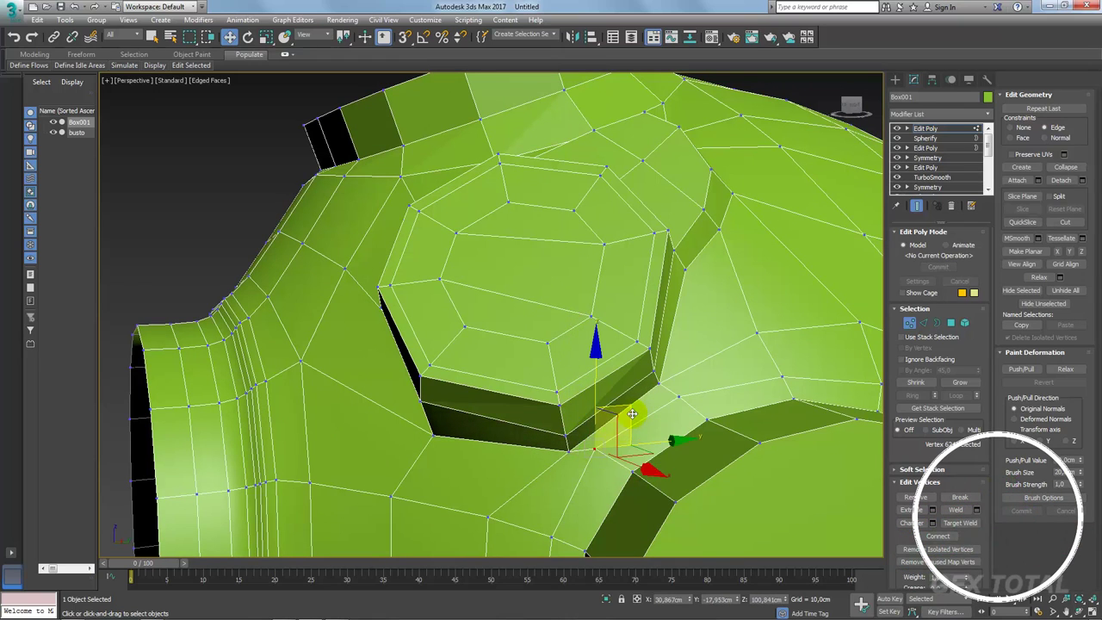
{"action": "middle_click_drag", "start_coordinate": [621, 427], "coordinate": [580, 402], "text": "alt"}
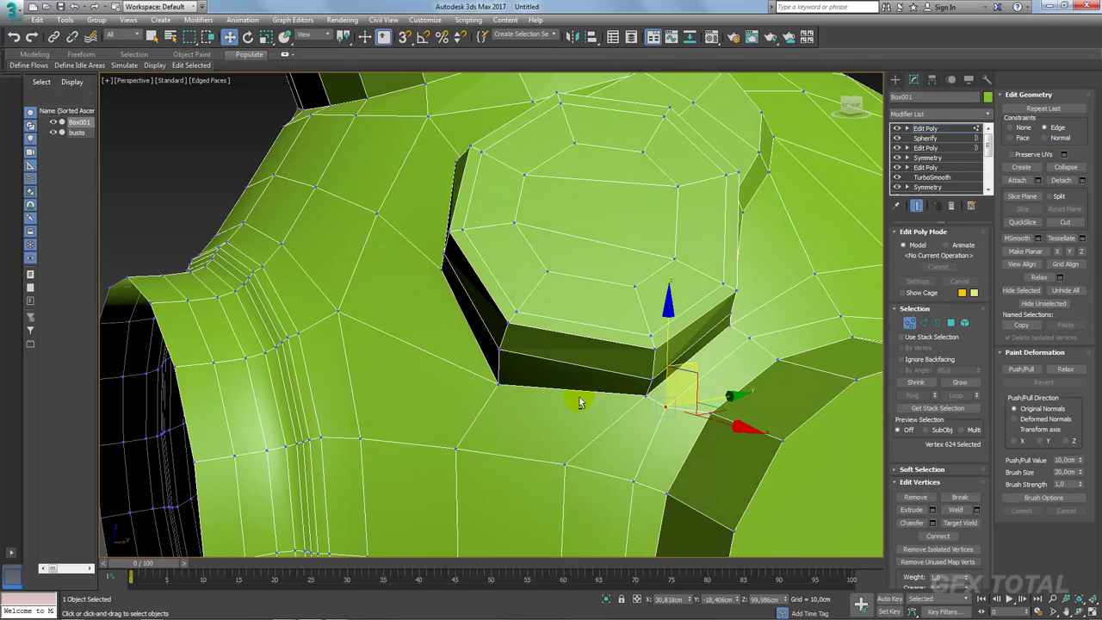
{"action": "left_click", "coordinate": [497, 386]}
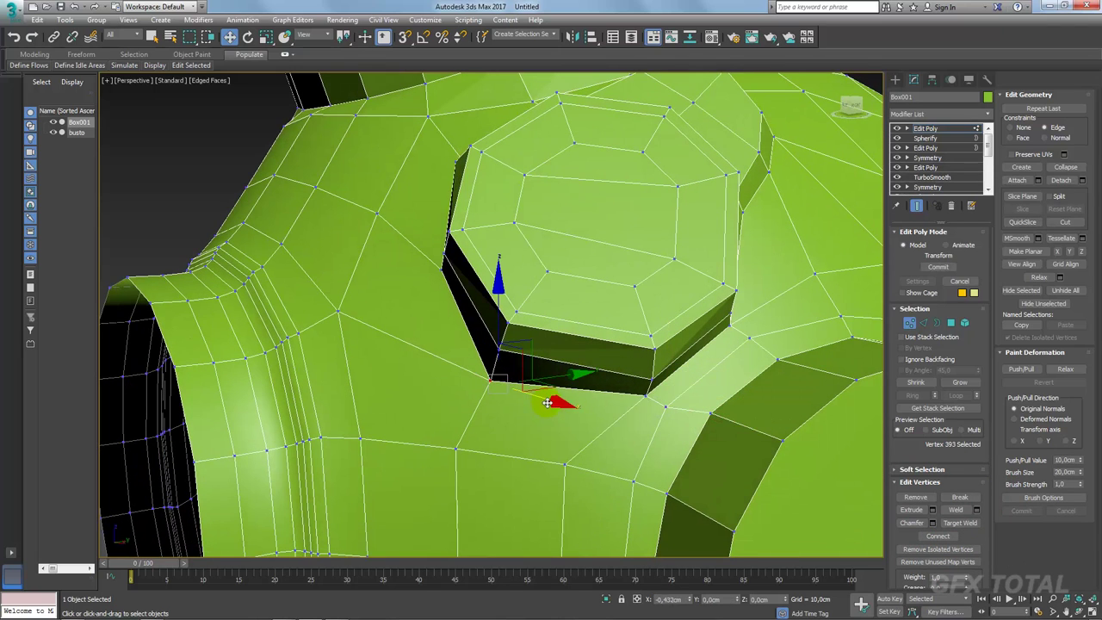
{"action": "middle_click_drag", "start_coordinate": [527, 393], "coordinate": [499, 362], "text": "alt"}
{"action": "left_click", "coordinate": [426, 265]}
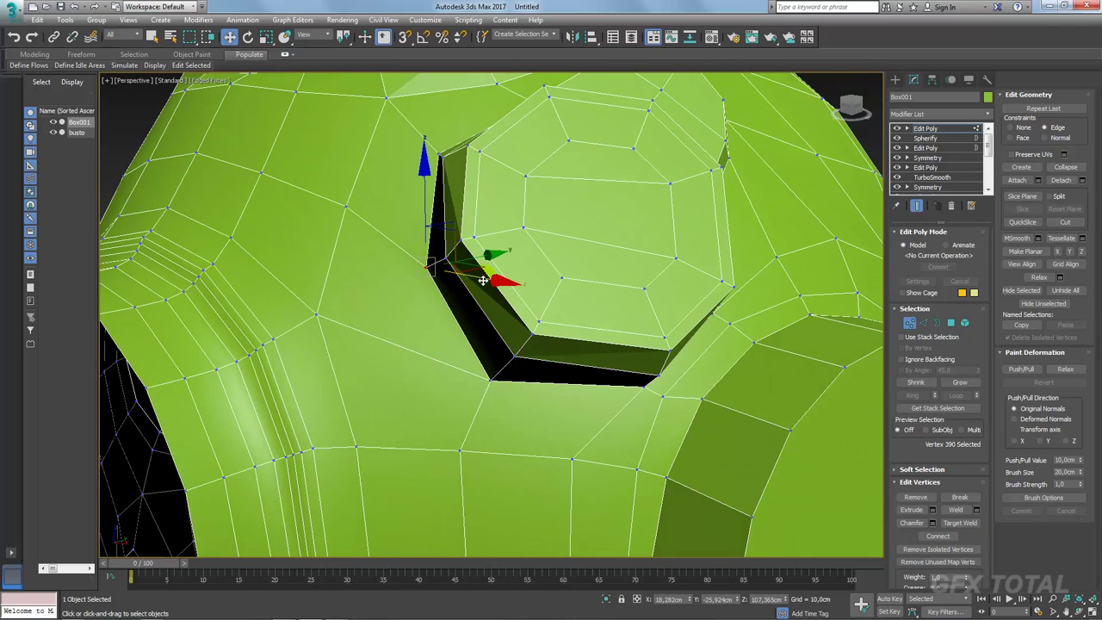
{"action": "middle_click_drag", "start_coordinate": [484, 280], "coordinate": [458, 174], "text": "alt"}
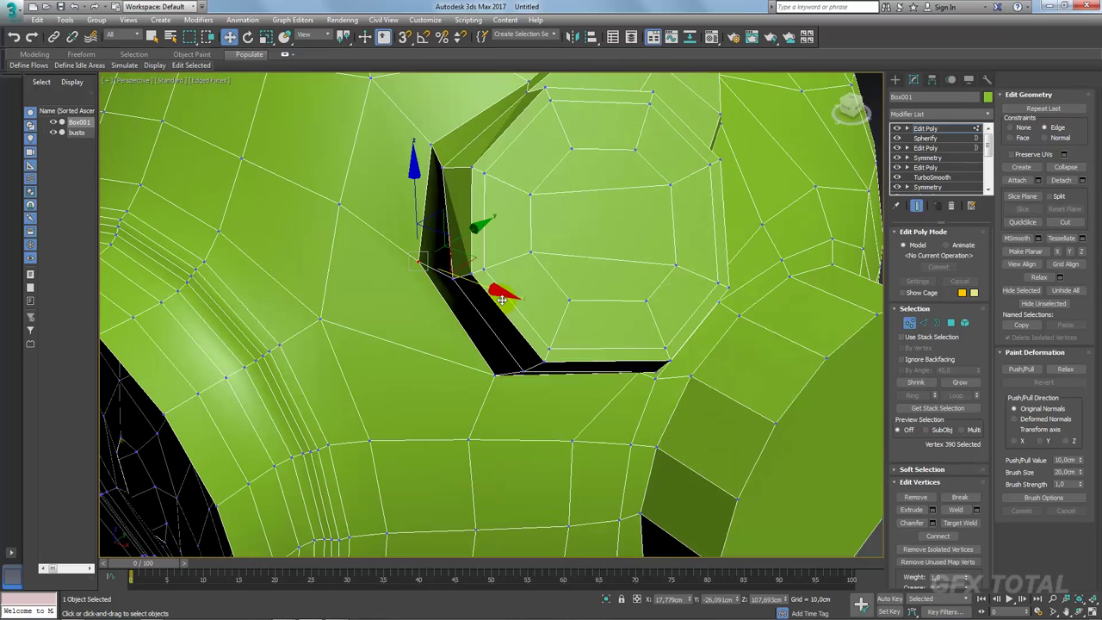
{"action": "left_click", "coordinate": [444, 168]}
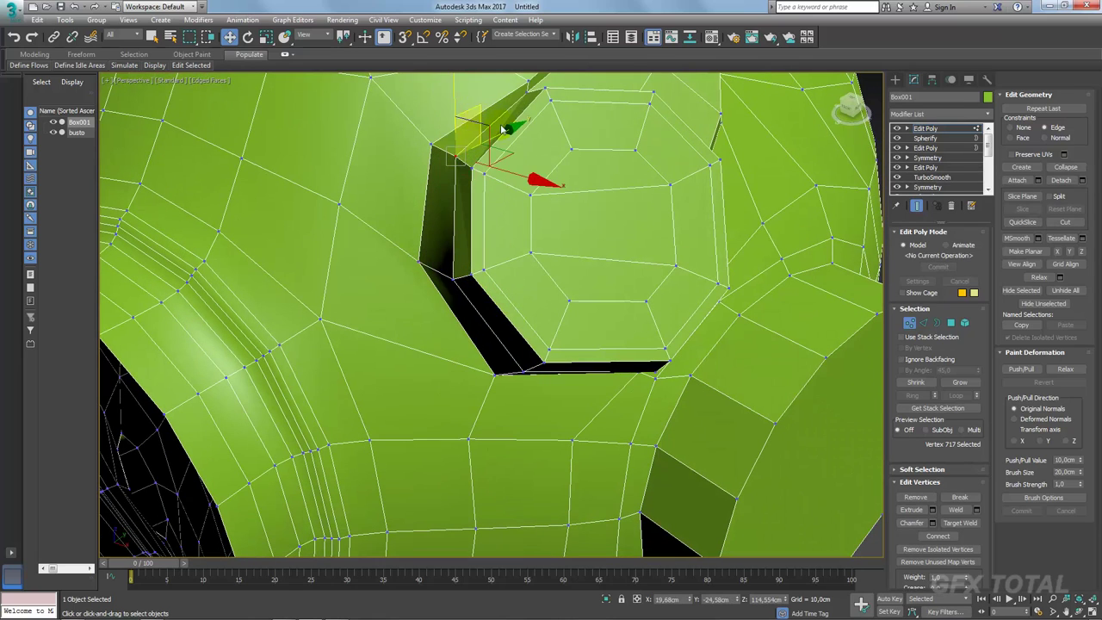
{"action": "middle_click_drag", "start_coordinate": [504, 129], "coordinate": [515, 277], "text": "alt"}
{"action": "left_click", "coordinate": [529, 238]}
{"action": "middle_click_drag", "start_coordinate": [529, 239], "coordinate": [573, 218], "text": "alt"}
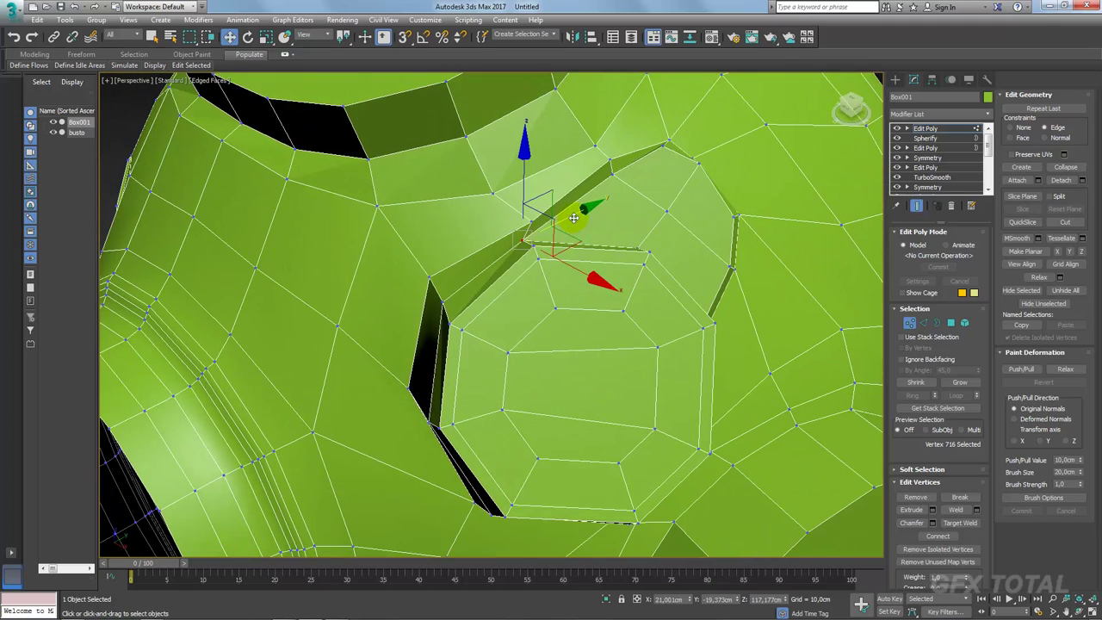
{"action": "left_click_drag", "start_coordinate": [574, 217], "coordinate": [584, 211]}
{"action": "middle_click_drag", "start_coordinate": [584, 211], "coordinate": [645, 258], "text": "alt"}
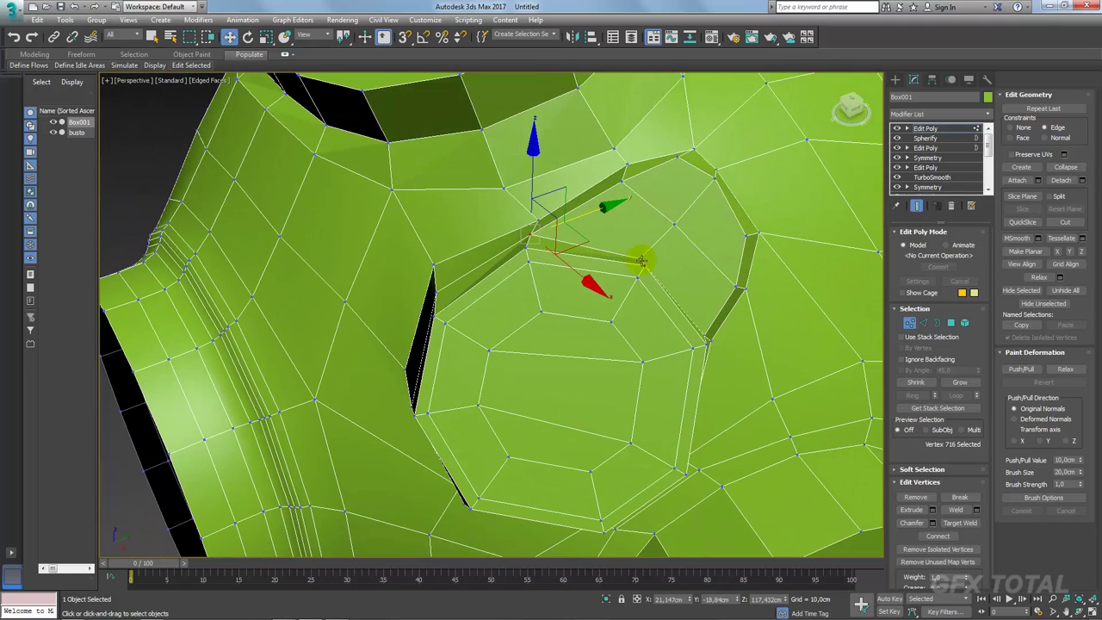
Step: Move the remaining port rim vertices so the rim sits evenly
{"action": "left_click", "coordinate": [657, 253]}
{"action": "left_click_drag", "start_coordinate": [695, 242], "coordinate": [696, 245]}
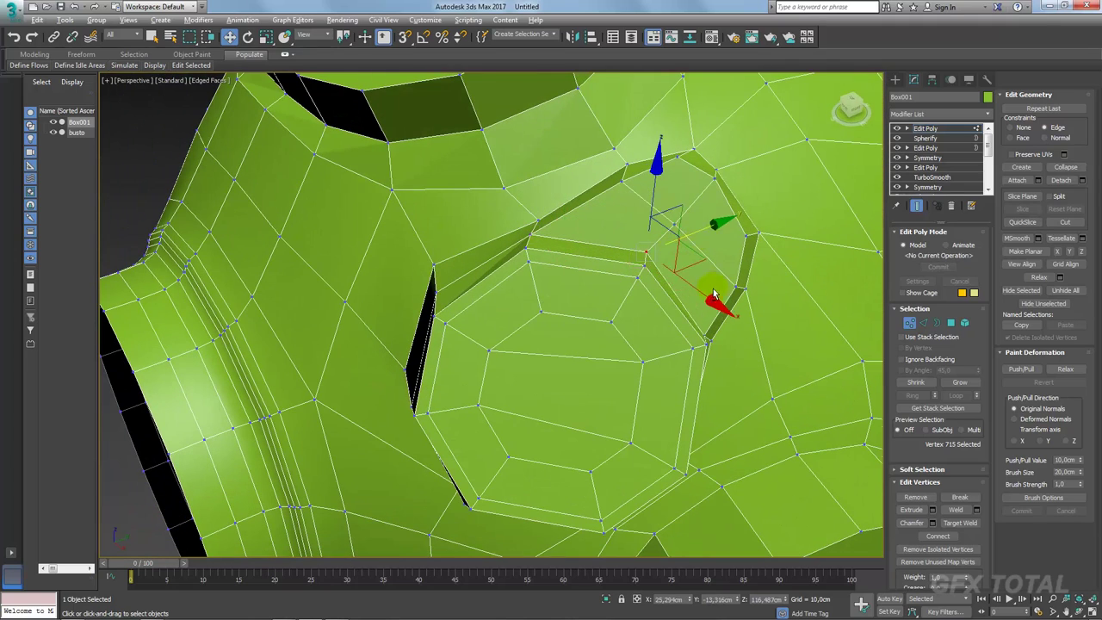
{"action": "middle_click_drag", "start_coordinate": [696, 245], "coordinate": [702, 349], "text": "alt"}
{"action": "left_click", "coordinate": [708, 350]}
{"action": "left_click_drag", "start_coordinate": [753, 341], "coordinate": [694, 298]}
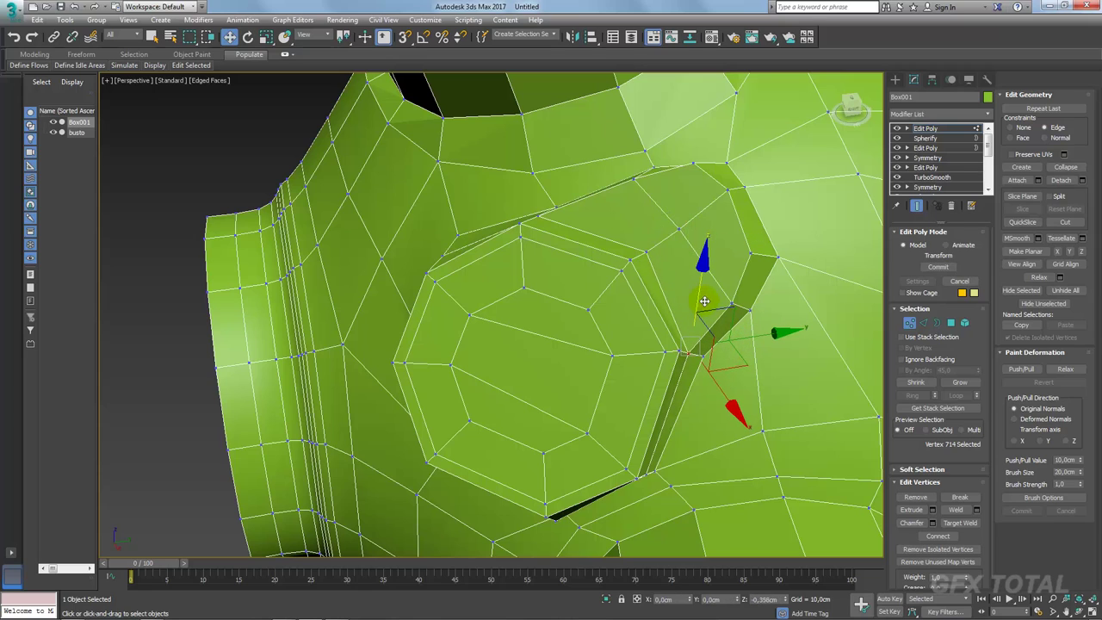
{"action": "scroll", "coordinate": [709, 299], "scroll_direction": "down", "scroll_amount": 5}
{"action": "middle_click_drag", "start_coordinate": [652, 302], "coordinate": [655, 344], "text": "alt"}
Step: Inset the large side cylinder's end cap with a thin rim
{"action": "scroll", "coordinate": [655, 345], "scroll_direction": "down", "scroll_amount": 2}
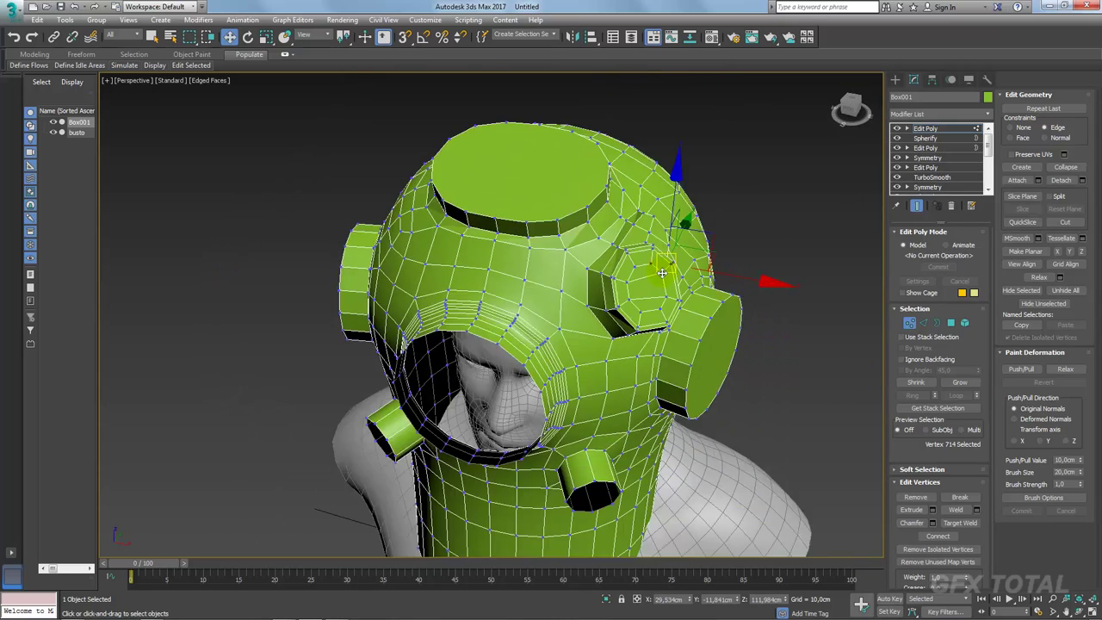
{"action": "mouse_move", "coordinate": [664, 253]}
{"action": "middle_mouse_down", "text": "alt"}
{"action": "mouse_move", "coordinate": [706, 270]}
{"action": "mouse_move", "coordinate": [922, 159]}
{"action": "middle_mouse_up", "text": "alt"}
{"action": "left_click", "coordinate": [929, 131]}
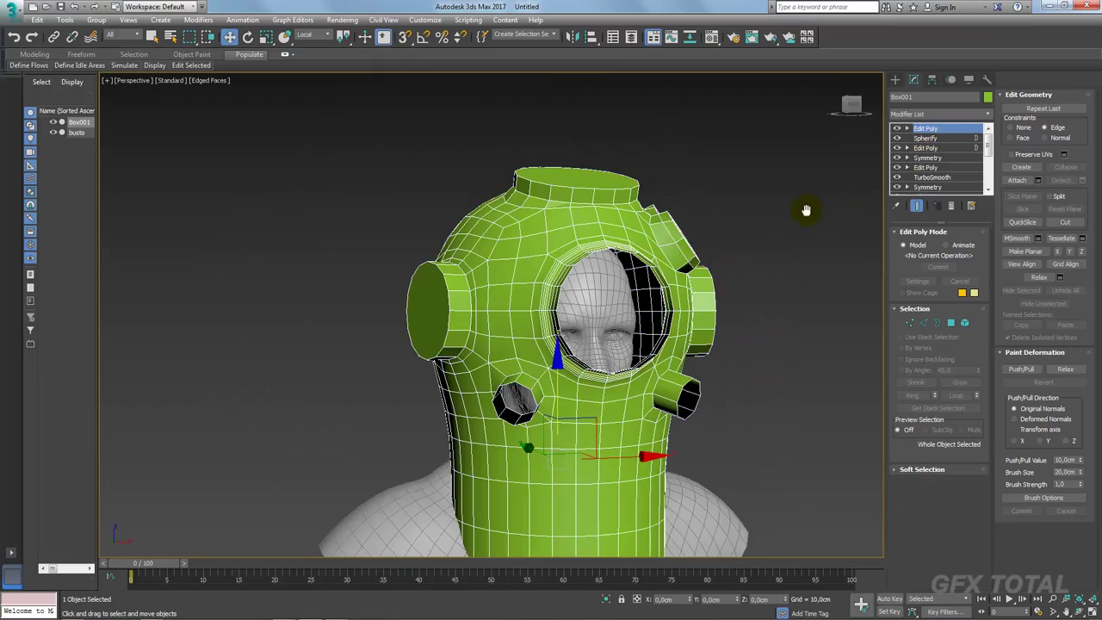
{"action": "scroll", "coordinate": [802, 212], "scroll_direction": "down", "scroll_amount": 3}
{"action": "mouse_move", "coordinate": [802, 212]}
{"action": "middle_mouse_down", "text": "alt"}
{"action": "mouse_move", "coordinate": [733, 256]}
{"action": "mouse_move", "coordinate": [652, 262]}
{"action": "mouse_move", "coordinate": [721, 279]}
{"action": "mouse_move", "coordinate": [681, 224]}
{"action": "mouse_move", "coordinate": [640, 272]}
{"action": "middle_mouse_up", "text": "alt"}
{"action": "scroll", "coordinate": [671, 213], "scroll_direction": "up", "scroll_amount": 5}
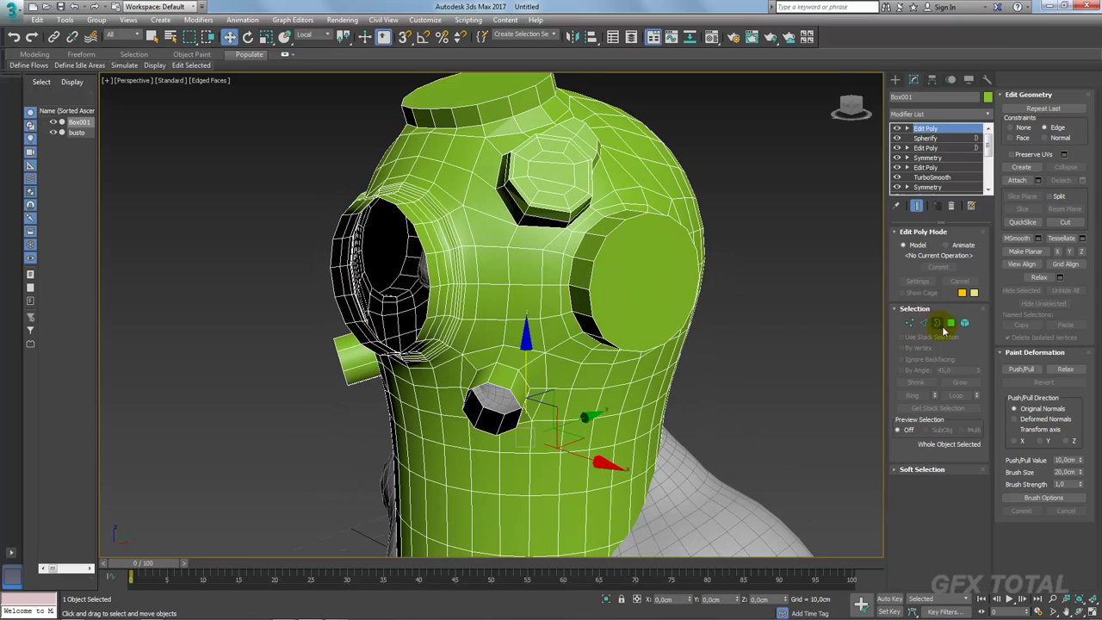
{"action": "left_click", "coordinate": [951, 323]}
{"action": "left_click", "coordinate": [677, 293]}
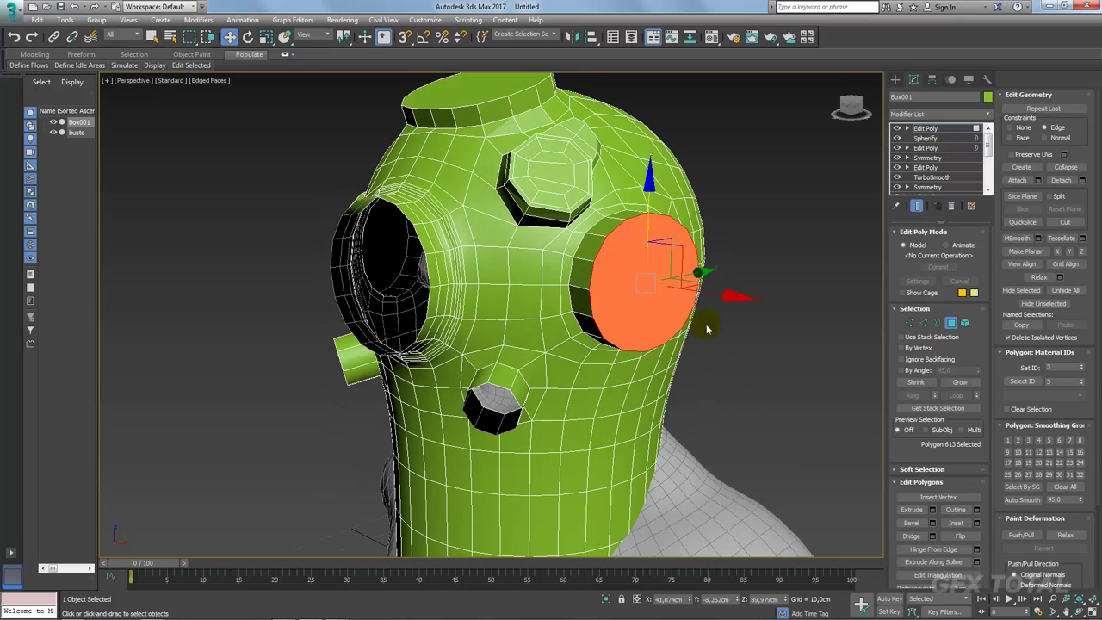
{"action": "left_click", "coordinate": [977, 524]}
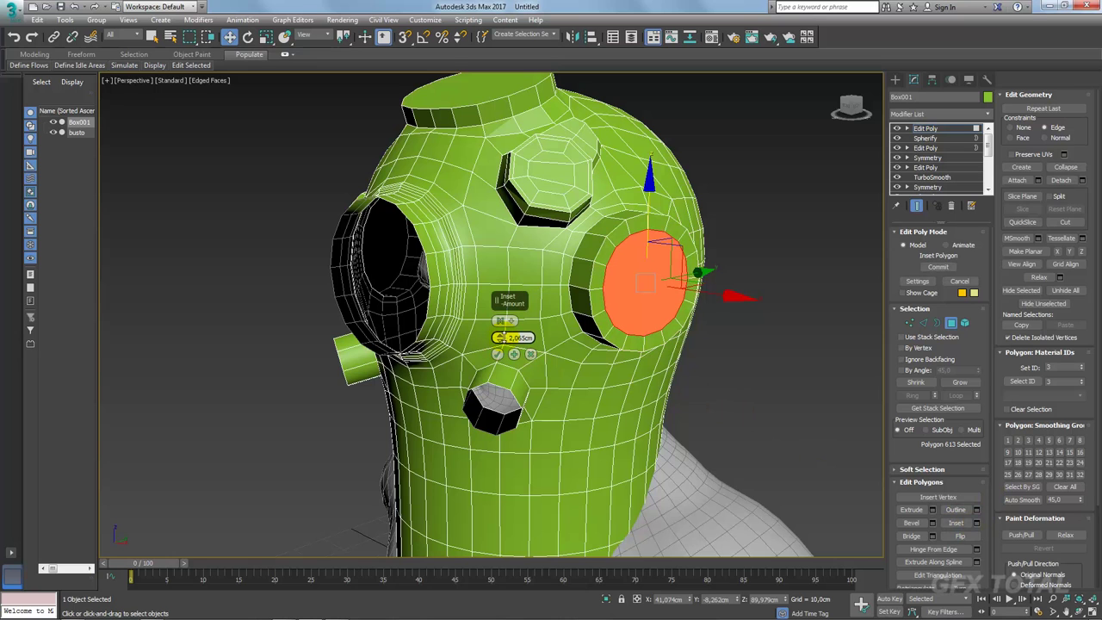
{"action": "left_click_drag", "start_coordinate": [499, 337], "coordinate": [500, 339]}
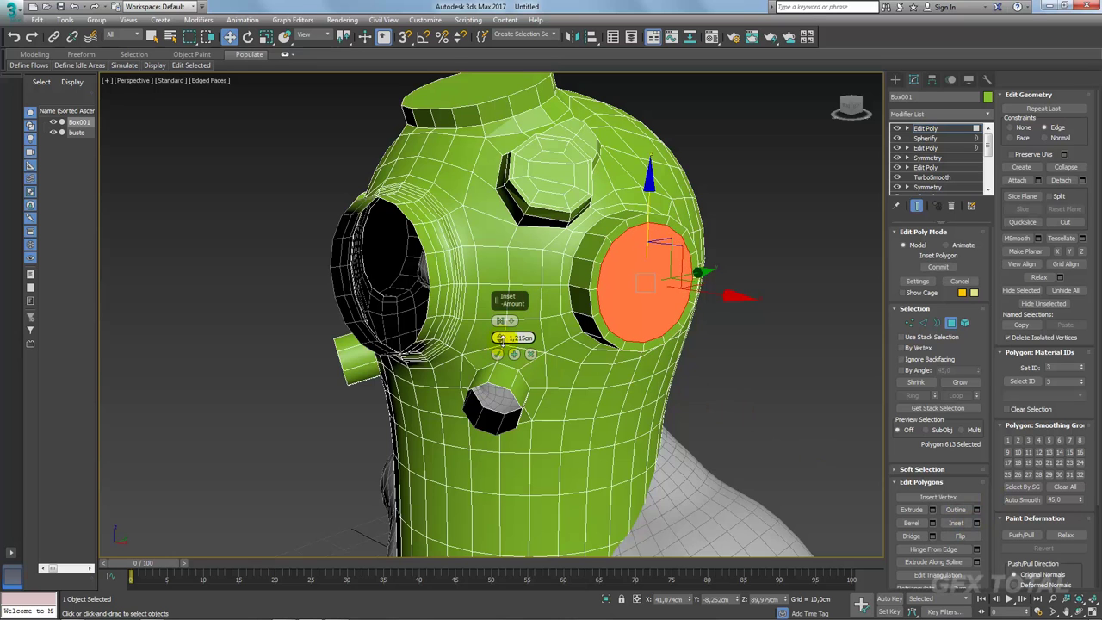
{"action": "left_click", "coordinate": [497, 354]}
Step: Inset the left cylinder's cap as well and delete both caps to open the tubes
{"action": "middle_click_drag", "start_coordinate": [522, 355], "coordinate": [607, 345], "text": "alt"}
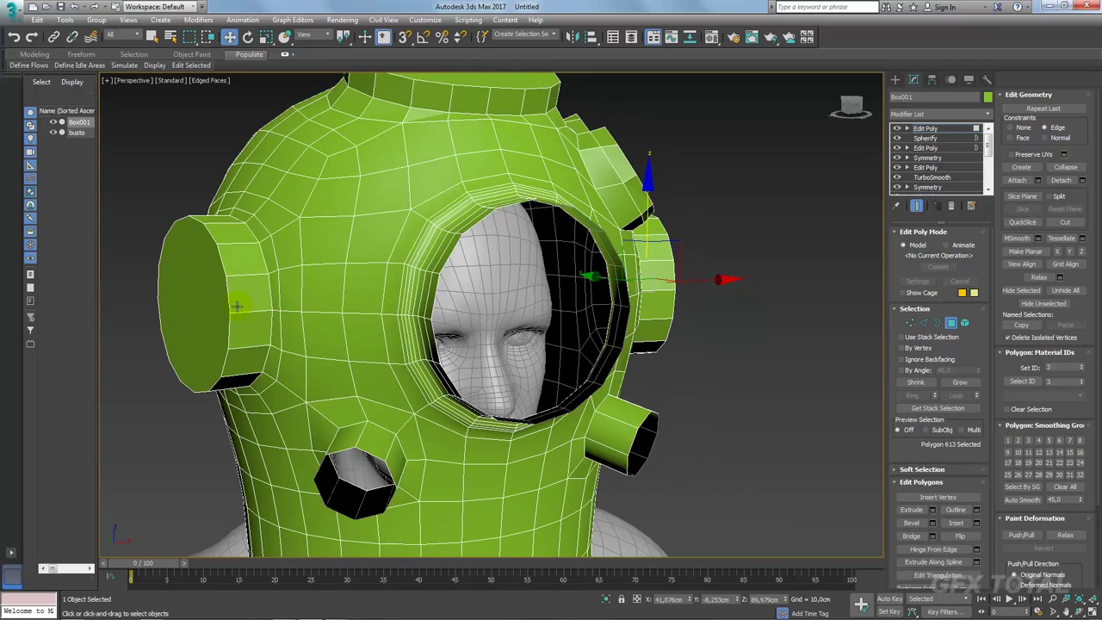
{"action": "middle_click_drag", "start_coordinate": [258, 305], "coordinate": [315, 329], "text": "alt"}
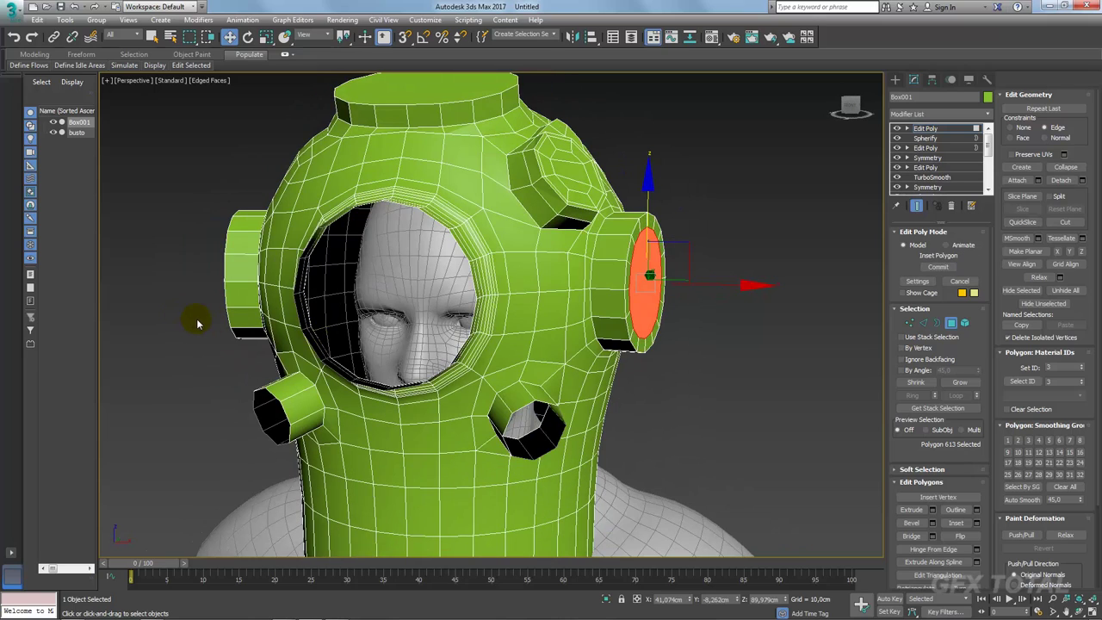
{"action": "mouse_move", "coordinate": [197, 324]}
{"action": "middle_mouse_down", "text": "alt"}
{"action": "mouse_move", "coordinate": [190, 299]}
{"action": "mouse_move", "coordinate": [207, 310]}
{"action": "middle_mouse_up", "text": "alt"}
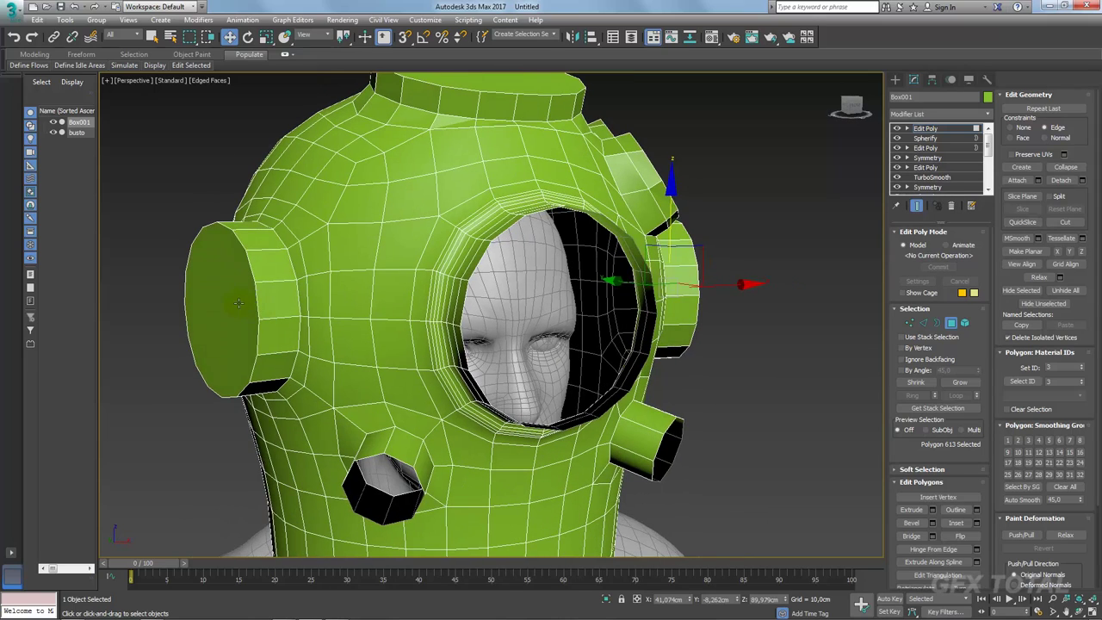
{"action": "left_click", "coordinate": [220, 328], "text": "ctrl"}
{"action": "left_click", "coordinate": [976, 523]}
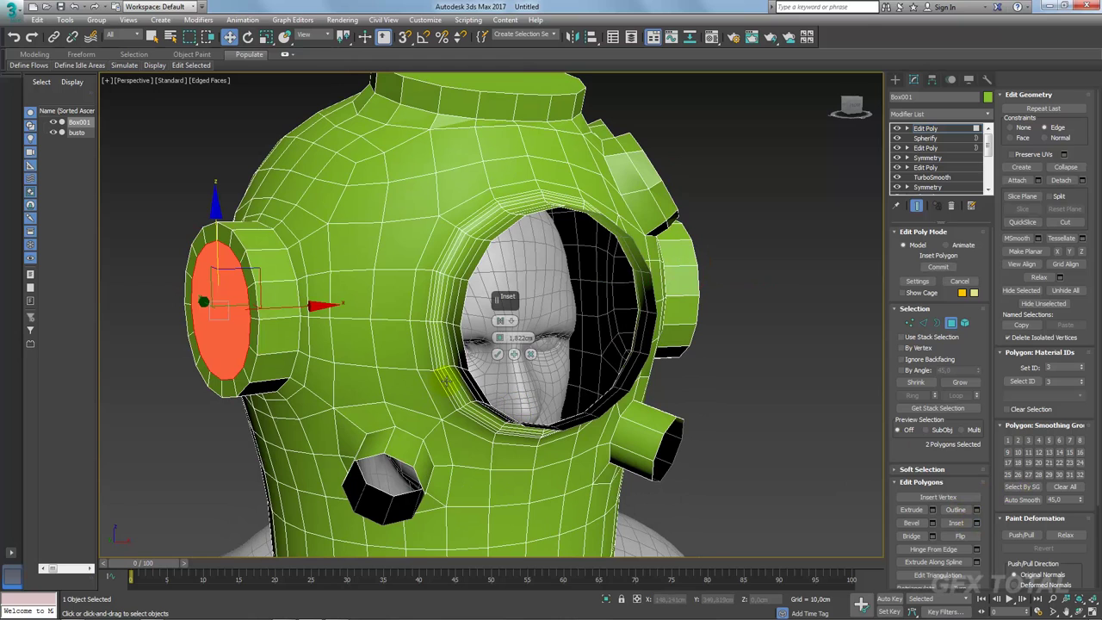
{"action": "left_click", "coordinate": [497, 355]}
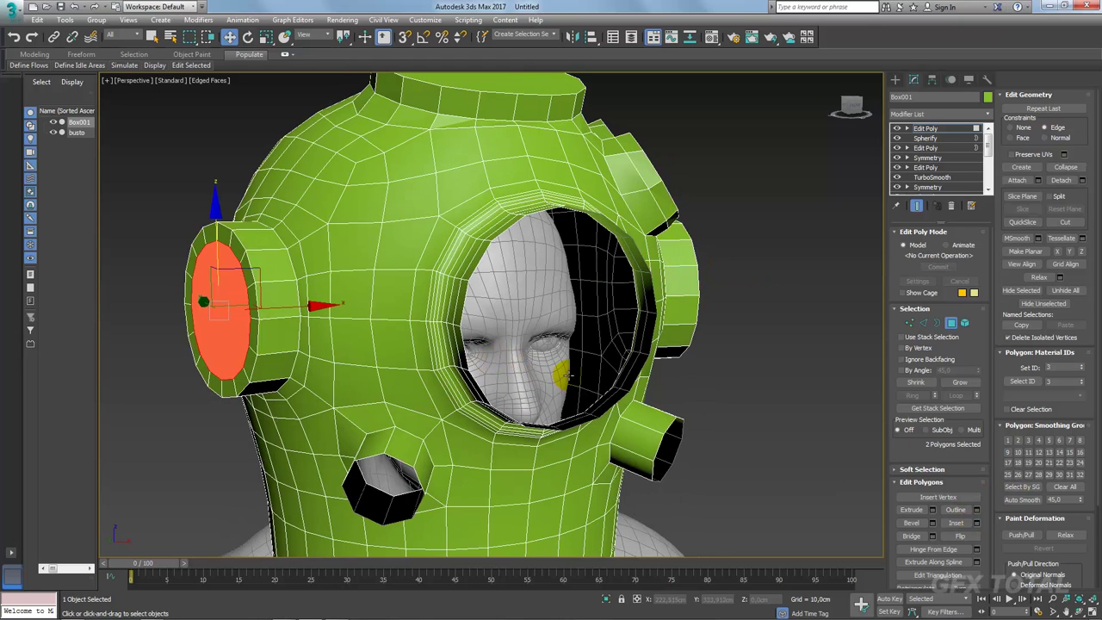
{"action": "key", "text": "Delete"}
{"action": "mouse_move", "coordinate": [560, 375]}
{"action": "middle_mouse_down", "text": "alt"}
{"action": "mouse_move", "coordinate": [628, 327]}
{"action": "mouse_move", "coordinate": [680, 318]}
{"action": "middle_mouse_up", "text": "alt"}
Step: Cap the open borders, then inset the port and side tube faces 0.972cm and delete them
{"action": "left_click", "coordinate": [937, 323]}
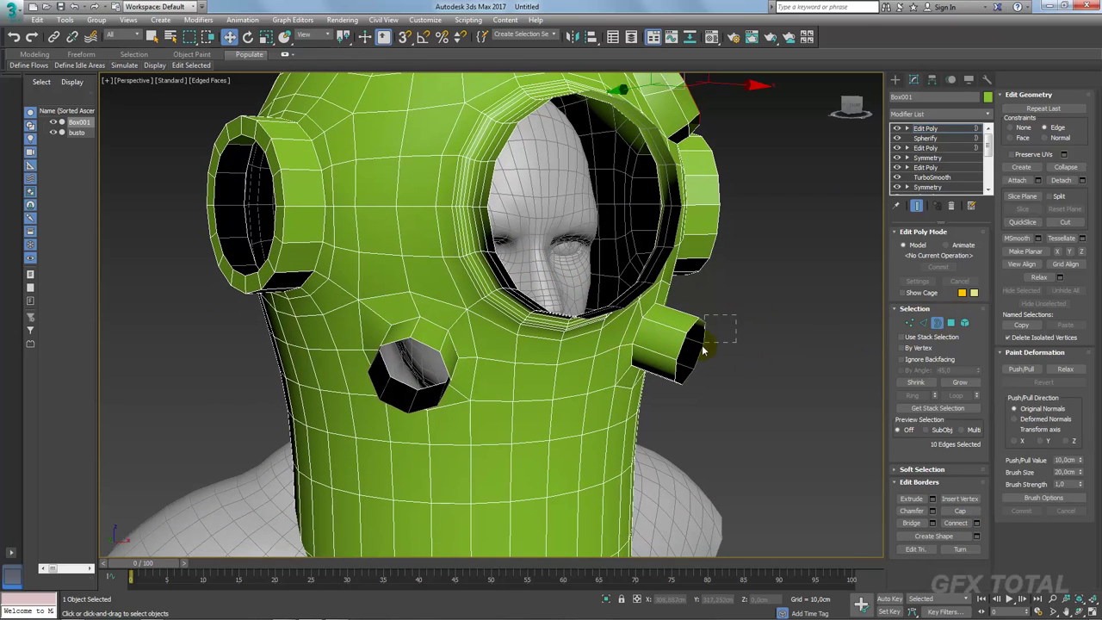
{"action": "left_click", "coordinate": [700, 345]}
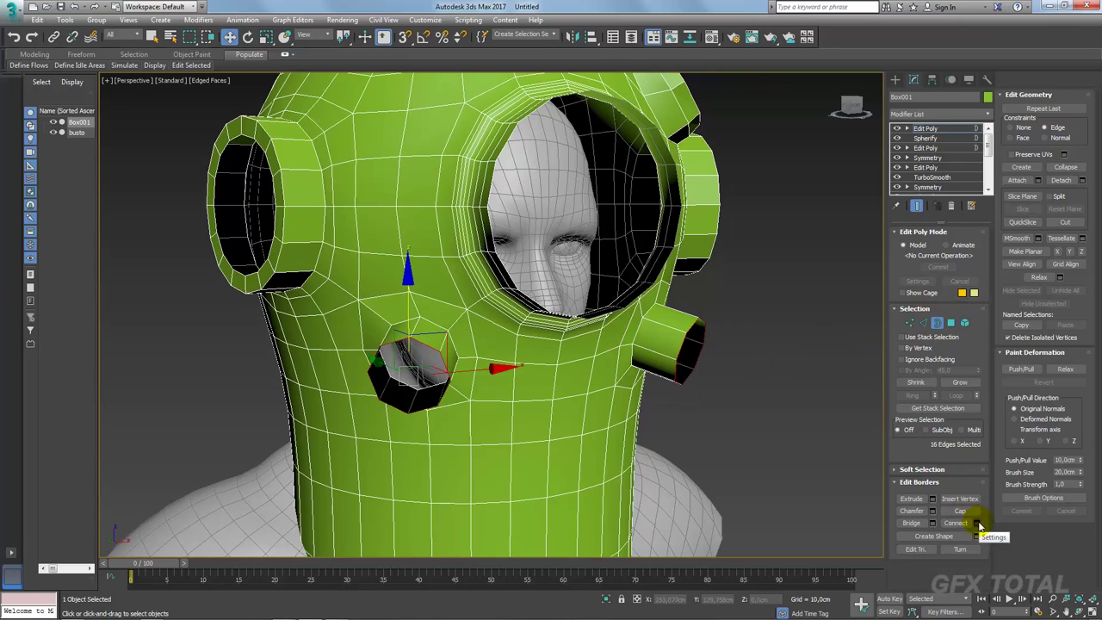
{"action": "left_click", "coordinate": [958, 511]}
{"action": "left_click", "coordinate": [953, 323]}
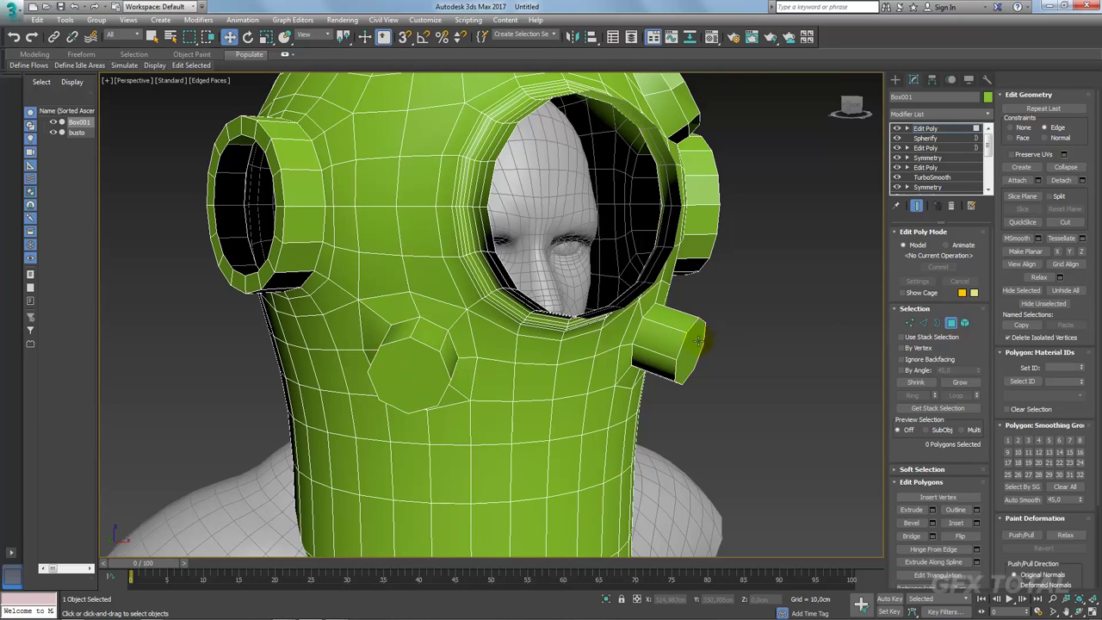
{"action": "left_click", "coordinate": [690, 343]}
{"action": "left_click", "coordinate": [409, 376], "text": "ctrl"}
{"action": "left_click", "coordinate": [977, 523]}
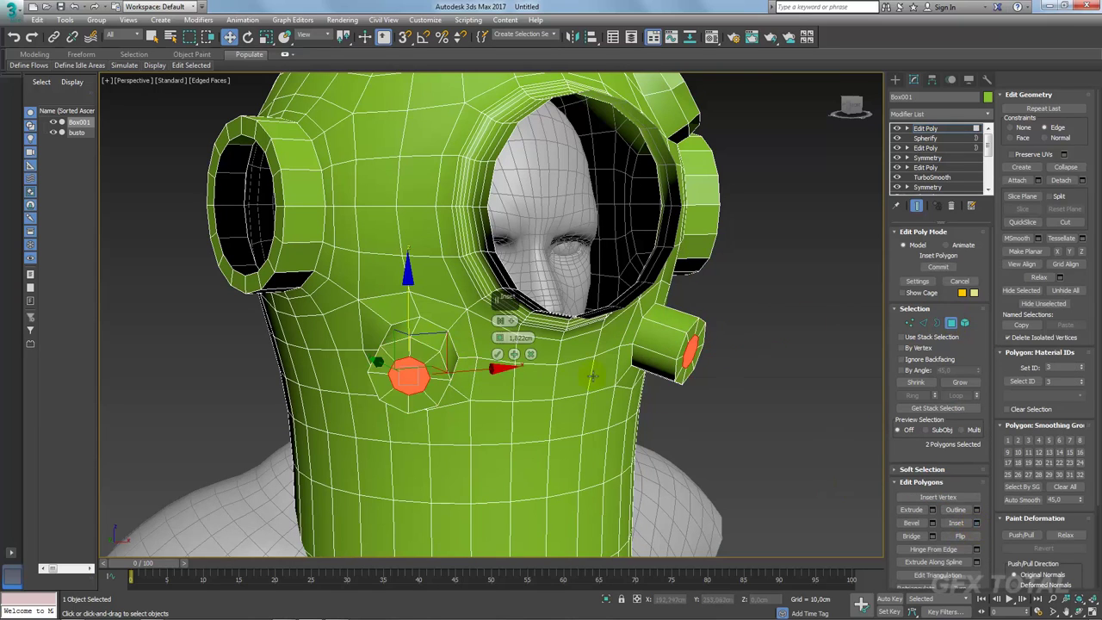
{"action": "left_click_drag", "start_coordinate": [501, 337], "coordinate": [502, 332]}
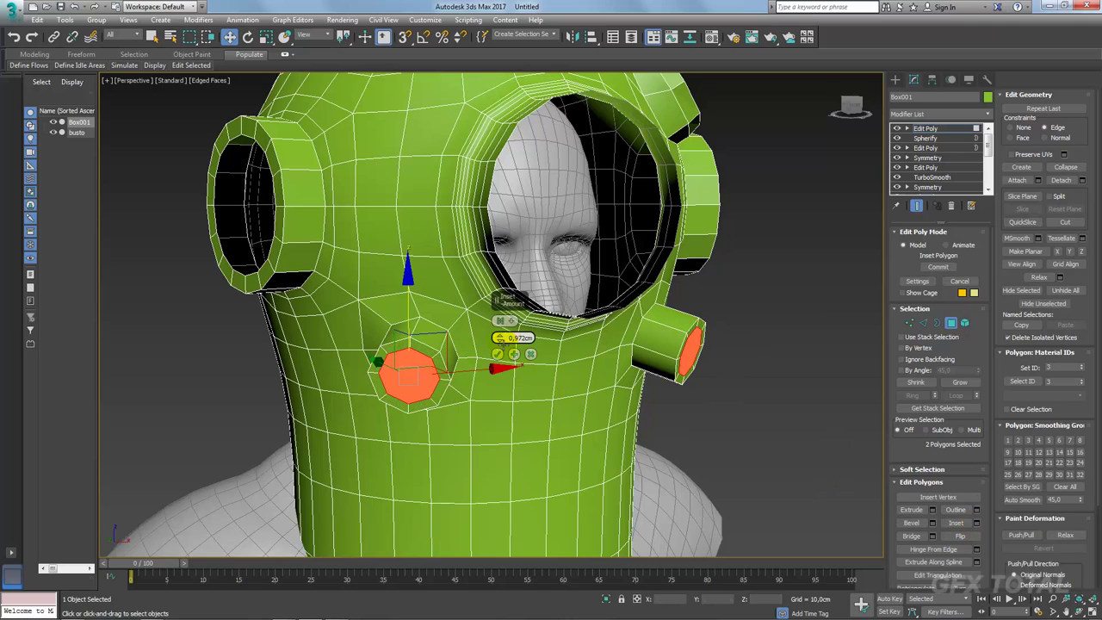
{"action": "left_click", "coordinate": [498, 354]}
{"action": "key", "text": "Delete"}
Step: Inset the helmet's top cap face and delete it to open the crown
{"action": "scroll", "coordinate": [714, 356], "scroll_direction": "down", "scroll_amount": 5}
{"action": "mouse_move", "coordinate": [714, 355]}
{"action": "middle_mouse_down", "text": "alt"}
{"action": "mouse_move", "coordinate": [663, 340]}
{"action": "mouse_move", "coordinate": [608, 281]}
{"action": "middle_mouse_up", "text": "alt"}
{"action": "scroll", "coordinate": [609, 281], "scroll_direction": "up", "scroll_amount": 3}
{"action": "left_click", "coordinate": [608, 280]}
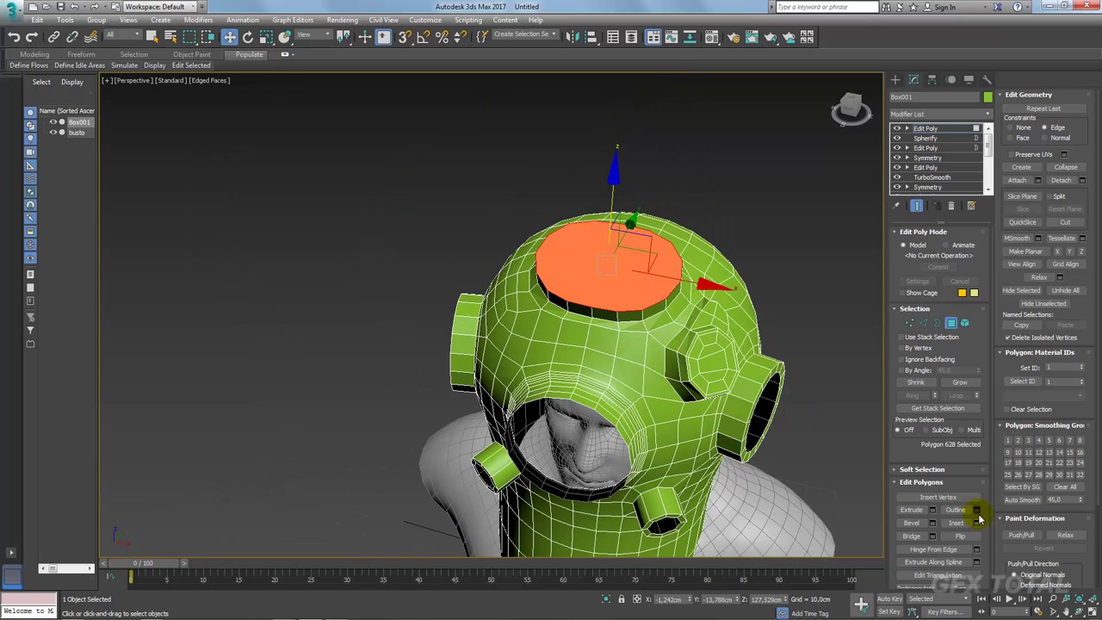
{"action": "left_click", "coordinate": [977, 523]}
{"action": "left_click", "coordinate": [498, 354]}
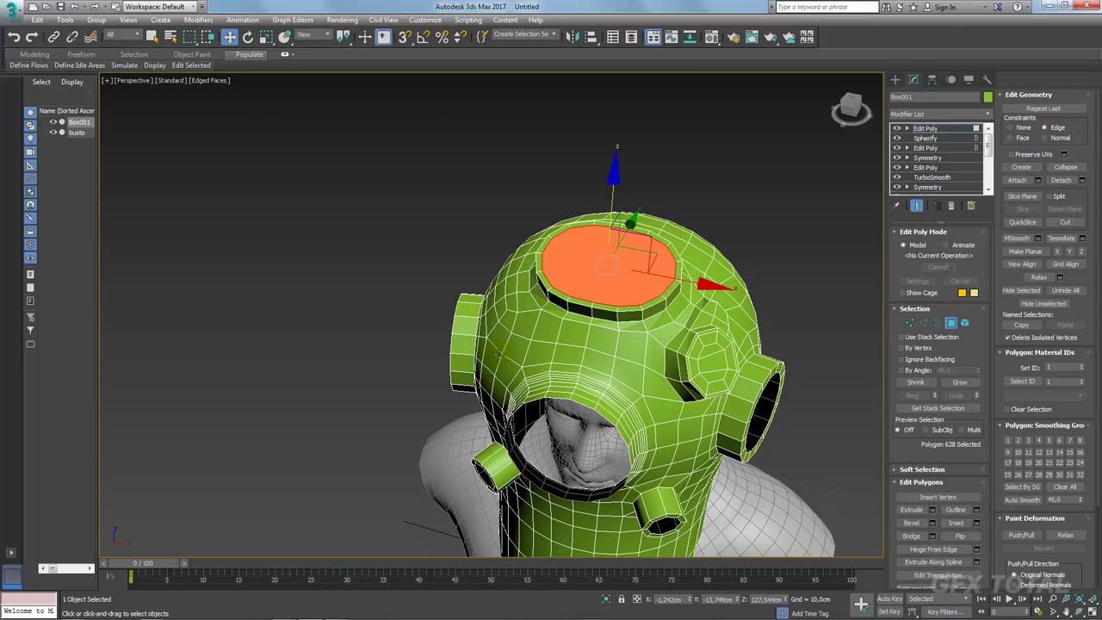
{"action": "key", "text": "Delete"}
{"action": "left_click", "coordinate": [926, 128]}
{"action": "mouse_move", "coordinate": [818, 285]}
{"action": "middle_mouse_down", "text": "alt"}
{"action": "mouse_move", "coordinate": [751, 254]}
{"action": "mouse_move", "coordinate": [717, 188]}
{"action": "mouse_move", "coordinate": [844, 167]}
{"action": "middle_mouse_up", "text": "alt"}
Step: Add a TurboSmooth modifier to the helmet shell
{"action": "left_click", "coordinate": [987, 113]}
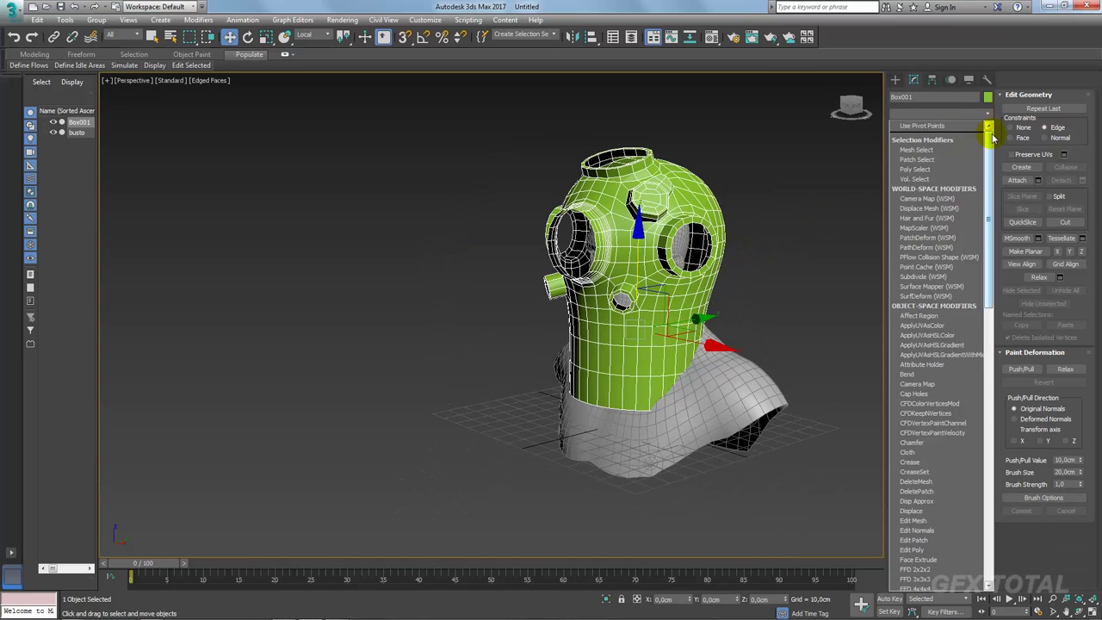
{"action": "left_click_drag", "start_coordinate": [990, 129], "coordinate": [1003, 359]}
{"action": "scroll", "coordinate": [950, 474], "scroll_direction": "down", "scroll_amount": 3}
{"action": "left_click", "coordinate": [940, 467]}
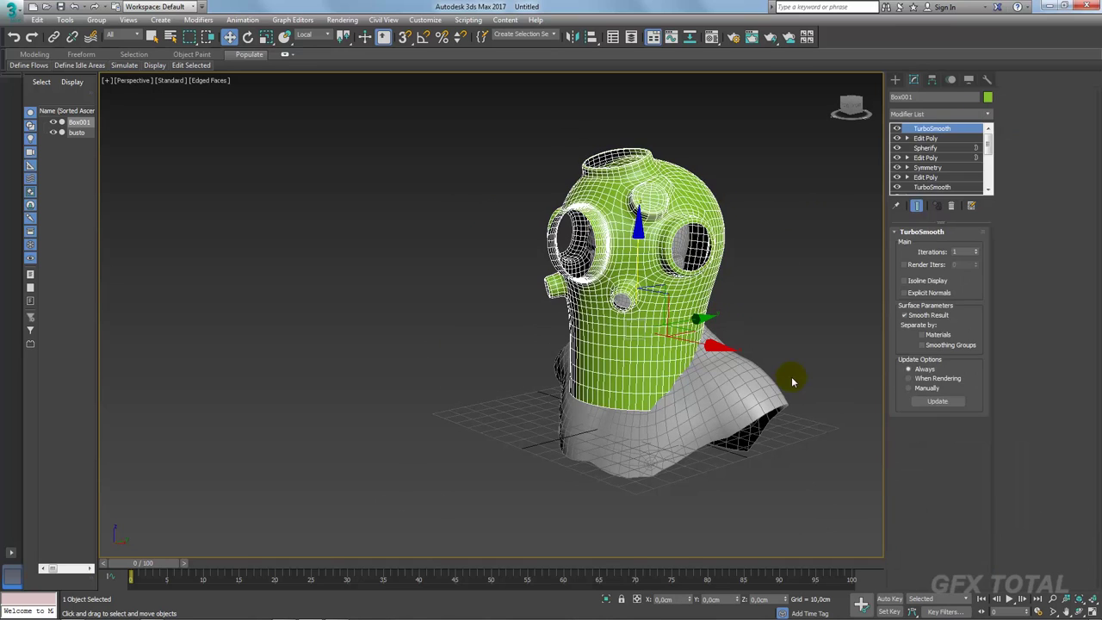
Step: Turn off edged faces and orbit around to inspect the smoothed helmet
{"action": "left_click", "coordinate": [766, 328]}
{"action": "scroll", "coordinate": [766, 328], "scroll_direction": "up", "scroll_amount": 3}
{"action": "scroll", "coordinate": [766, 328], "scroll_direction": "down", "scroll_amount": 3}
{"action": "key", "text": "F4"}
{"action": "left_click", "coordinate": [652, 296]}
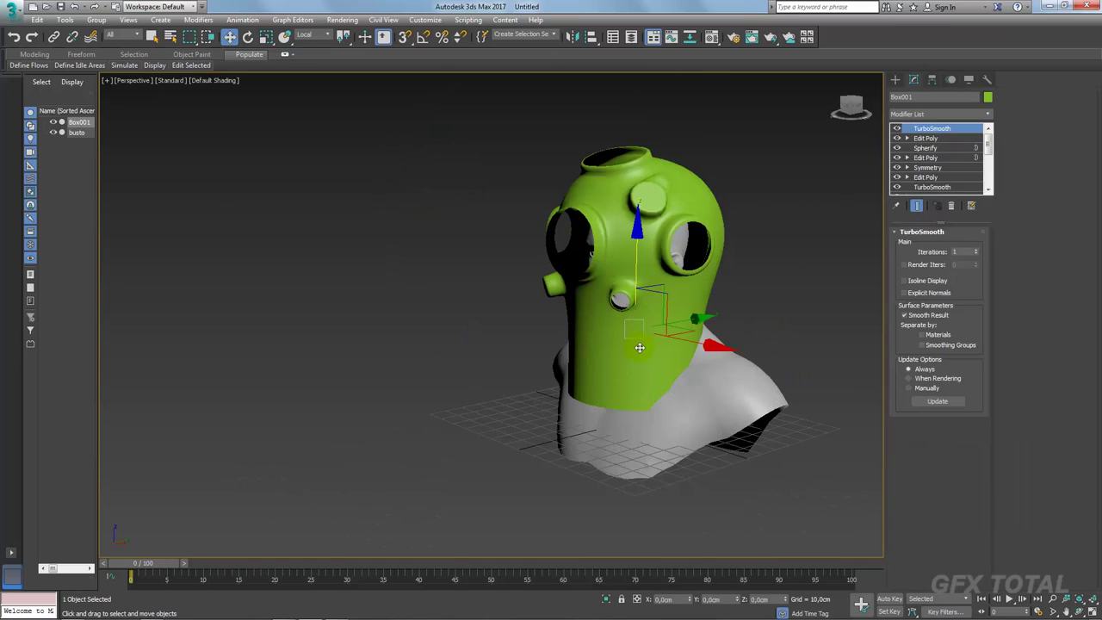
{"action": "mouse_move", "coordinate": [652, 296]}
{"action": "middle_mouse_down", "text": "alt"}
{"action": "mouse_move", "coordinate": [722, 351]}
{"action": "mouse_move", "coordinate": [619, 359]}
{"action": "middle_mouse_up", "text": "alt"}
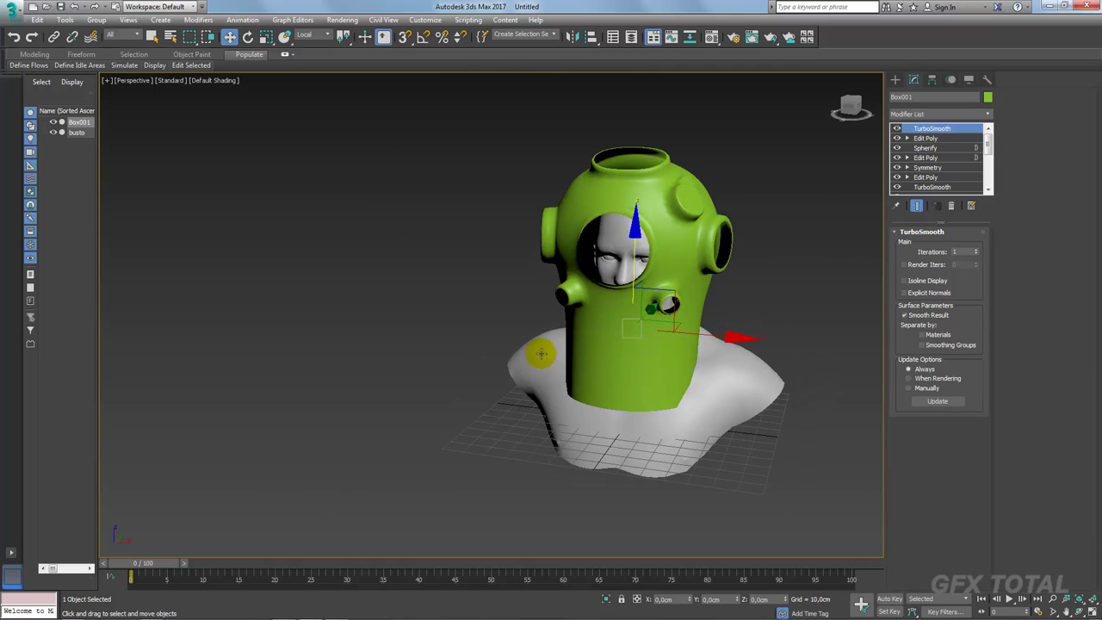
{"action": "middle_click_drag", "start_coordinate": [687, 363], "coordinate": [692, 301], "text": "alt"}
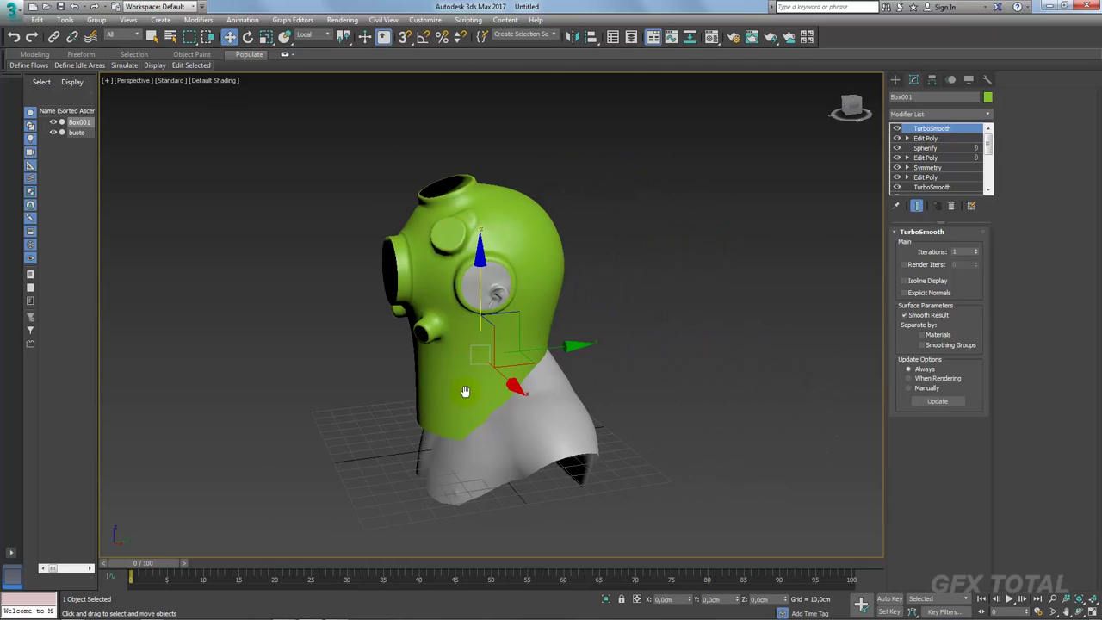